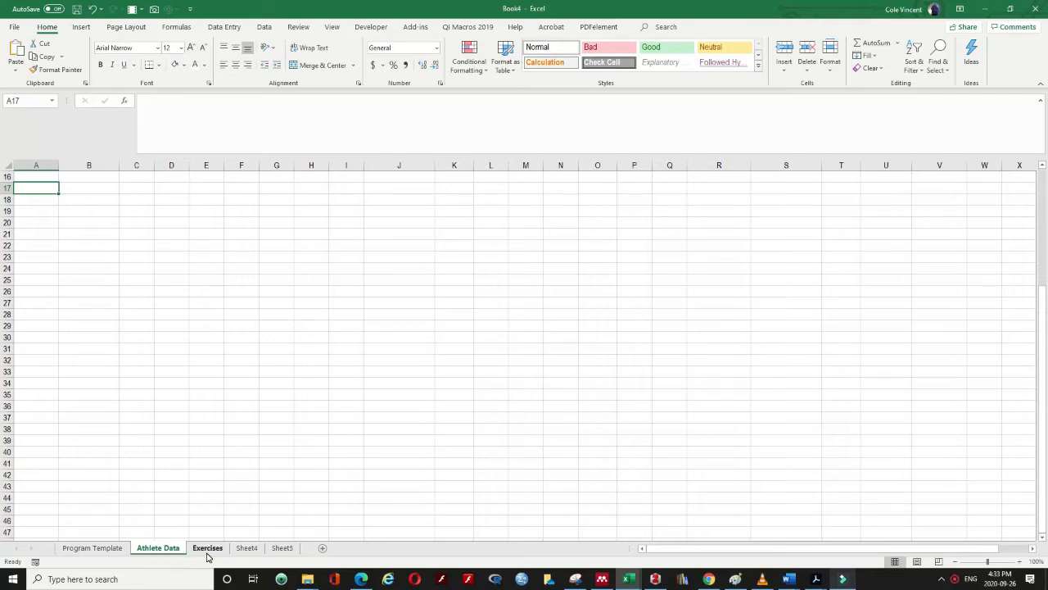
# On the Exercises sheet, enter the SN and CL headers in A1:B1
pyautogui.click(207, 548)
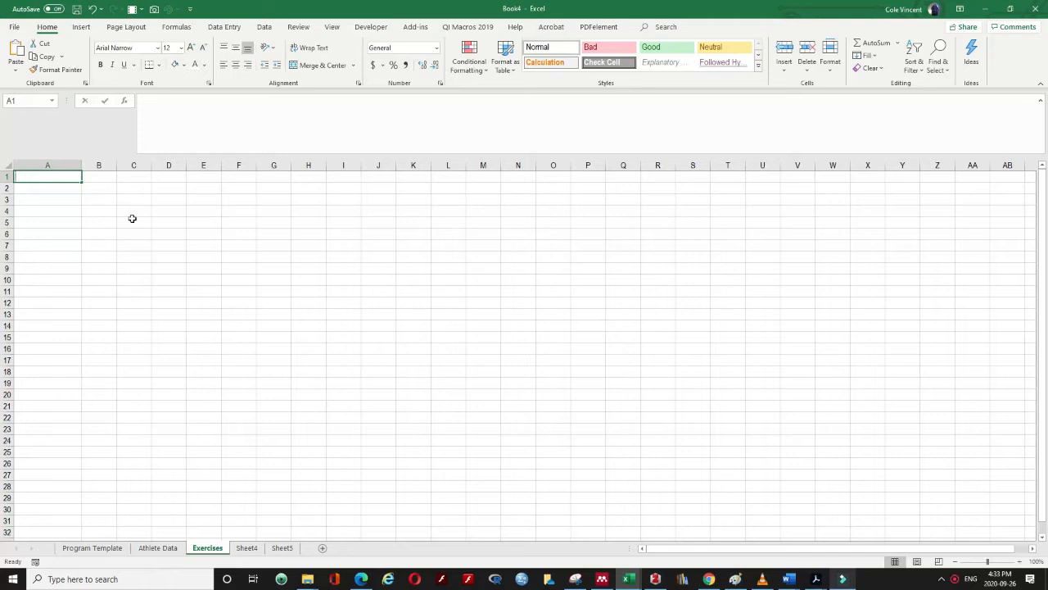
pyautogui.write('SQ')
pyautogui.press('Tab')
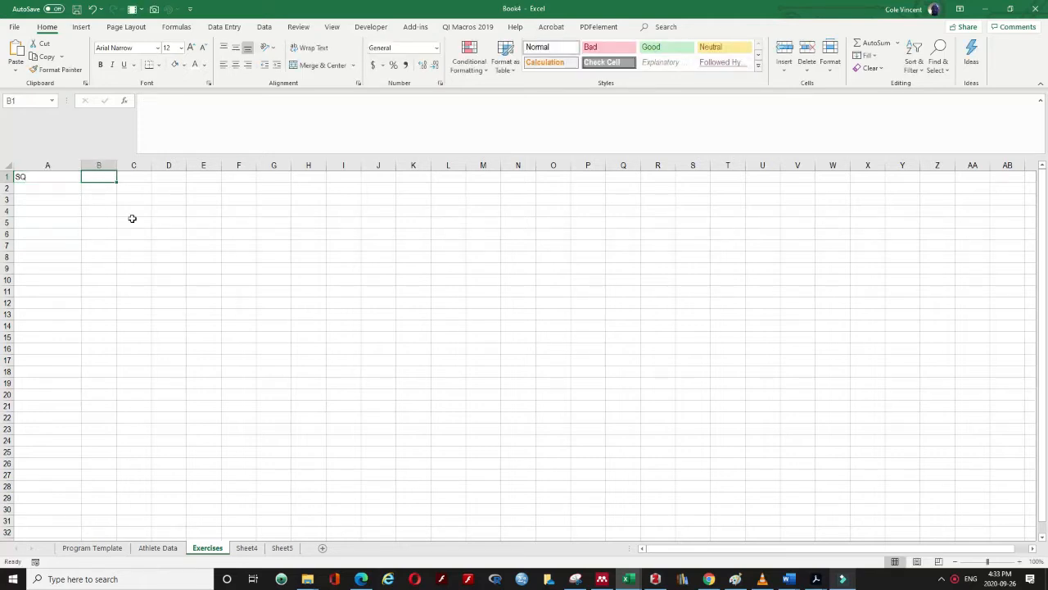
pyautogui.write('CL')
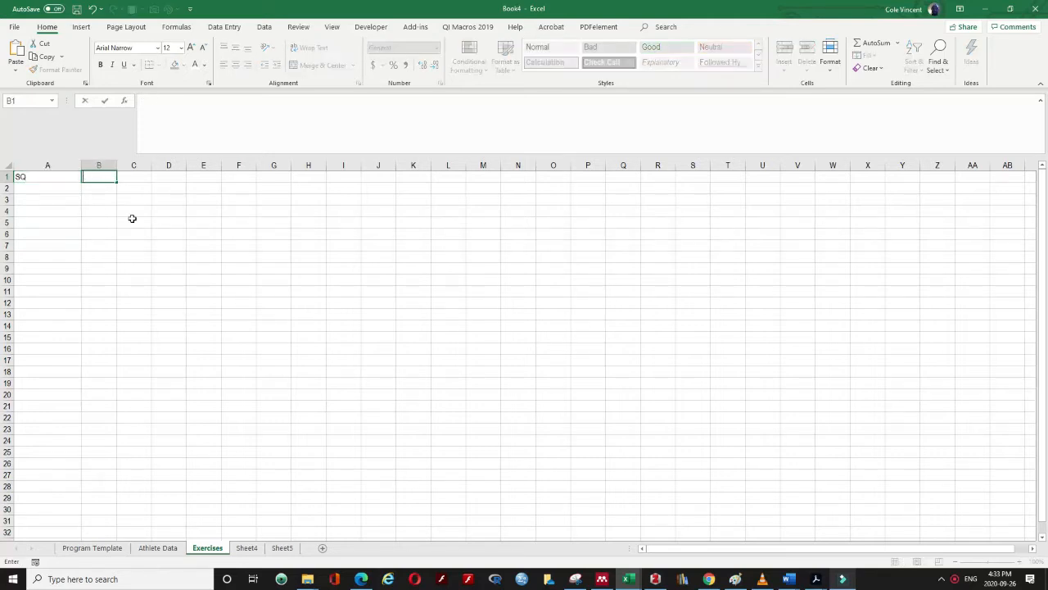
pyautogui.click(25, 177)
pyautogui.write('SN')
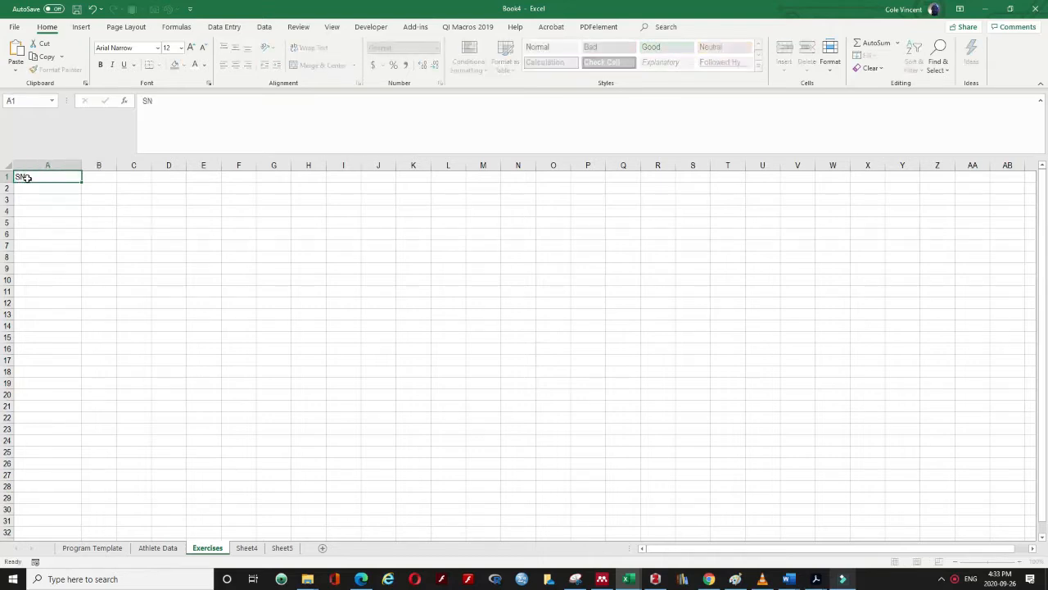
pyautogui.press('BackSpace')
pyautogui.write('SN')
pyautogui.press('Tab')
pyautogui.click(27, 178)
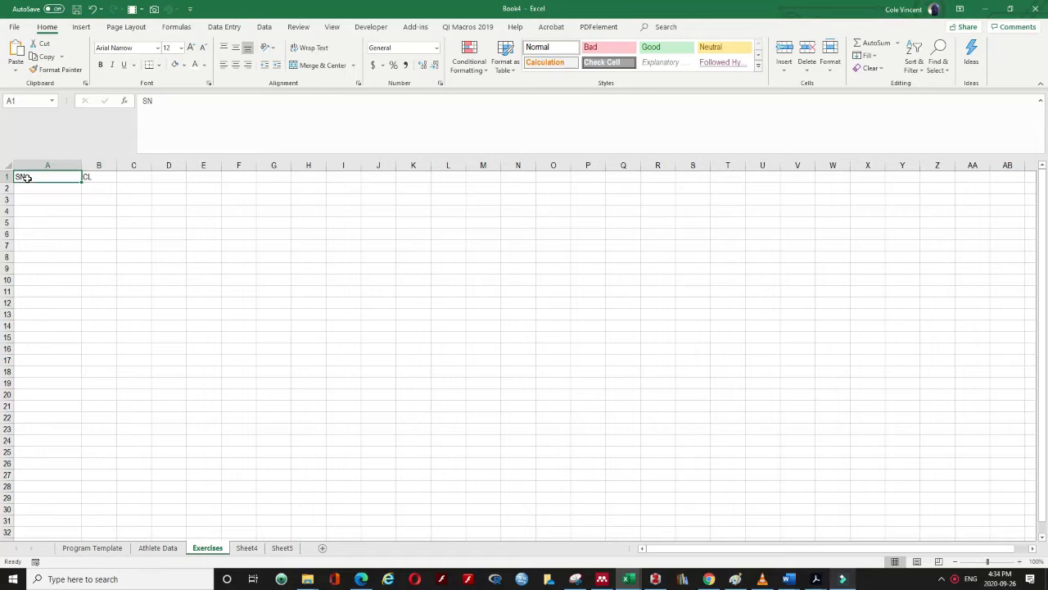
pyautogui.press('Tab')
pyautogui.press('Tab')
# Add the SQ, BP and BR headers in C1:E1, correcting D1 to BP
pyautogui.write('SQ')
pyautogui.press('Tab')
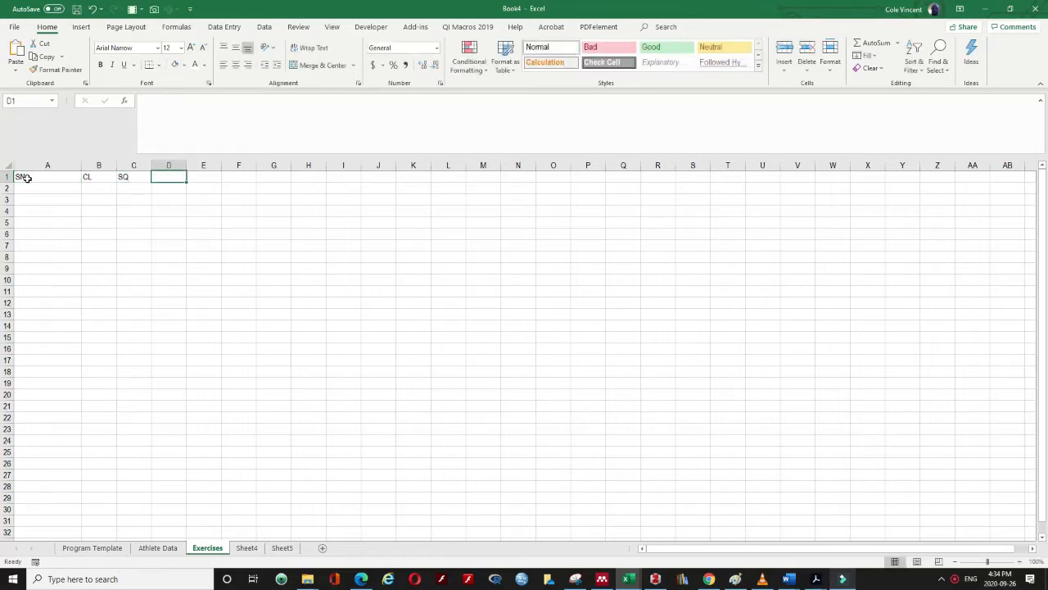
pyautogui.write('P')
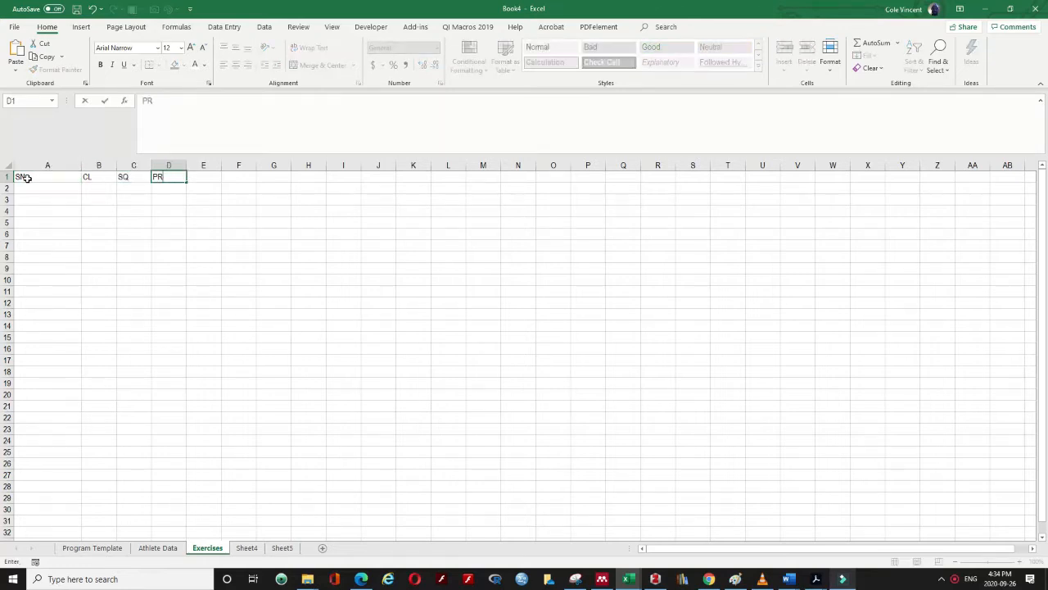
pyautogui.write('R')
pyautogui.press('Tab')
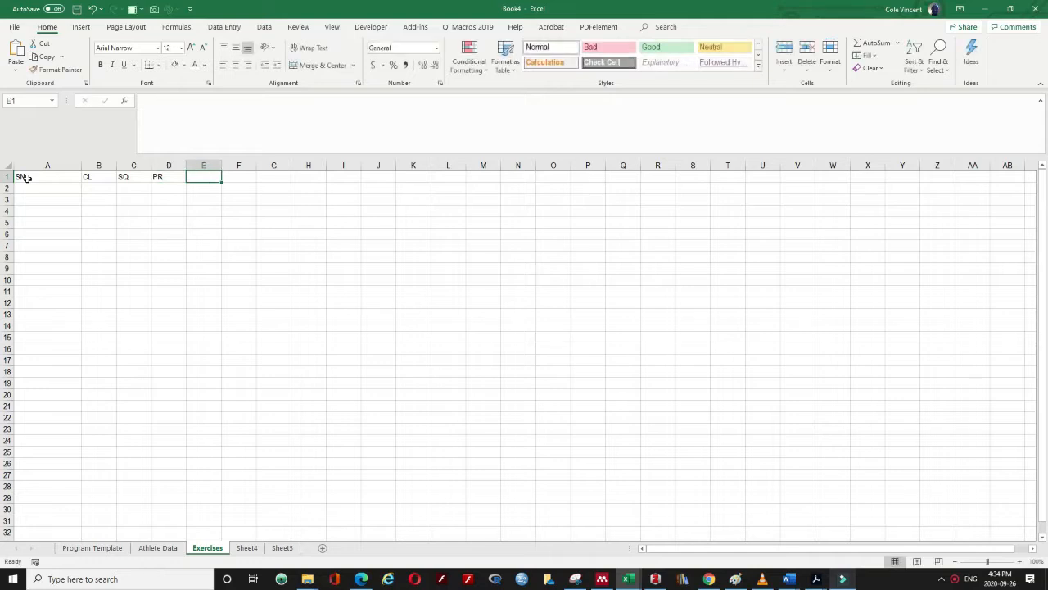
pyautogui.write('B')
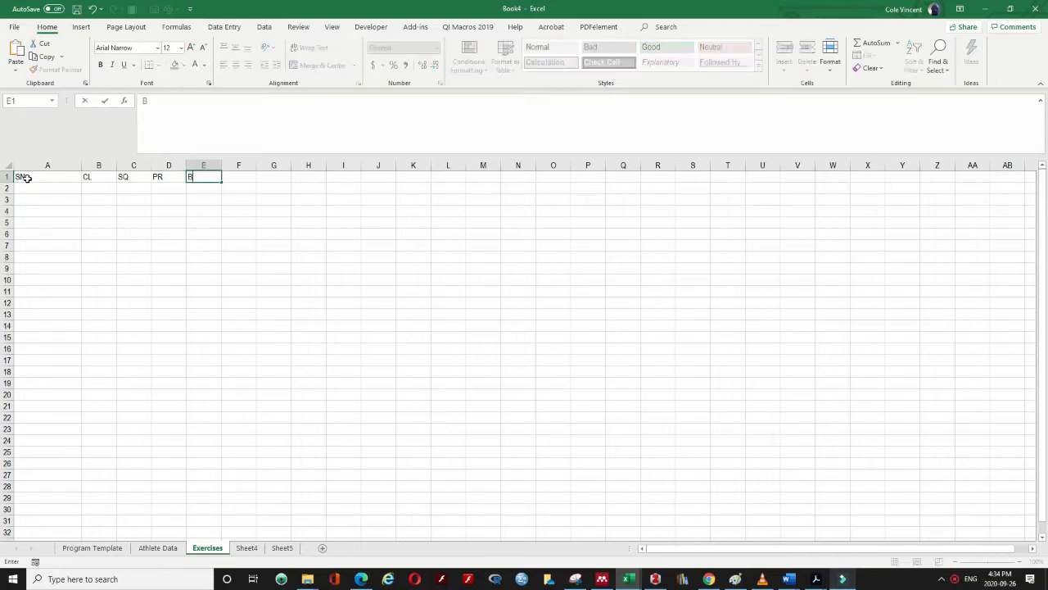
pyautogui.write('R')
pyautogui.click(27, 177)
pyautogui.click(171, 181)
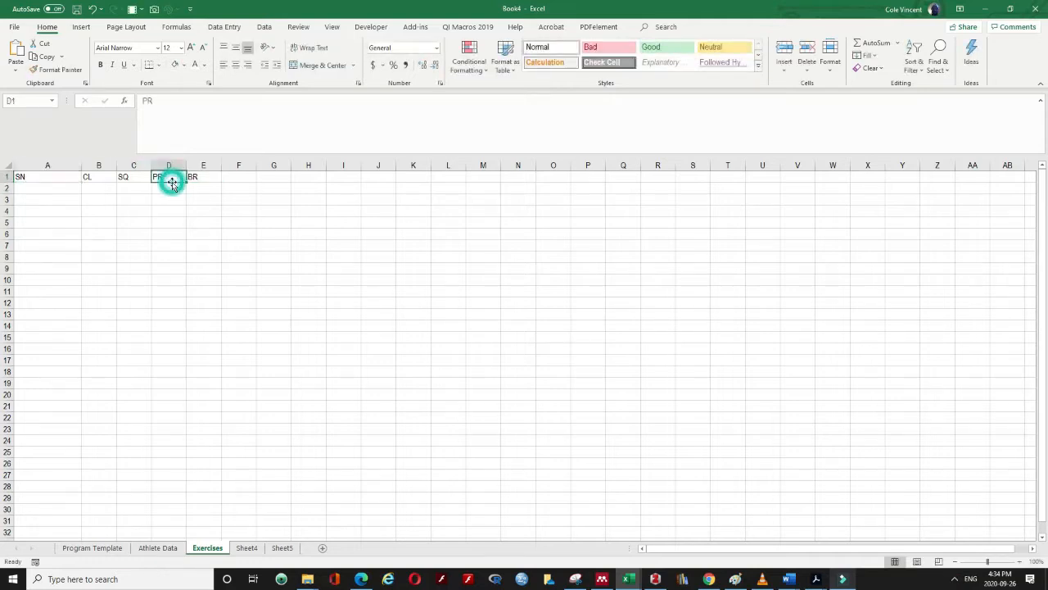
pyautogui.write('BP')
pyautogui.press('Return')
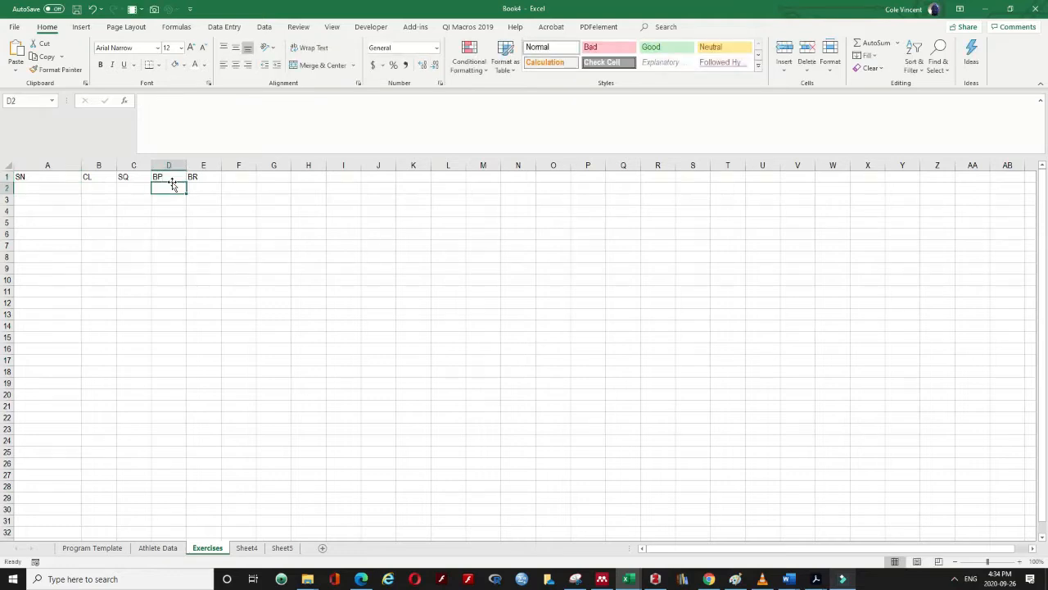
# Start the SN exercise list with Drop Snatch in A2
pyautogui.moveTo(59, 178); pyautogui.dragTo(188, 175)
pyautogui.click(45, 188)
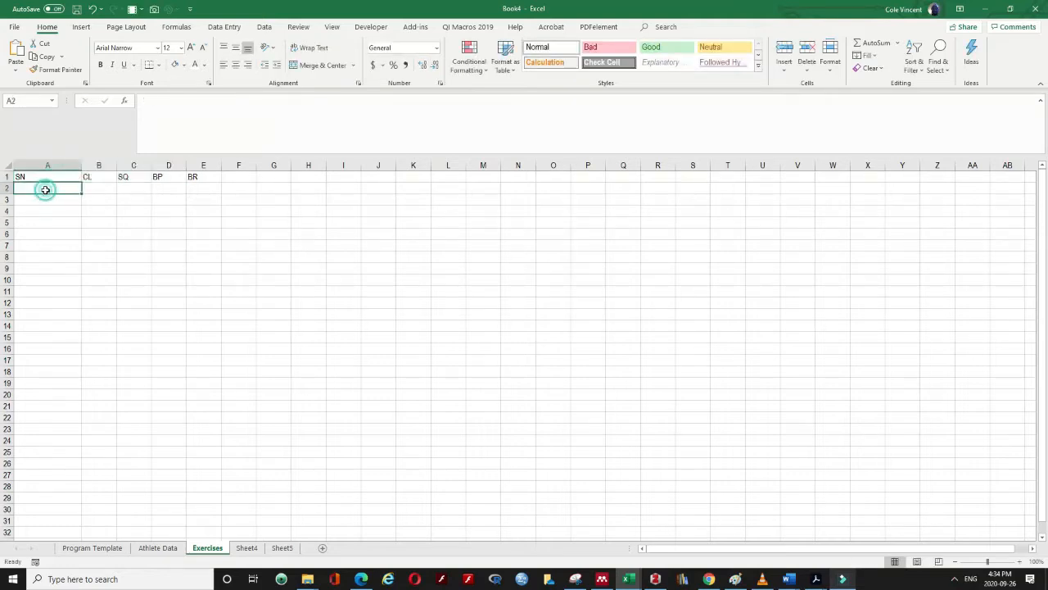
pyautogui.write('Drop')
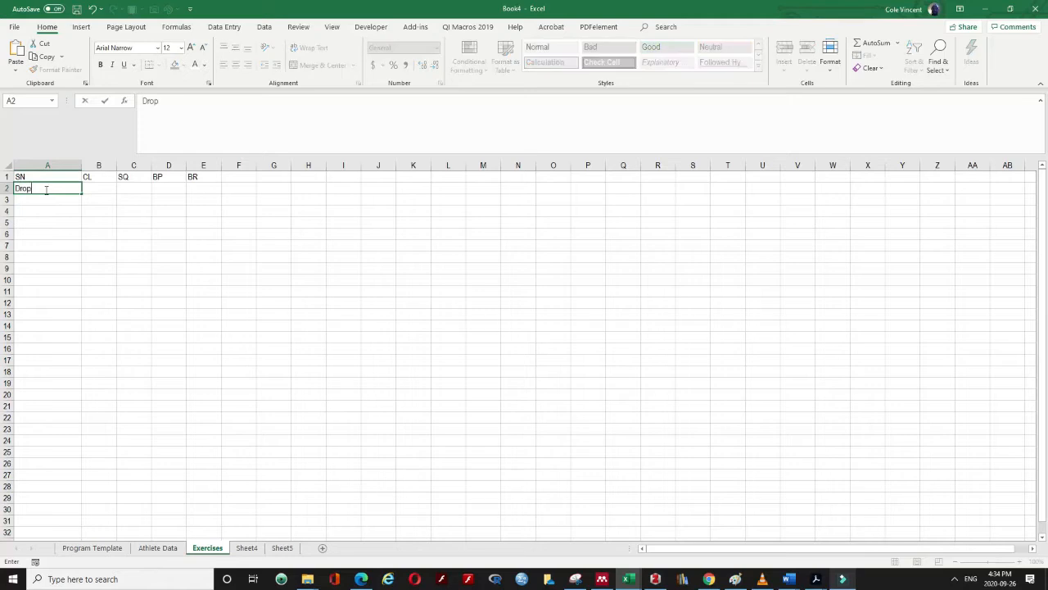
pyautogui.write(' Snatch')
pyautogui.press('Return')
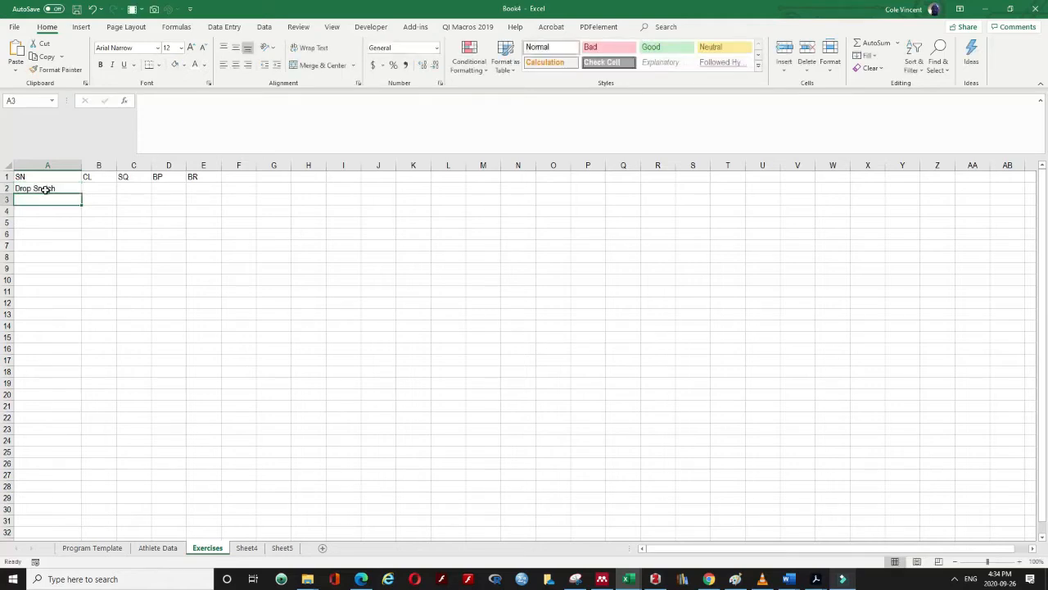
pyautogui.write('Snatch Balance')
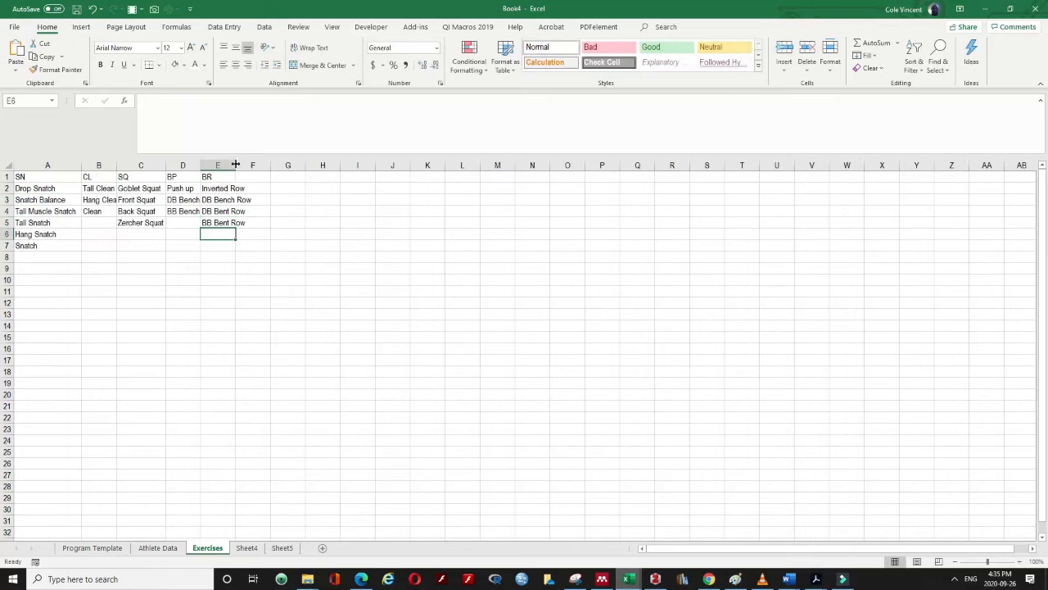
# Widen columns B–E to fit the exercise names, then select the data from A1 to column E
pyautogui.doubleClick(236, 164)
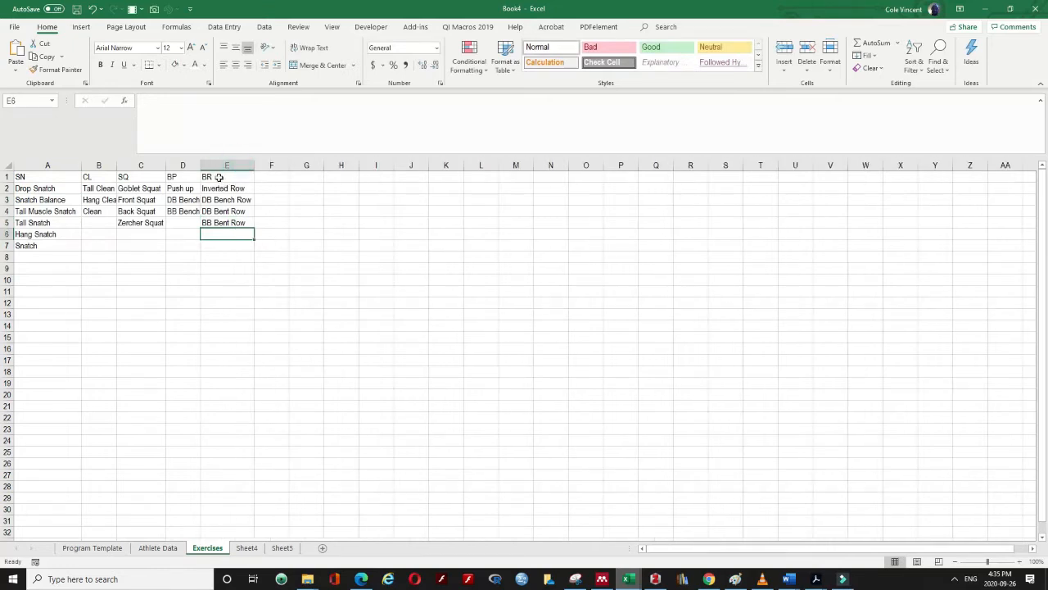
pyautogui.moveTo(201, 166); pyautogui.dragTo(210, 176)
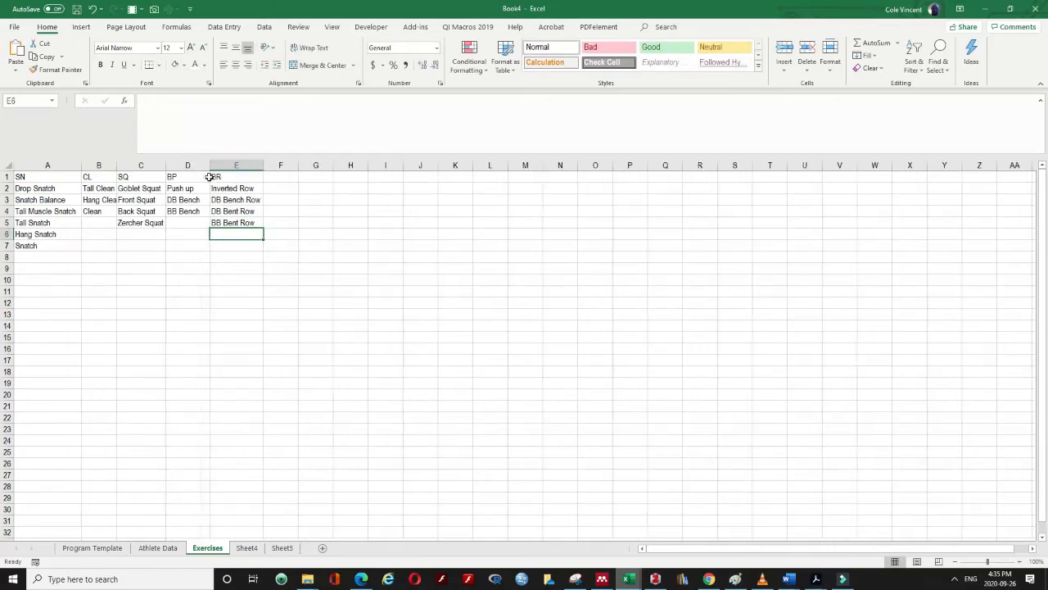
pyautogui.doubleClick(116, 166)
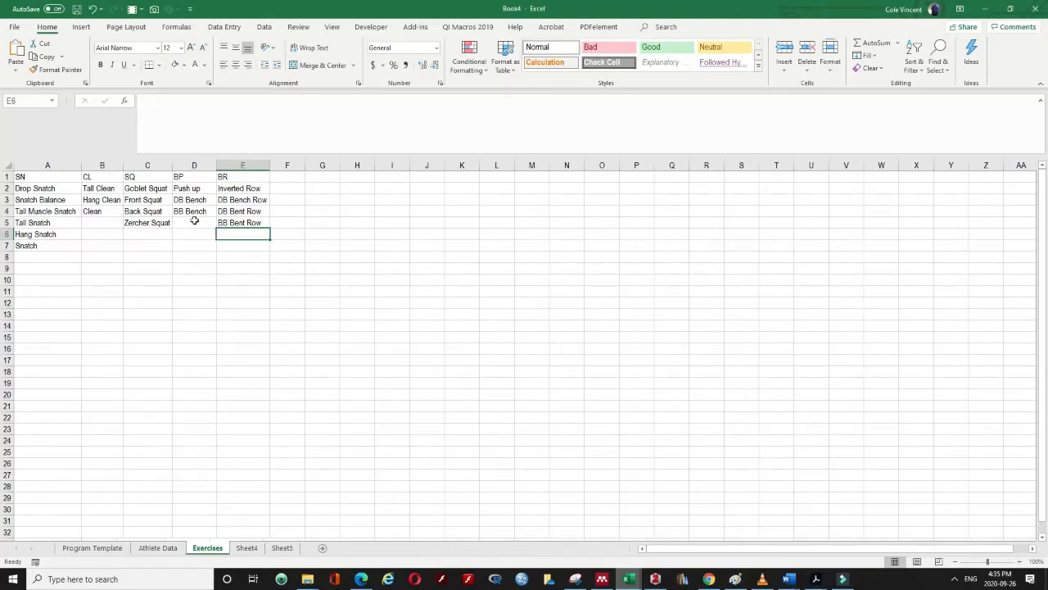
pyautogui.moveTo(172, 176); pyautogui.dragTo(184, 177)
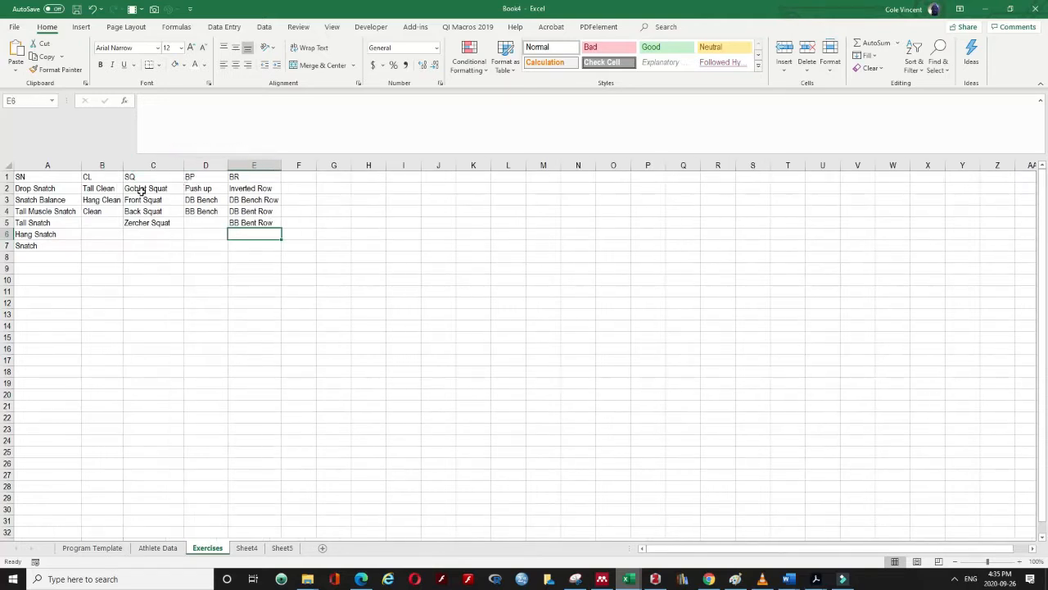
pyautogui.click(54, 176)
pyautogui.moveTo(102, 184); pyautogui.dragTo(251, 248)
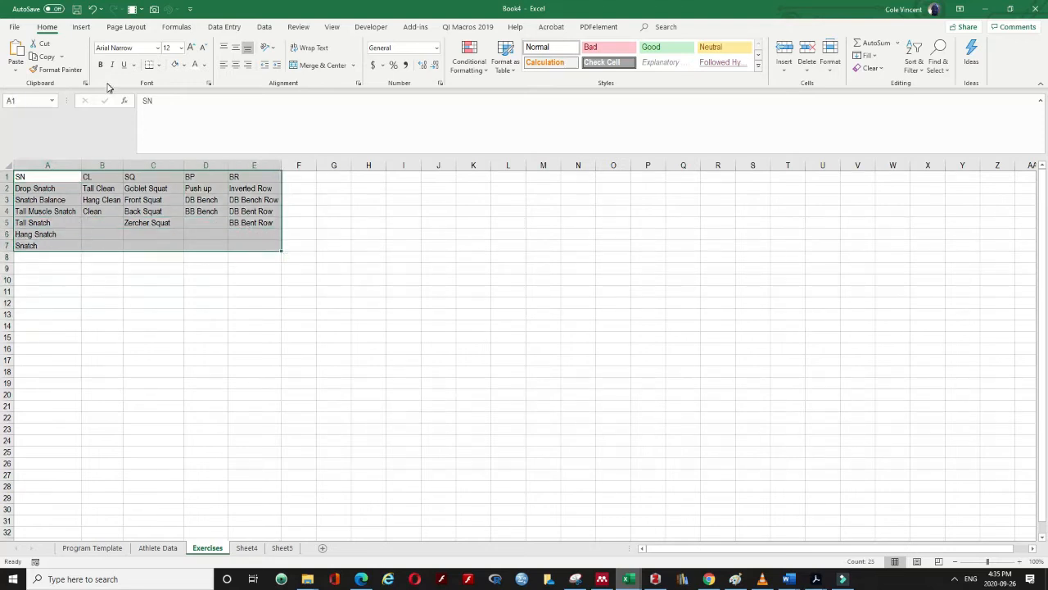
# Convert the exercise list A1:E7 into a table with headers and name it Exercises
pyautogui.click(81, 27)
pyautogui.click(92, 47)
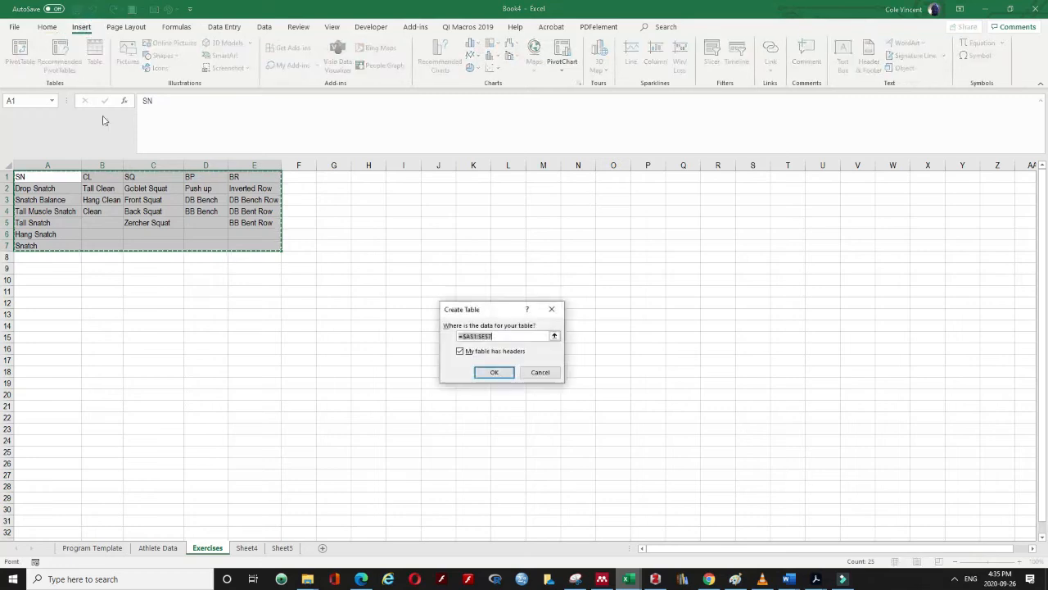
pyautogui.click(493, 372)
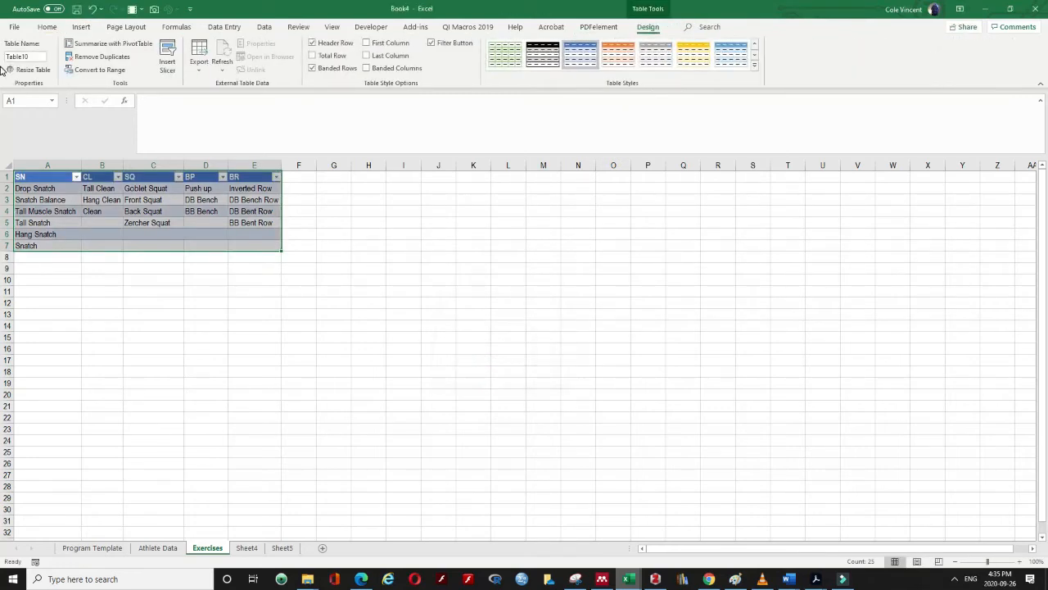
pyautogui.click(25, 56)
pyautogui.write('Exercises')
pyautogui.press('Return')
pyautogui.click(170, 282)
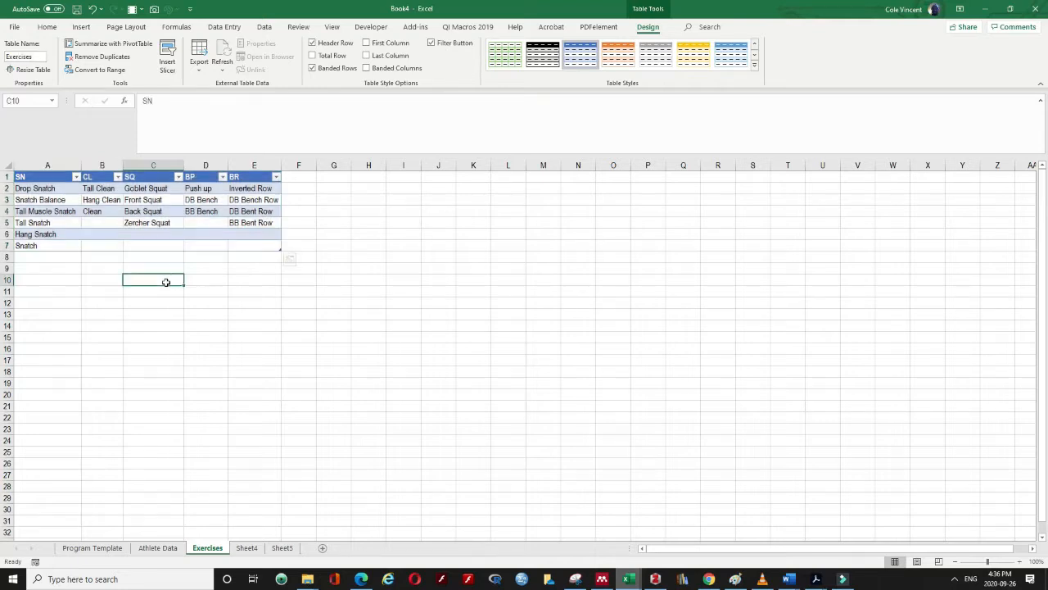
pyautogui.click(47, 169)
pyautogui.click(20, 102)
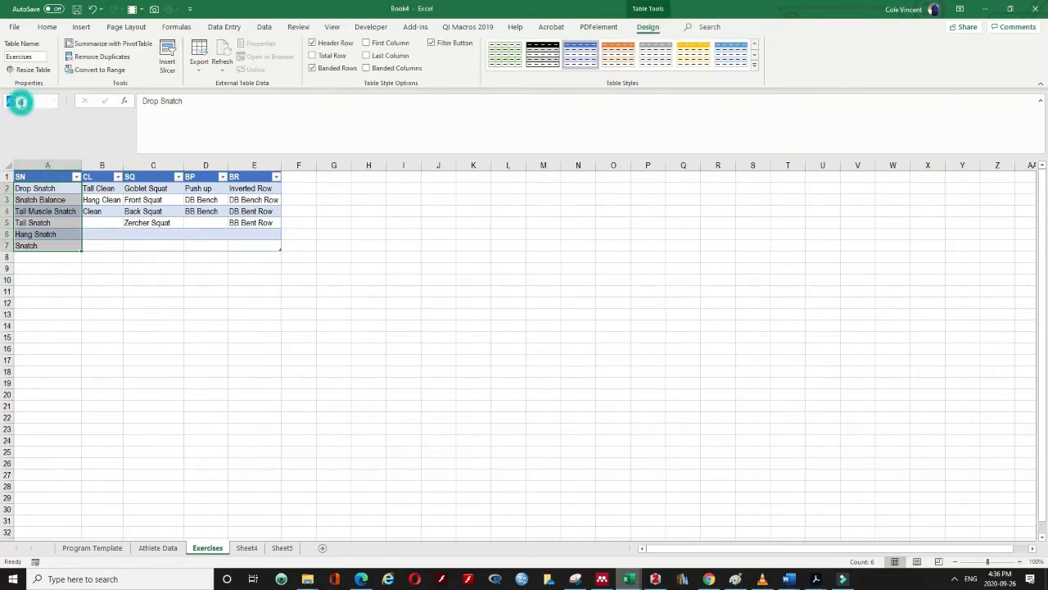
pyautogui.click(140, 287)
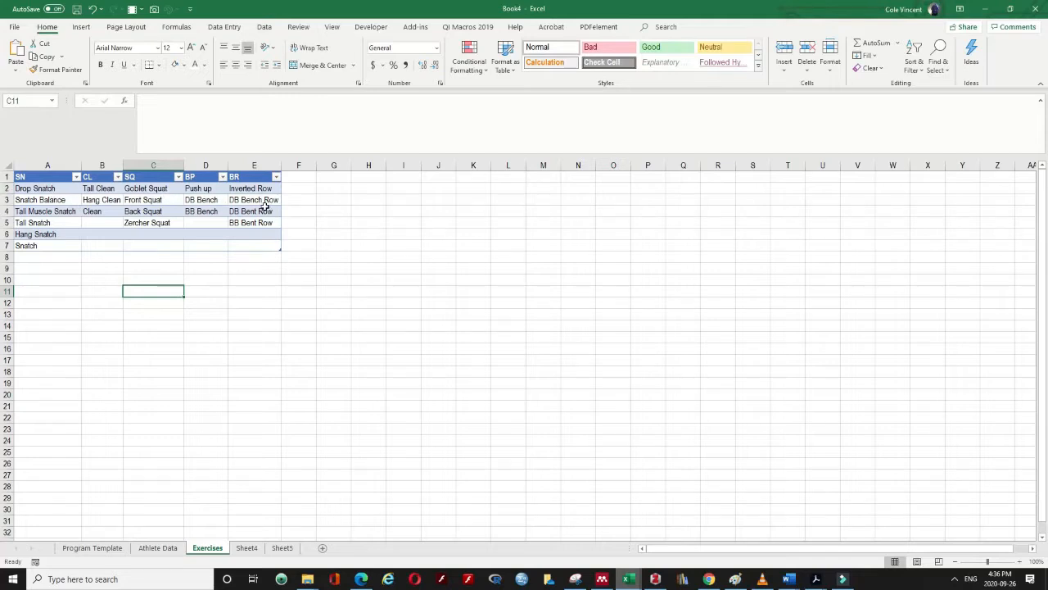
pyautogui.click(34, 176)
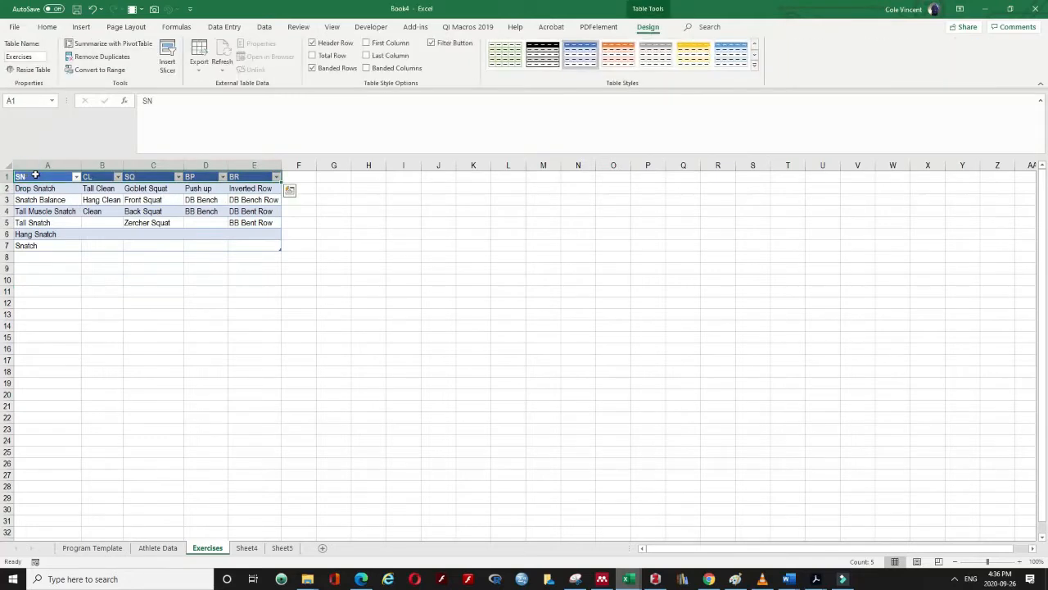
pyautogui.click(35, 170)
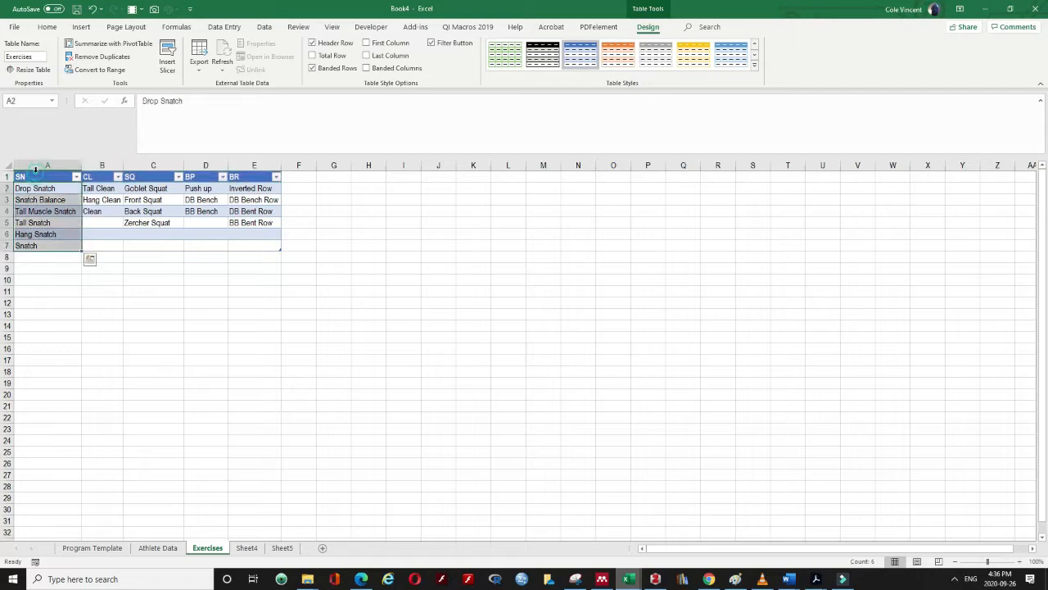
pyautogui.click(24, 104)
pyautogui.press('Return')
pyautogui.click(100, 170)
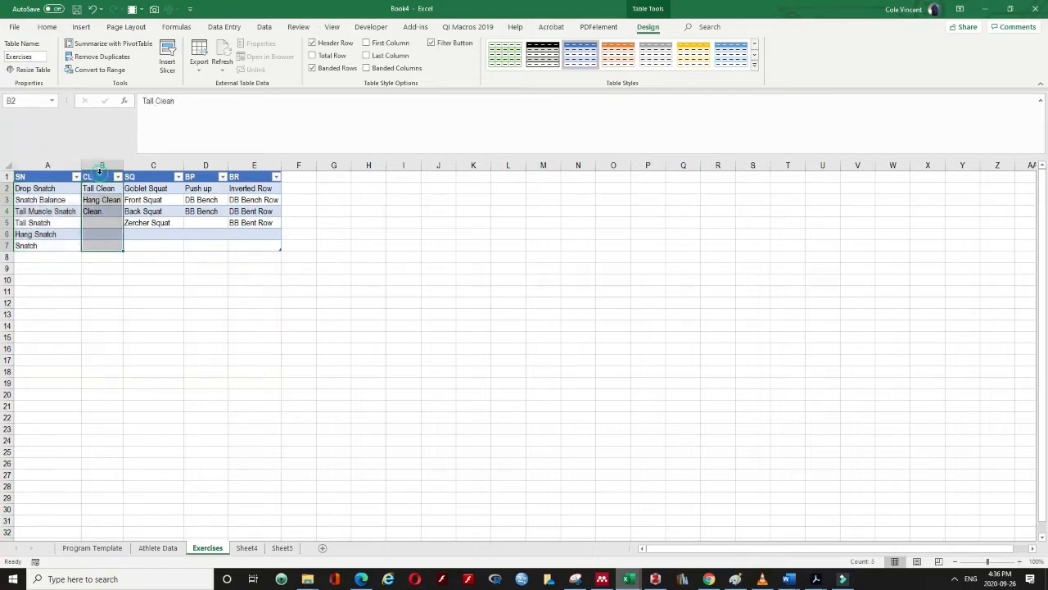
pyautogui.click(27, 102)
pyautogui.press('Escape')
pyautogui.click(148, 172)
pyautogui.click(29, 101)
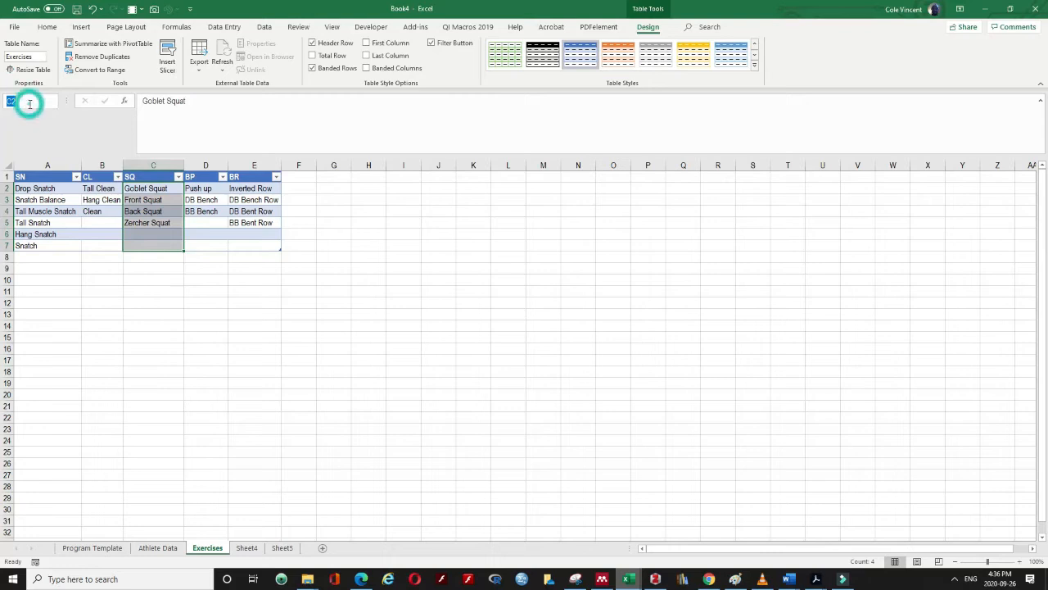
pyautogui.press('Escape')
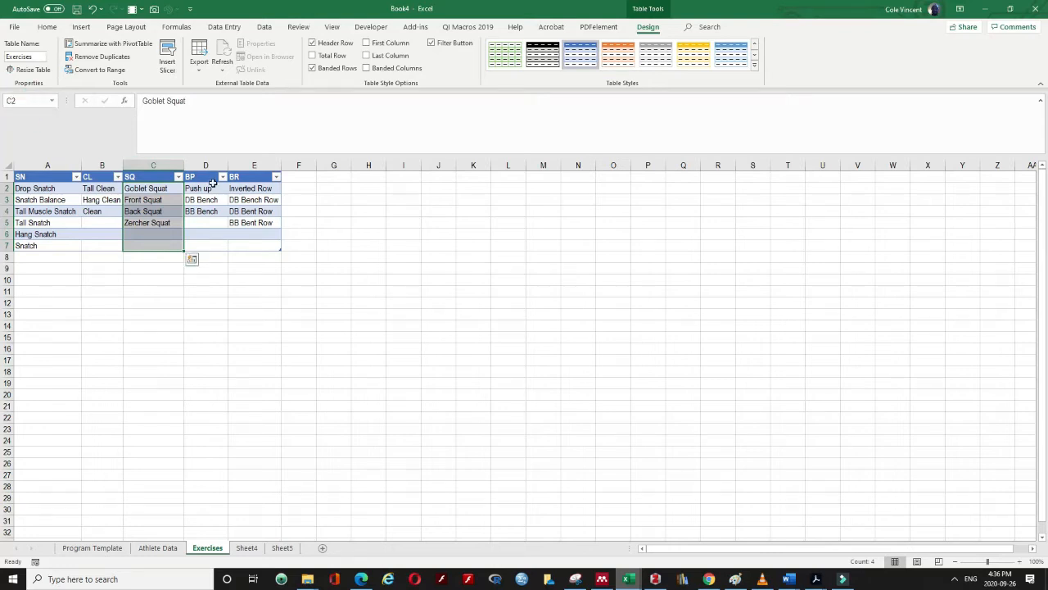
pyautogui.click(205, 177)
pyautogui.click(201, 170)
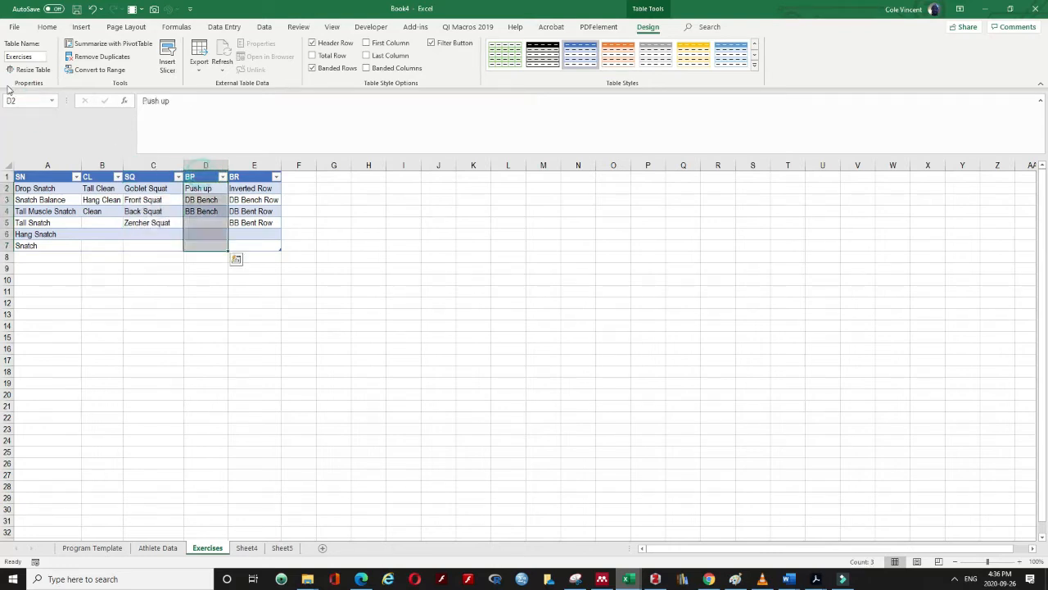
pyautogui.click(25, 102)
pyautogui.press('Escape')
pyautogui.click(251, 170)
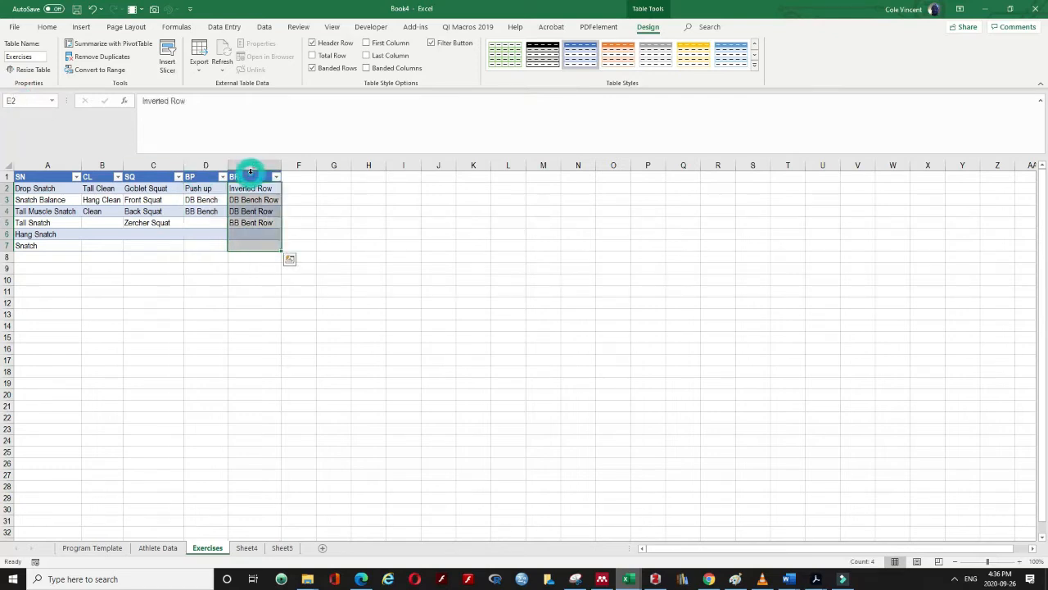
pyautogui.click(13, 100)
pyautogui.press('Escape')
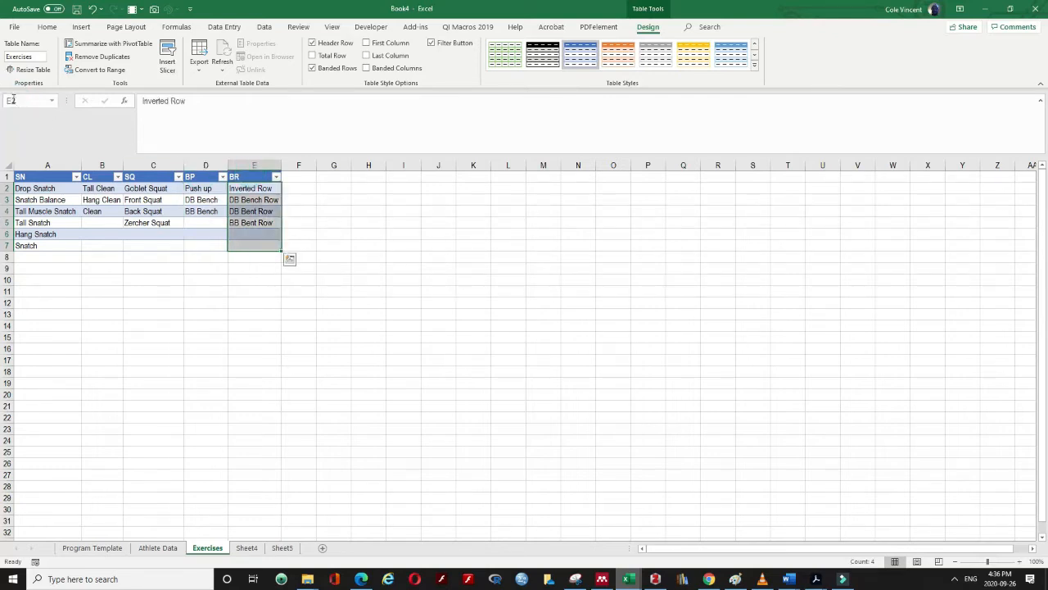
pyautogui.click(358, 202)
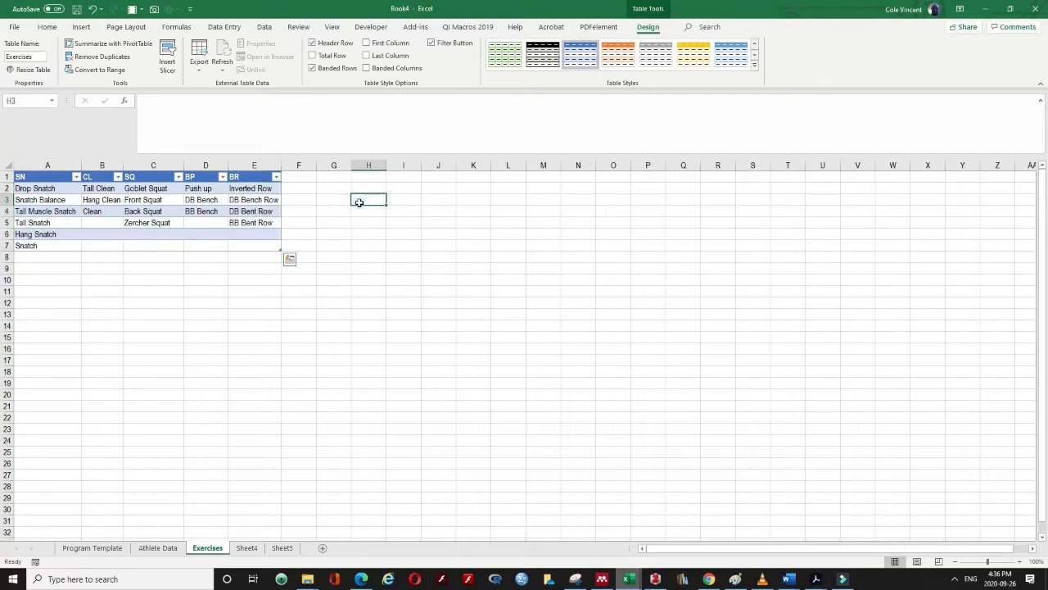
pyautogui.click(176, 27)
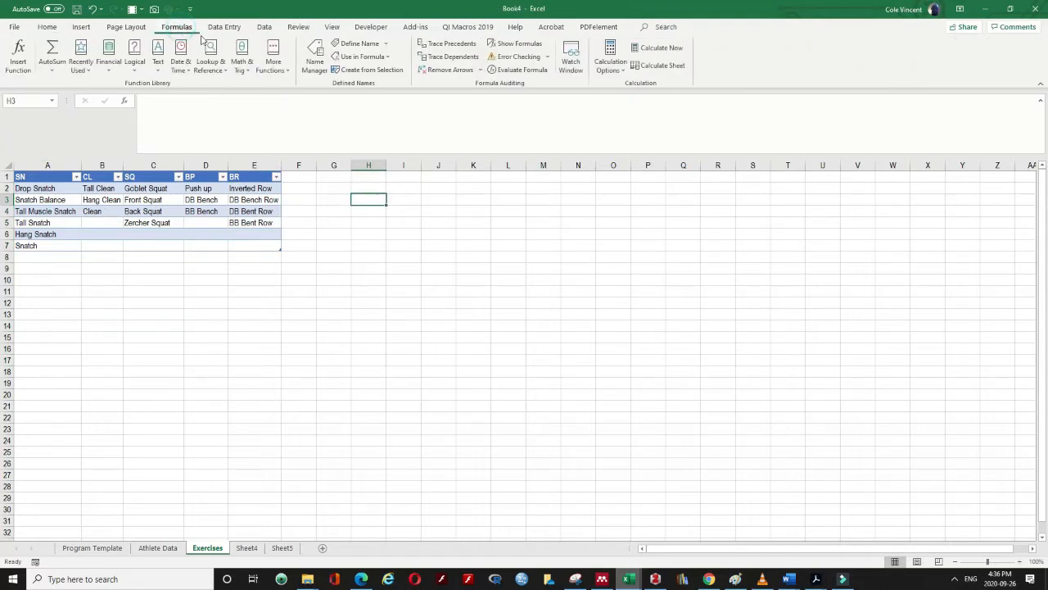
pyautogui.click(315, 58)
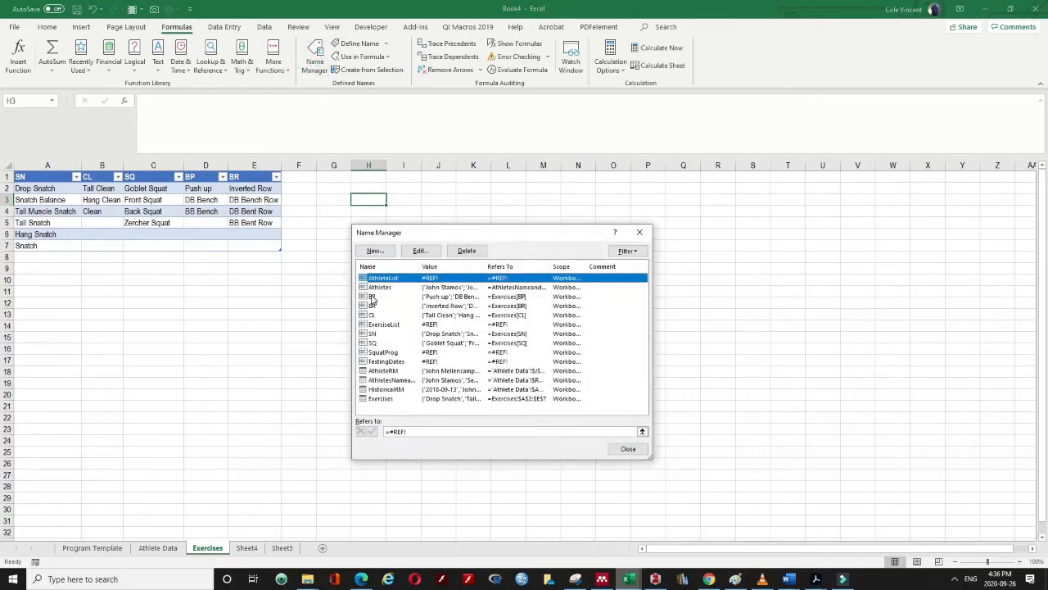
pyautogui.click(377, 297)
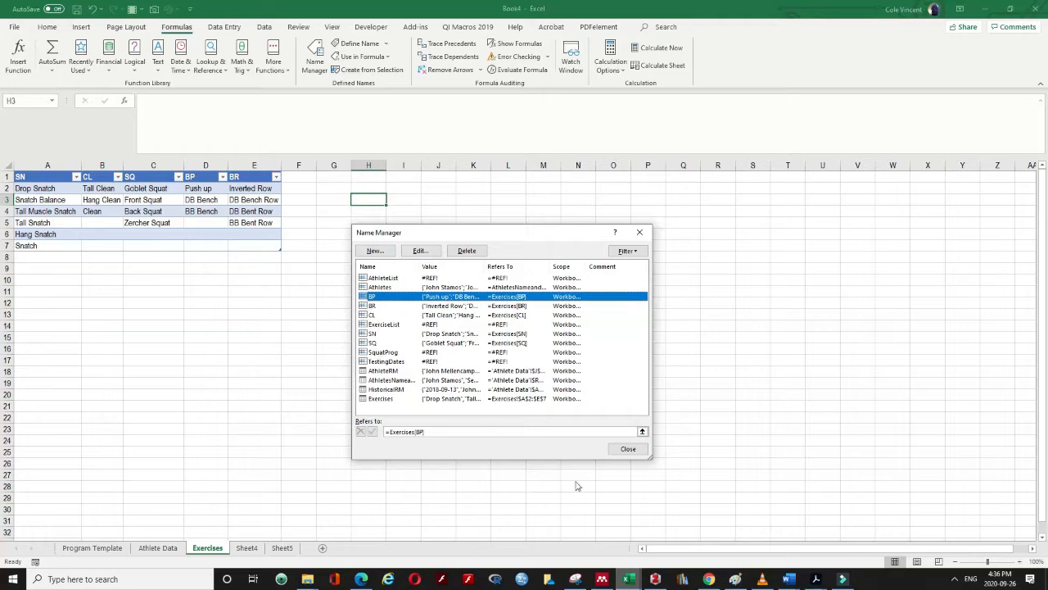
pyautogui.click(624, 449)
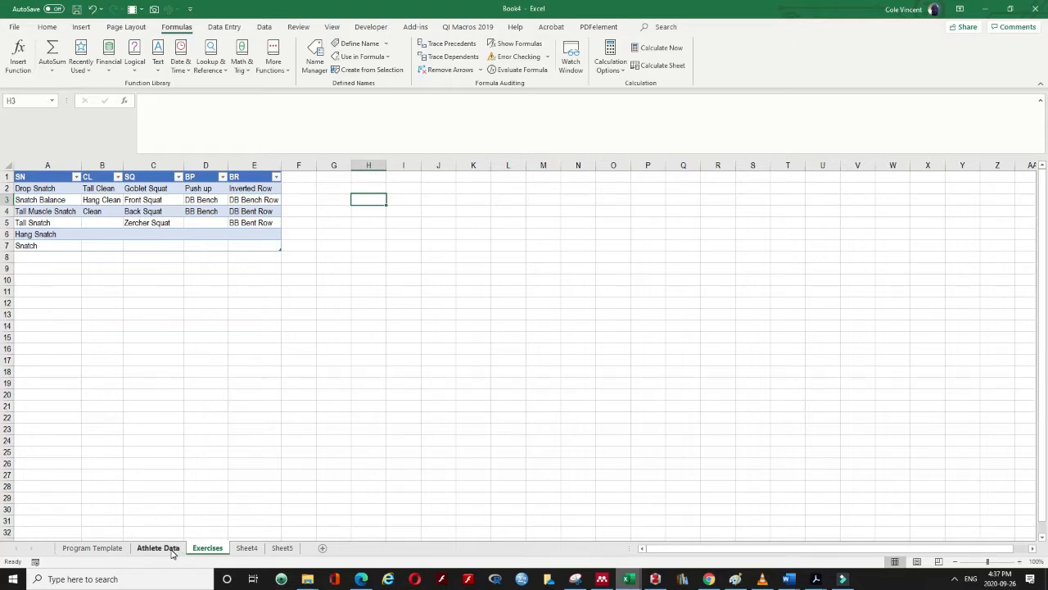
# Name the Exercises table's header row A1:E1 ExCat using the Name Box
pyautogui.click(170, 330)
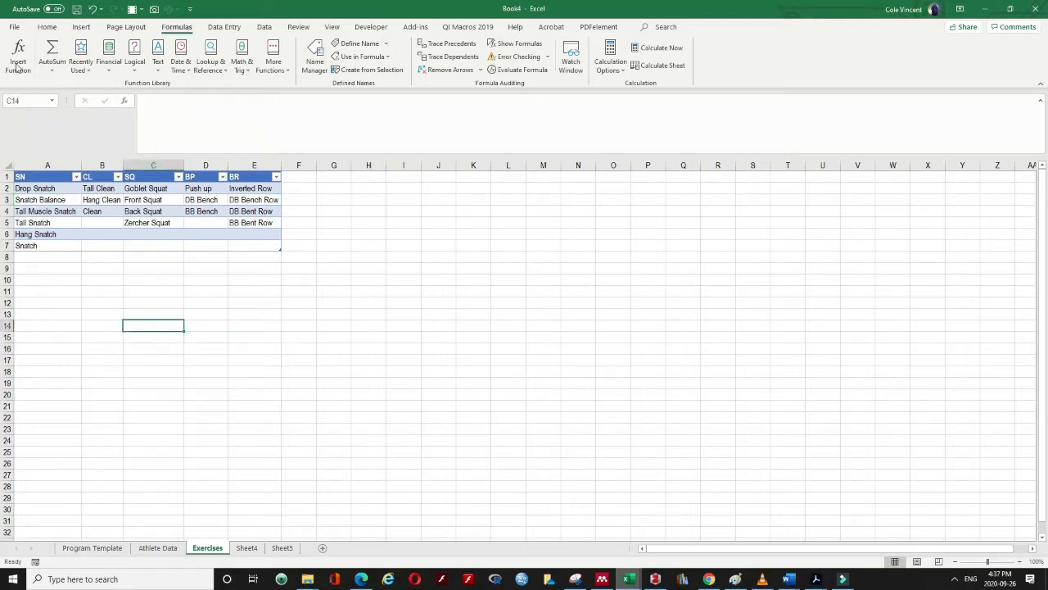
pyautogui.click(31, 182)
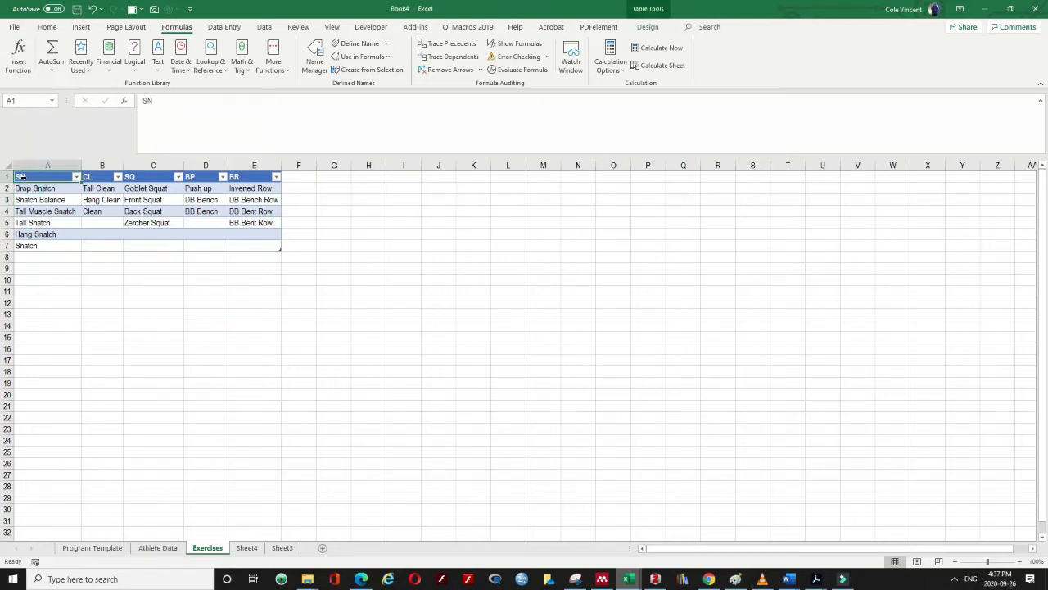
pyautogui.hotkey('ctrl', 'shift', 'Right')
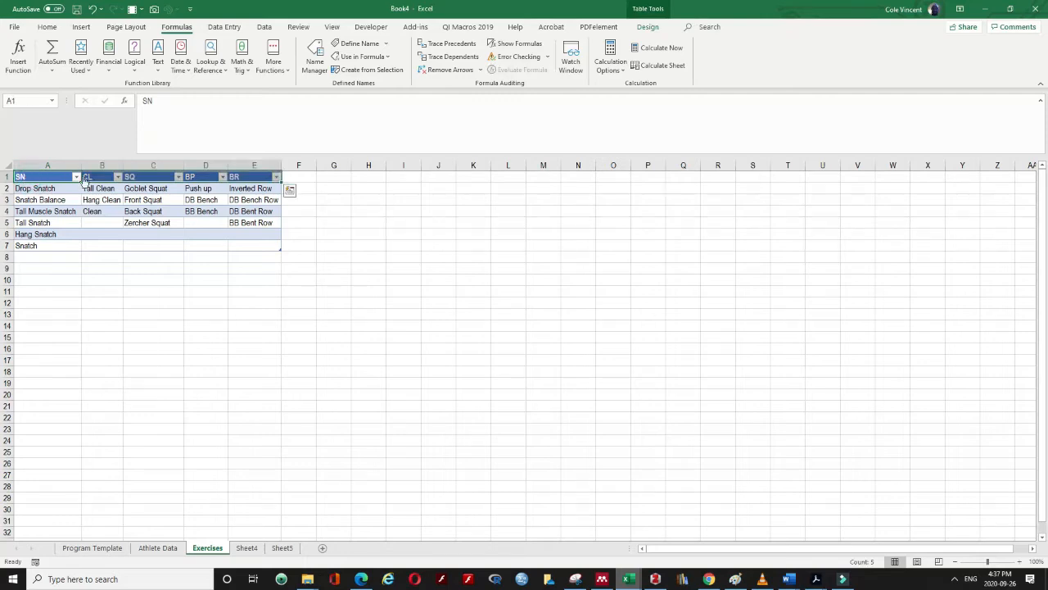
pyautogui.click(30, 101)
pyautogui.write('E')
pyautogui.write('xCat')
pyautogui.press('Return')
pyautogui.click(146, 280)
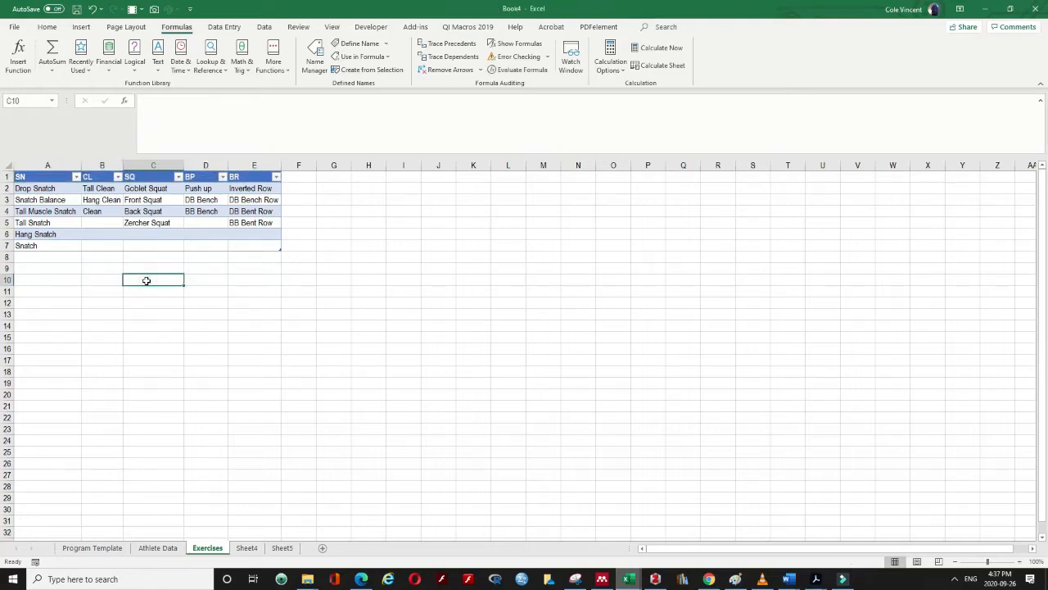
# On the Athlete Data sheet, enter Name in cell A17
pyautogui.click(158, 548)
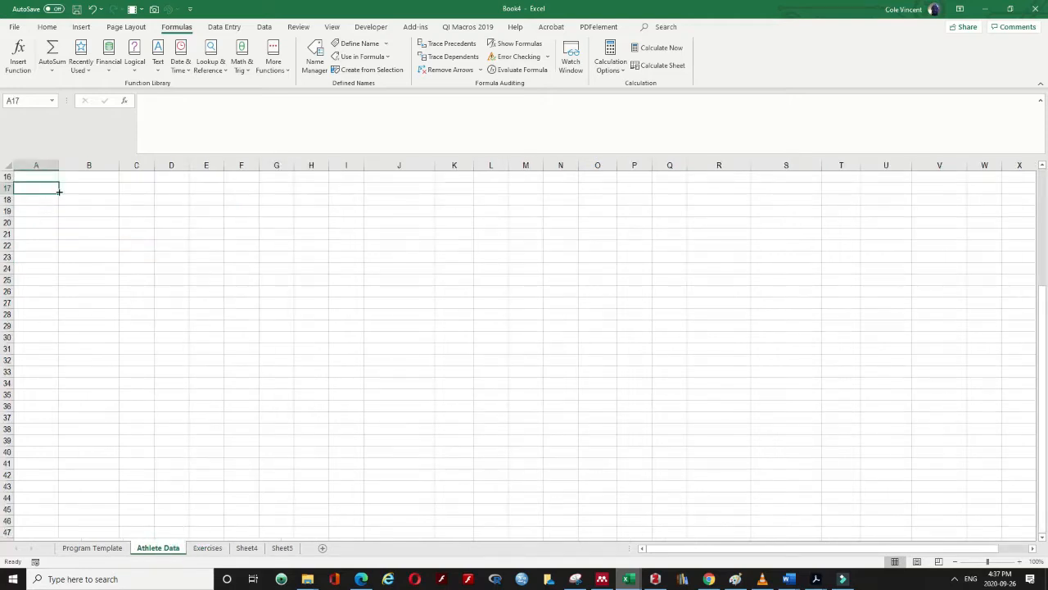
pyautogui.write('Name')
pyautogui.press('Tab')
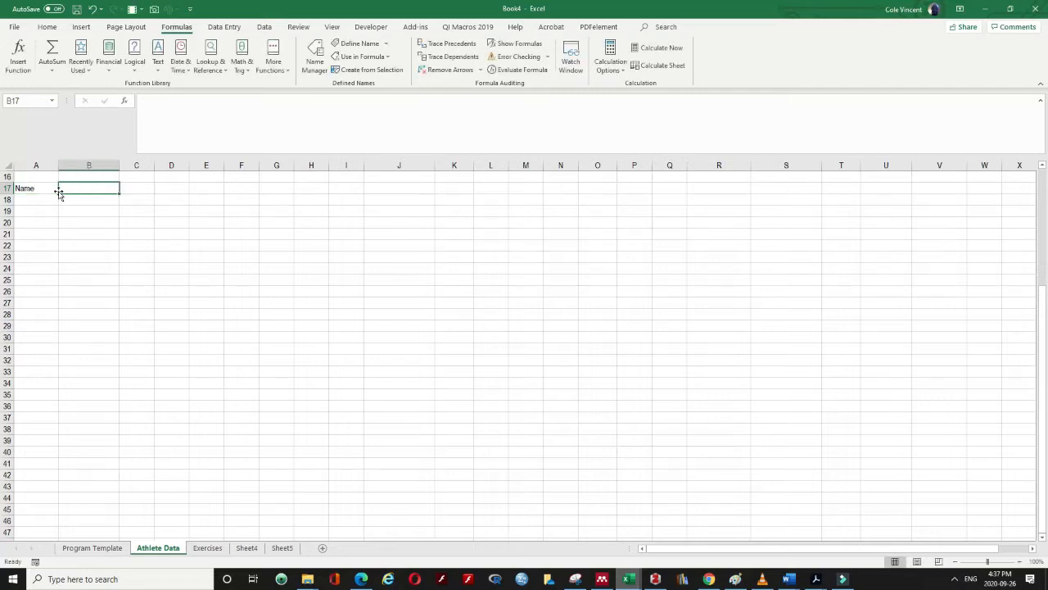
# Enter headers SN, CL, SQ, BP and BR in B17:F17 beside Name
pyautogui.write('SN')
pyautogui.press('Tab')
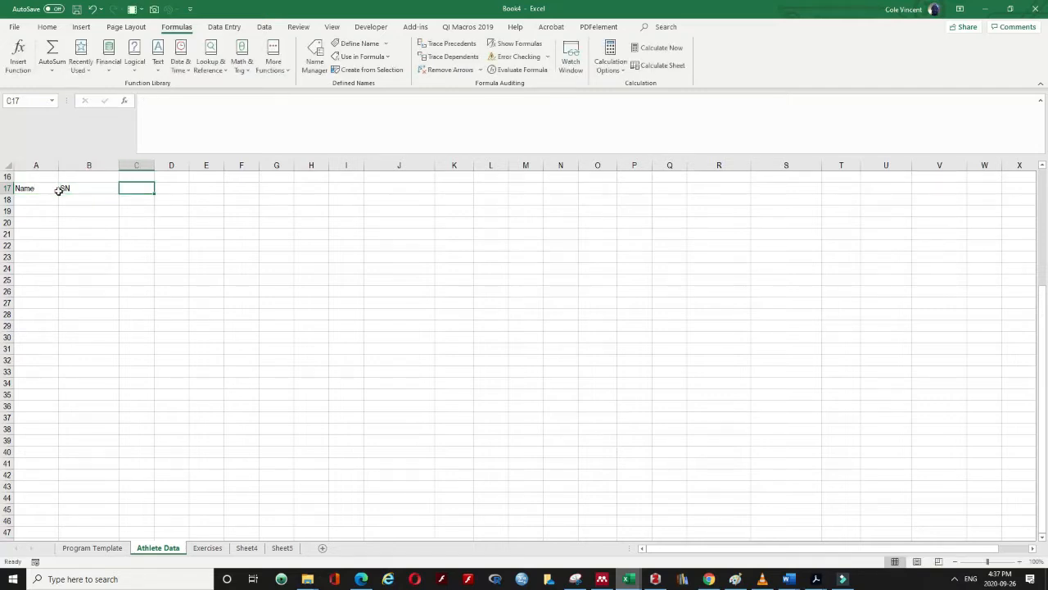
pyautogui.write('CL')
pyautogui.press('Tab')
pyautogui.write('SW')
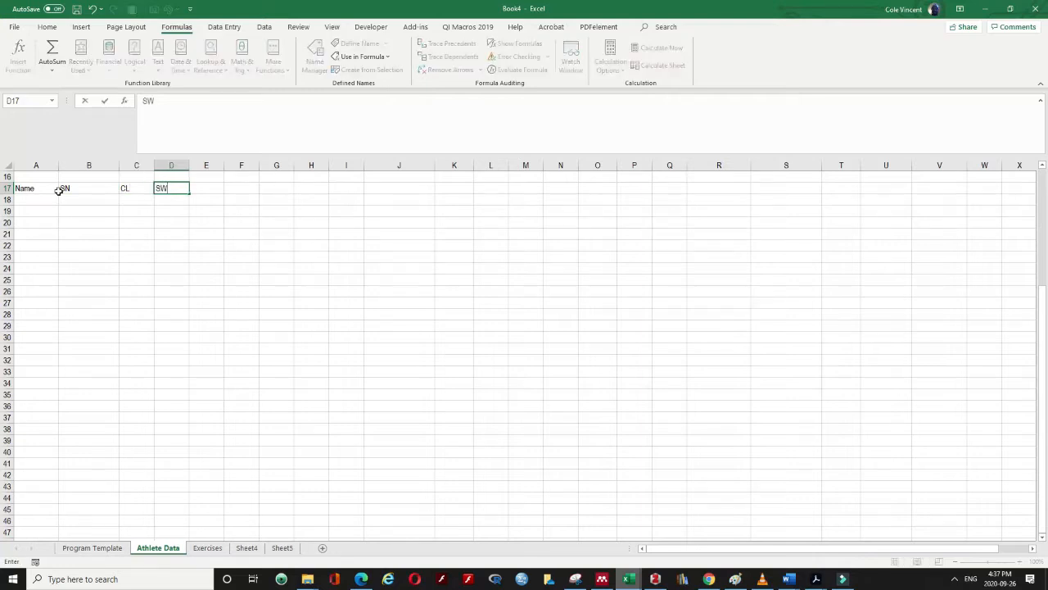
pyautogui.press('BackSpace')
pyautogui.press('Tab')
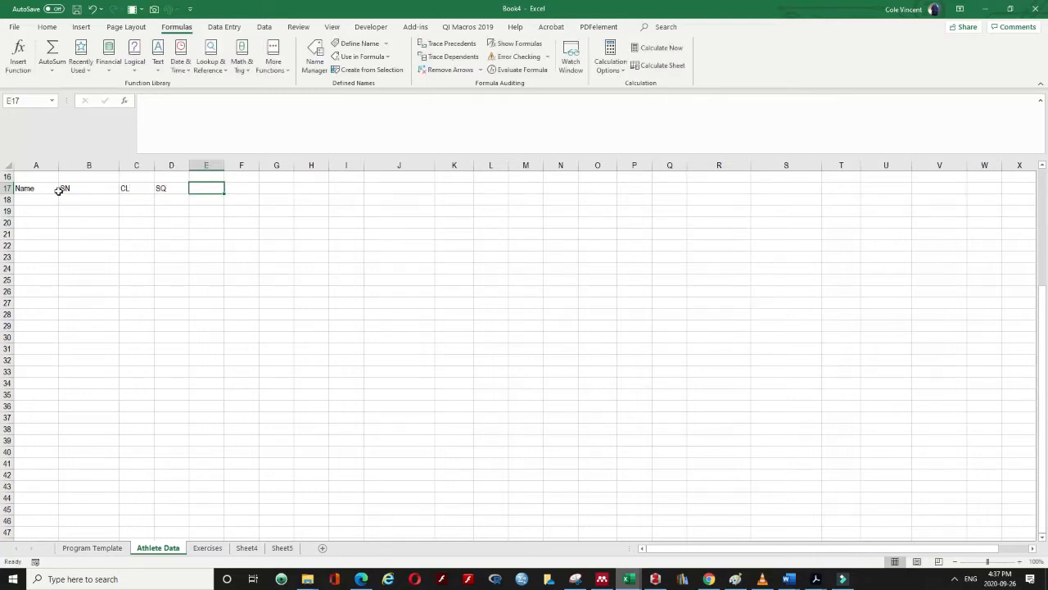
pyautogui.write('BP')
pyautogui.press('Tab')
pyautogui.write('BR')
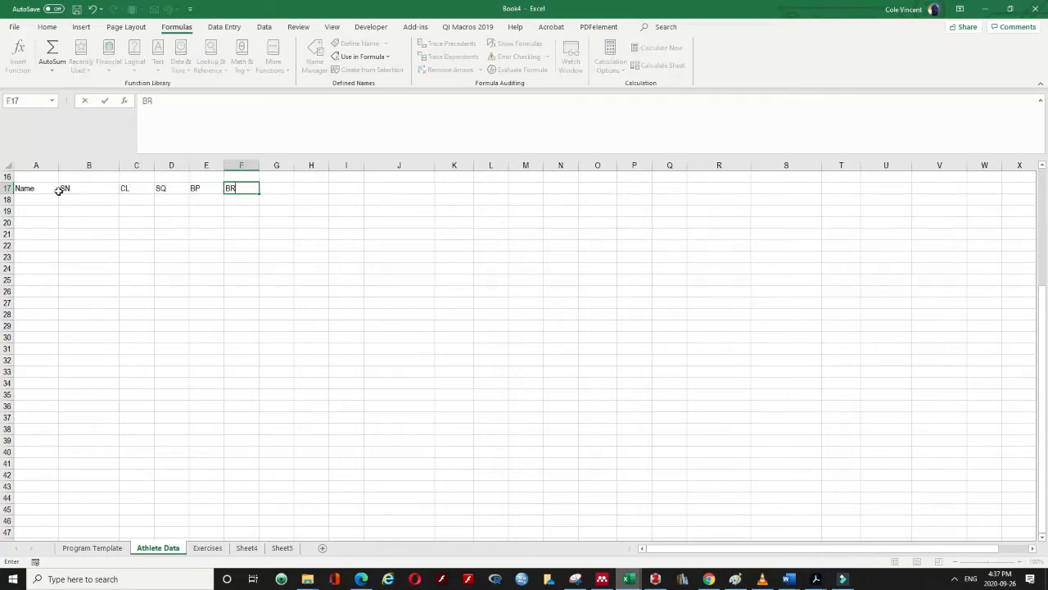
pyautogui.press('Return')
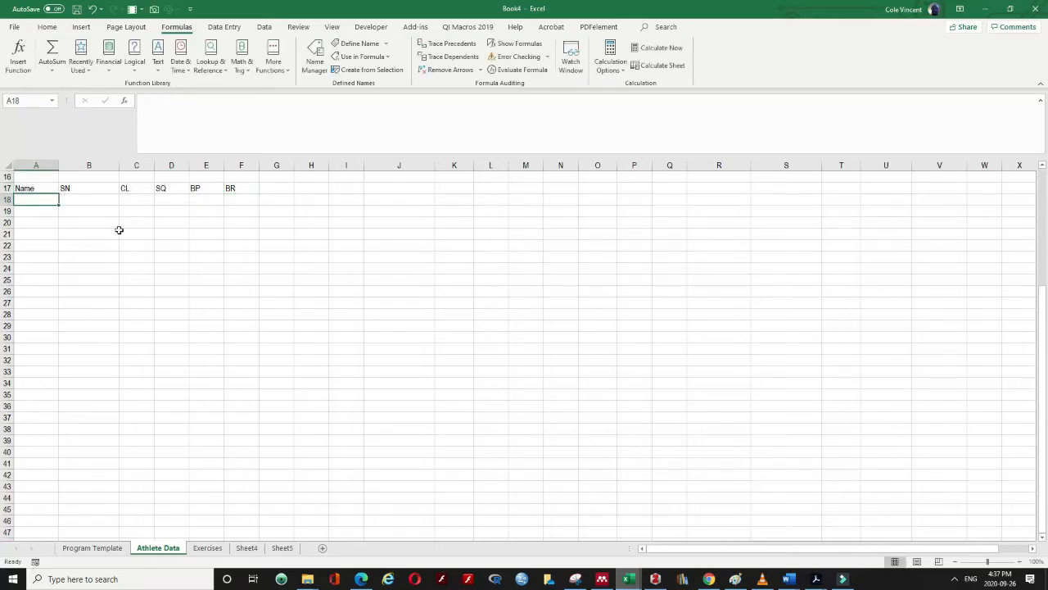
pyautogui.click(109, 189)
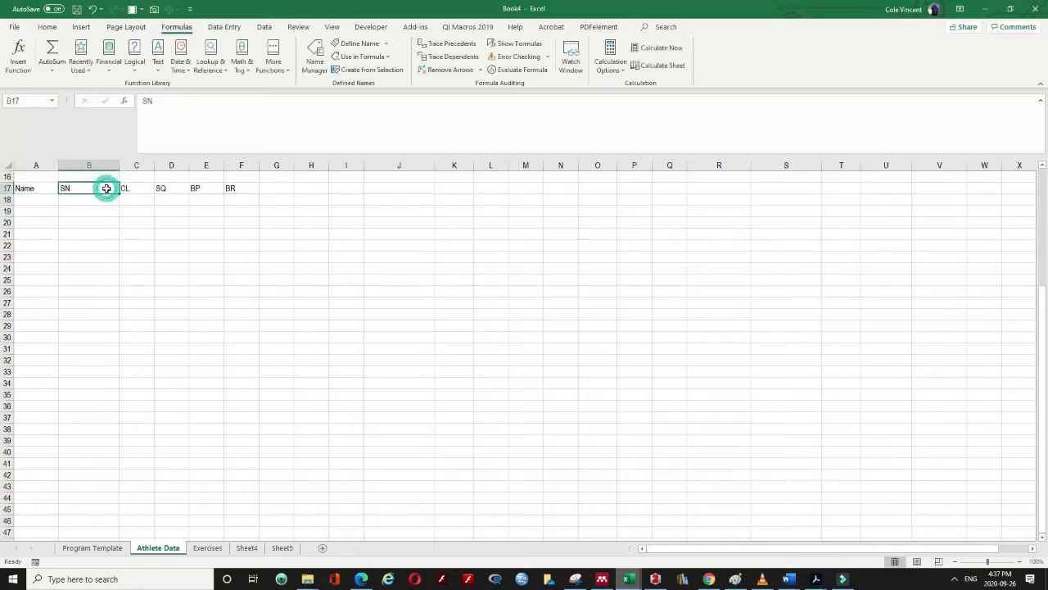
pyautogui.click(51, 198)
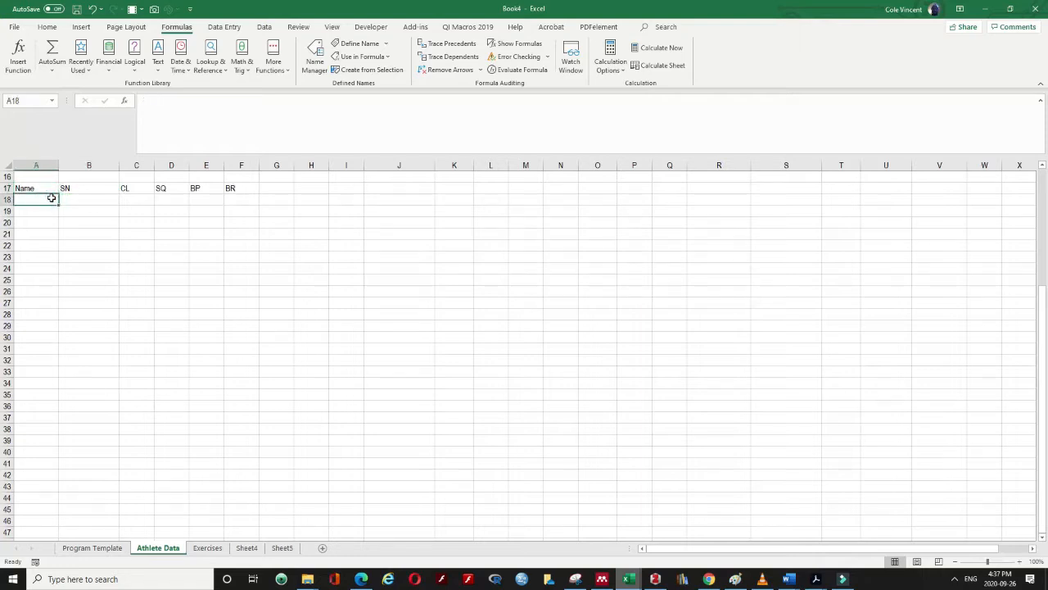
# Turn A17:F20 into a table with headers and name it Ath1RM
pyautogui.moveTo(51, 188); pyautogui.dragTo(229, 222)
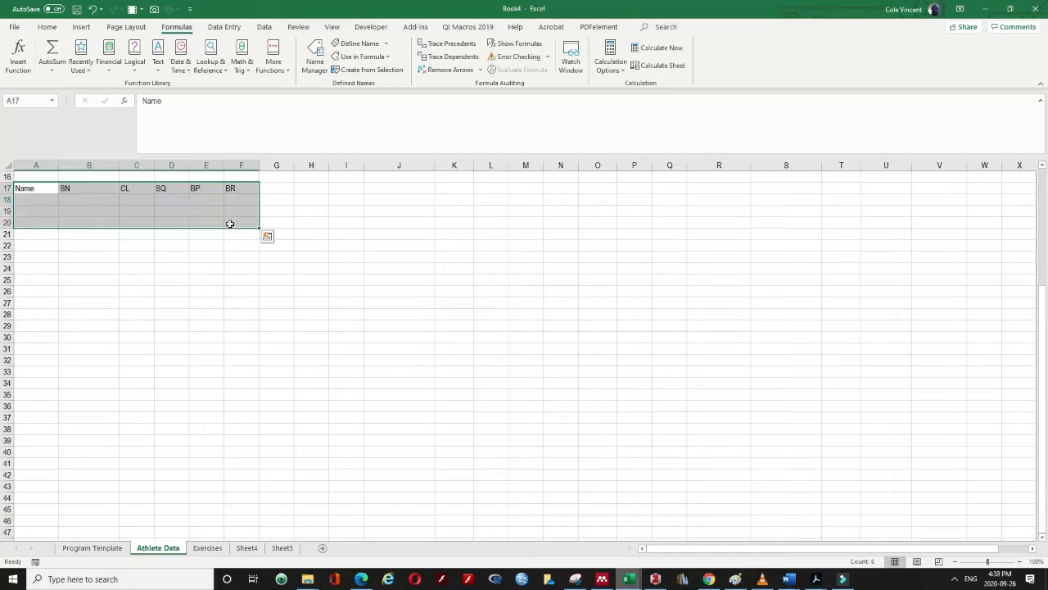
pyautogui.click(69, 27)
pyautogui.click(95, 50)
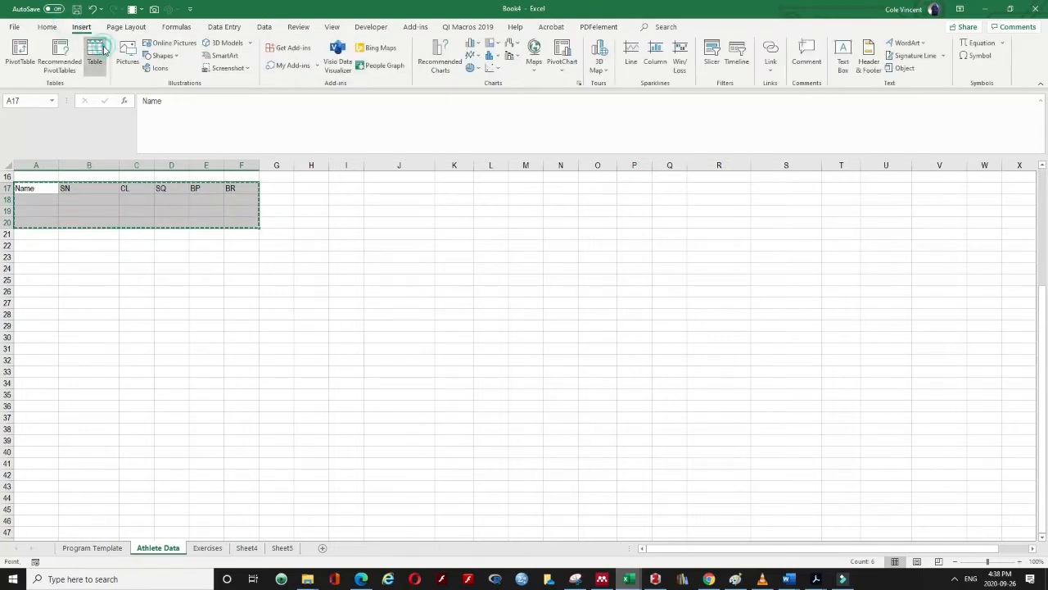
pyautogui.click(474, 351)
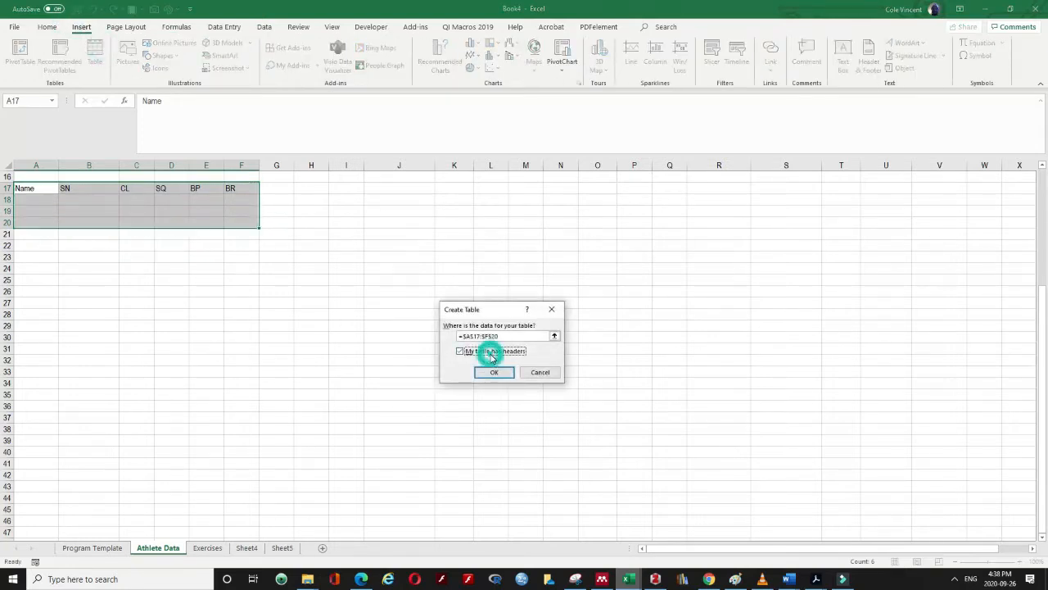
pyautogui.click(493, 373)
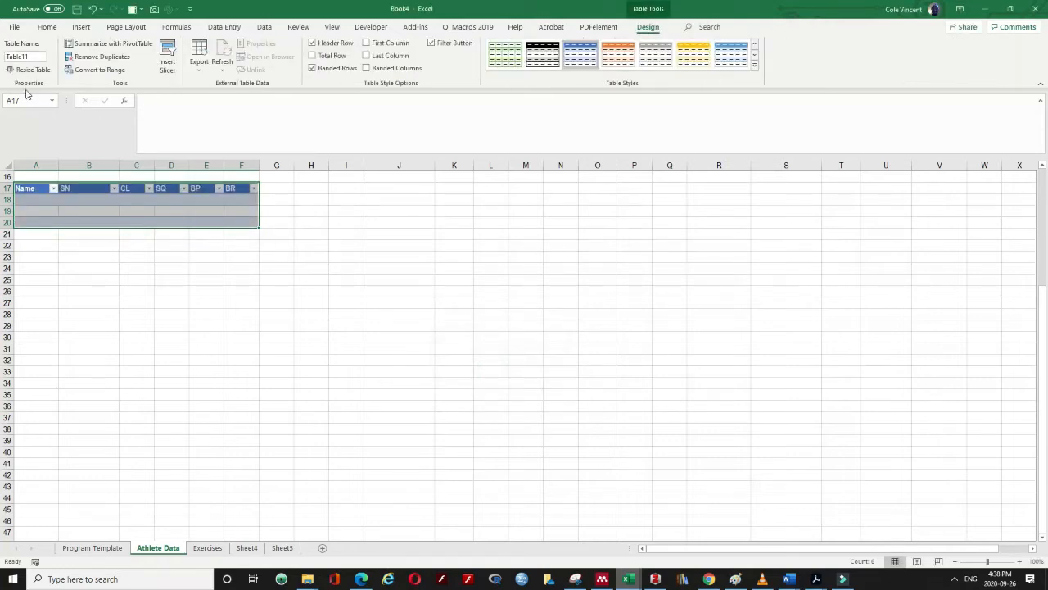
pyautogui.click(25, 56)
pyautogui.write('1RMs')
pyautogui.press('Return')
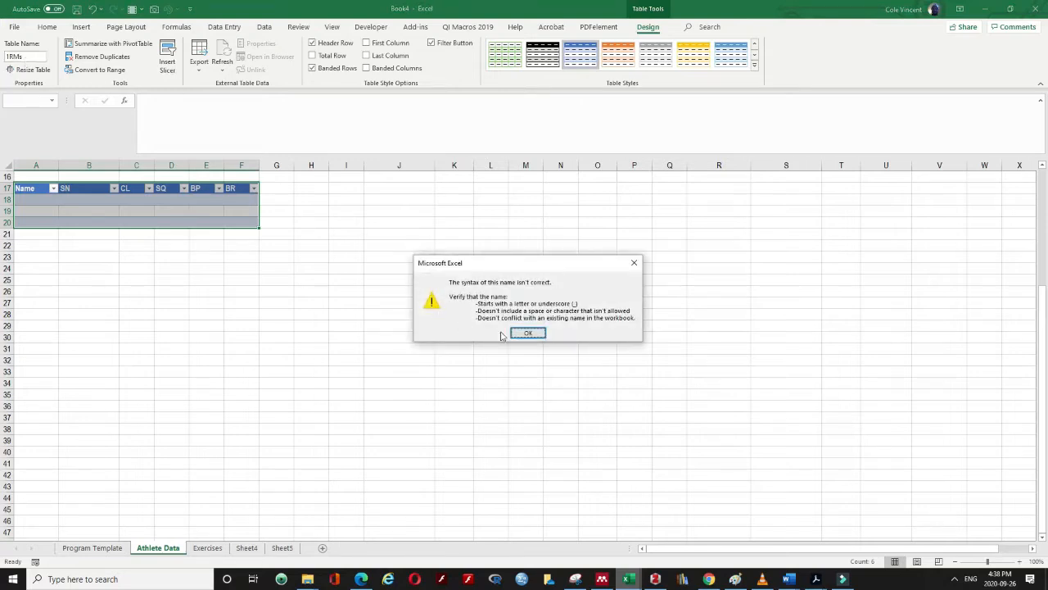
pyautogui.click(535, 335)
pyautogui.click(36, 55)
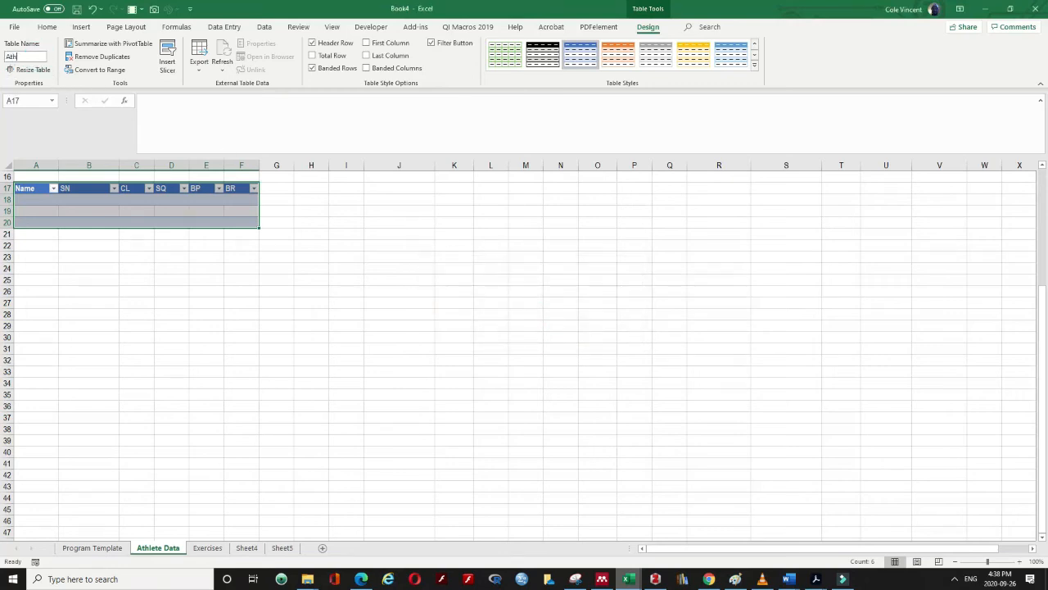
pyautogui.press('Return')
# Enter the three athletes' first names in A18:A20
pyautogui.click(44, 198)
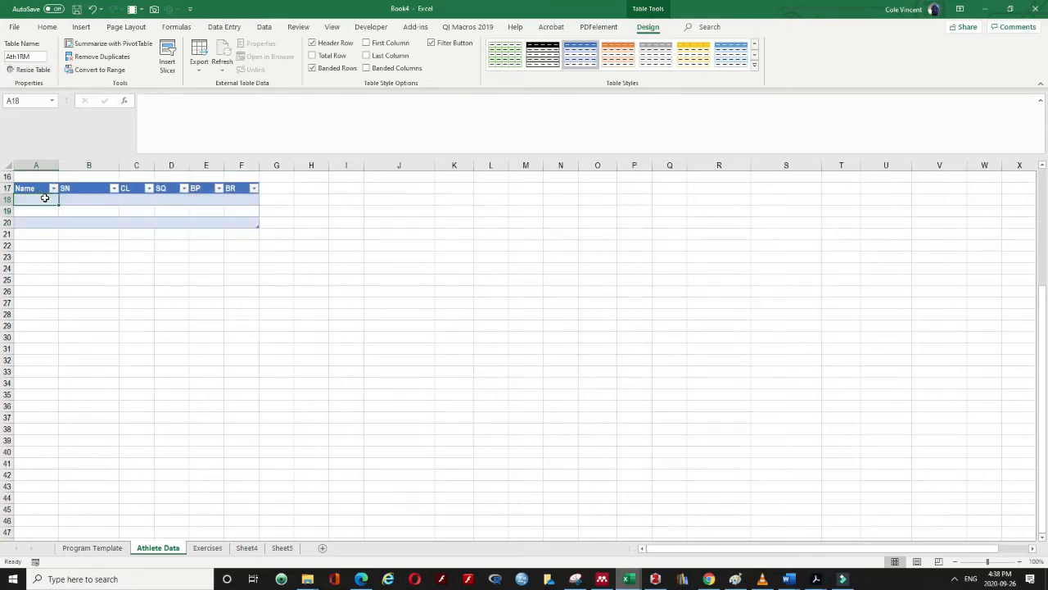
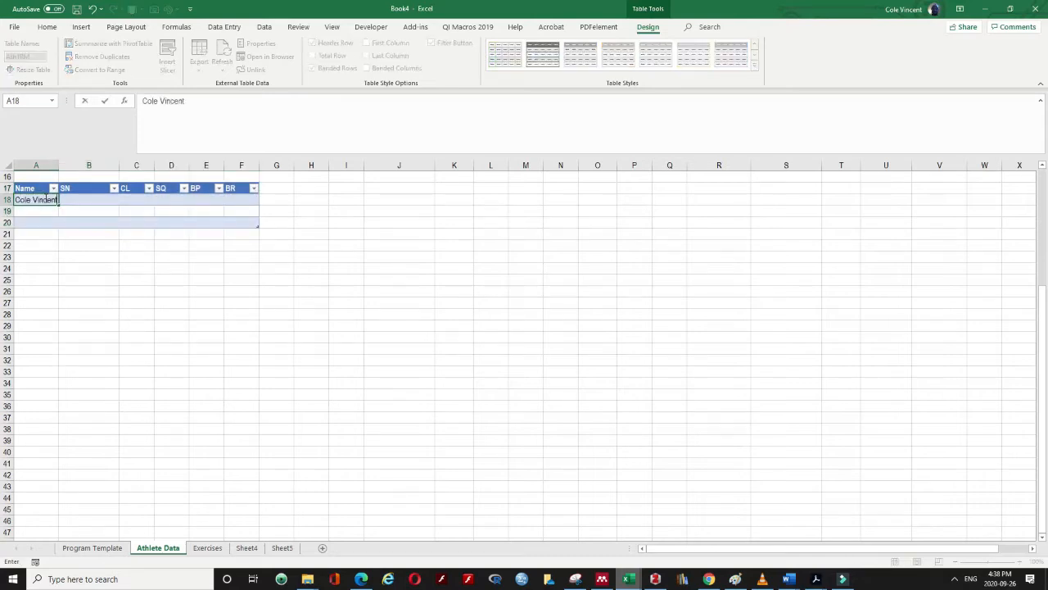
pyautogui.press('Return')
pyautogui.write('Winnie')
pyautogui.press('Return')
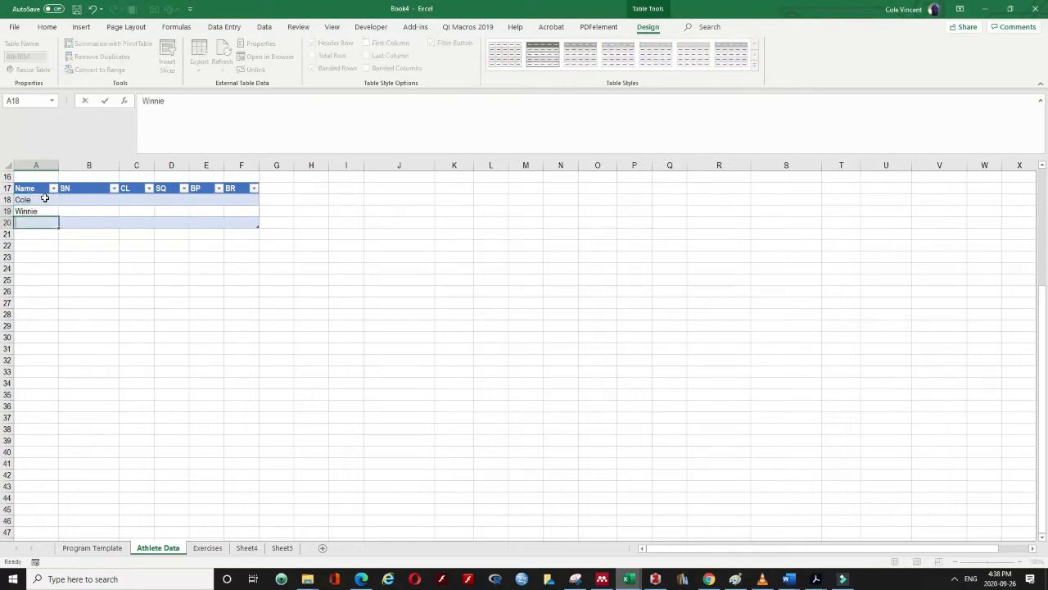
pyautogui.write('Jonas')
pyautogui.press('Return')
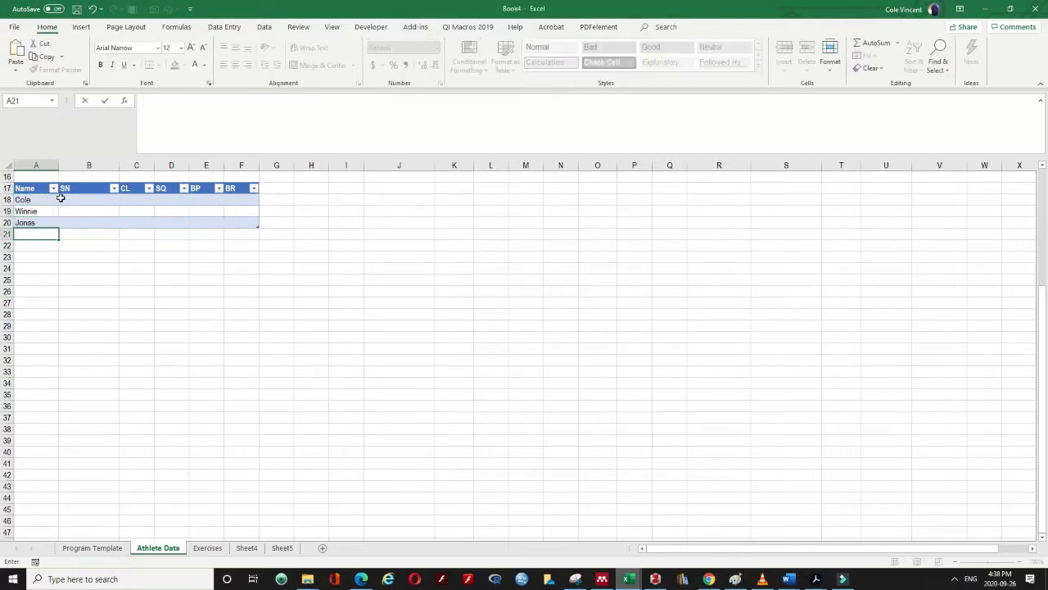
# Fill the first athlete's row with SN 100, CL 115, SQ 150, BP 90, BR 85
pyautogui.click(70, 198)
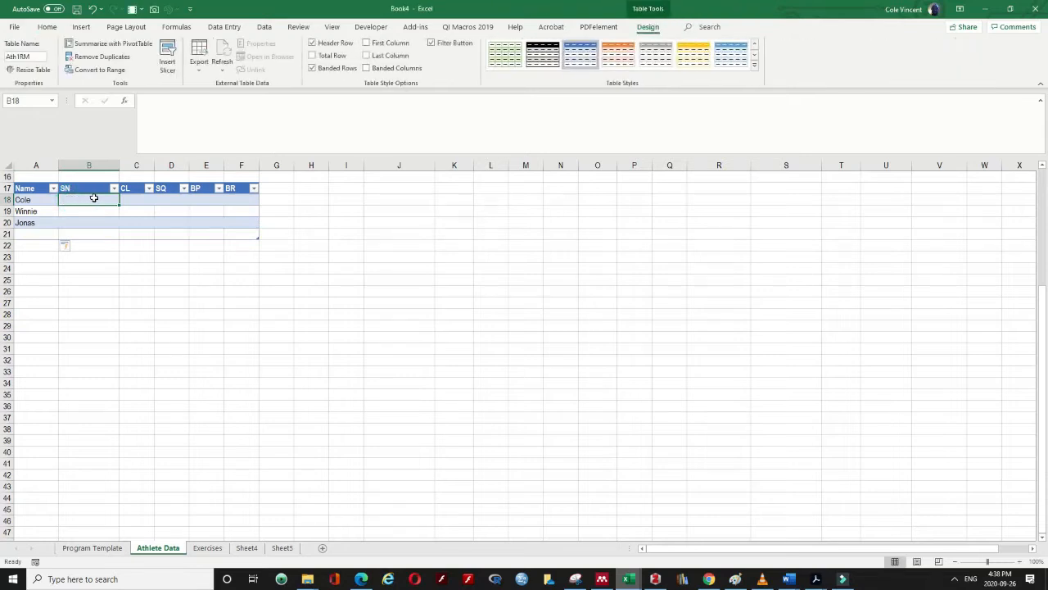
pyautogui.write('100')
pyautogui.press('Tab')
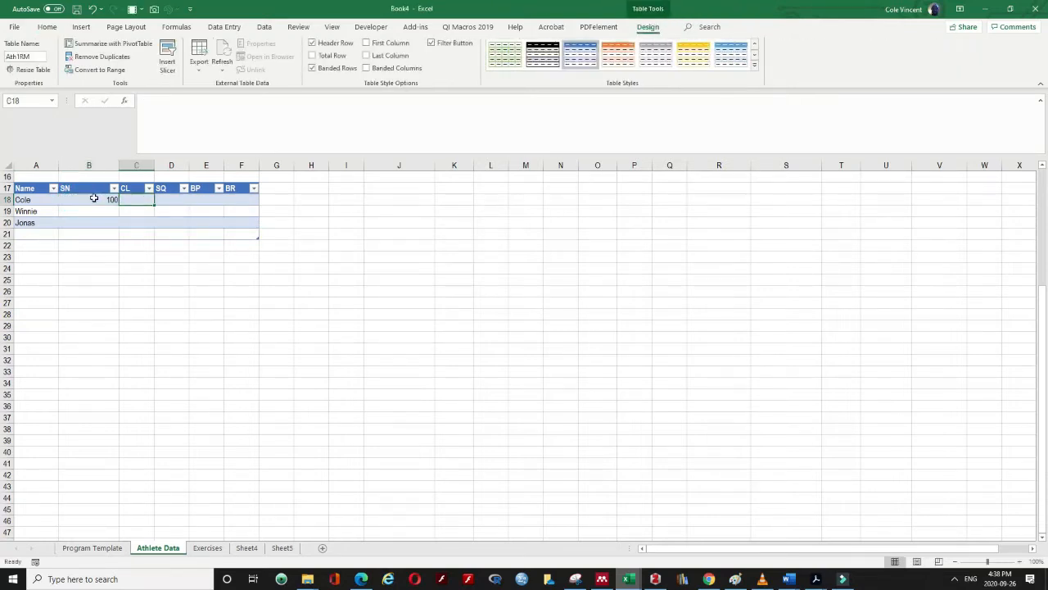
pyautogui.write('115')
pyautogui.press('Tab')
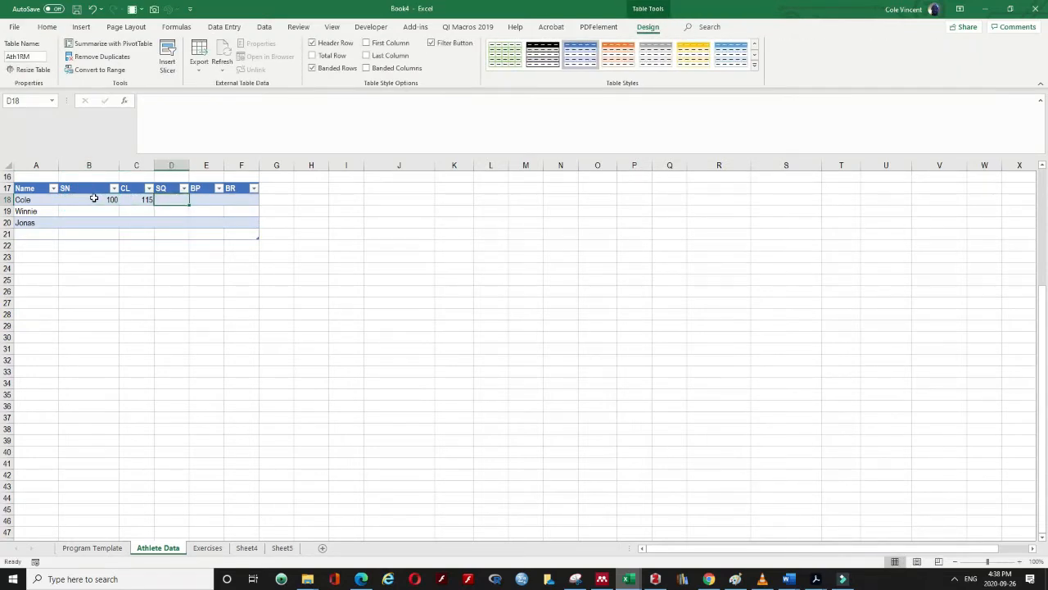
pyautogui.write('150')
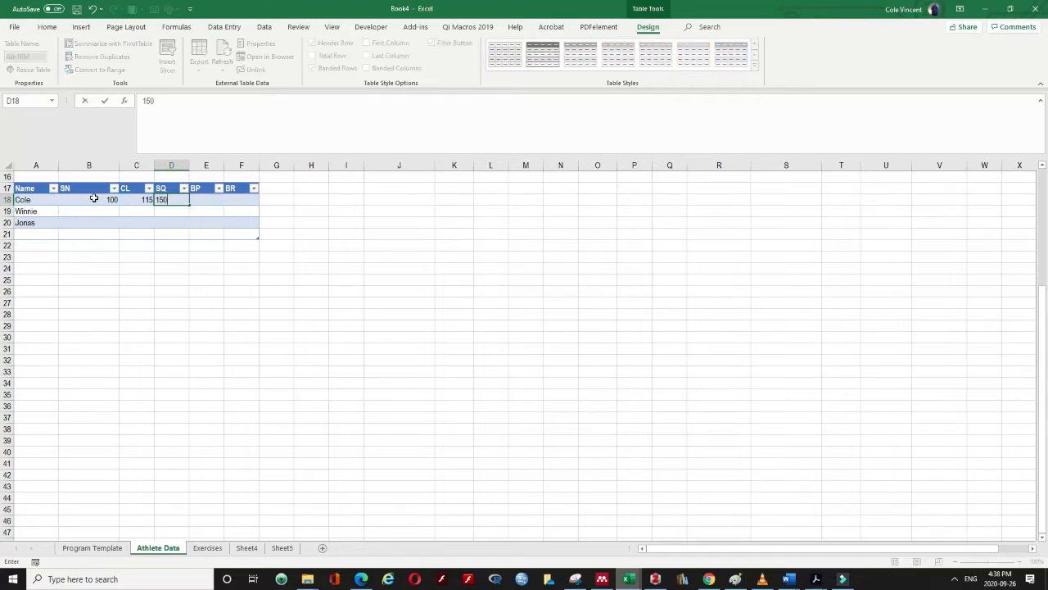
pyautogui.press('Tab')
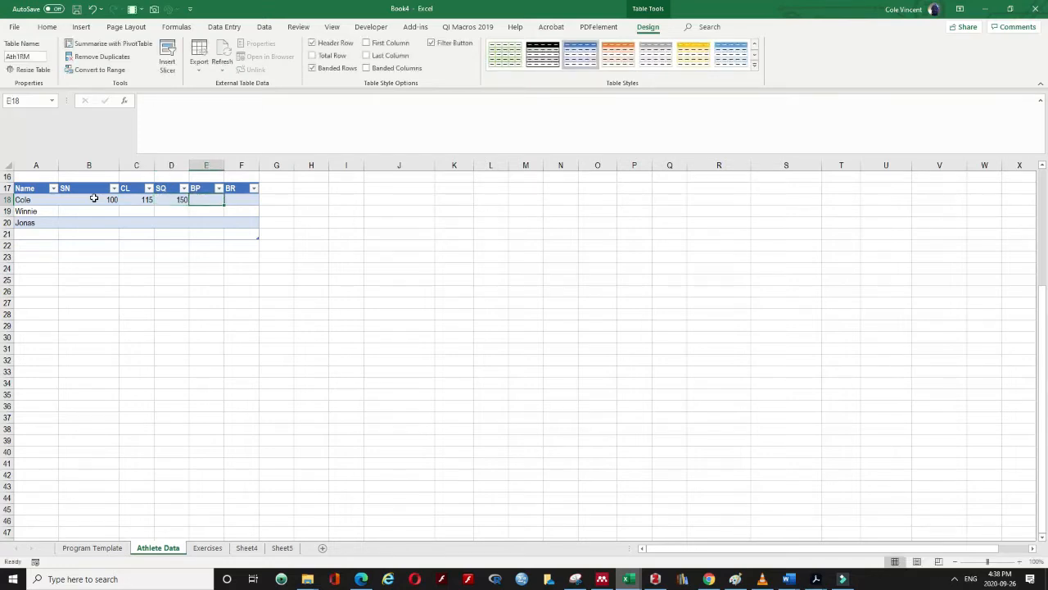
pyautogui.write('90')
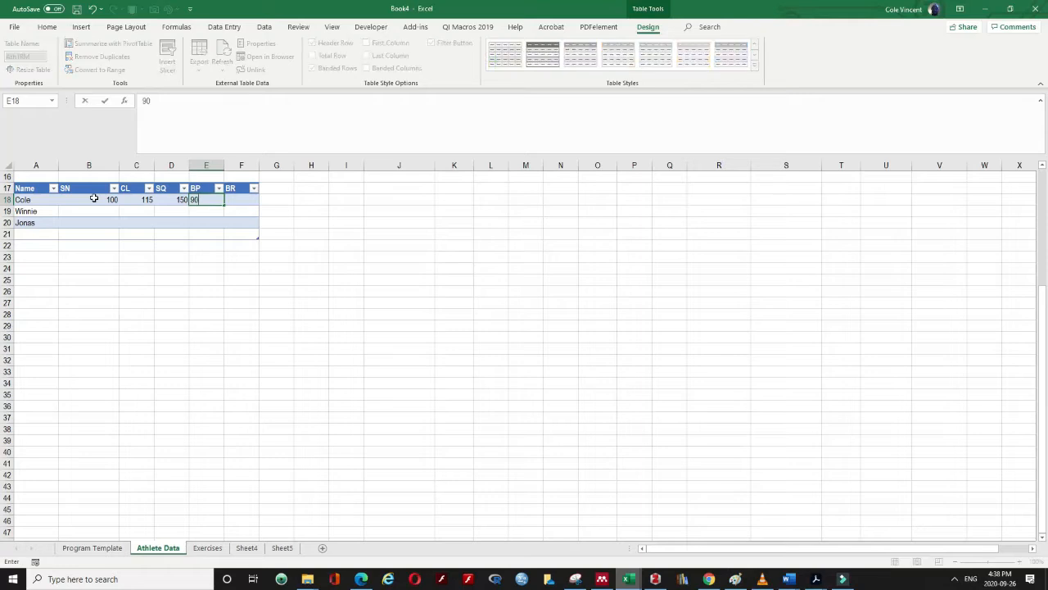
pyautogui.press('Tab')
pyautogui.write('85')
pyautogui.press('Return')
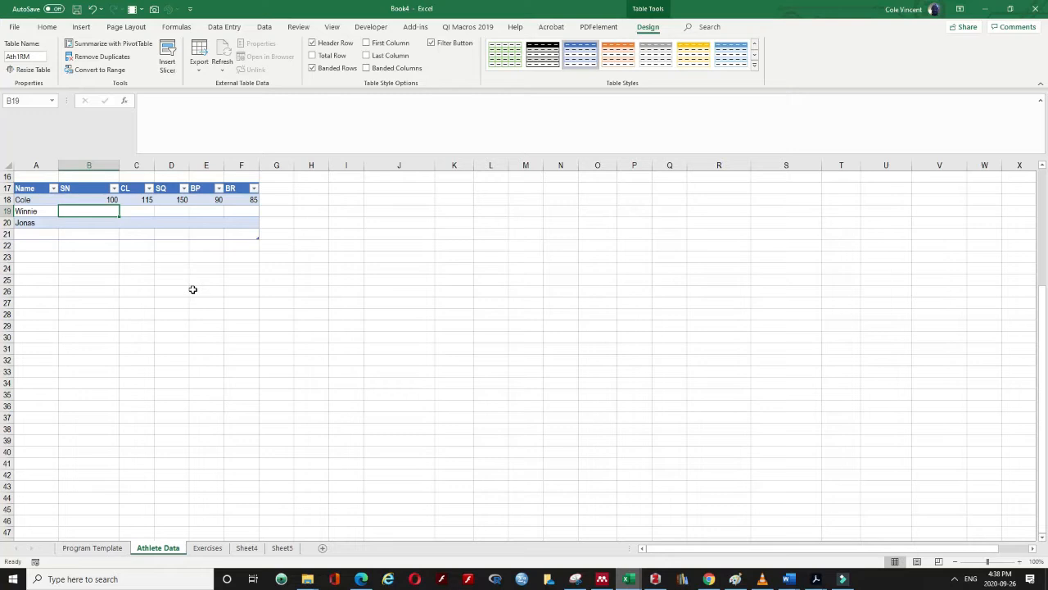
# Fill the second athlete's row with SN 130, CL 160, SQ 210, BP 135, BR 120
pyautogui.write('130')
pyautogui.press('Tab')
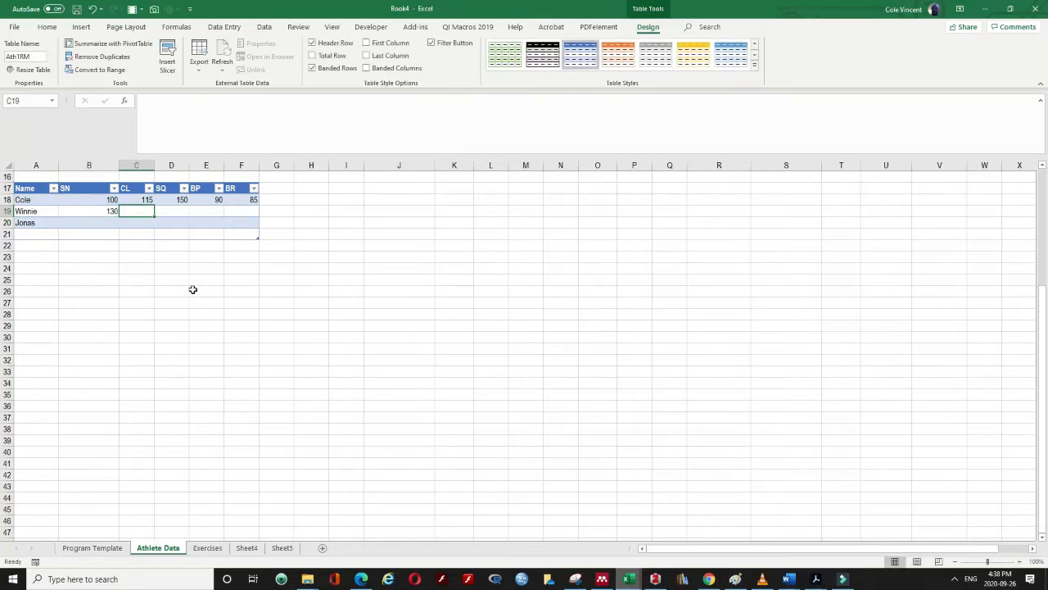
pyautogui.write('160')
pyautogui.press('Tab')
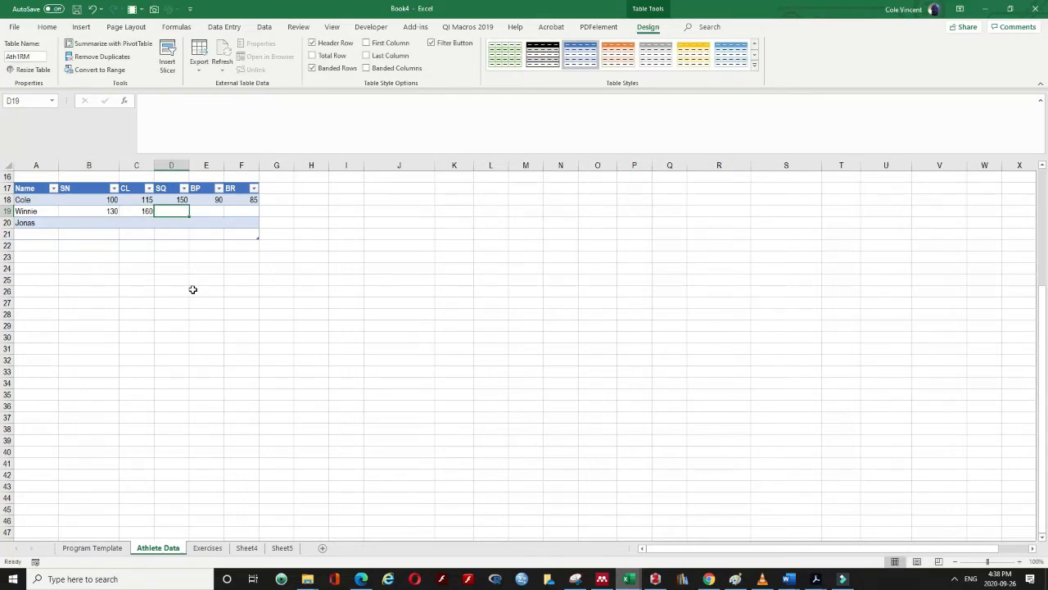
pyautogui.write('210')
pyautogui.press('Tab')
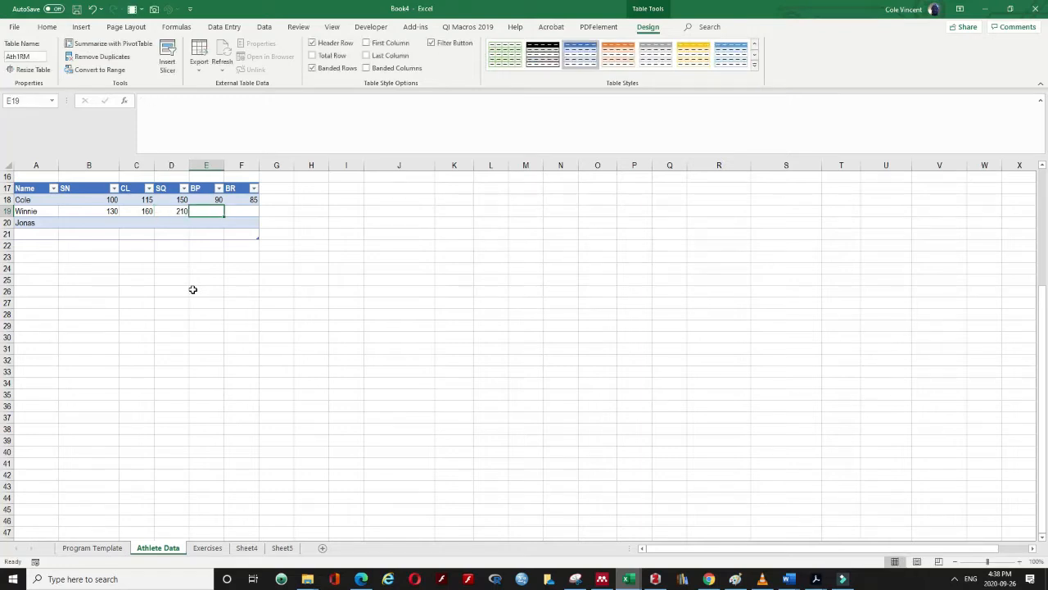
pyautogui.write('135')
pyautogui.press('Tab')
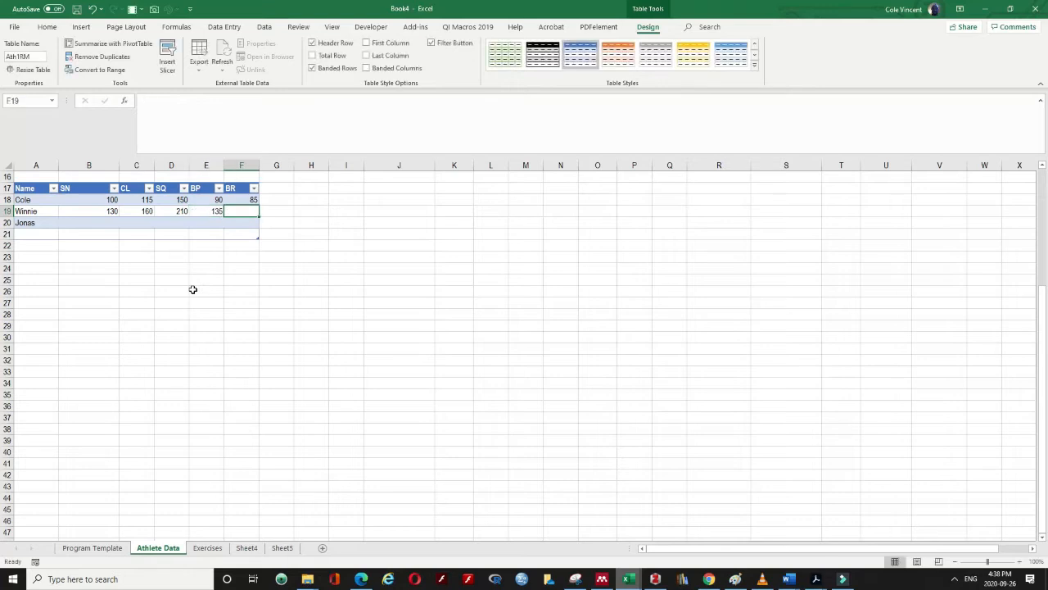
pyautogui.write('120')
pyautogui.press('Return')
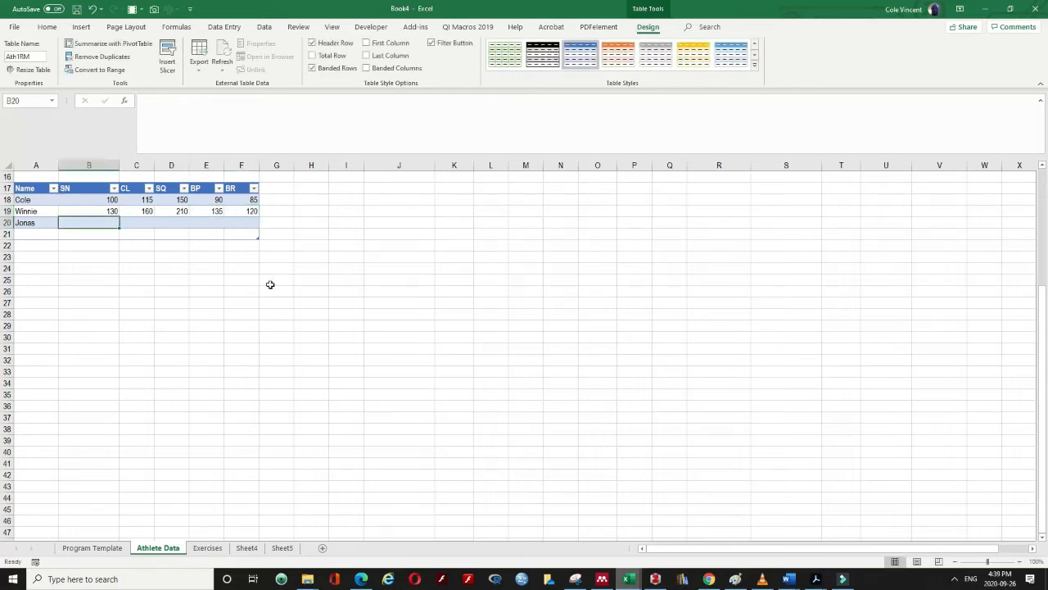
# Fill the third athlete's row with SN 50, CL 60, SQ 90, BP 55, BR 40
pyautogui.write('50')
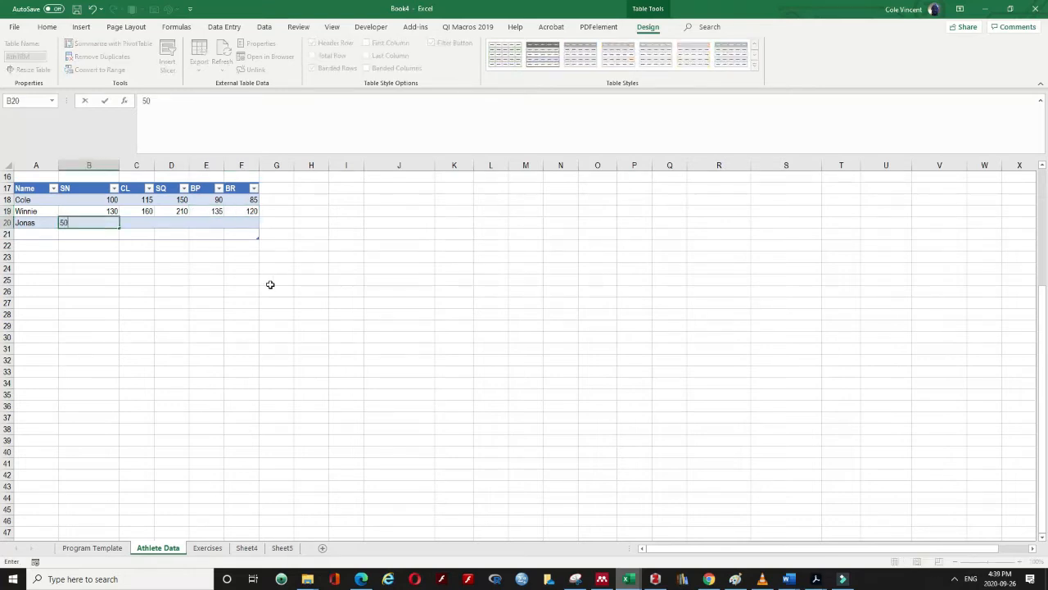
pyautogui.press('Tab')
pyautogui.write('60')
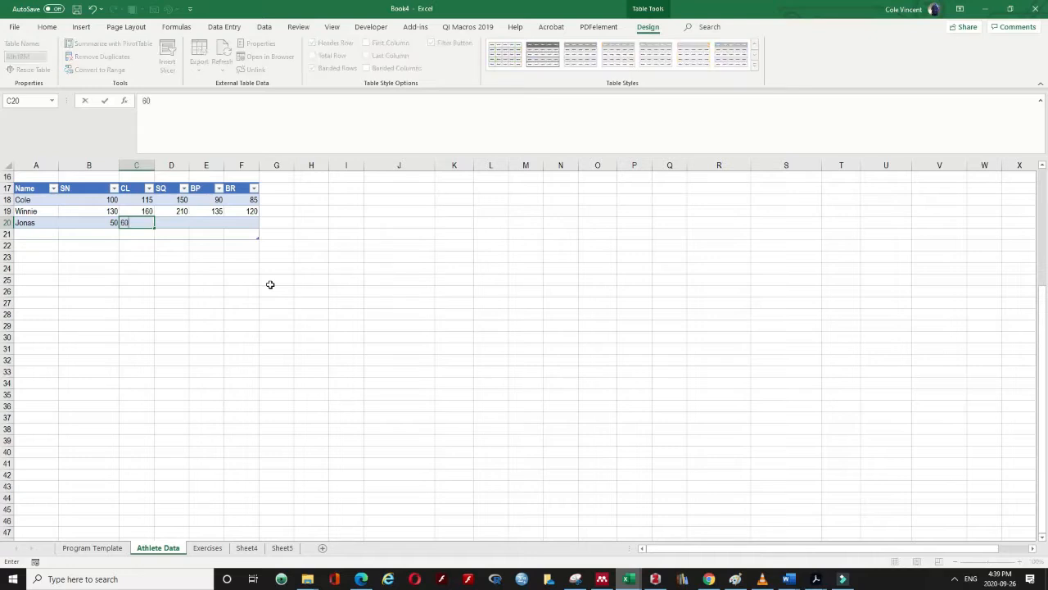
pyautogui.press('Tab')
pyautogui.write('90')
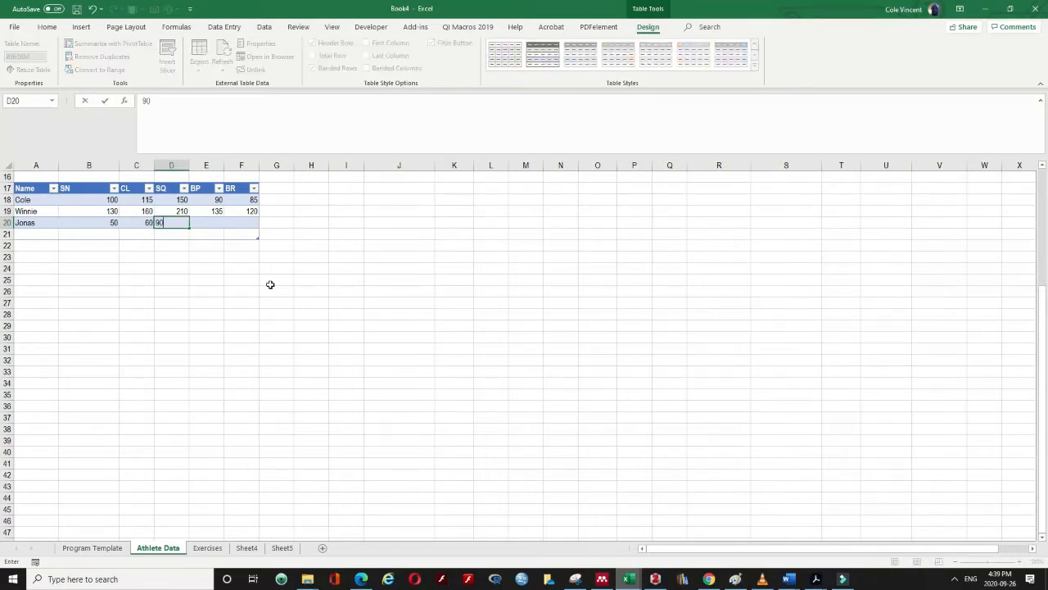
pyautogui.press('Tab')
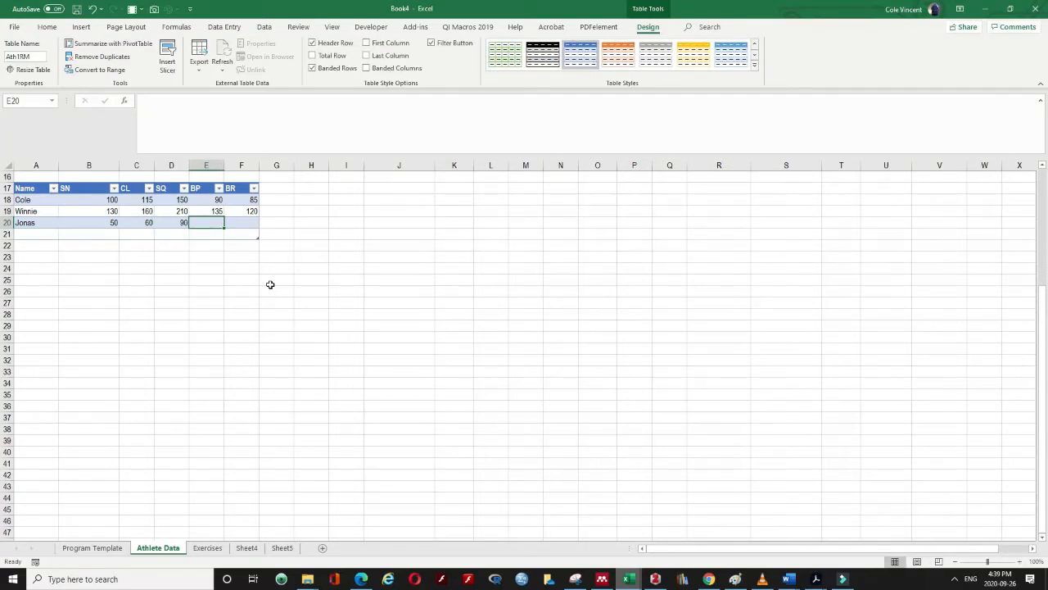
pyautogui.write('55')
pyautogui.press('Tab')
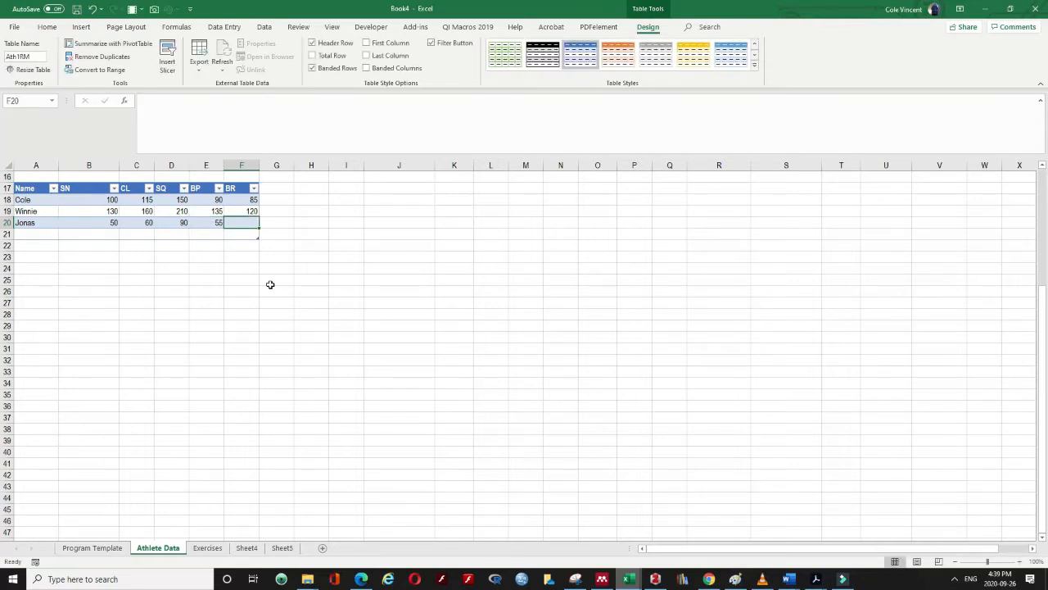
pyautogui.write('40')
pyautogui.press('Return')
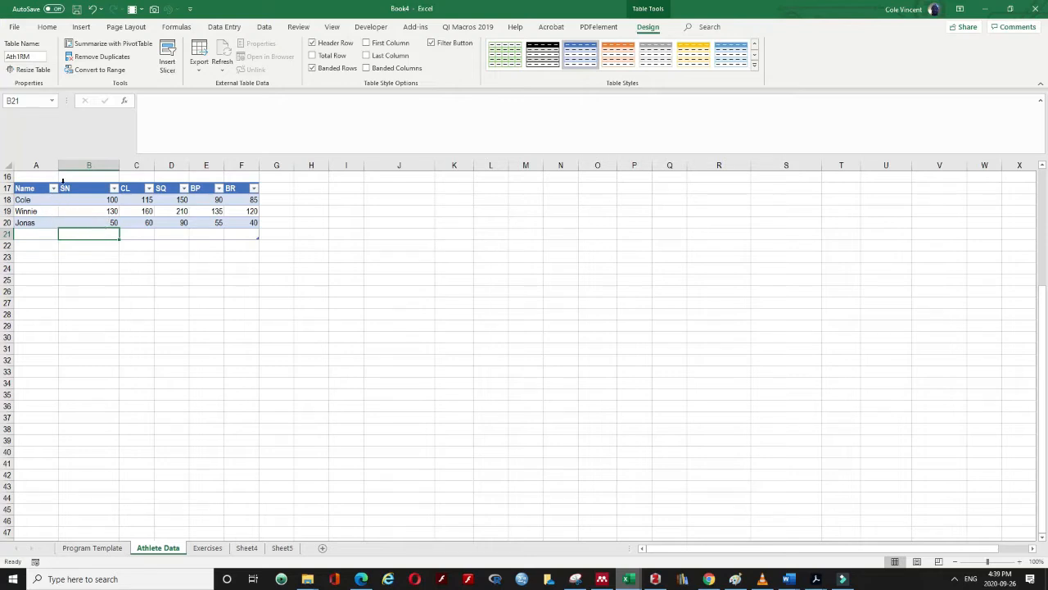
# Name the table's Name column cells A18:A21 as the range Names
pyautogui.click(33, 199)
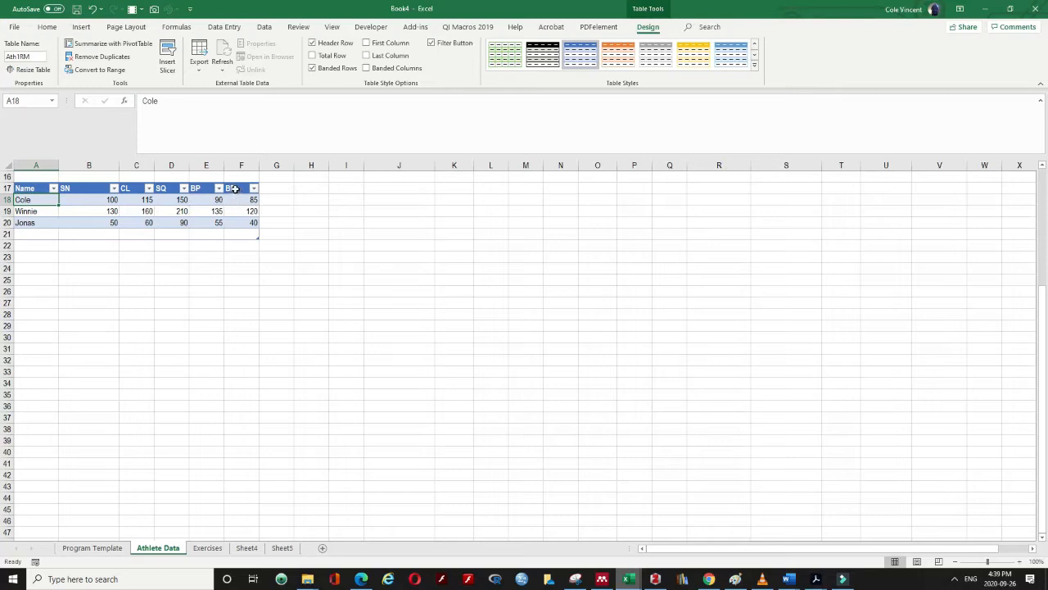
pyautogui.click(30, 182)
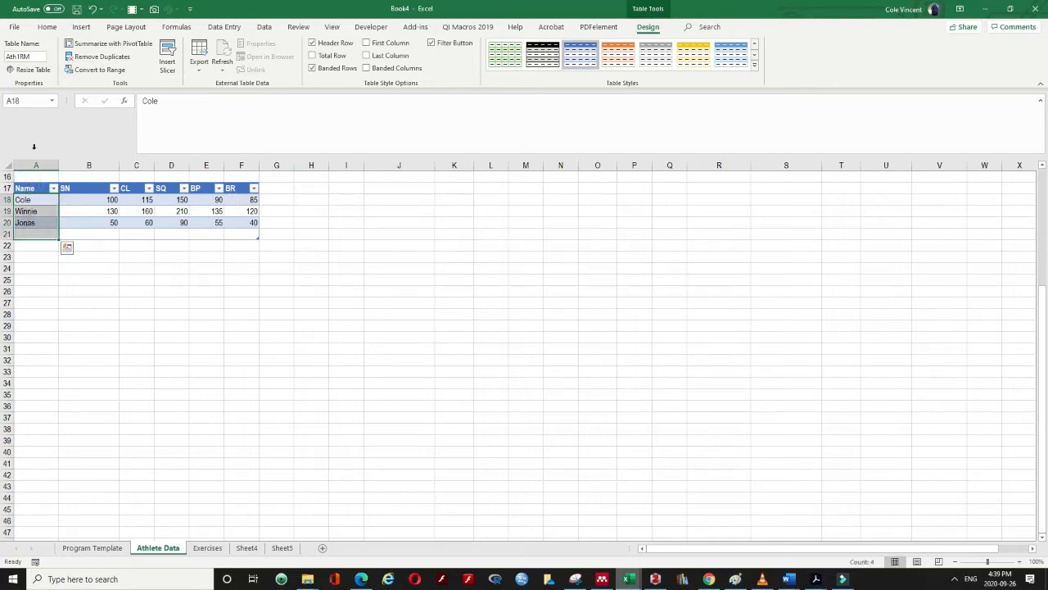
pyautogui.click(32, 101)
pyautogui.write('Nm')
pyautogui.press('Return')
pyautogui.click(178, 251)
pyautogui.click(205, 234)
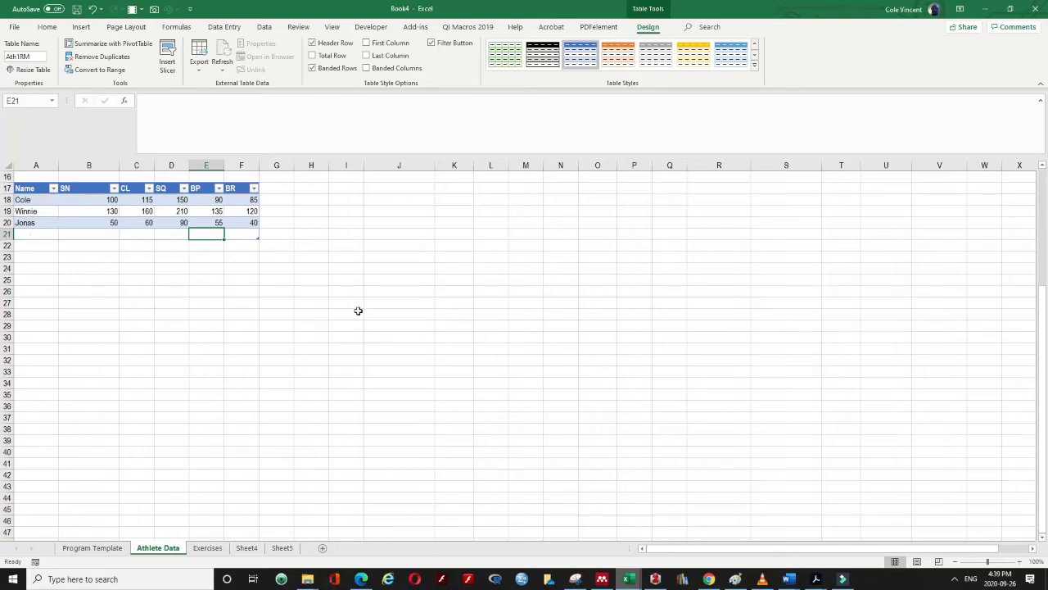
pyautogui.click(92, 548)
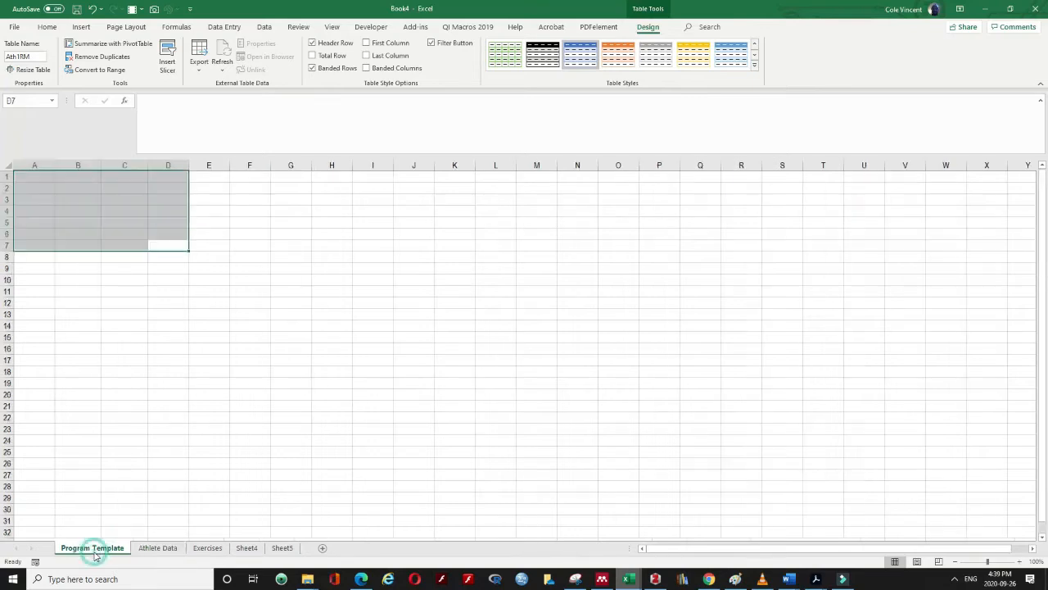
pyautogui.click(153, 361)
pyautogui.click(48, 177)
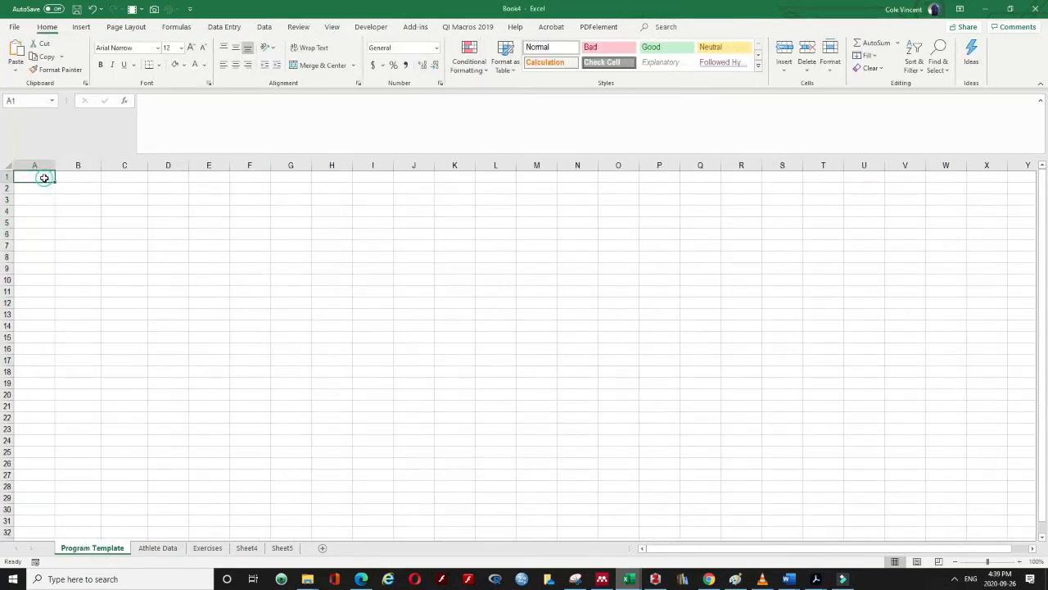
pyautogui.write('Name:')
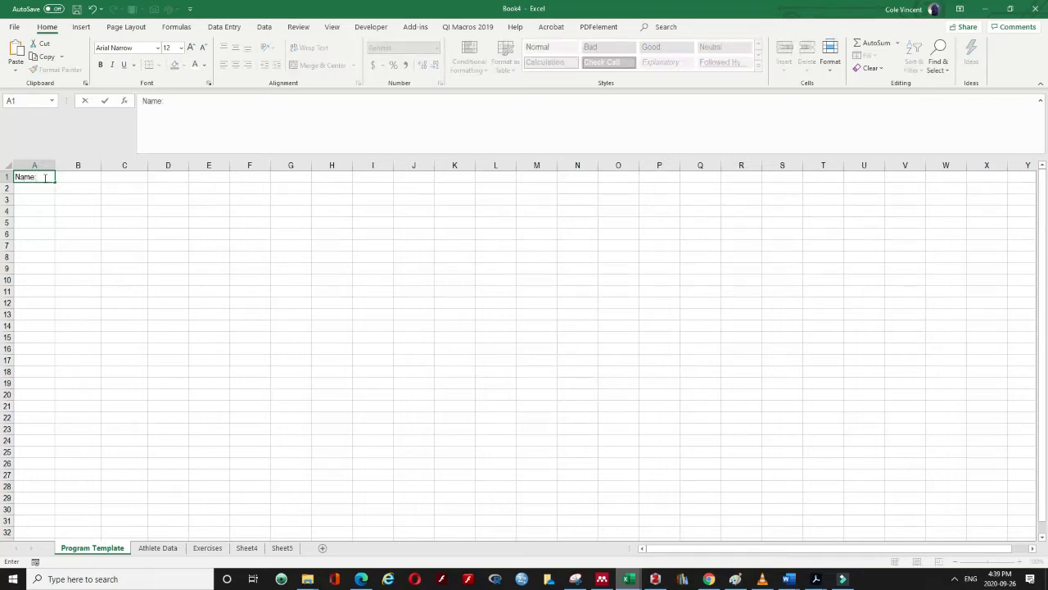
pyautogui.press('Tab')
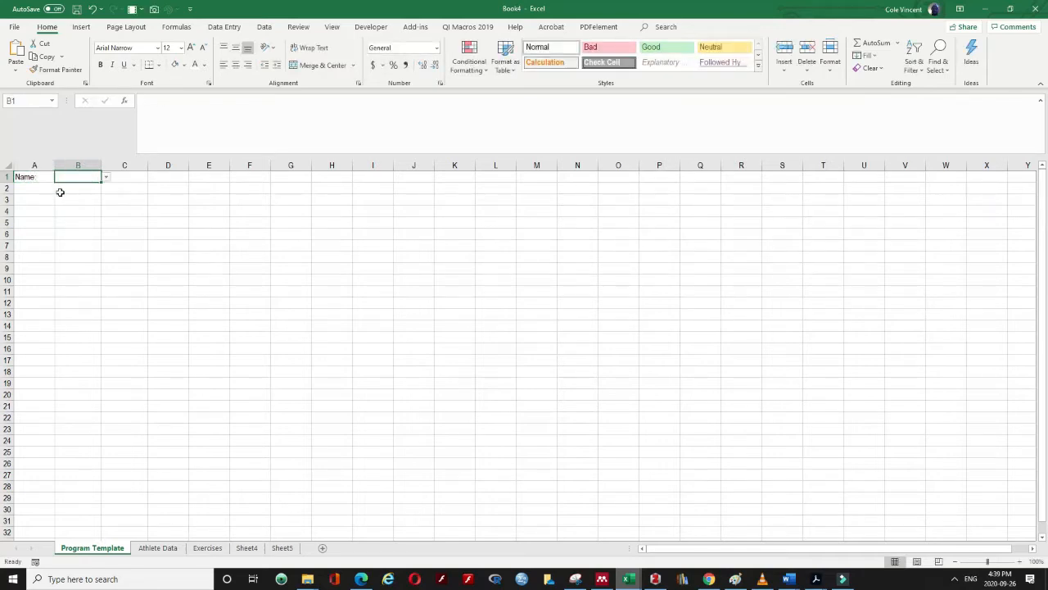
pyautogui.click(42, 178)
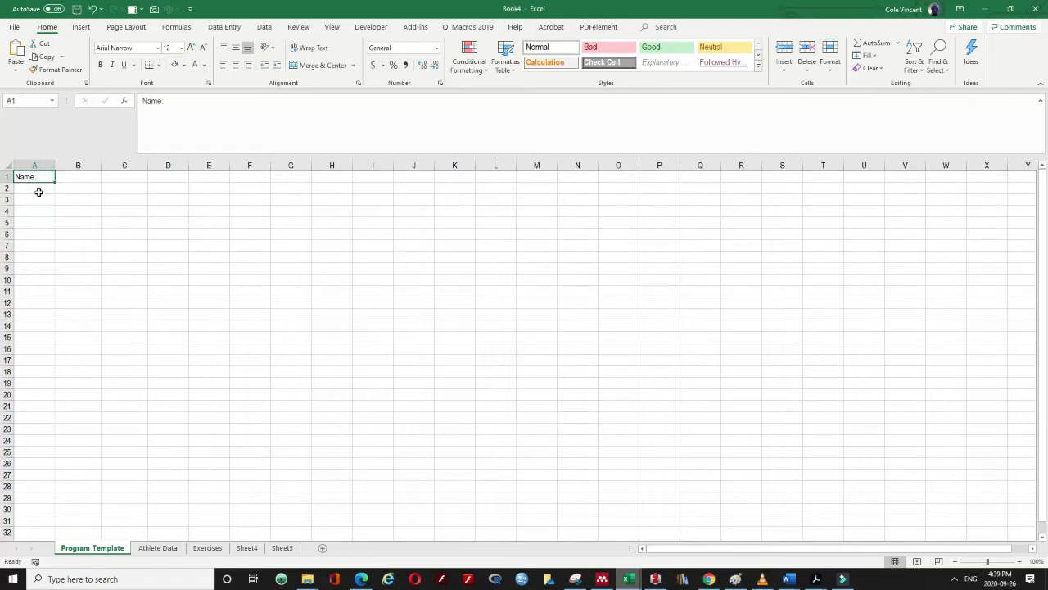
pyautogui.click(75, 174)
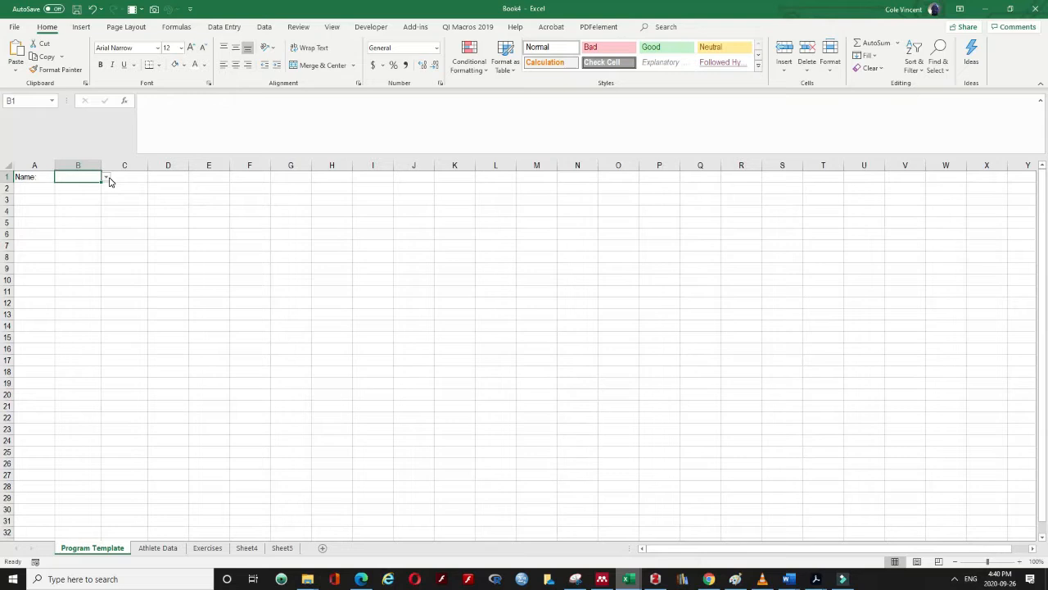
# Clear all data validation rules from cell B1 so it accepts any value
pyautogui.click(264, 27)
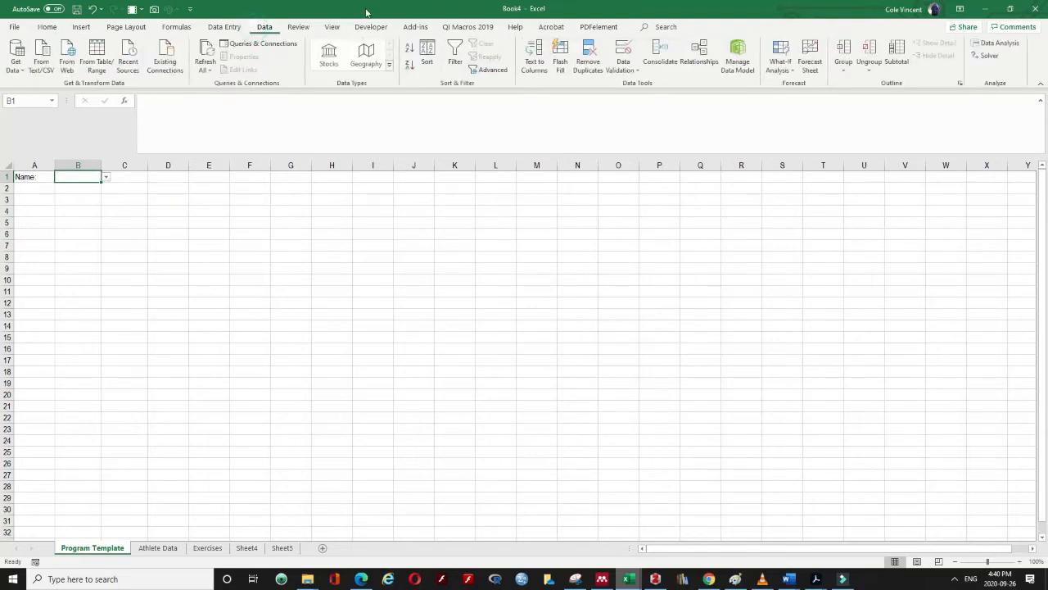
pyautogui.click(624, 65)
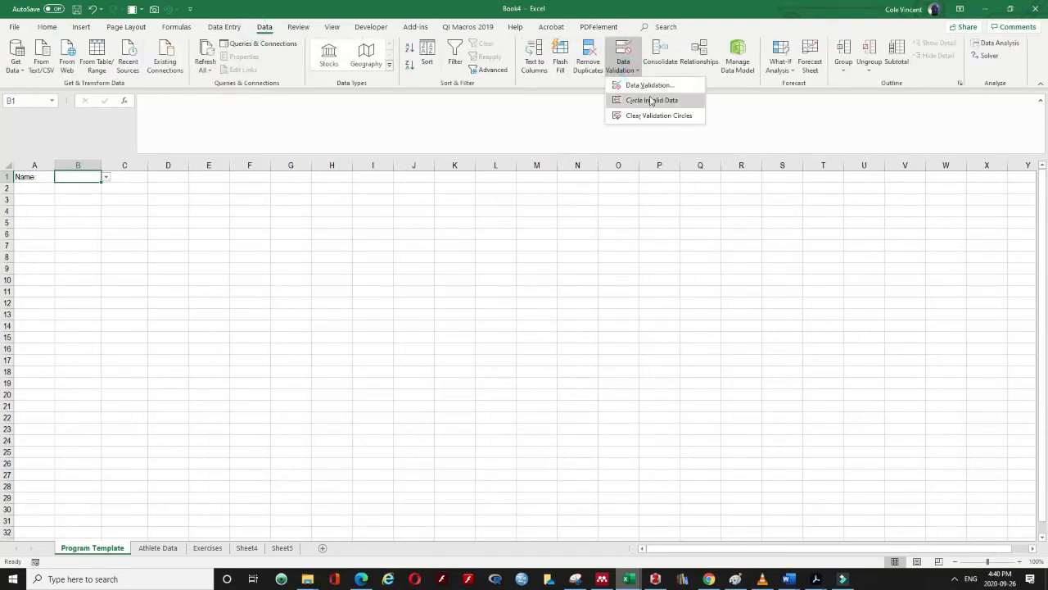
pyautogui.click(647, 85)
pyautogui.click(426, 419)
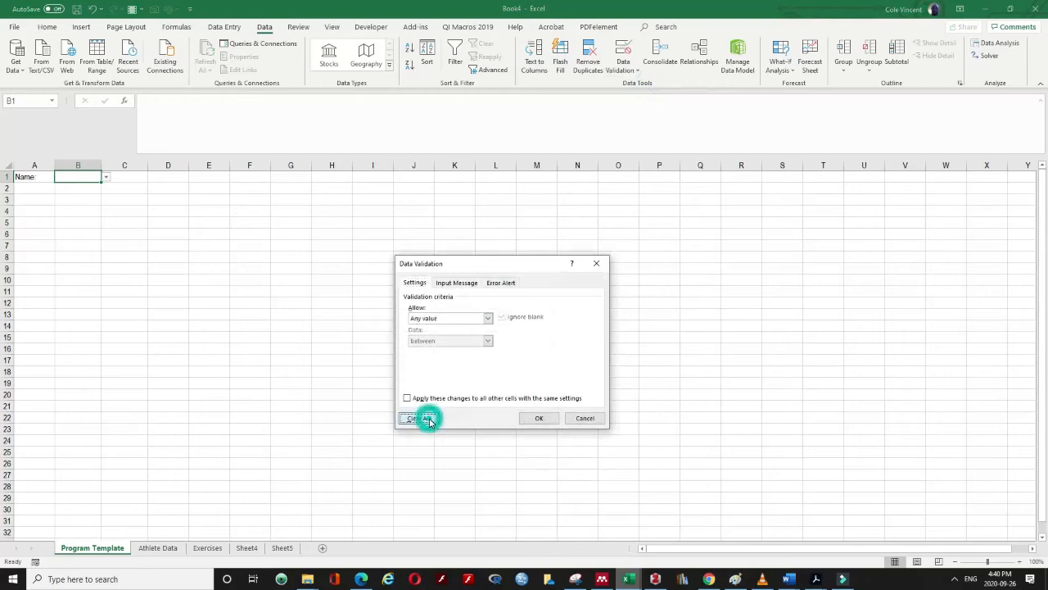
pyautogui.click(540, 419)
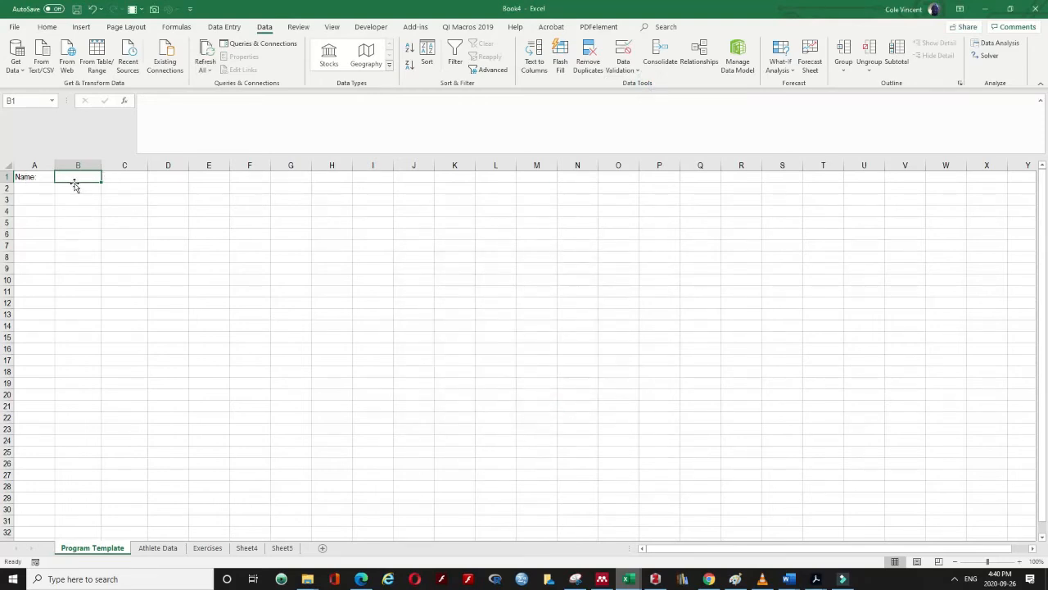
pyautogui.click(29, 177)
pyautogui.click(77, 181)
# Add a list data validation to B1 sourced from the Names named range
pyautogui.click(629, 70)
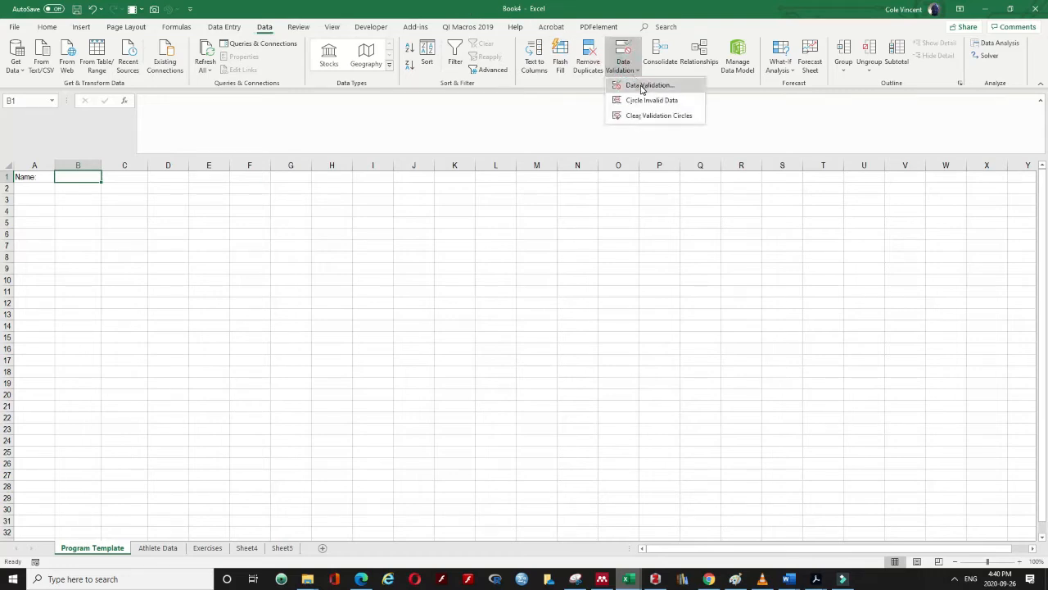
pyautogui.click(640, 81)
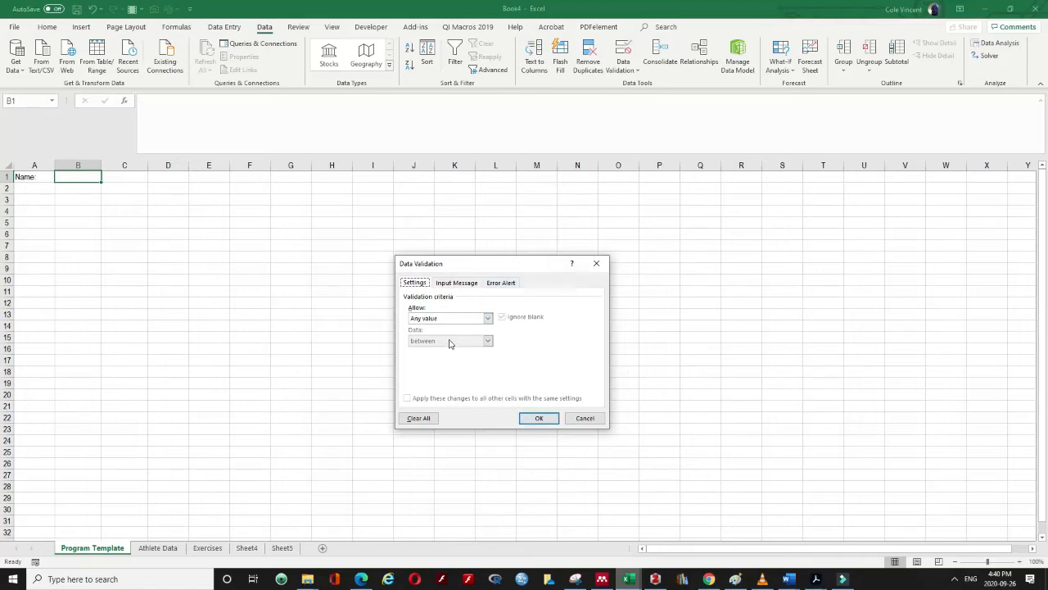
pyautogui.click(430, 319)
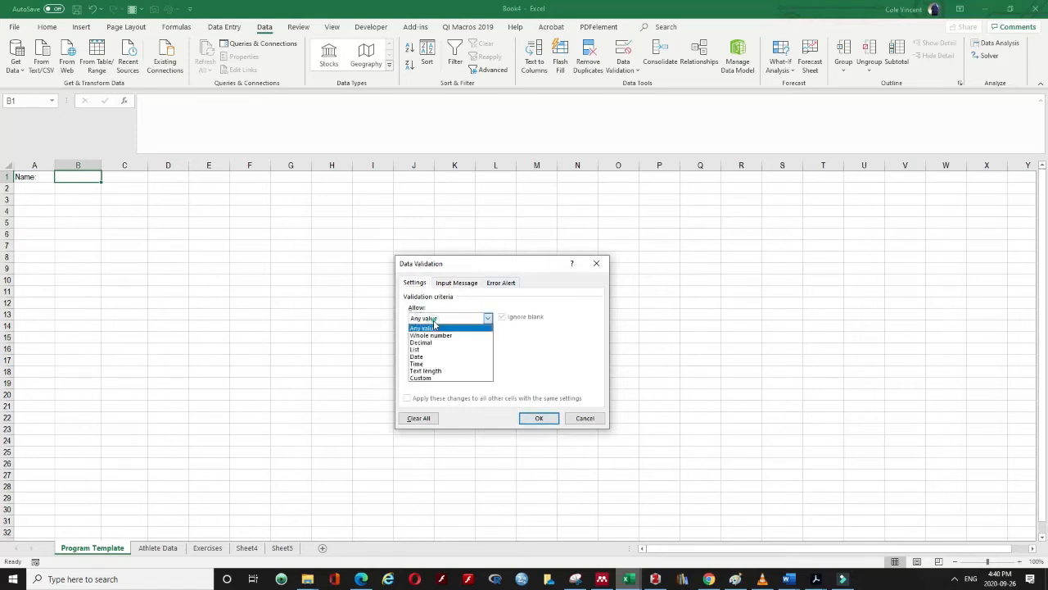
pyautogui.click(420, 350)
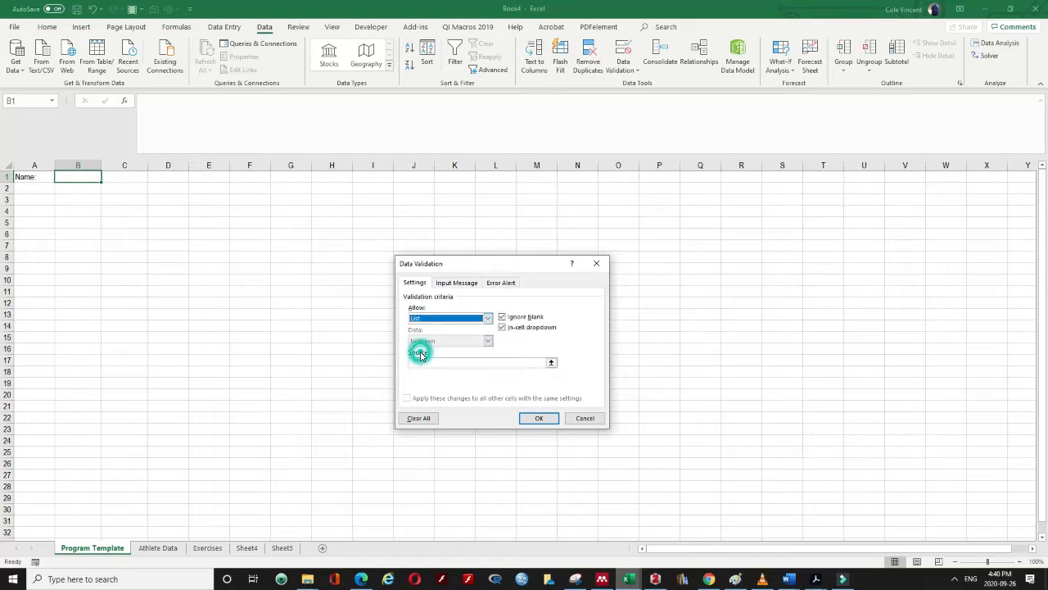
pyautogui.click(432, 364)
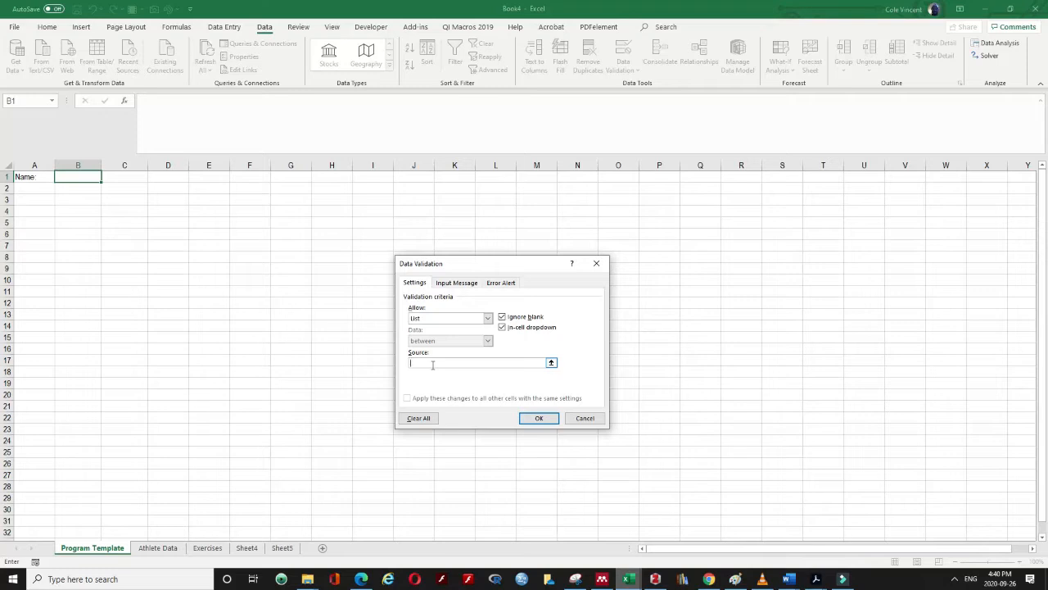
pyautogui.press('F3')
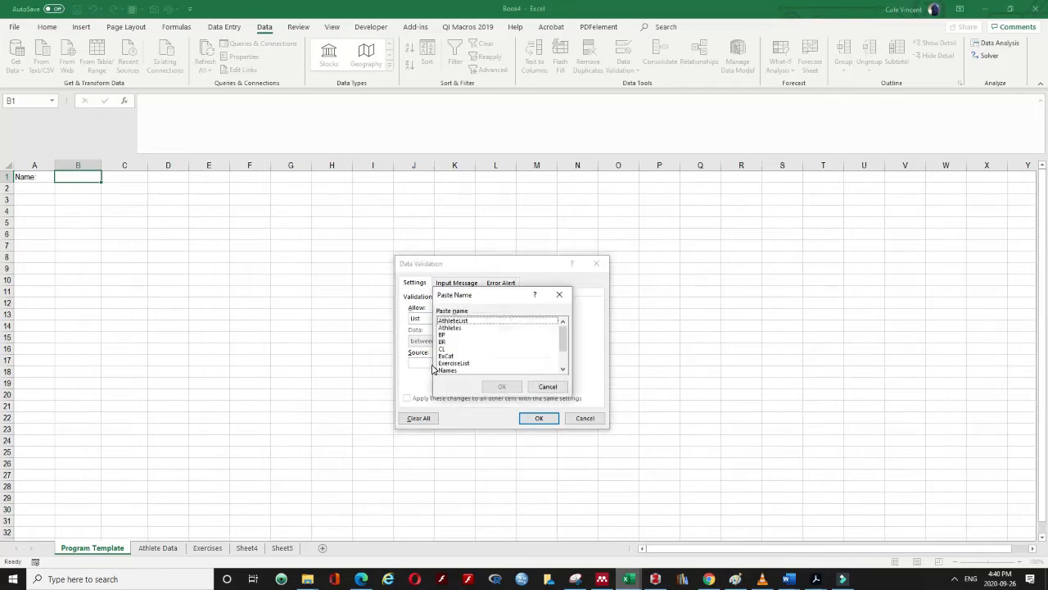
pyautogui.press('Down')
pyautogui.press('Down')
pyautogui.press('Down')
pyautogui.press('Down')
pyautogui.press('Down')
pyautogui.press('Down')
pyautogui.press('Down')
pyautogui.press('Down')
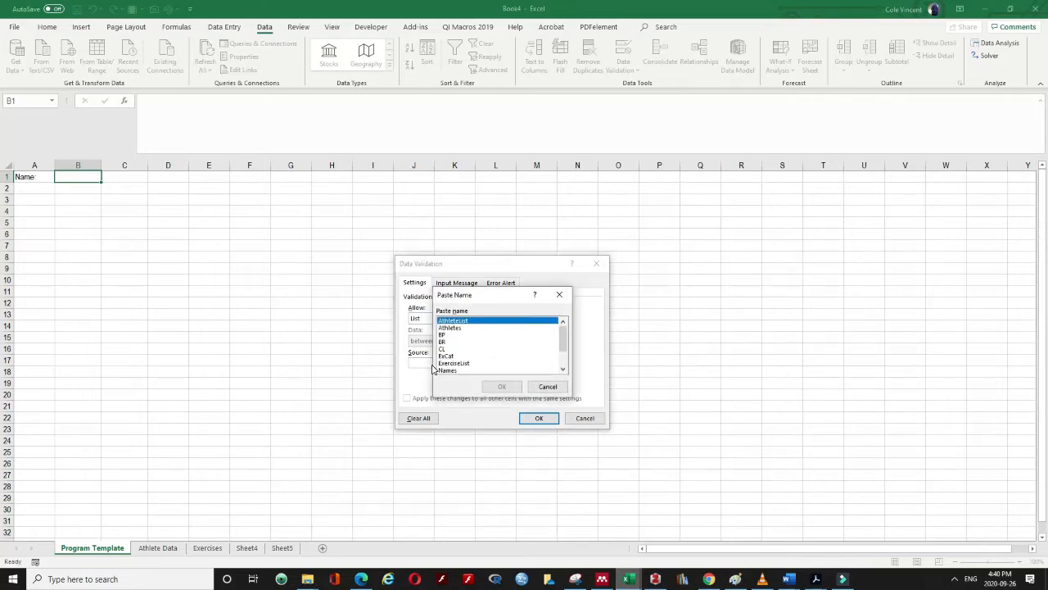
pyautogui.press('Down')
pyautogui.press('Down')
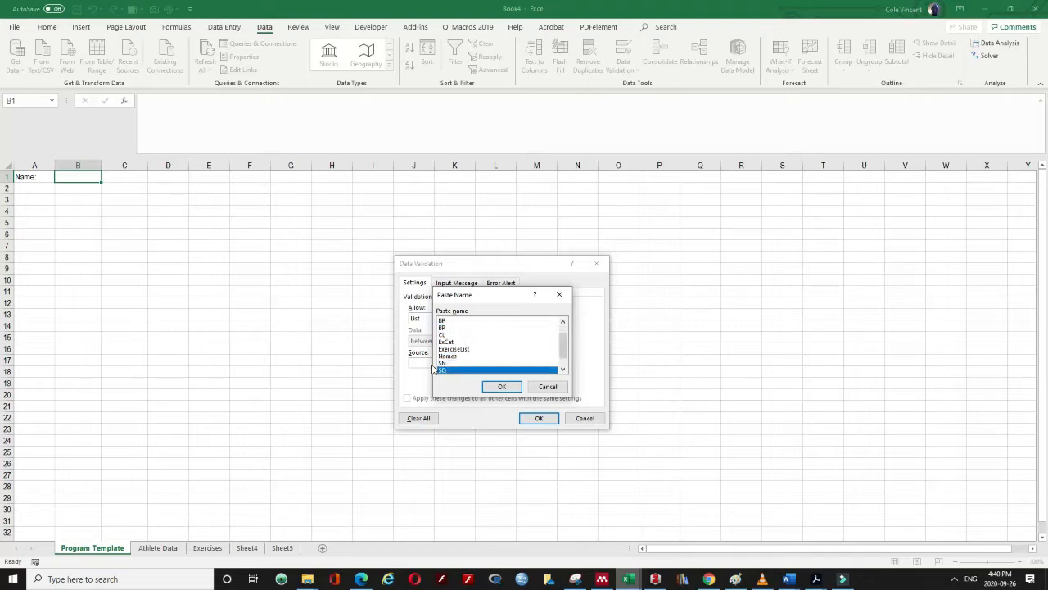
pyautogui.press('Up')
pyautogui.press('Up')
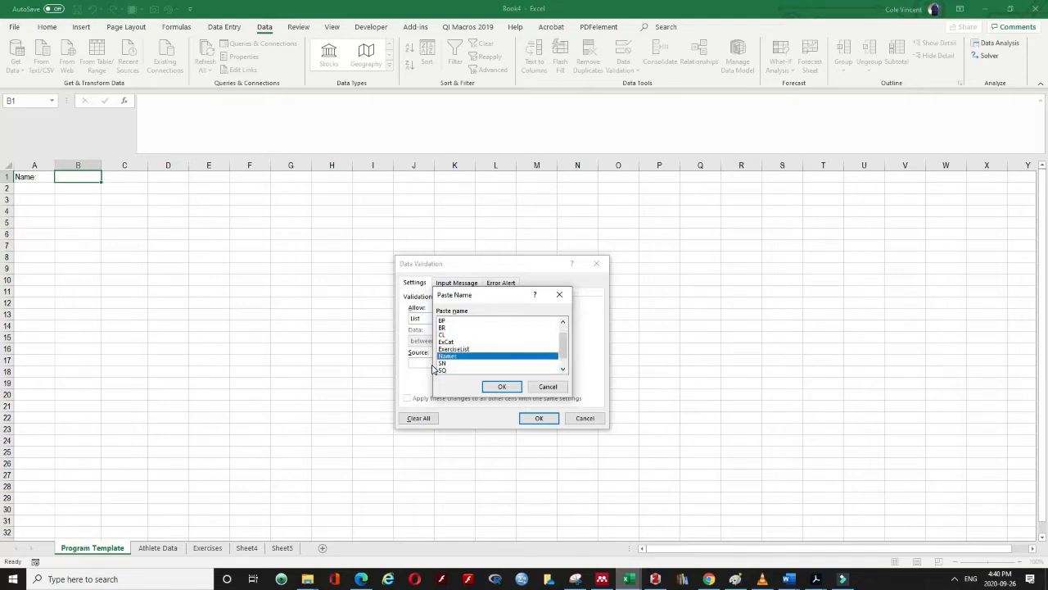
pyautogui.click(496, 390)
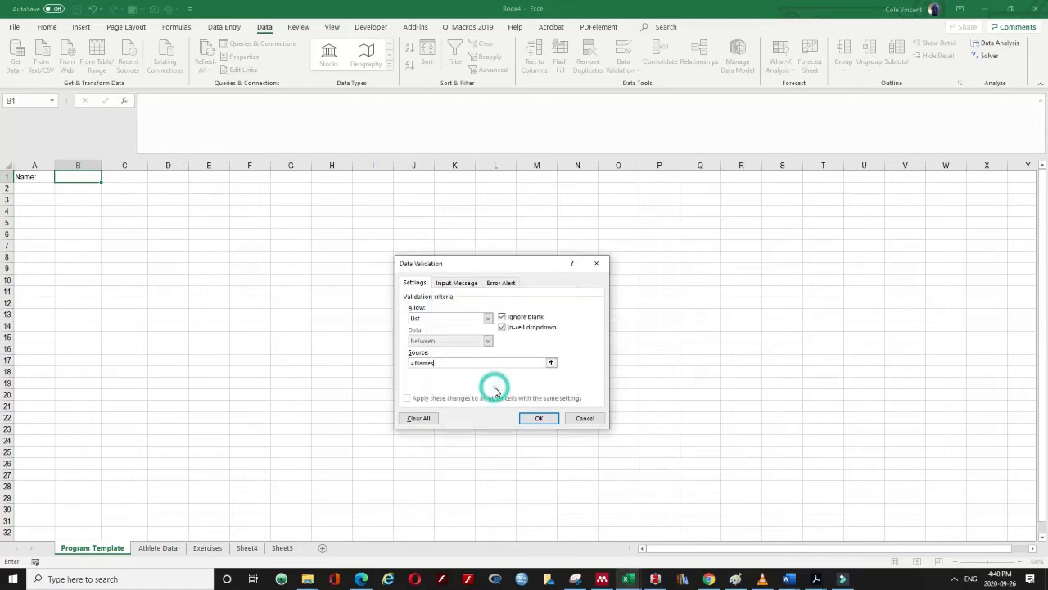
pyautogui.click(538, 419)
# Choose the first athlete name from B1's dropdown
pyautogui.click(105, 177)
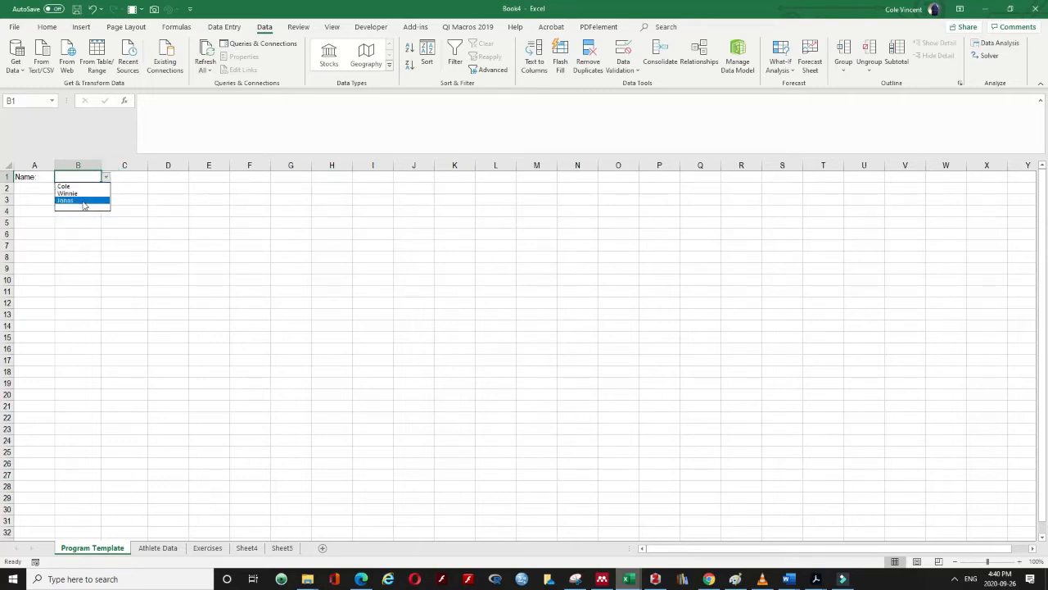
pyautogui.click(81, 193)
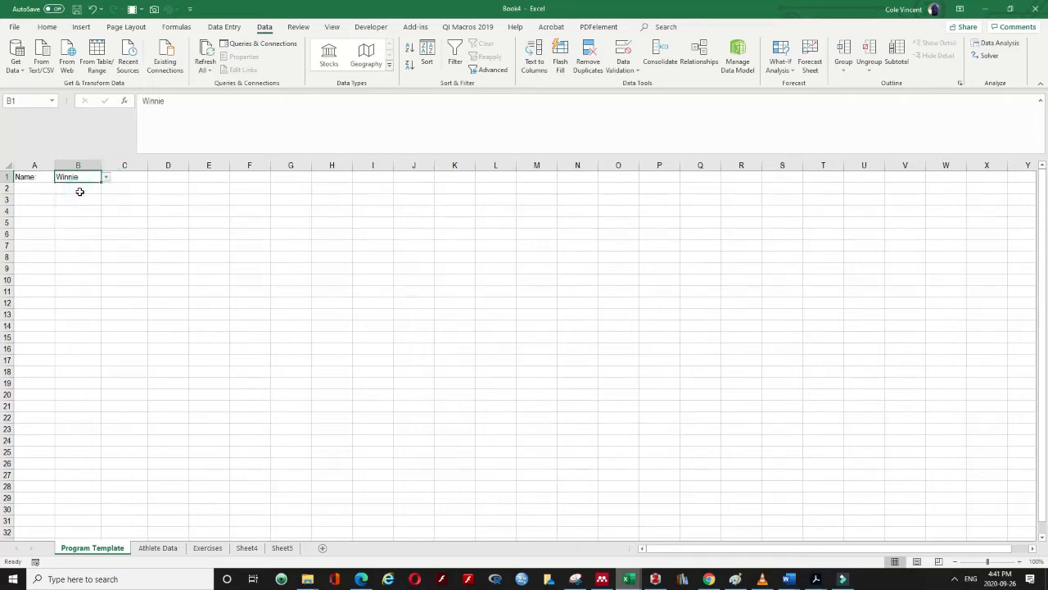
pyautogui.click(106, 177)
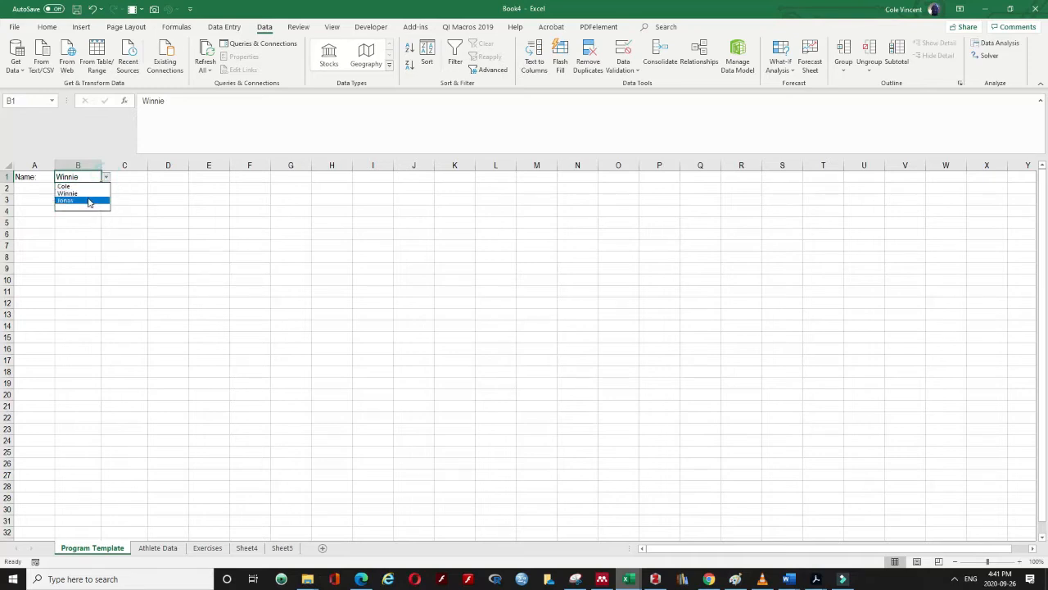
pyautogui.click(84, 185)
pyautogui.click(35, 200)
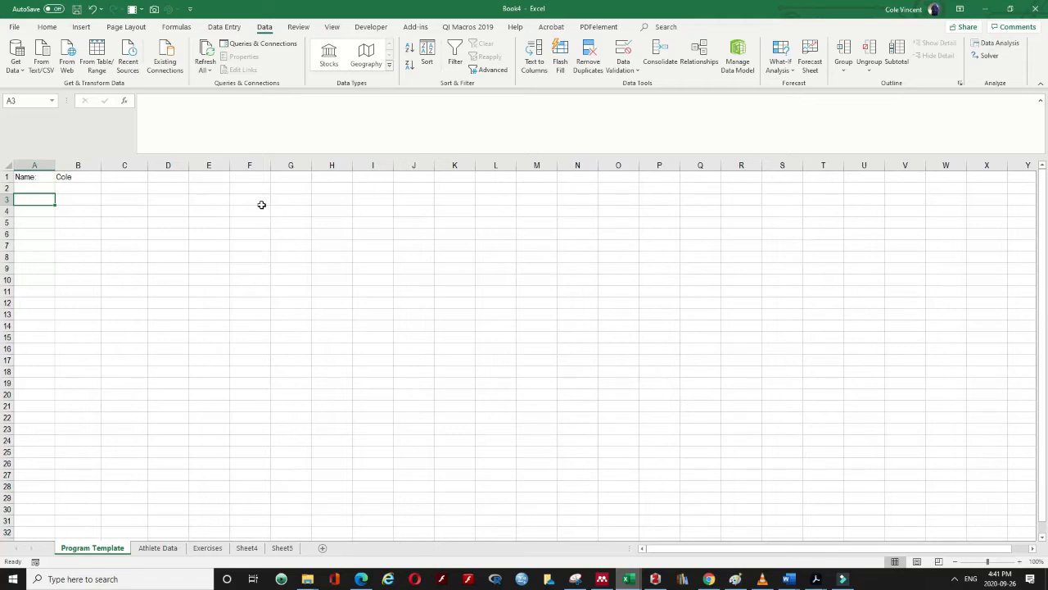
# Enter the headings Category, Exercise and 1RM in A3:C3
pyautogui.write('Category')
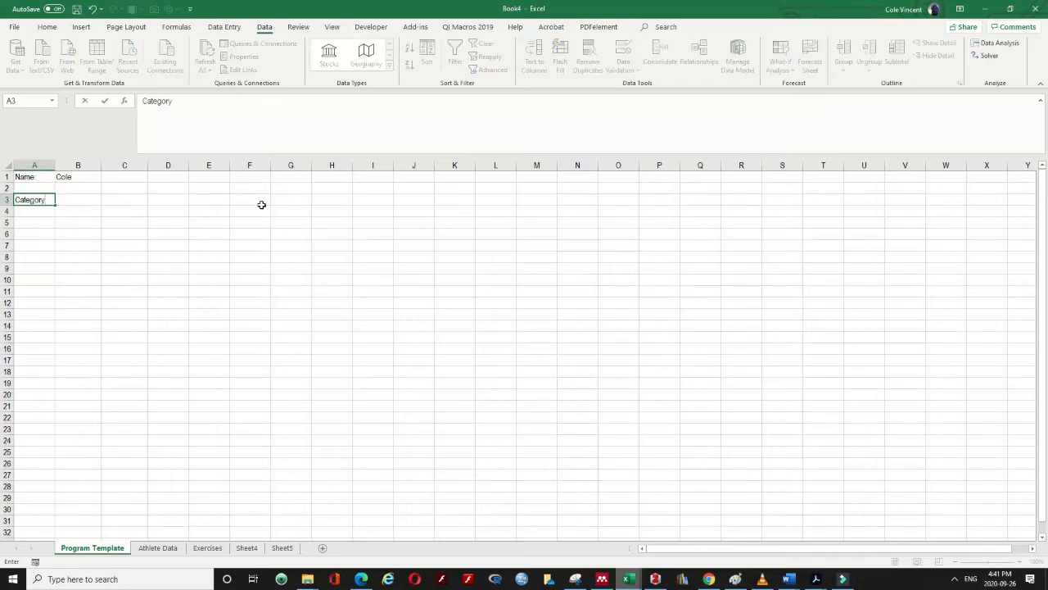
pyautogui.press('Tab')
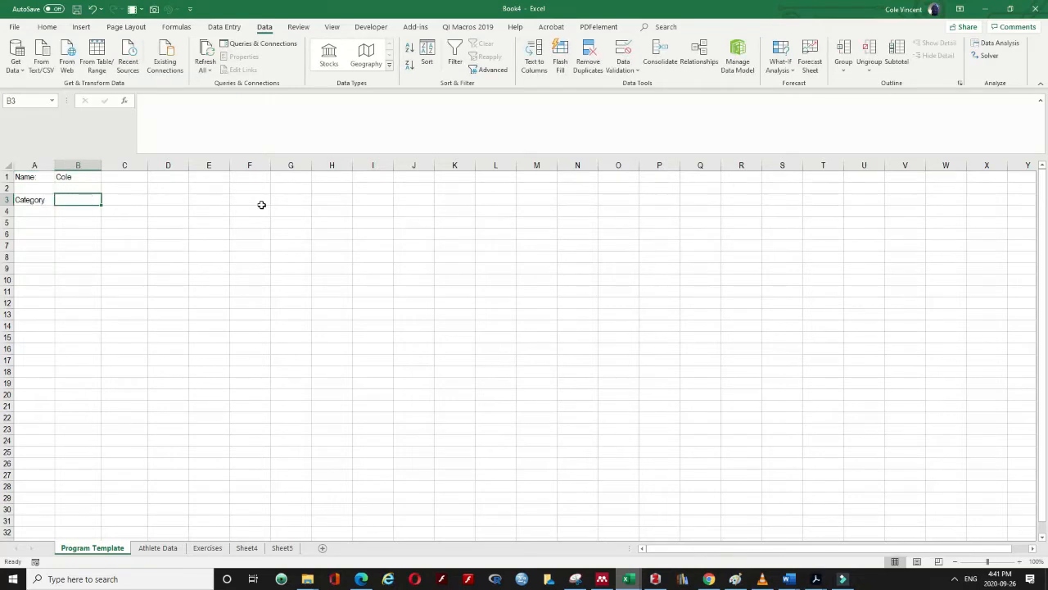
pyautogui.write('Exercise')
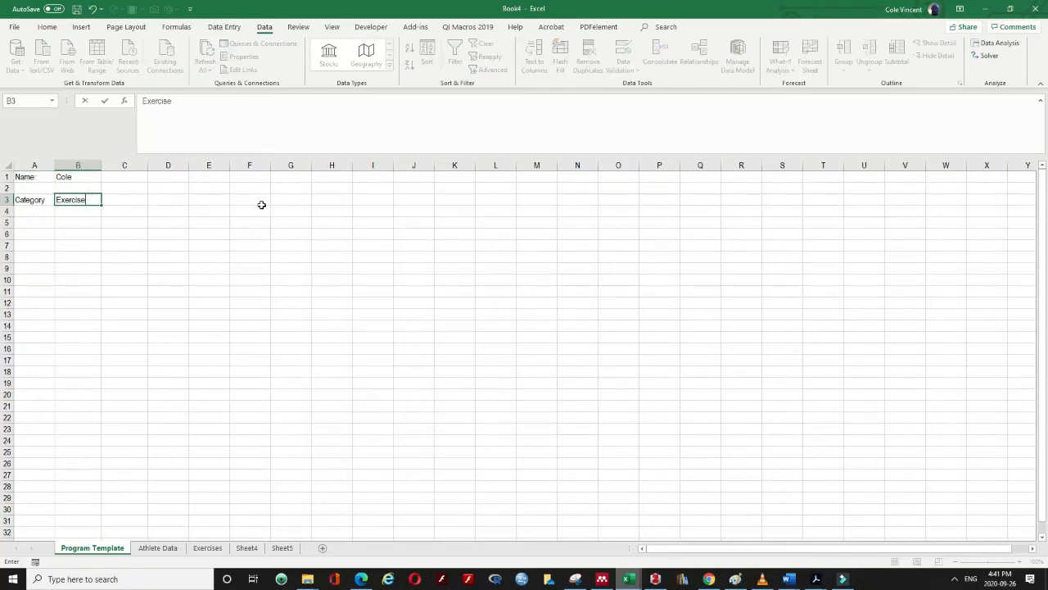
pyautogui.press('Tab')
pyautogui.write('1R')
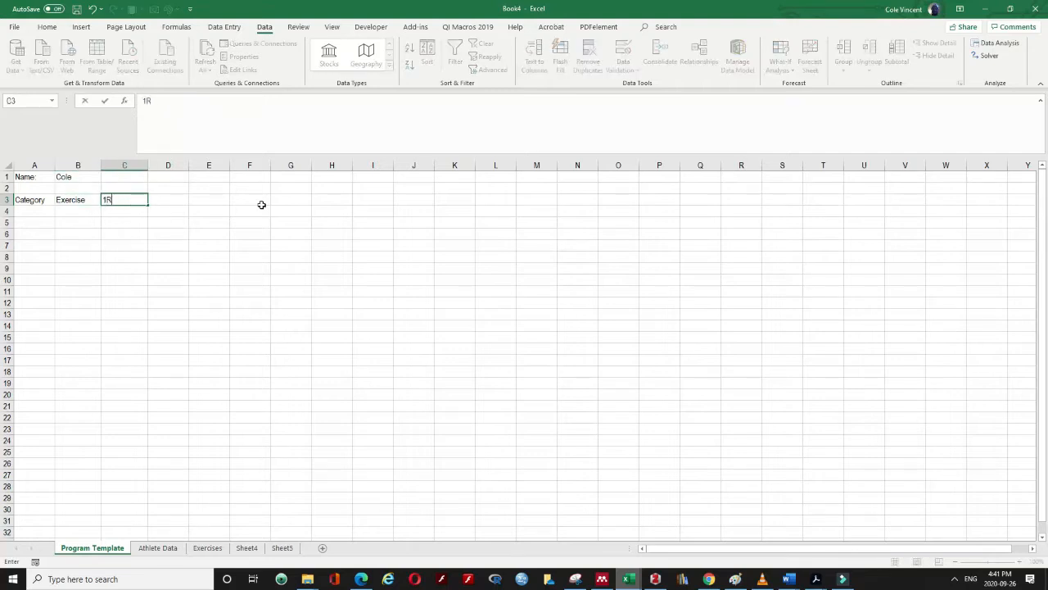
pyautogui.press('Return')
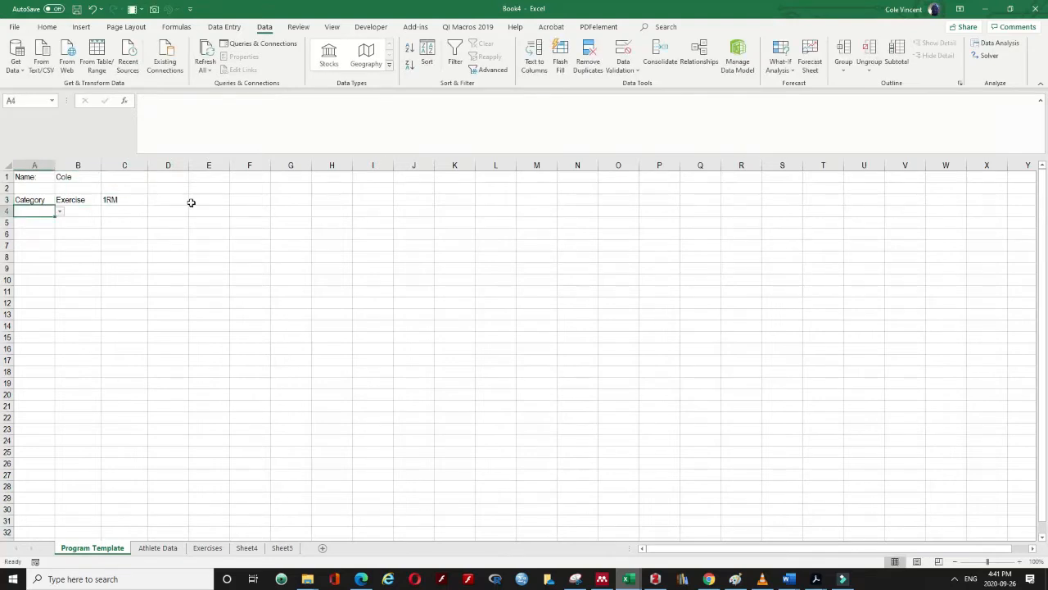
# Clear all data validation rules from A4:D10
pyautogui.moveTo(47, 213); pyautogui.dragTo(171, 275)
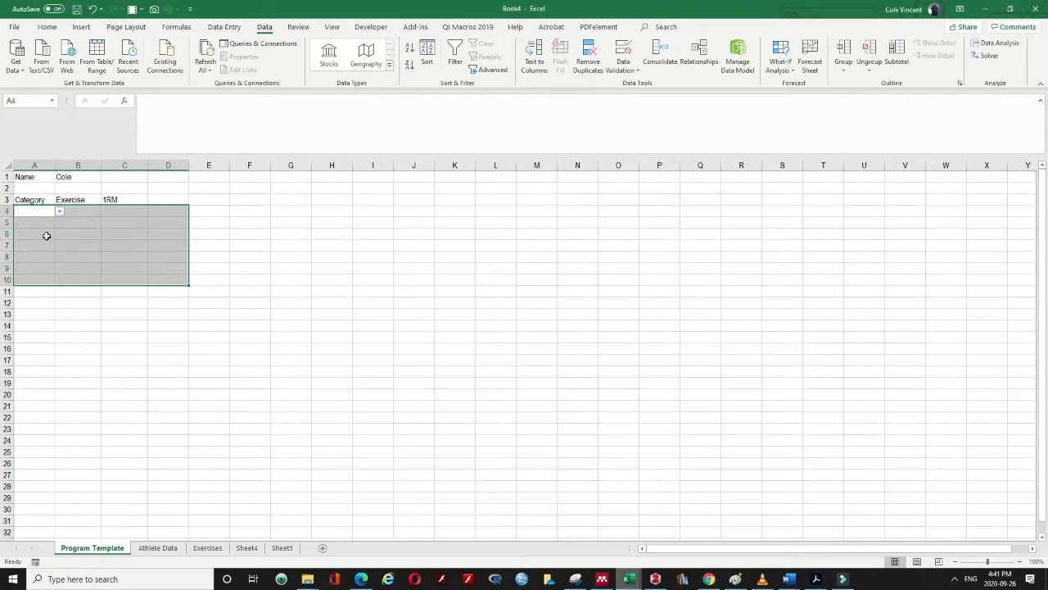
pyautogui.click(624, 66)
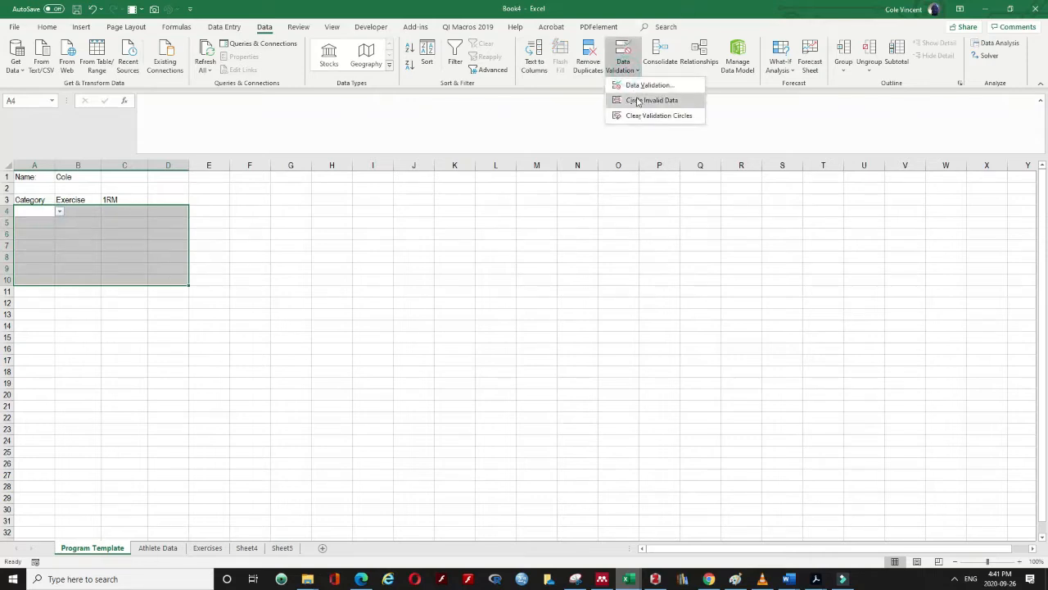
pyautogui.click(644, 86)
pyautogui.click(504, 326)
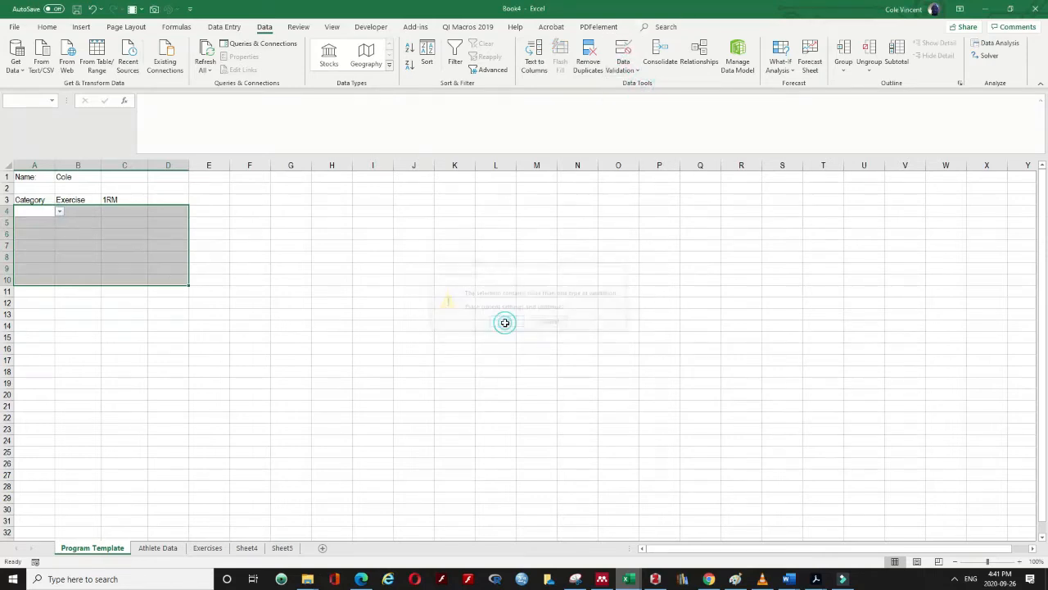
pyautogui.click(417, 419)
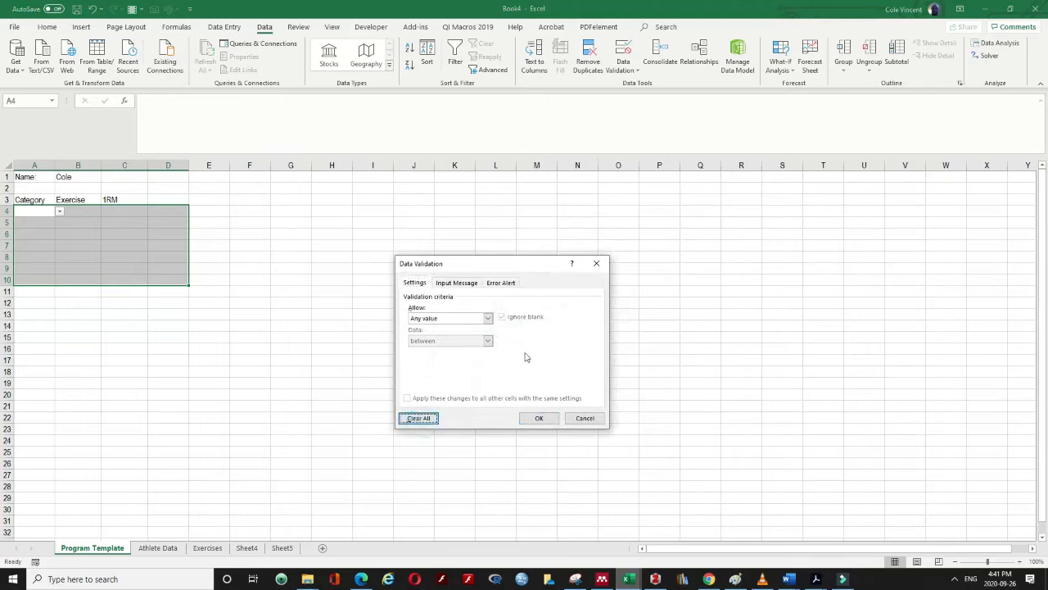
pyautogui.click(537, 419)
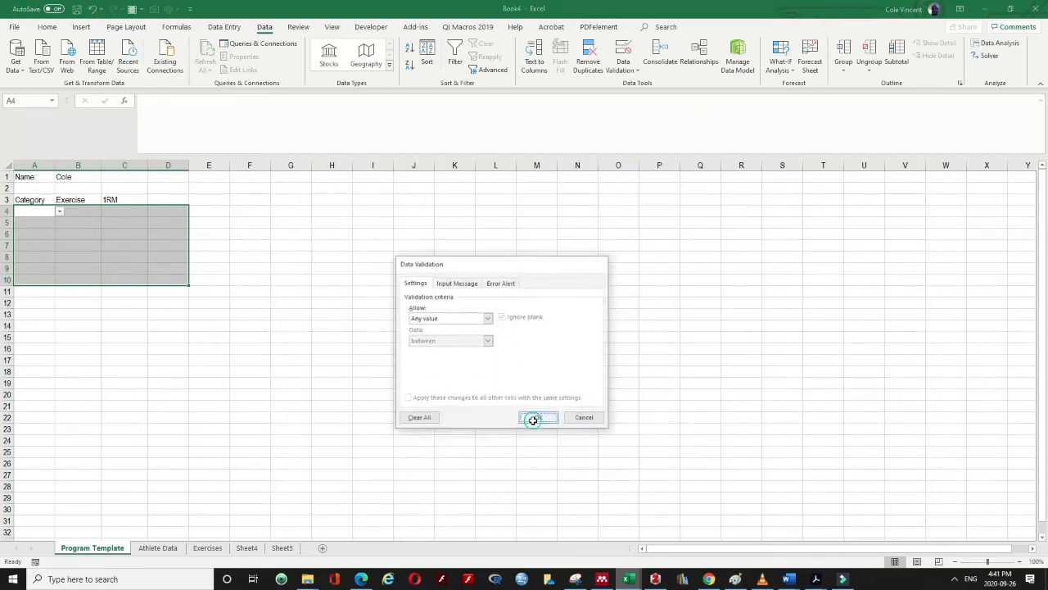
pyautogui.click(41, 214)
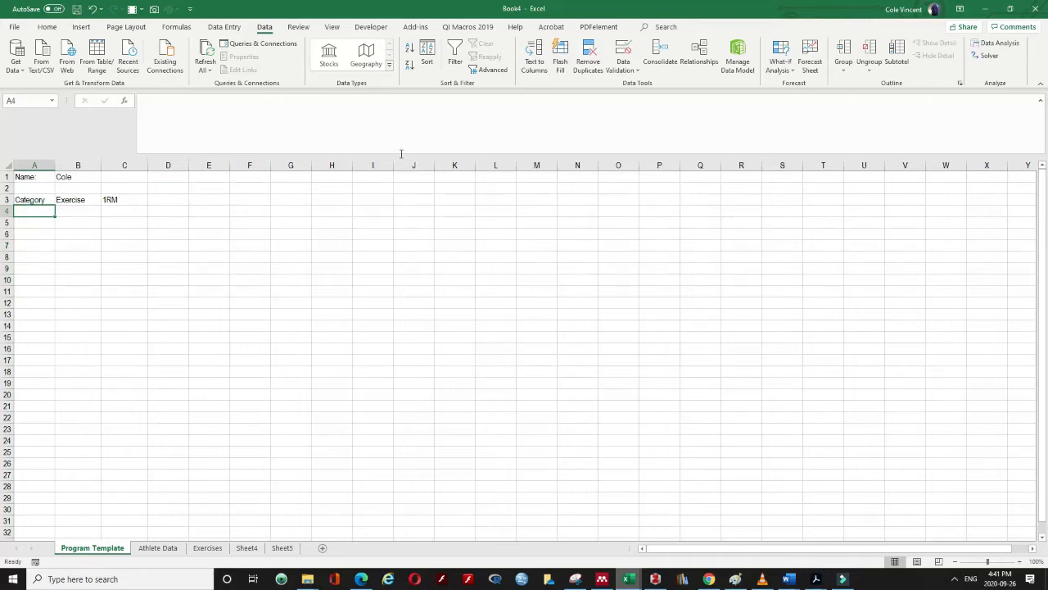
# Add a list validation to A4 sourced from the ExCat named range
pyautogui.click(626, 68)
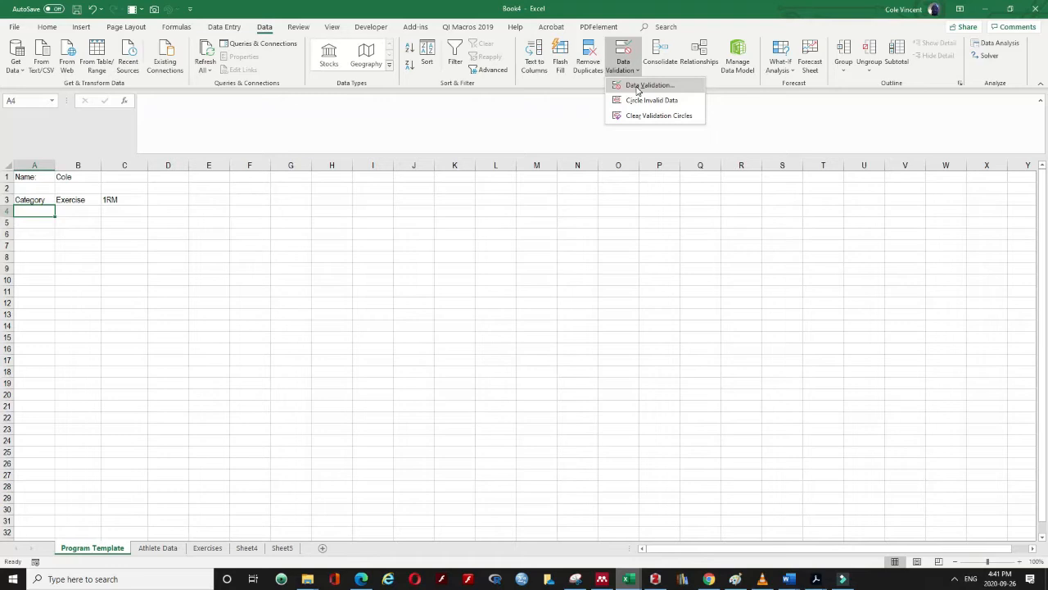
pyautogui.click(638, 86)
pyautogui.click(434, 319)
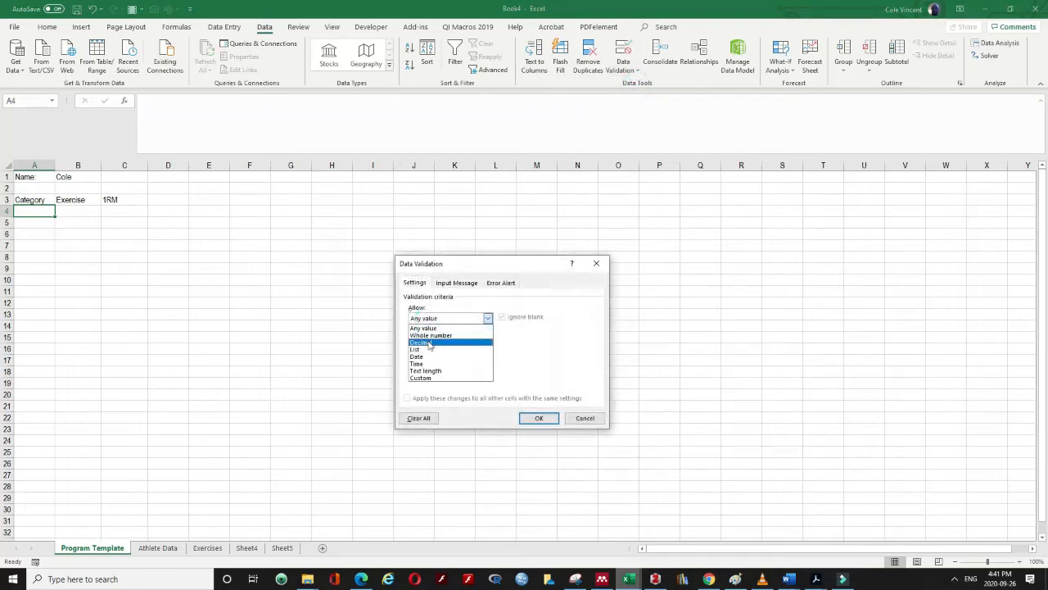
pyautogui.click(426, 349)
pyautogui.click(424, 362)
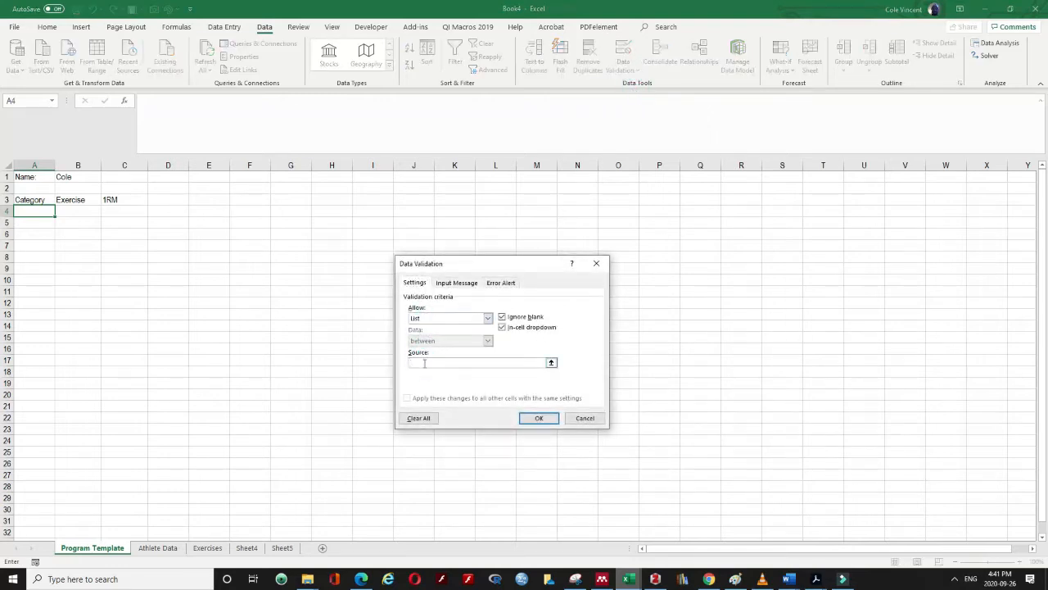
pyautogui.press('F3')
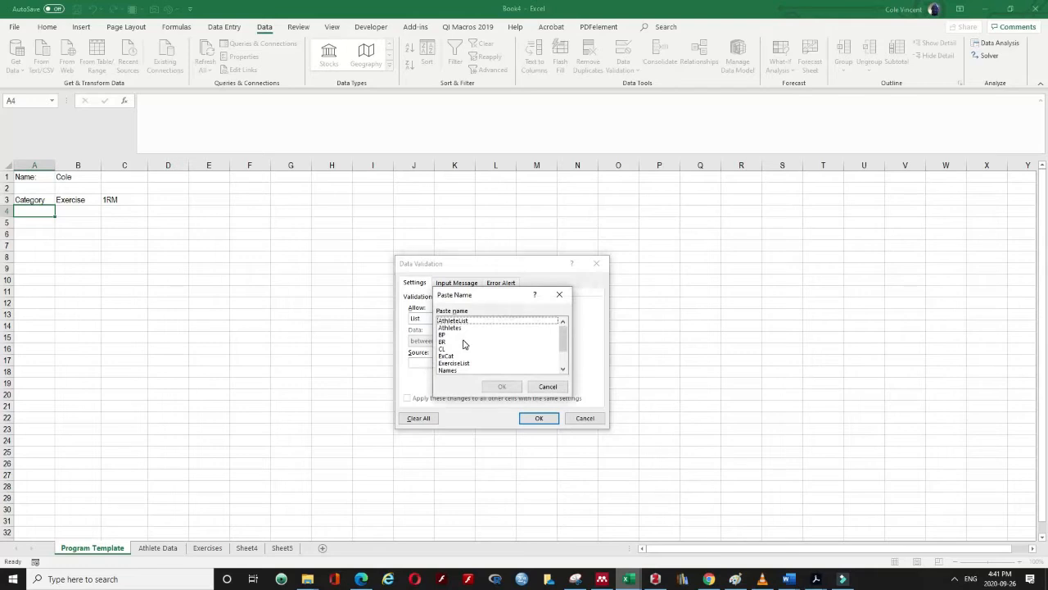
pyautogui.click(455, 356)
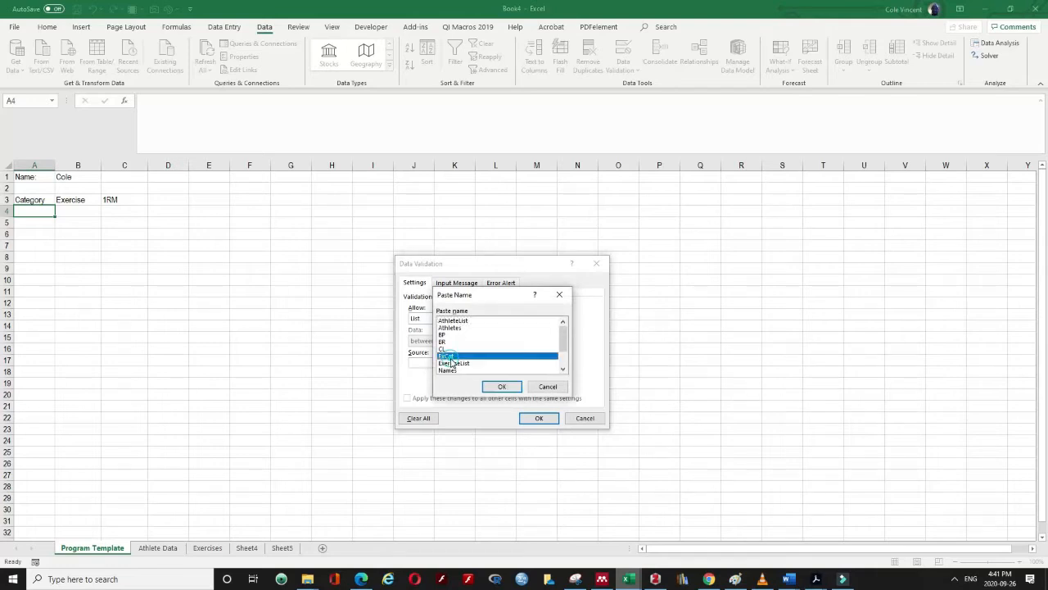
pyautogui.click(509, 390)
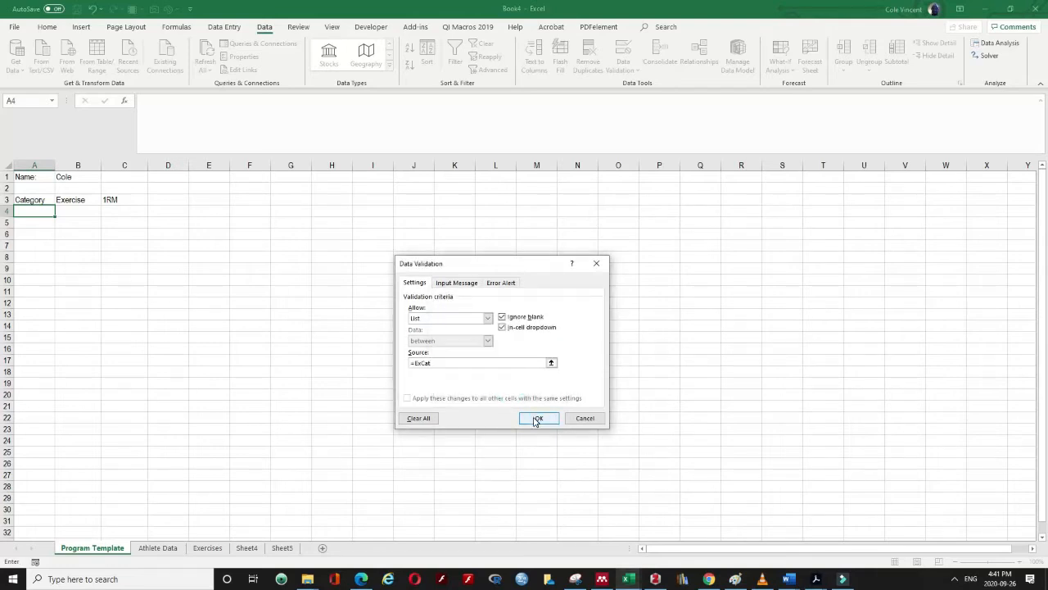
pyautogui.click(537, 419)
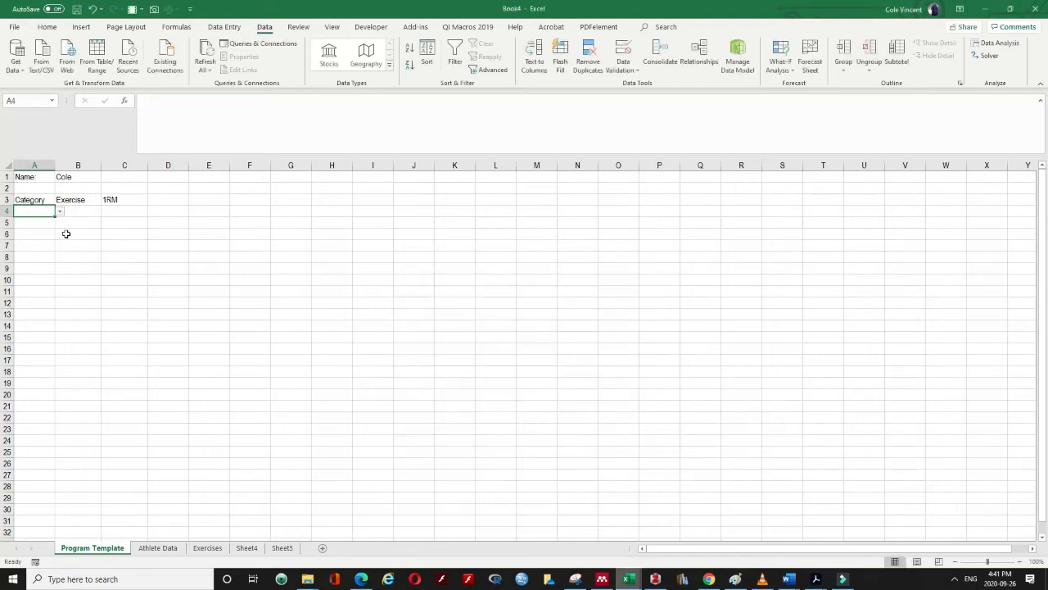
# Choose SN in A4 and review the SN exercise names on the Exercises sheet
pyautogui.click(61, 213)
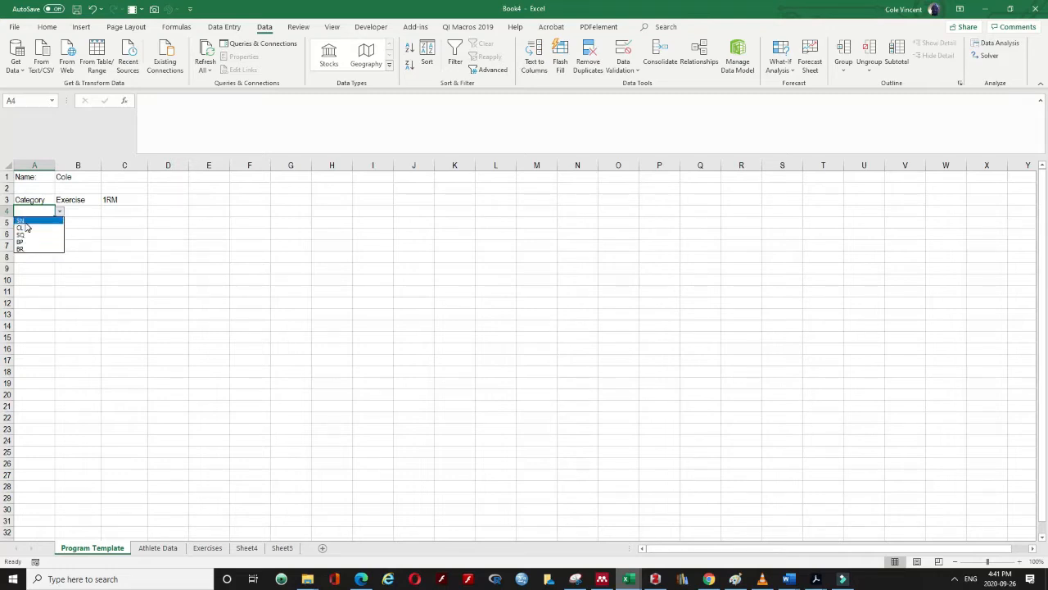
pyautogui.click(105, 264)
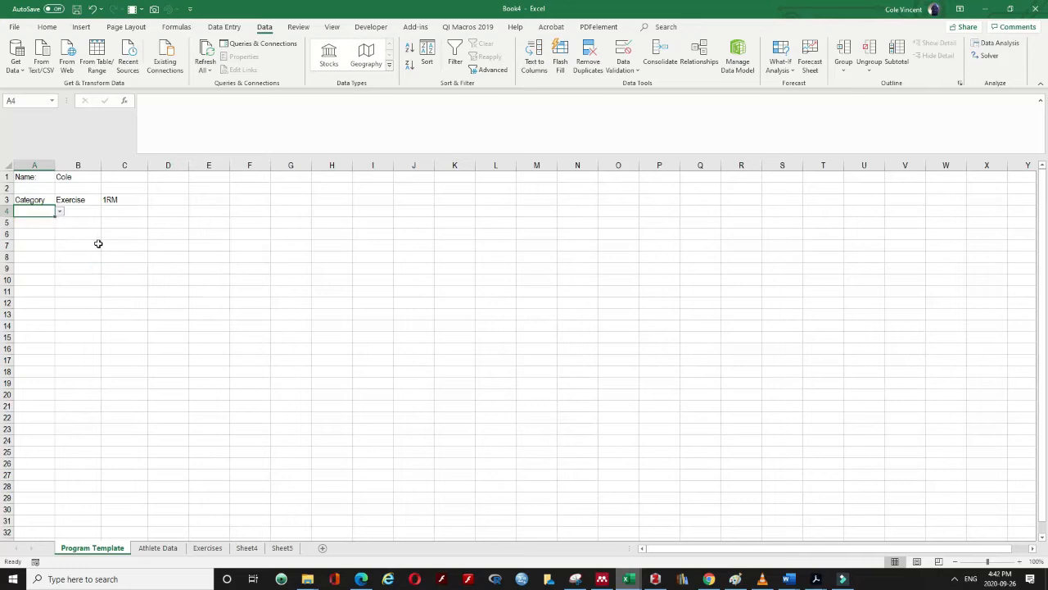
pyautogui.click(59, 211)
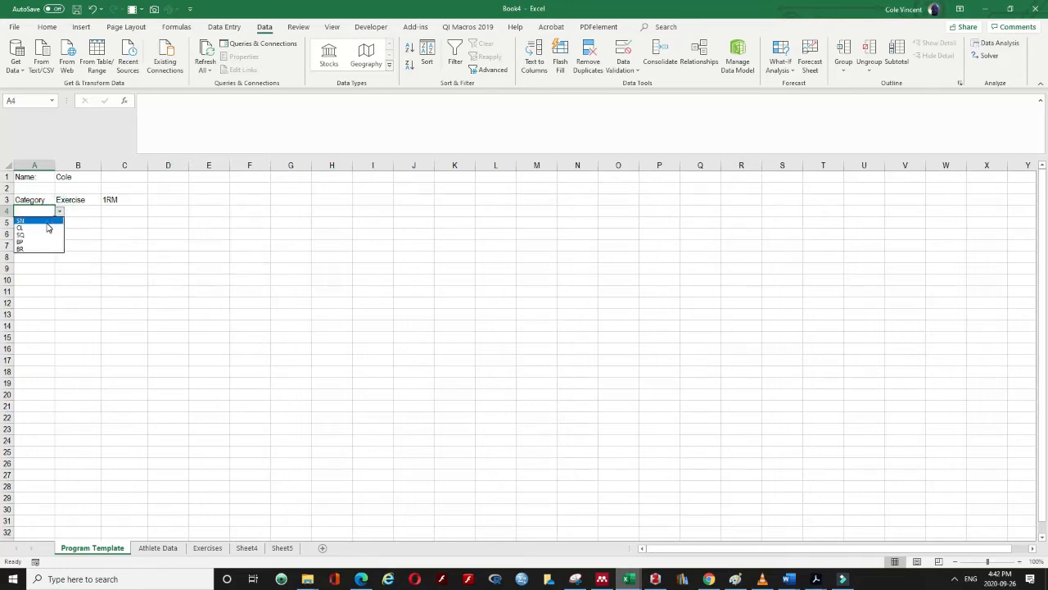
pyautogui.click(48, 221)
pyautogui.click(82, 240)
pyautogui.click(71, 213)
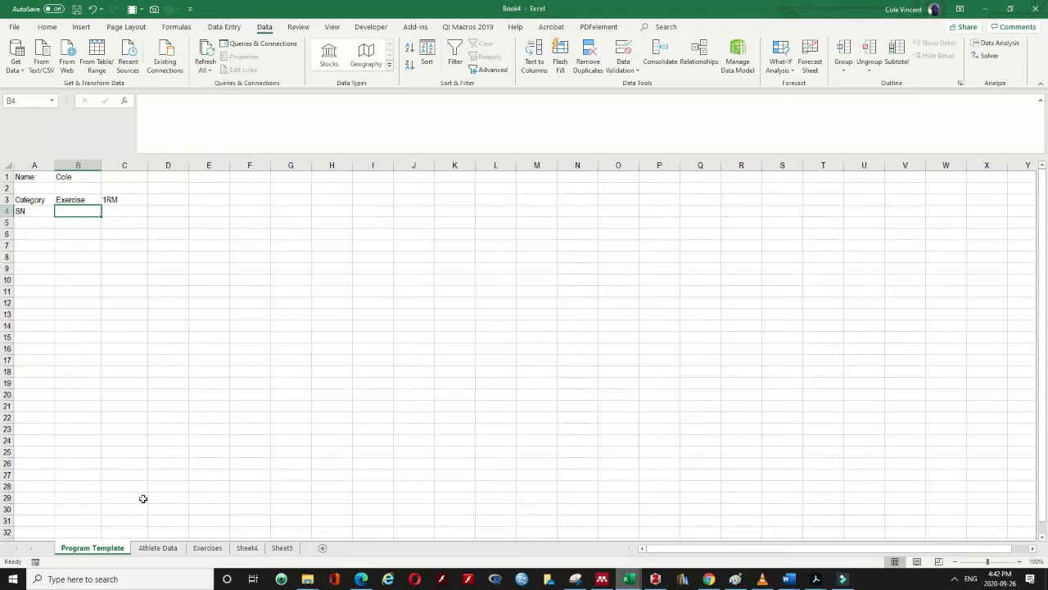
pyautogui.click(211, 548)
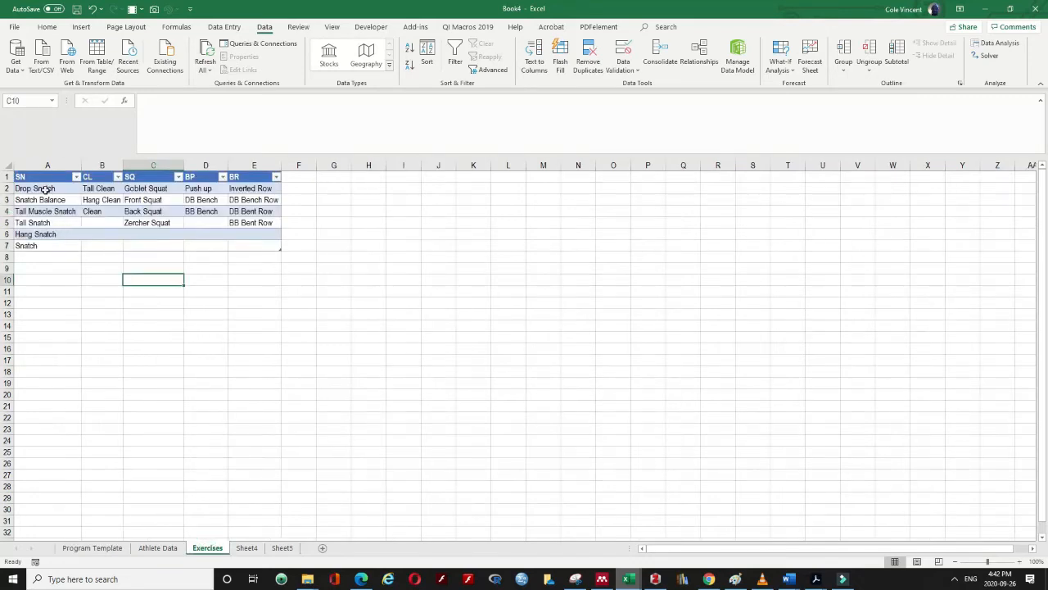
pyautogui.moveTo(45, 189); pyautogui.dragTo(42, 245)
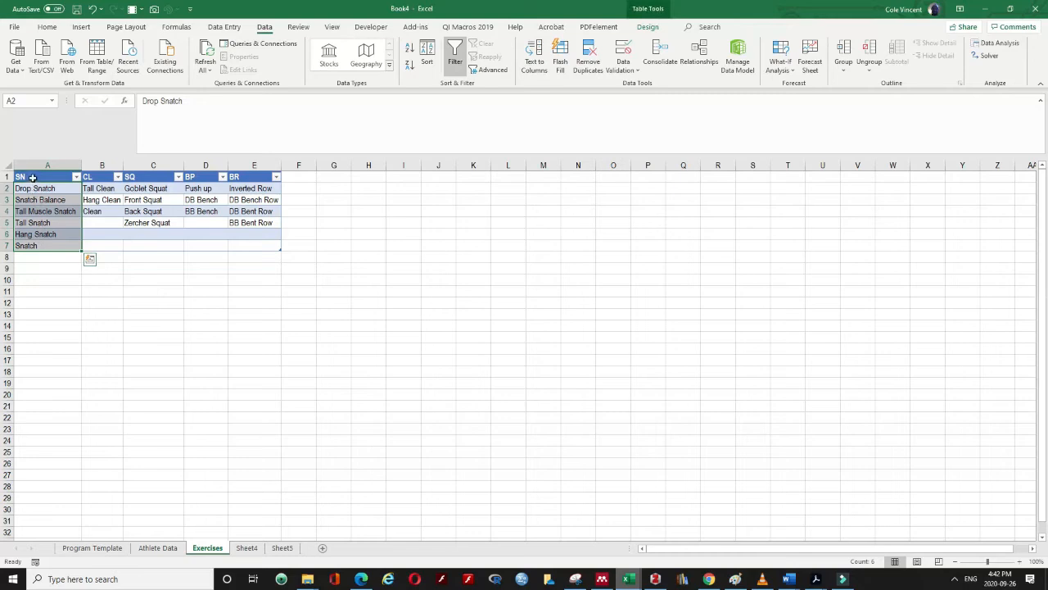
pyautogui.click(99, 548)
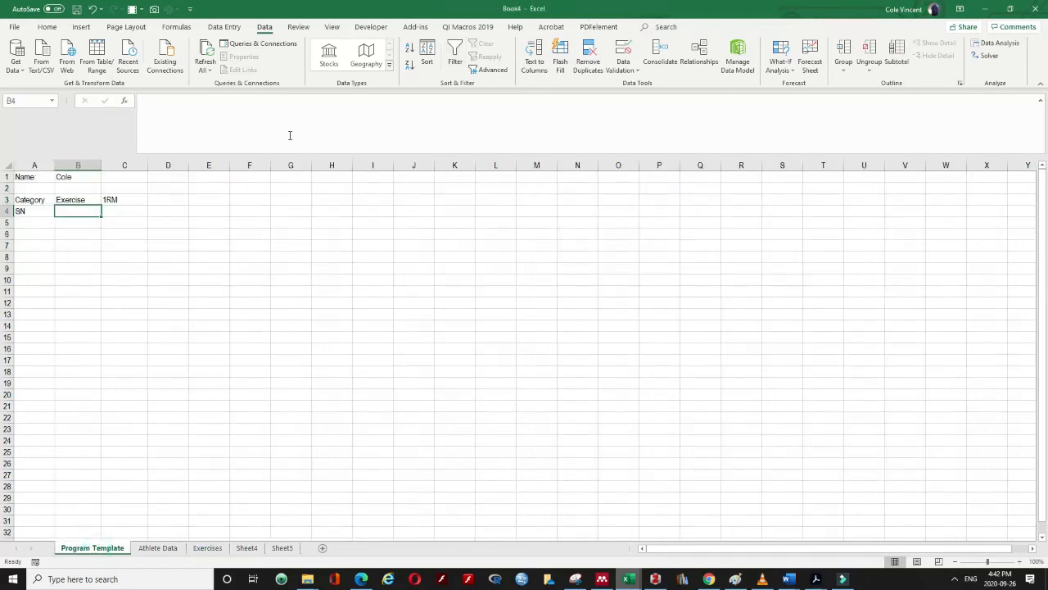
# Give B4 a list validation with source =INDIRECT(A4) so exercises follow A4's category
pyautogui.click(624, 74)
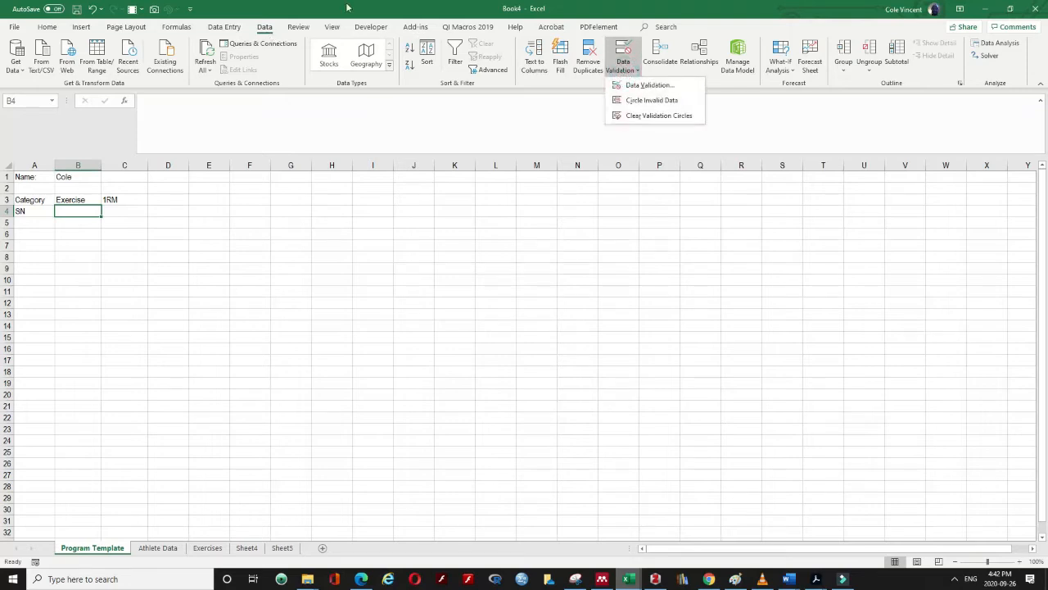
pyautogui.click(629, 85)
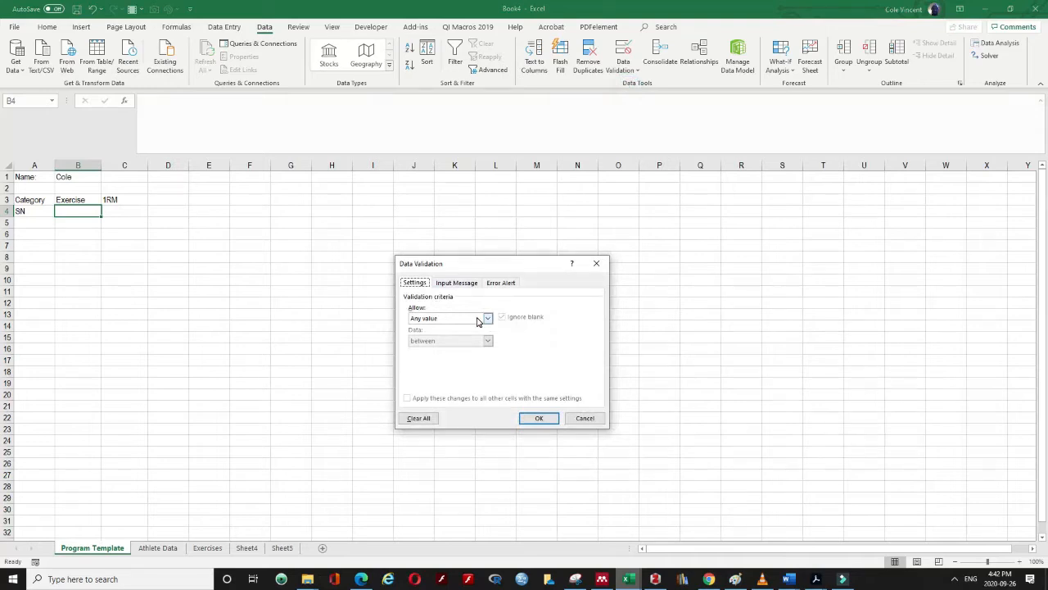
pyautogui.click(479, 319)
pyautogui.click(434, 350)
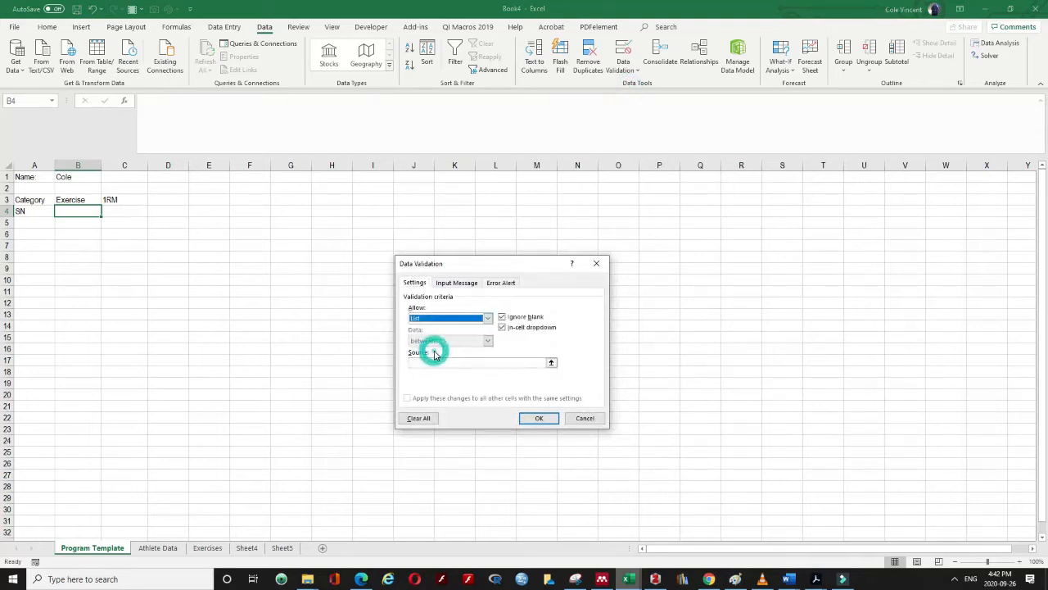
pyautogui.click(434, 363)
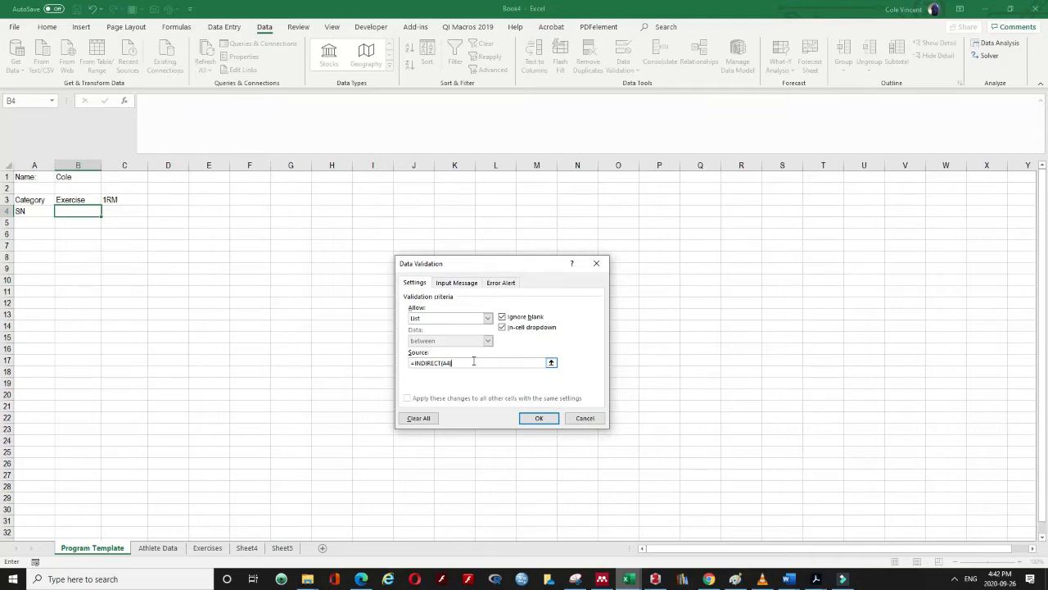
pyautogui.write(')')
pyautogui.press('BackSpace')
pyautogui.write(')')
pyautogui.click(539, 418)
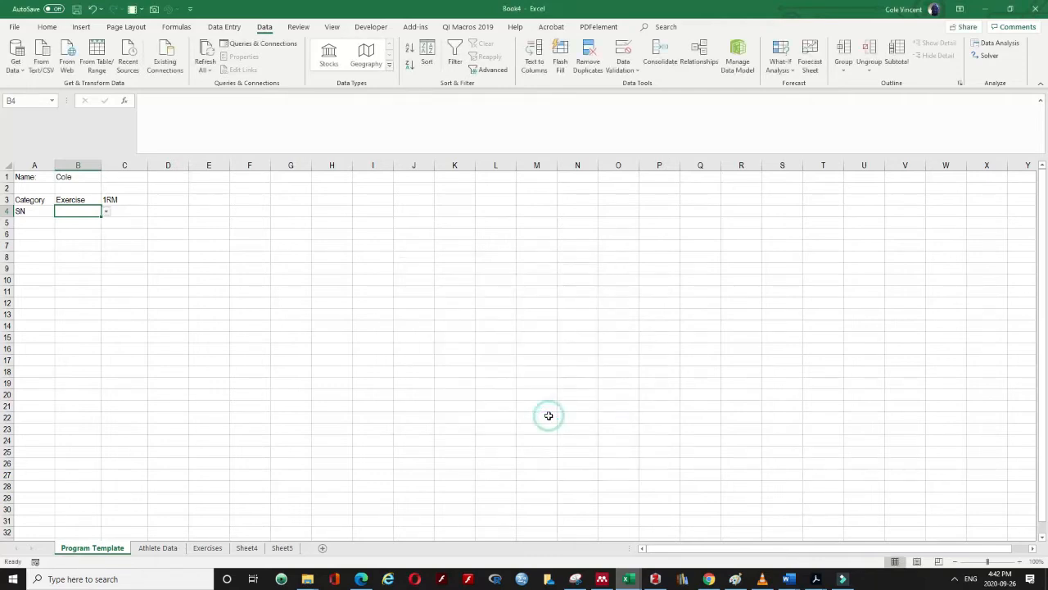
# Test the dependent dropdown by switching A4 to SQ, then back to SN, choosing Drop Snatch
pyautogui.click(106, 211)
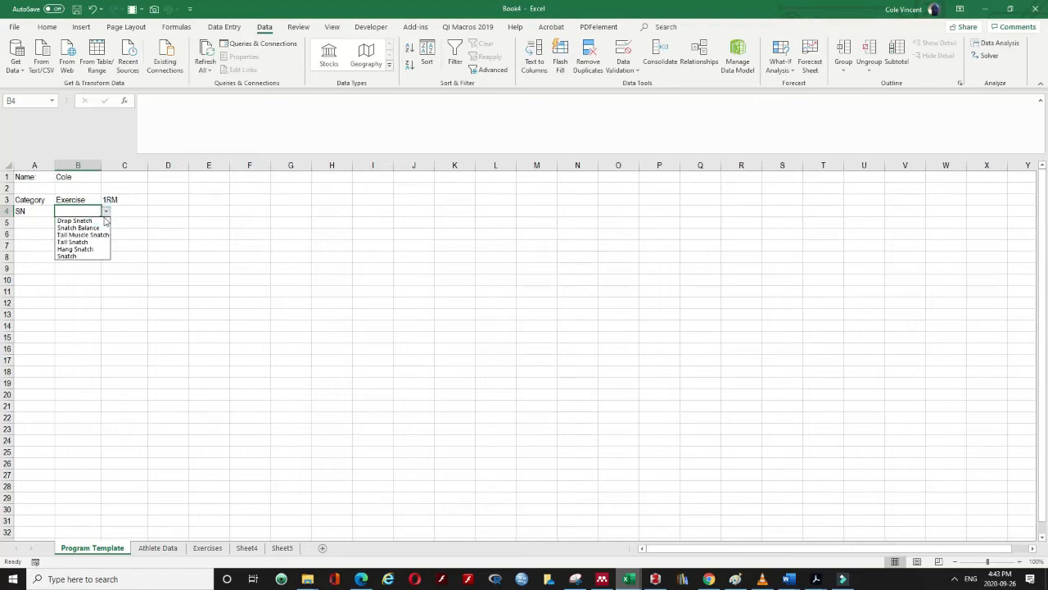
pyautogui.click(72, 293)
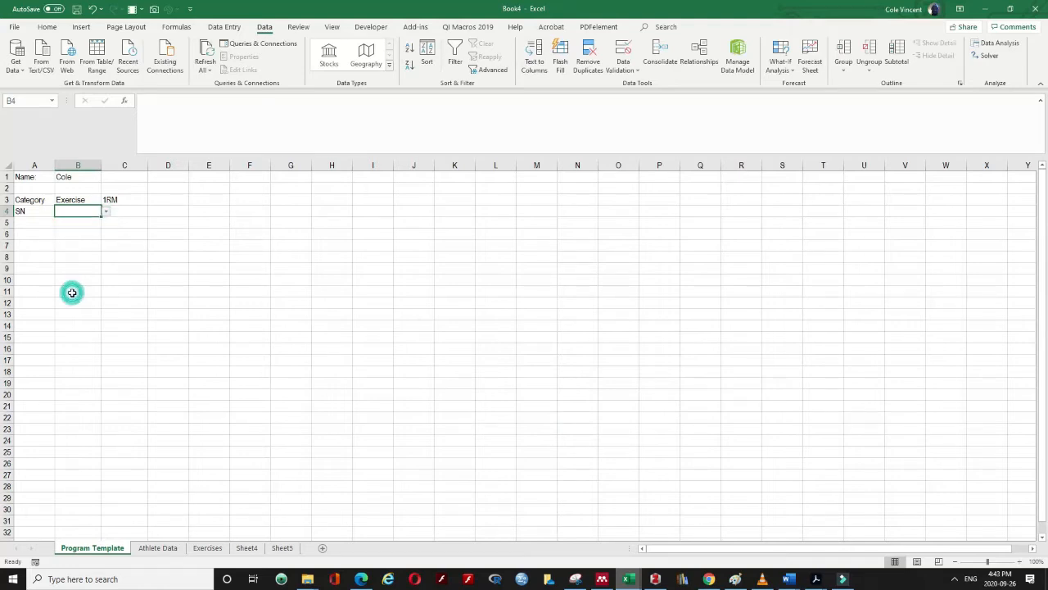
pyautogui.click(37, 217)
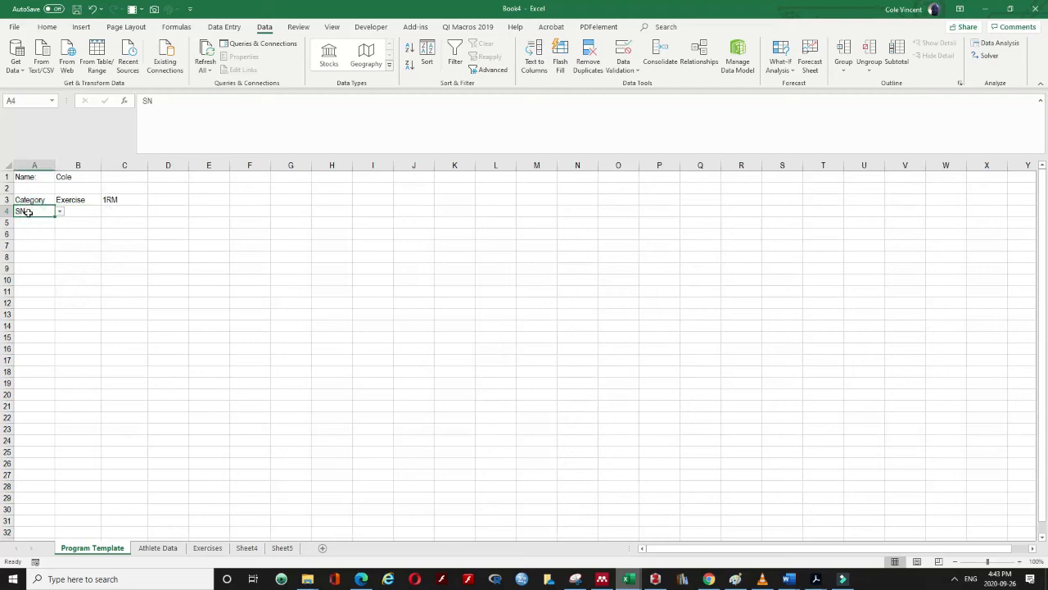
pyautogui.click(59, 211)
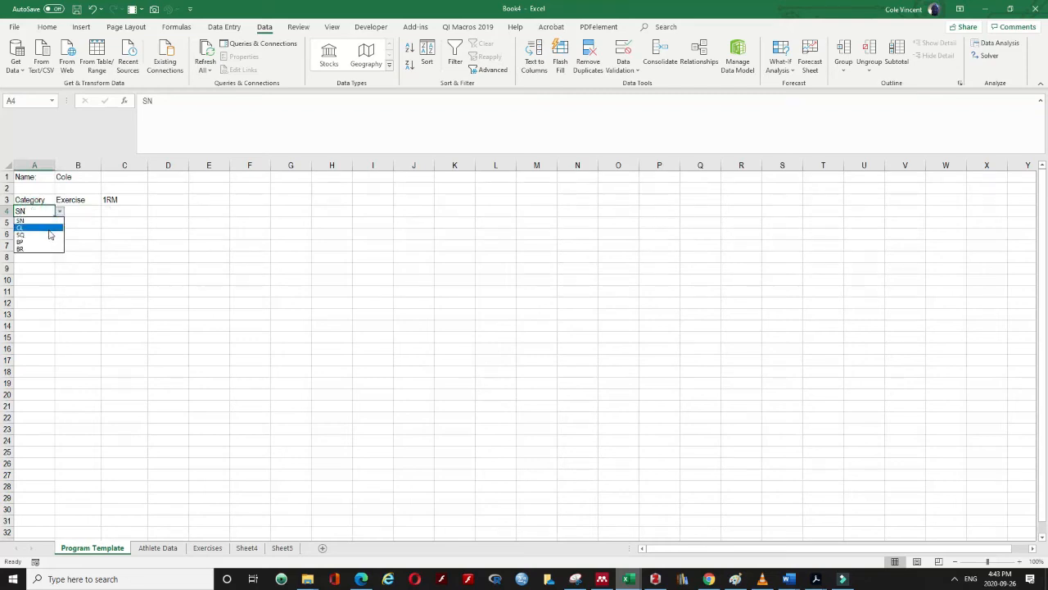
pyautogui.click(44, 235)
pyautogui.click(82, 211)
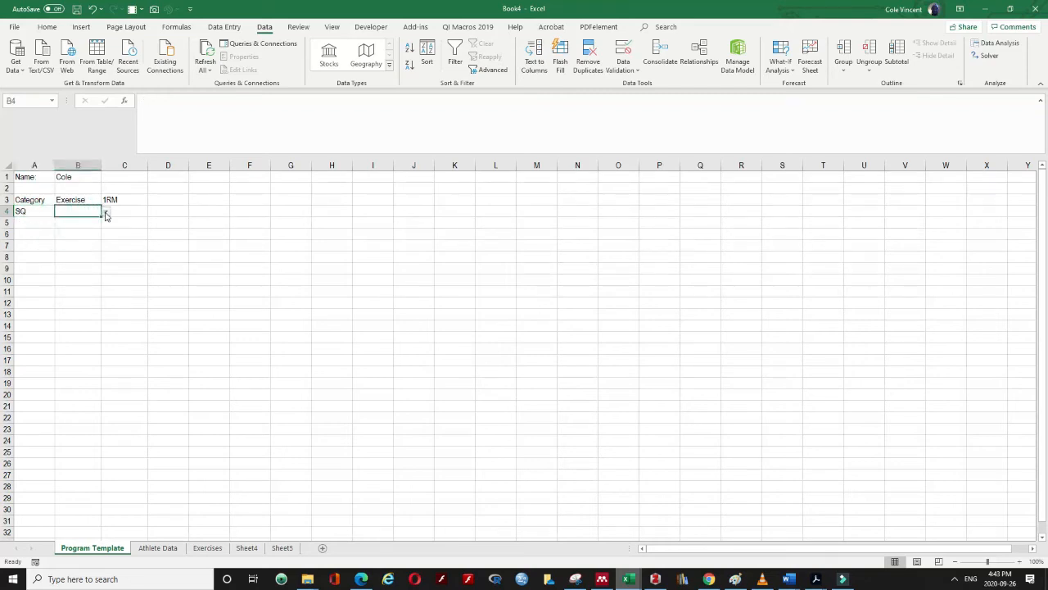
pyautogui.click(105, 212)
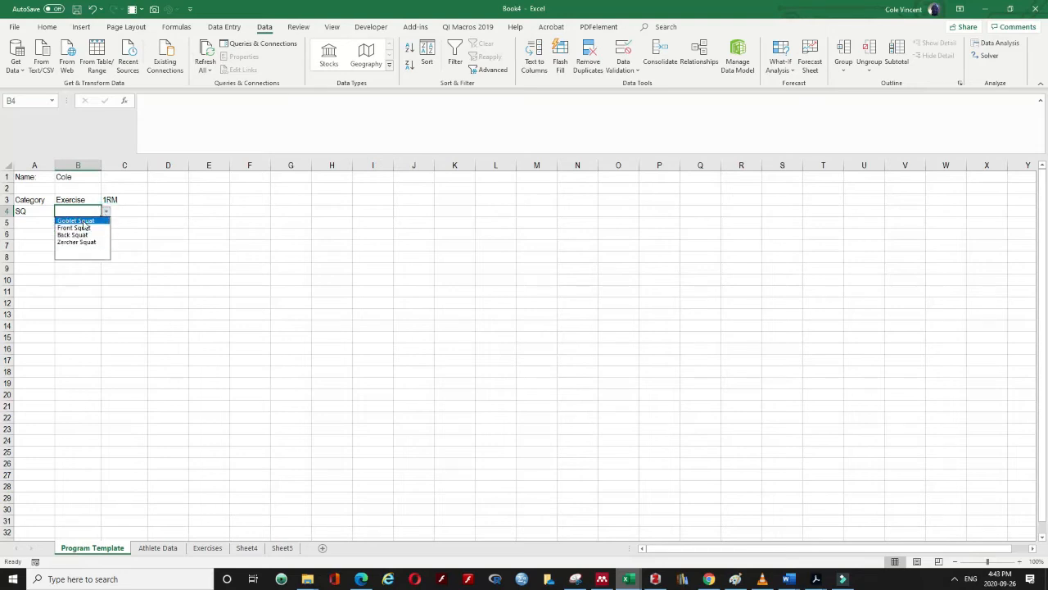
pyautogui.click(37, 211)
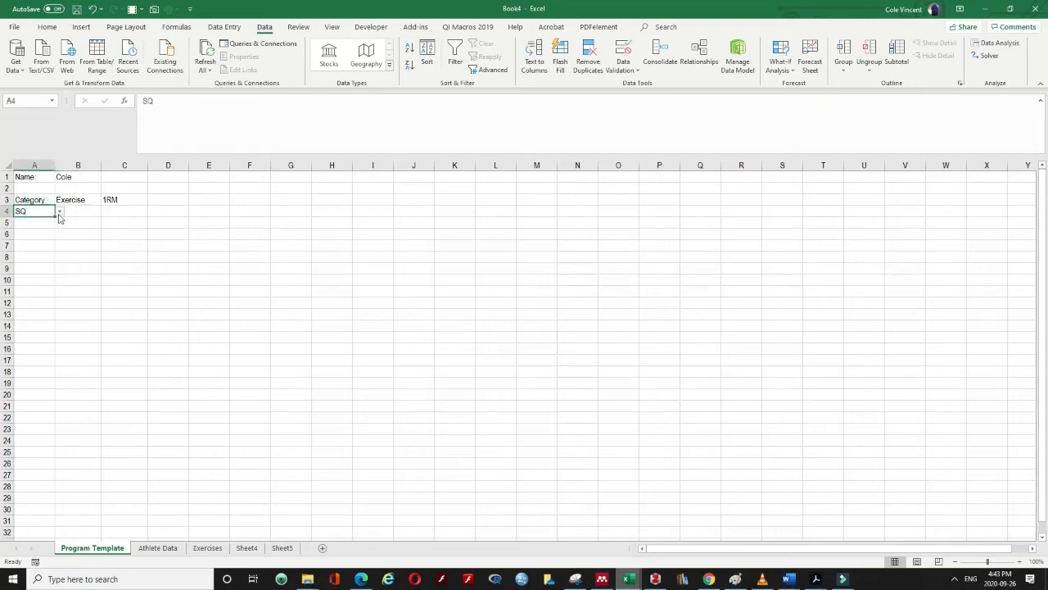
pyautogui.click(59, 211)
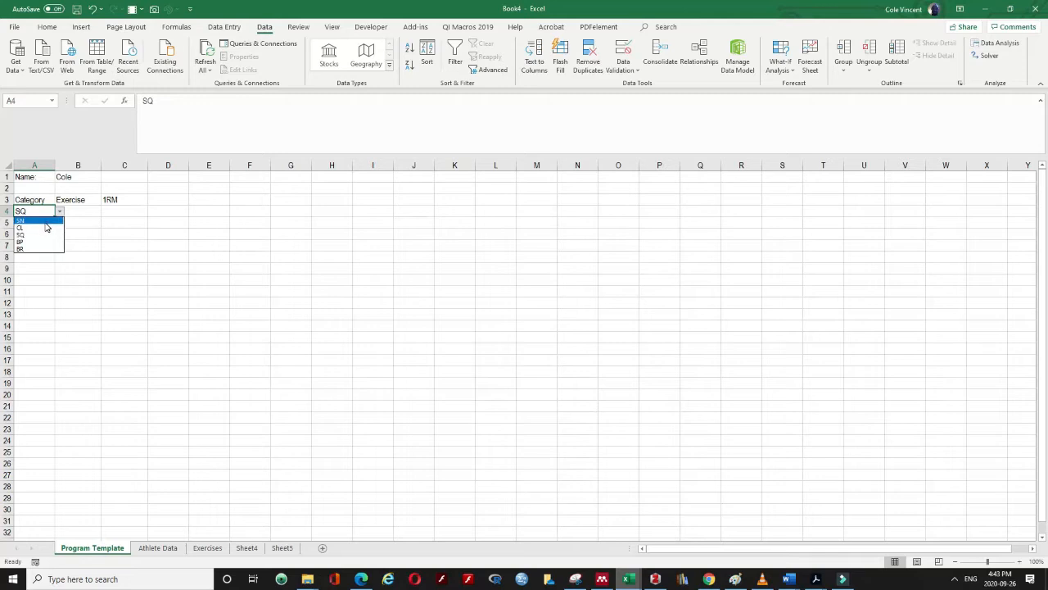
pyautogui.click(45, 220)
pyautogui.click(74, 210)
pyautogui.click(105, 212)
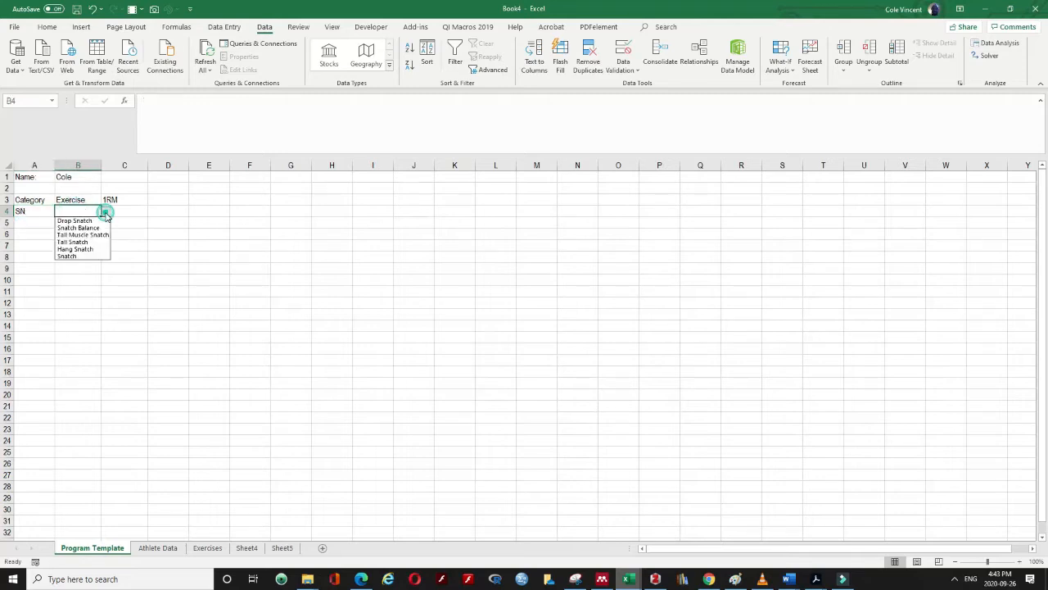
pyautogui.click(88, 221)
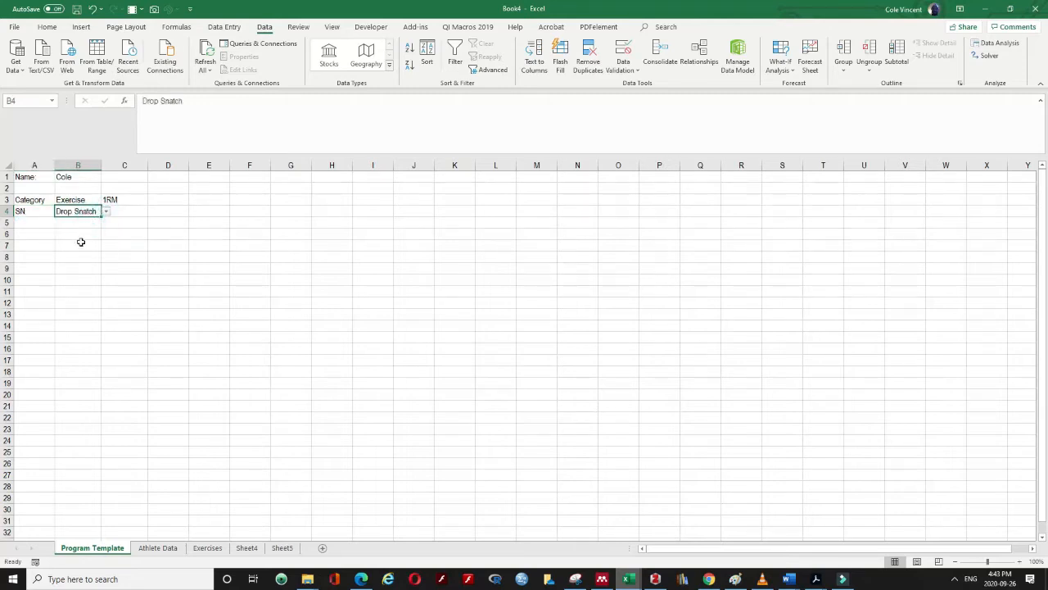
pyautogui.click(77, 246)
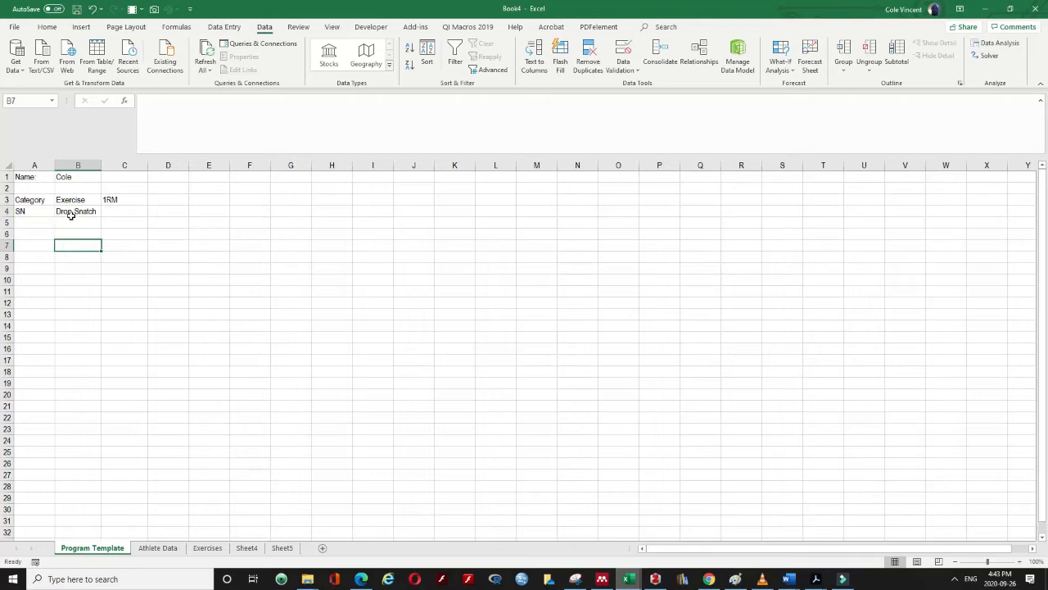
# Choose Snatch Balance in B4 and widen column B to fit it
pyautogui.click(71, 215)
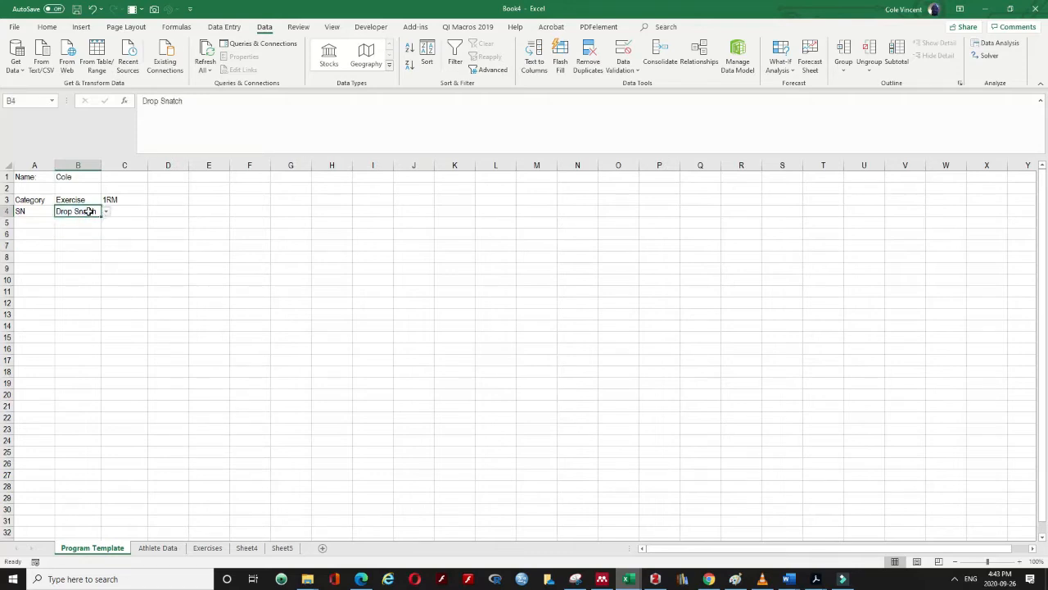
pyautogui.click(105, 212)
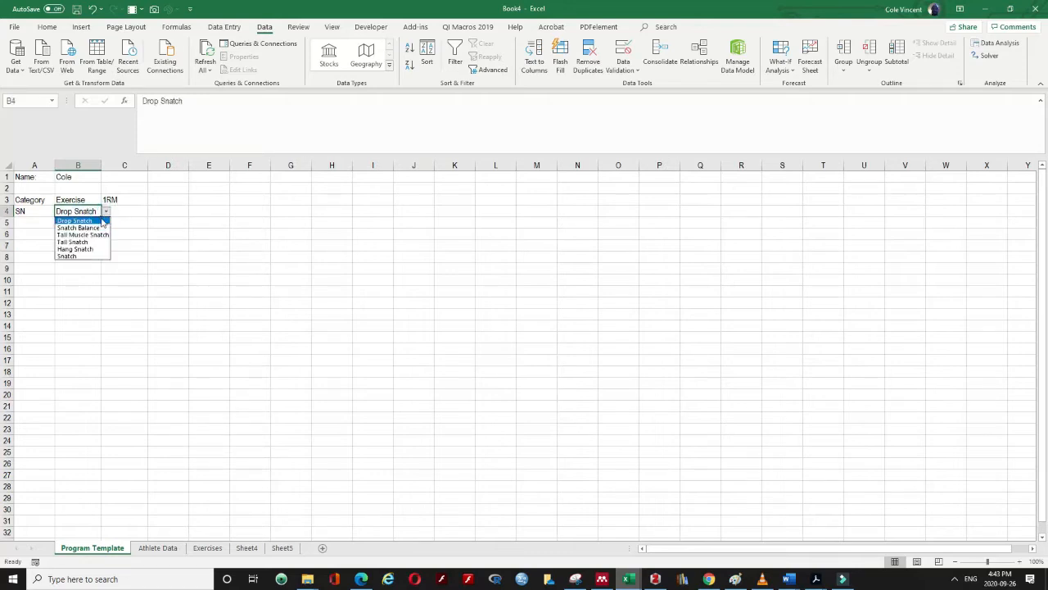
pyautogui.click(18, 213)
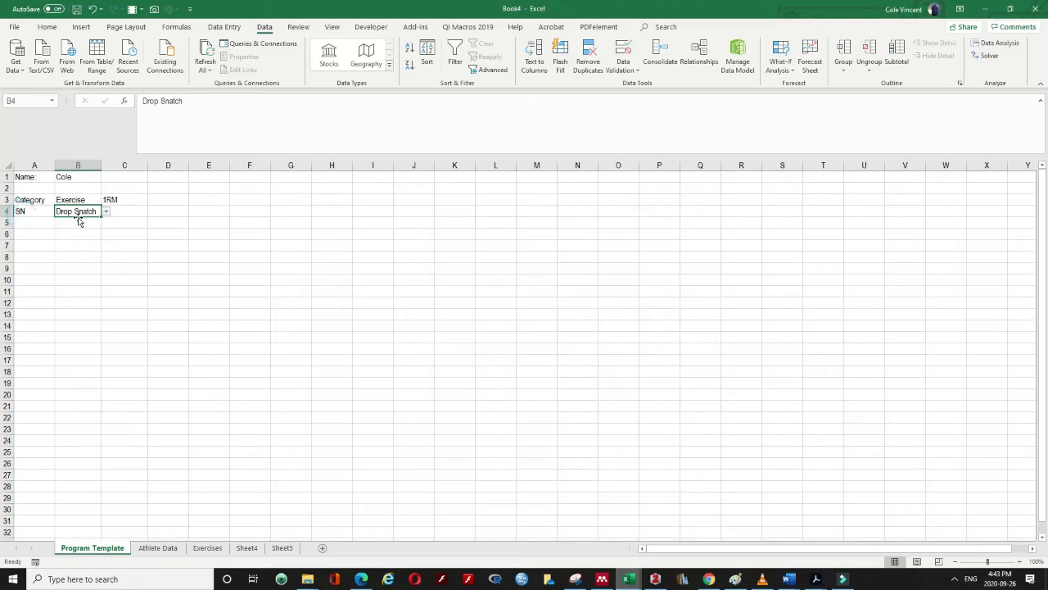
pyautogui.click(105, 212)
pyautogui.click(90, 226)
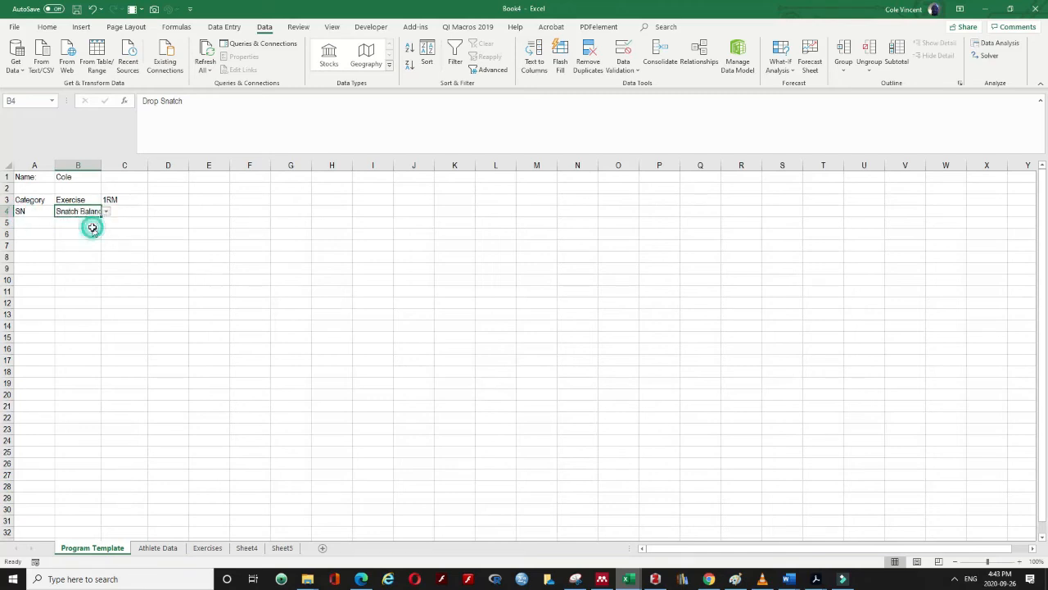
pyautogui.click(93, 228)
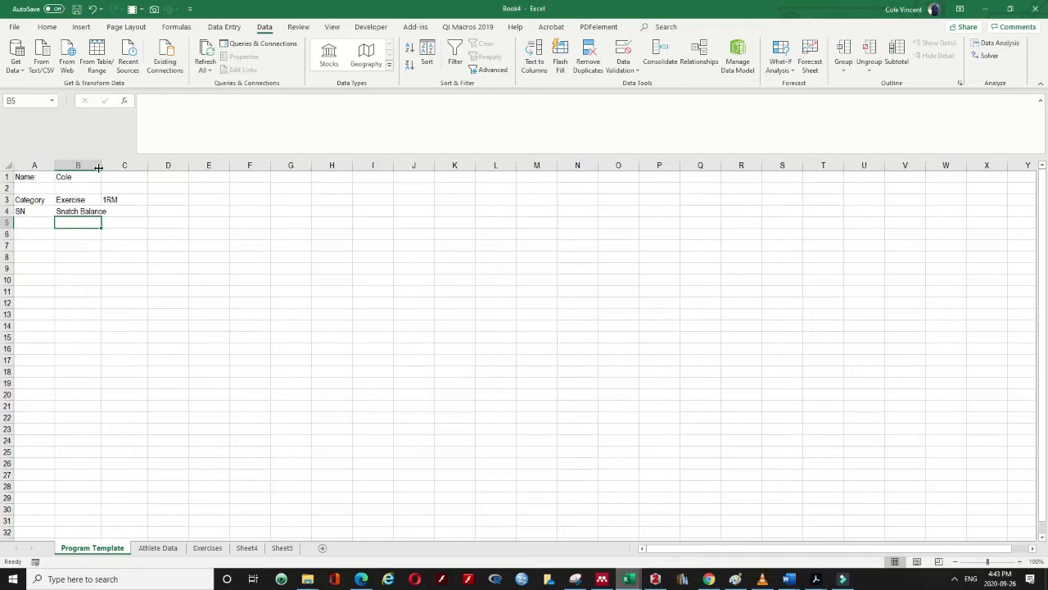
pyautogui.moveTo(101, 168); pyautogui.dragTo(108, 167)
pyautogui.click(103, 212)
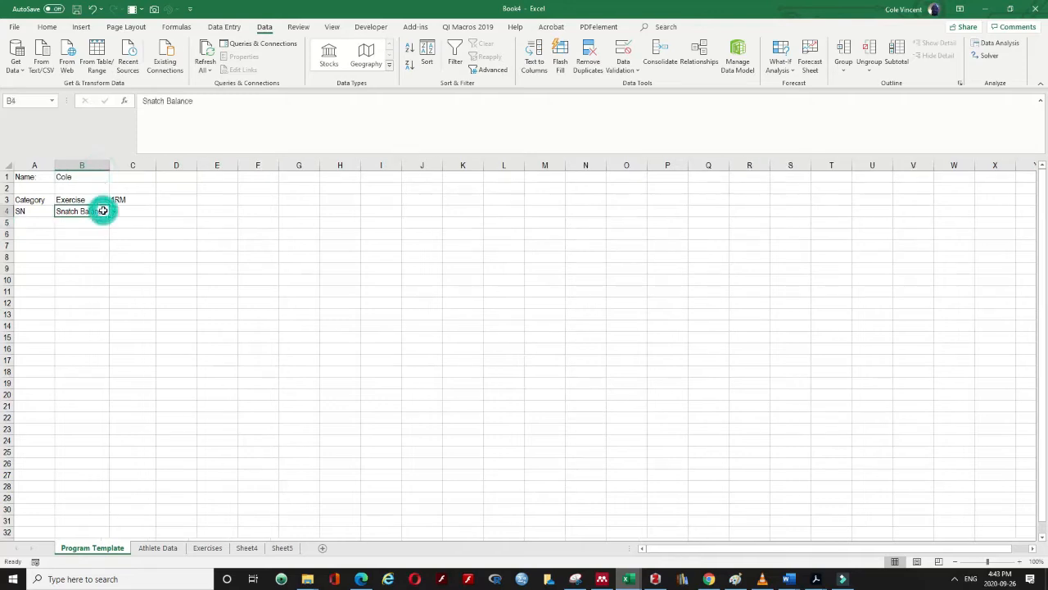
pyautogui.click(114, 212)
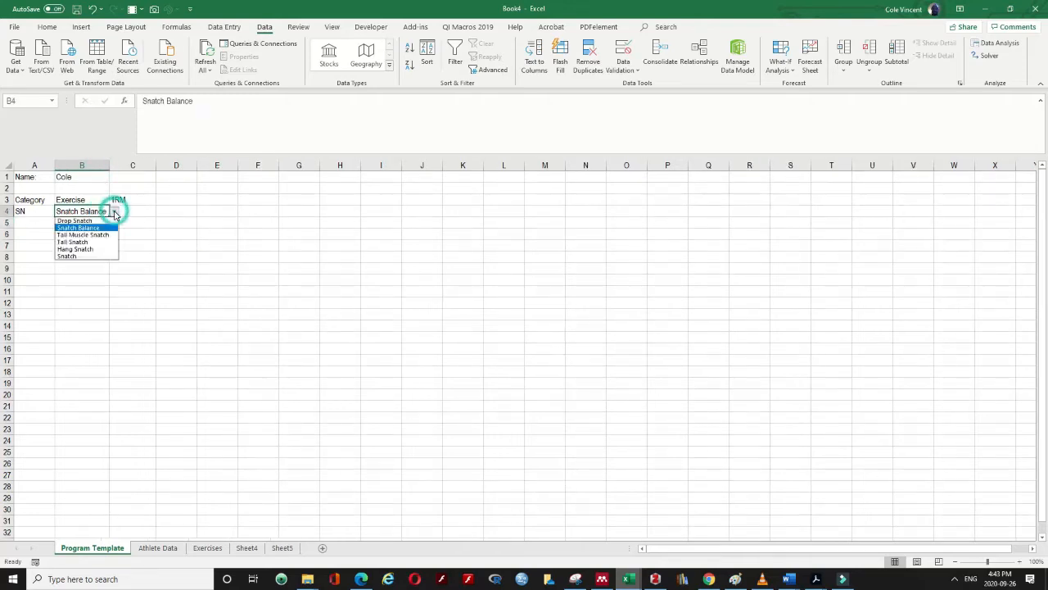
pyautogui.click(158, 223)
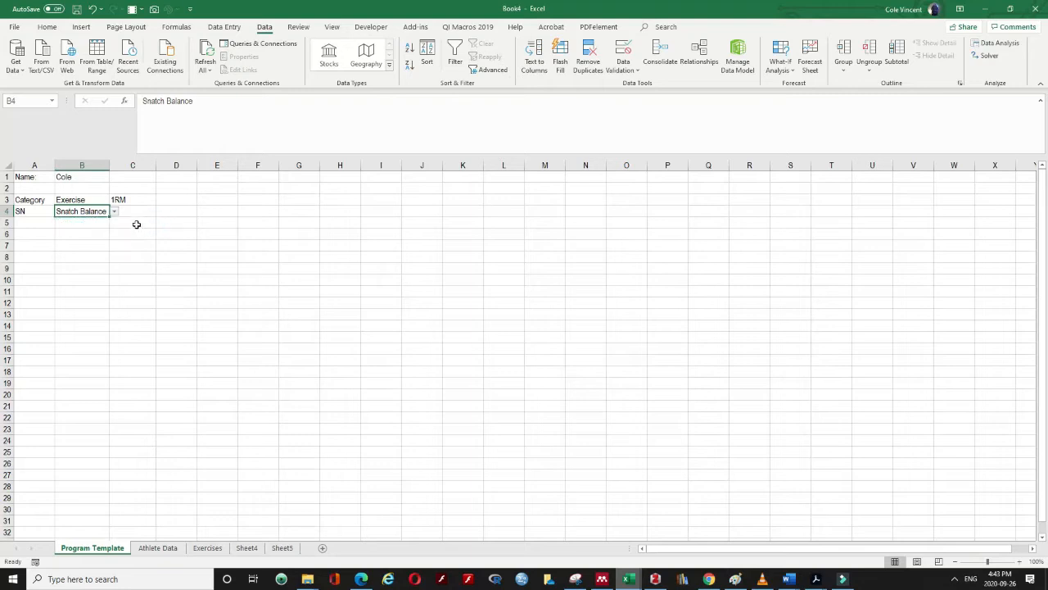
pyautogui.click(136, 224)
pyautogui.click(136, 212)
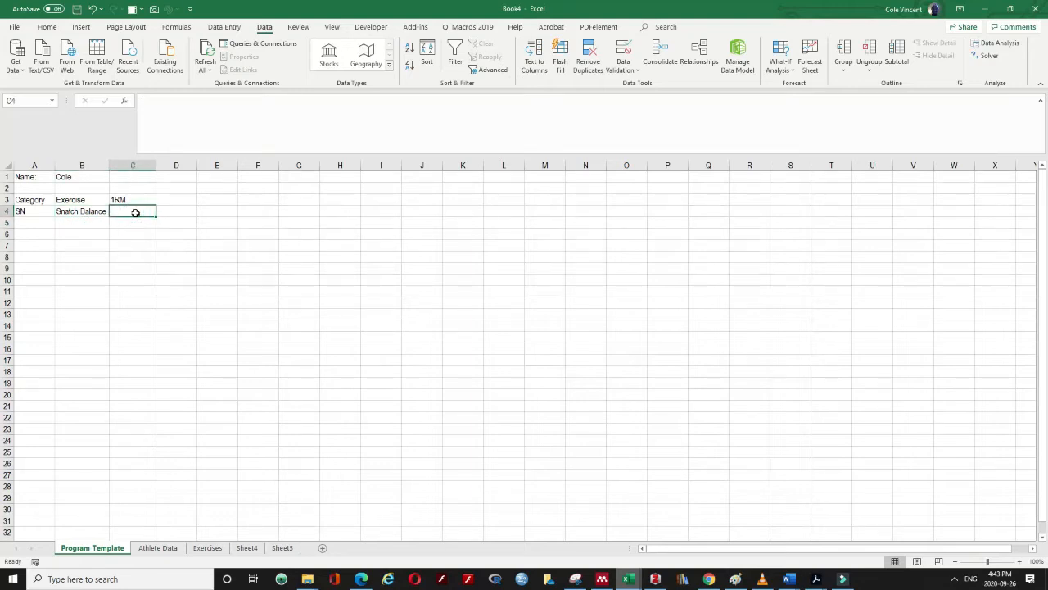
pyautogui.click(169, 547)
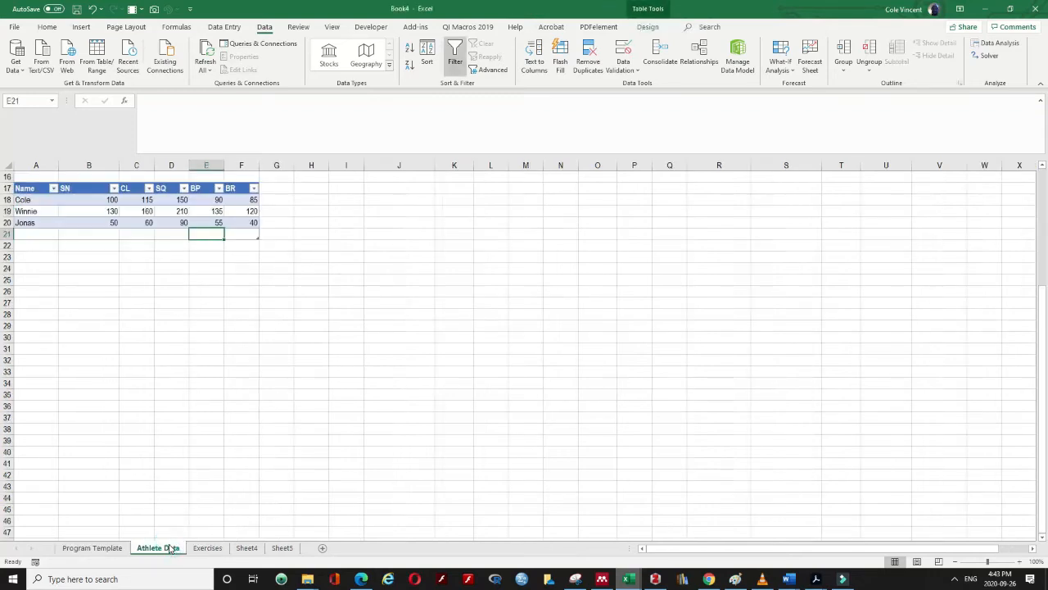
pyautogui.click(64, 189)
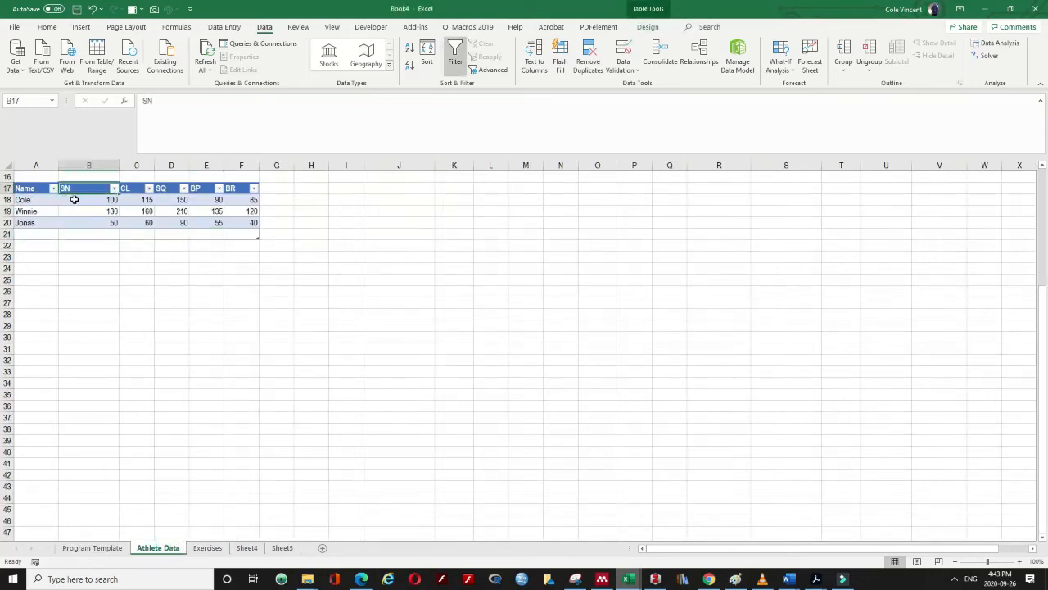
pyautogui.click(75, 210)
pyautogui.click(647, 27)
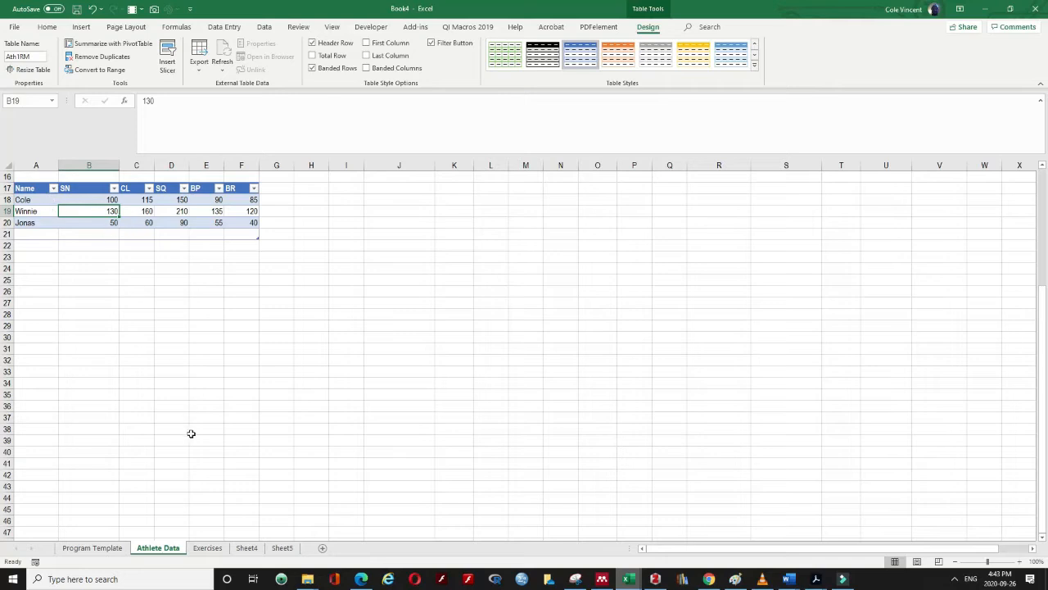
pyautogui.click(104, 549)
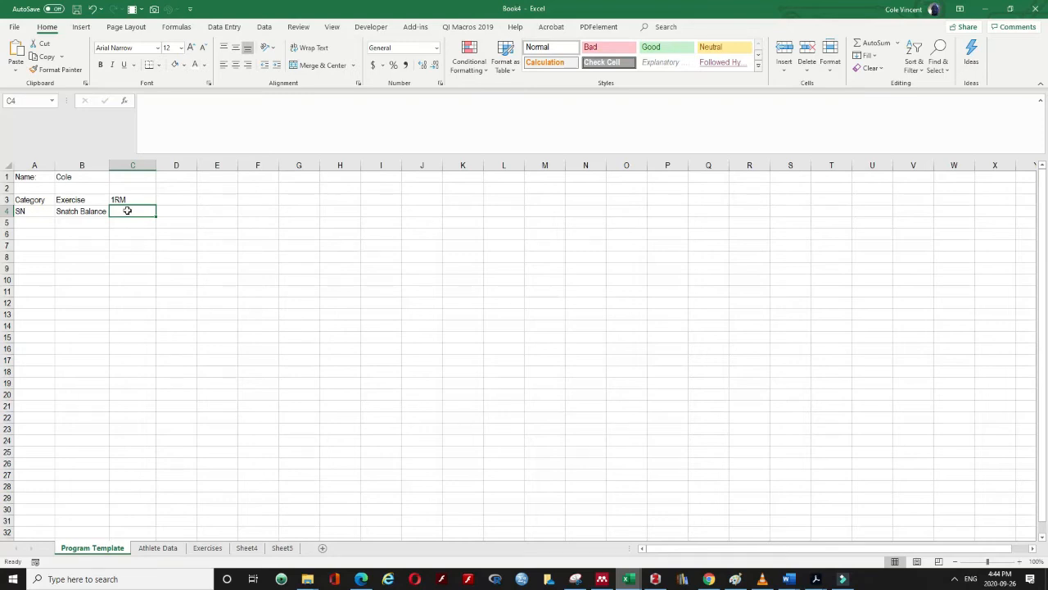
# Start the C4 formula as =INDEX(Ath1RM, using the range name suggestions
pyautogui.write('=')
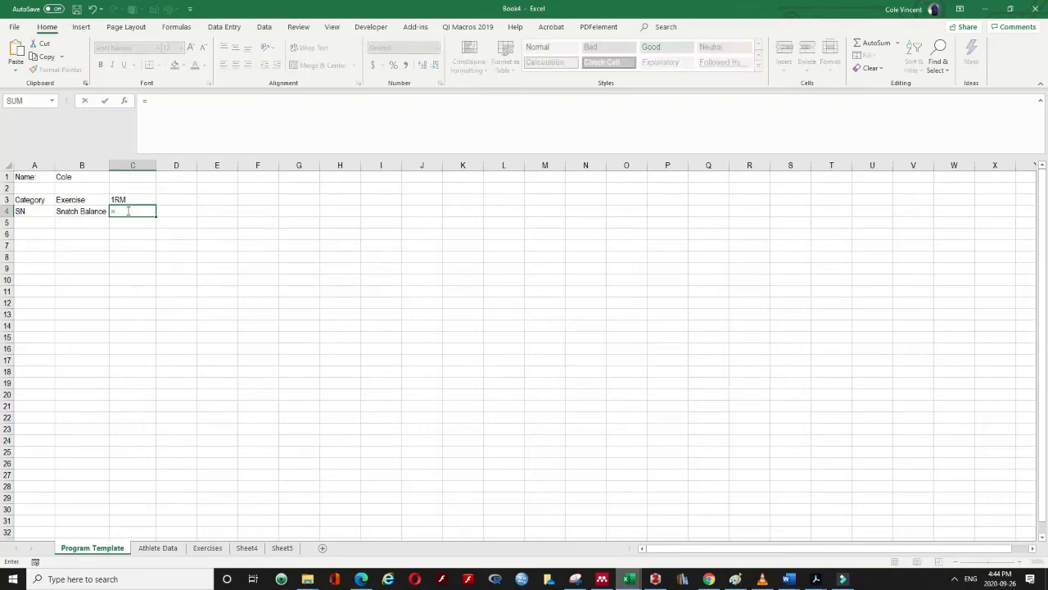
pyautogui.write('INDEX(')
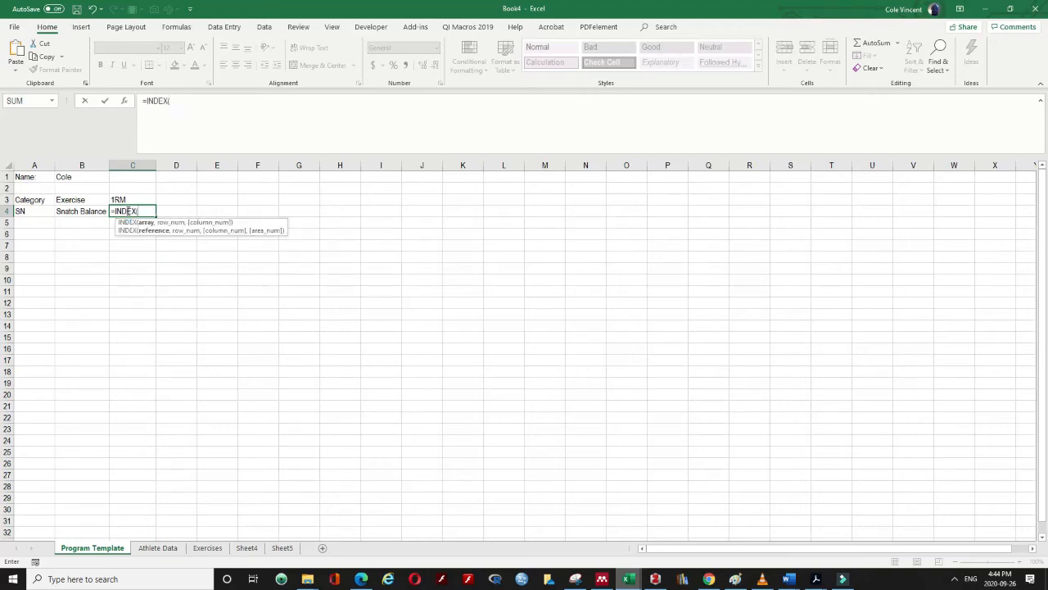
pyautogui.write('Ath')
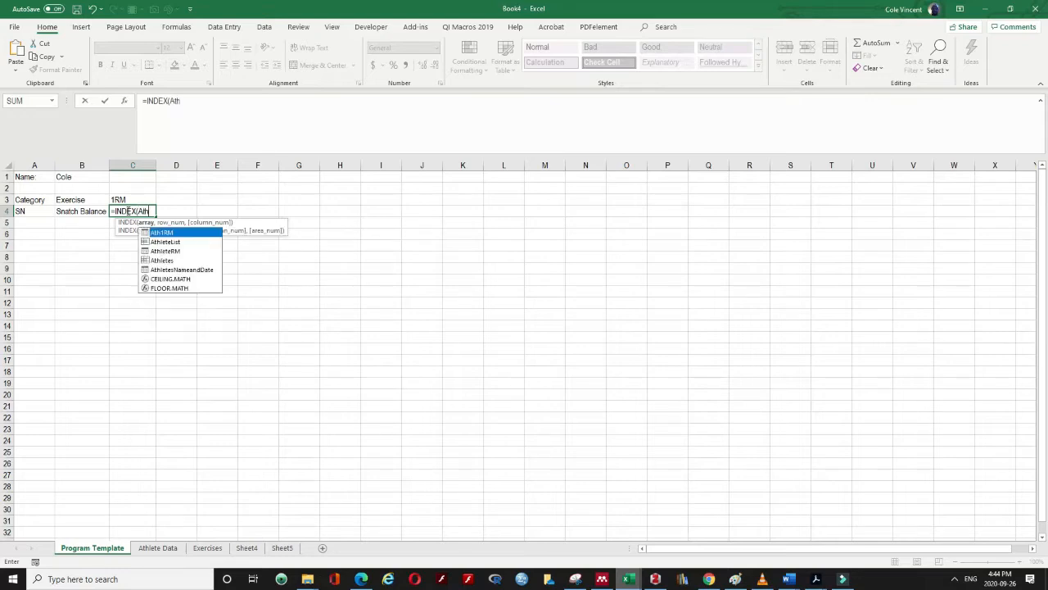
pyautogui.write('1RM')
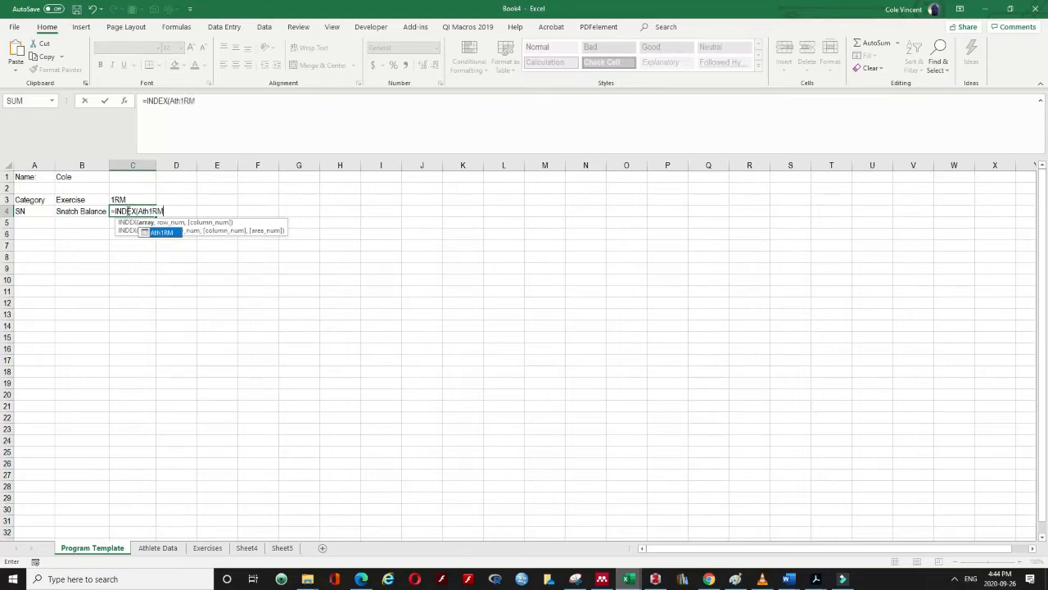
pyautogui.press('BackSpace')
pyautogui.press('BackSpace')
pyautogui.press('BackSpace')
pyautogui.press('BackSpace')
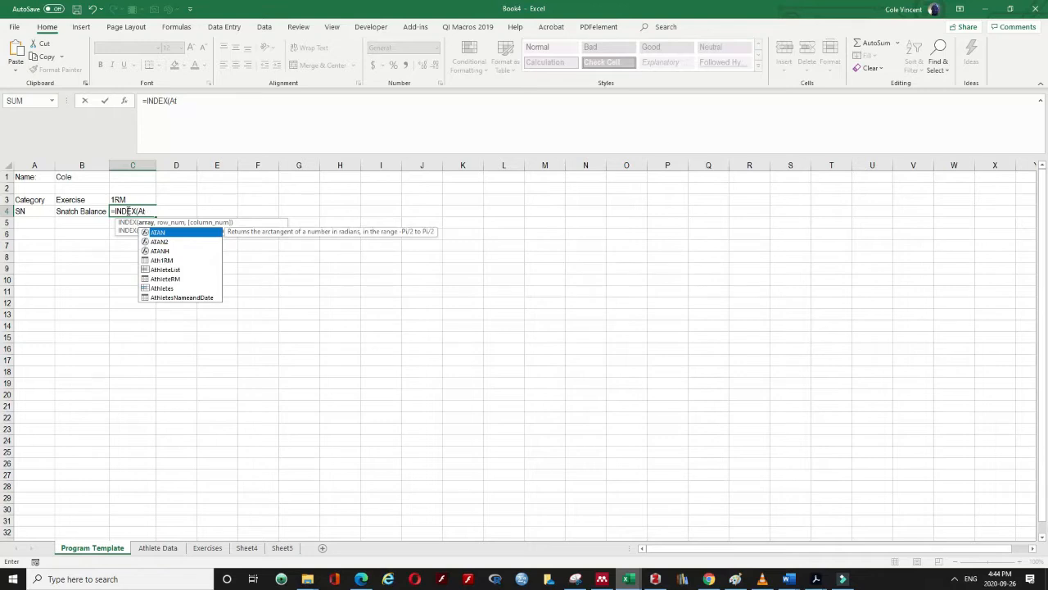
pyautogui.write('h')
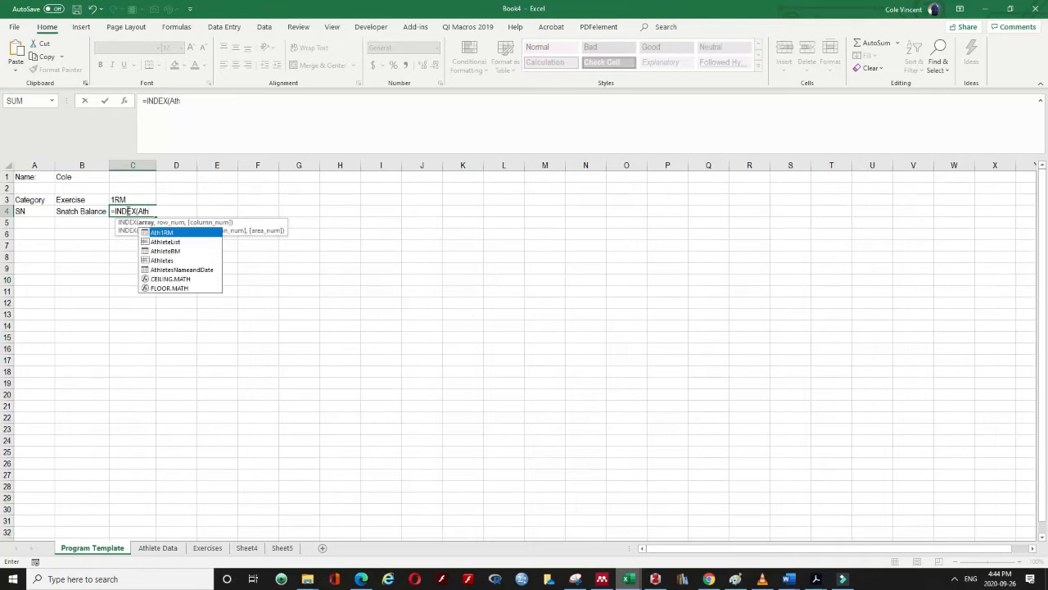
pyautogui.press('Down')
pyautogui.press('Down')
pyautogui.press('Up')
pyautogui.press('Up')
pyautogui.press('Down')
pyautogui.press('Down')
pyautogui.press('Down')
pyautogui.press('Down')
pyautogui.press('Up')
pyautogui.press('Up')
pyautogui.press('Up')
pyautogui.press('Up')
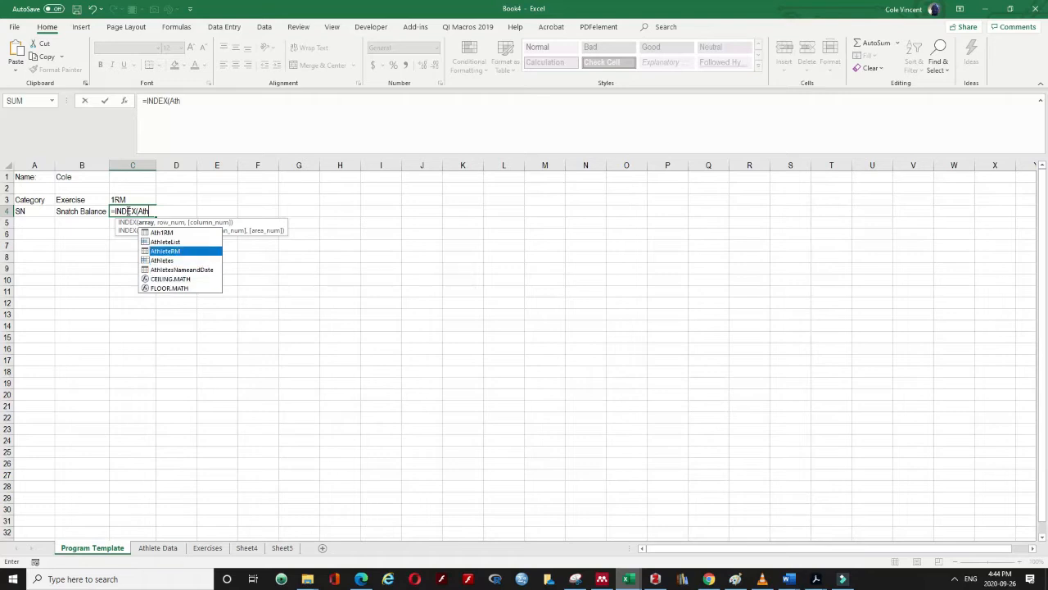
pyautogui.write('1')
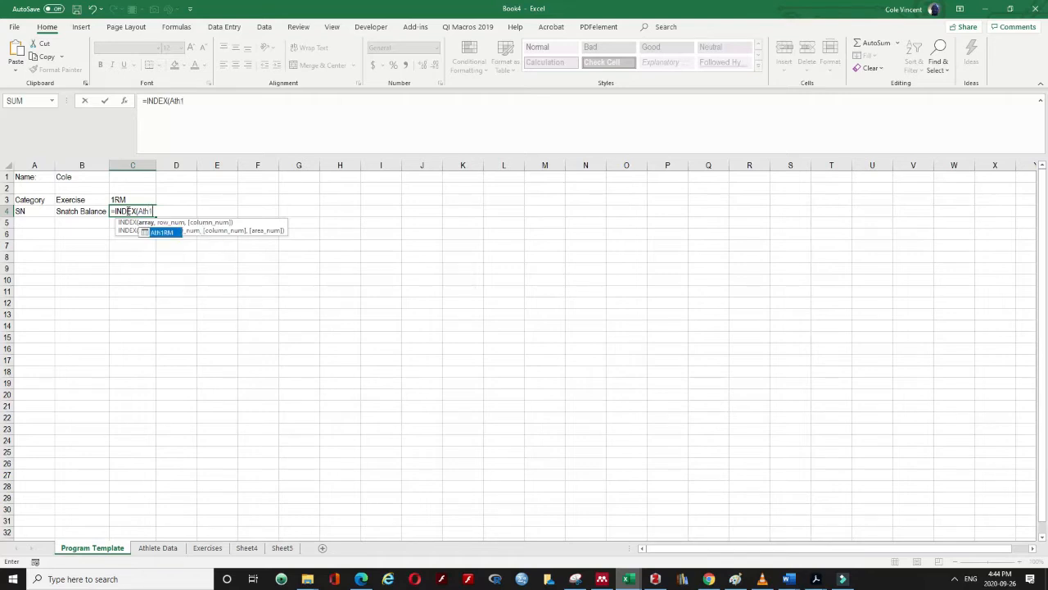
pyautogui.write('RM,')
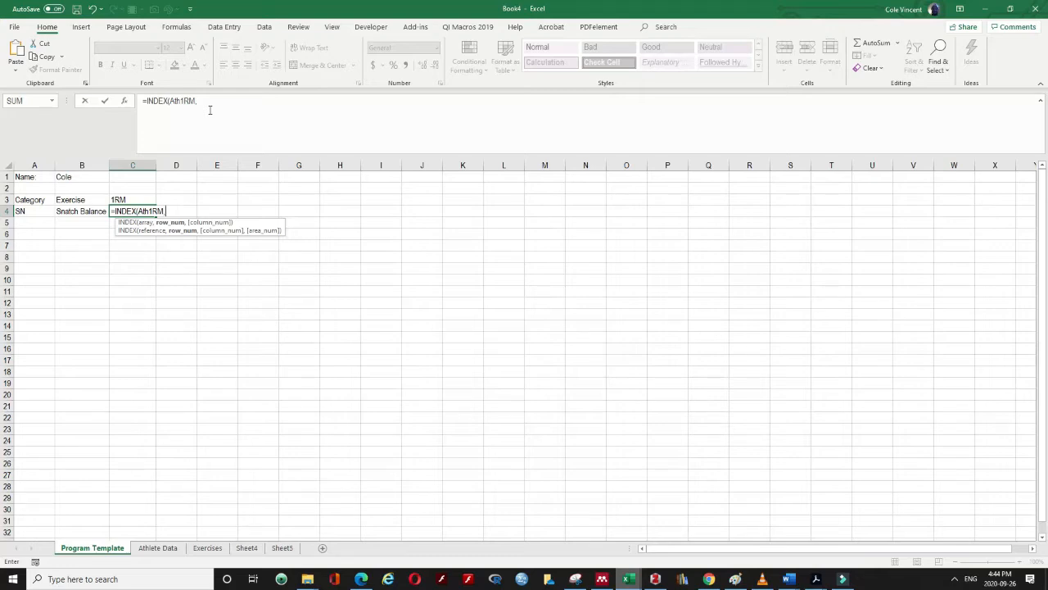
# Add the row lookup MATCH(B1,Ath1RM[Name],0) to the INDEX formula
pyautogui.write('Match')
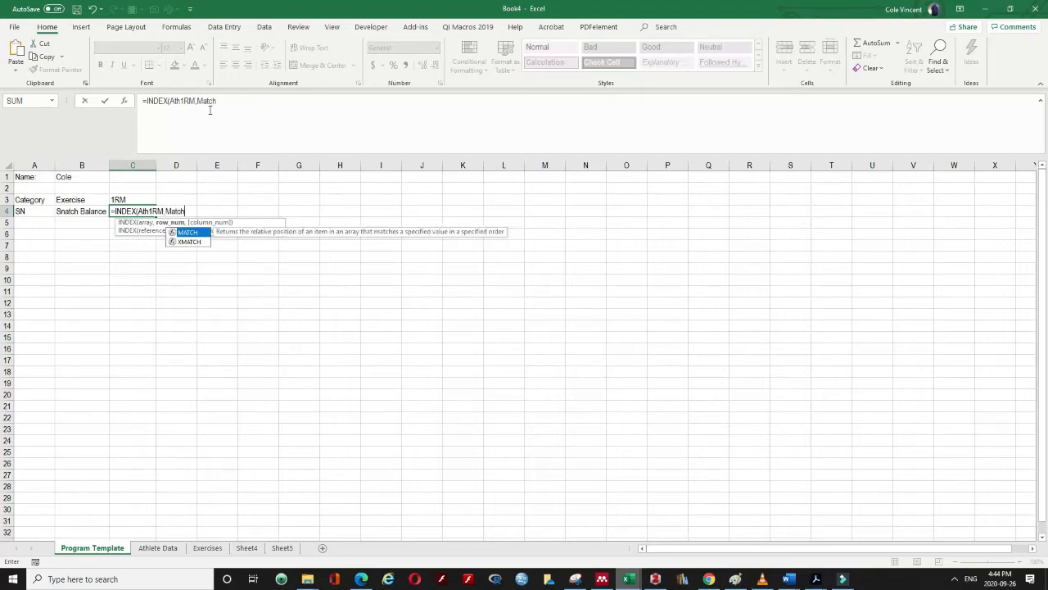
pyautogui.write('(')
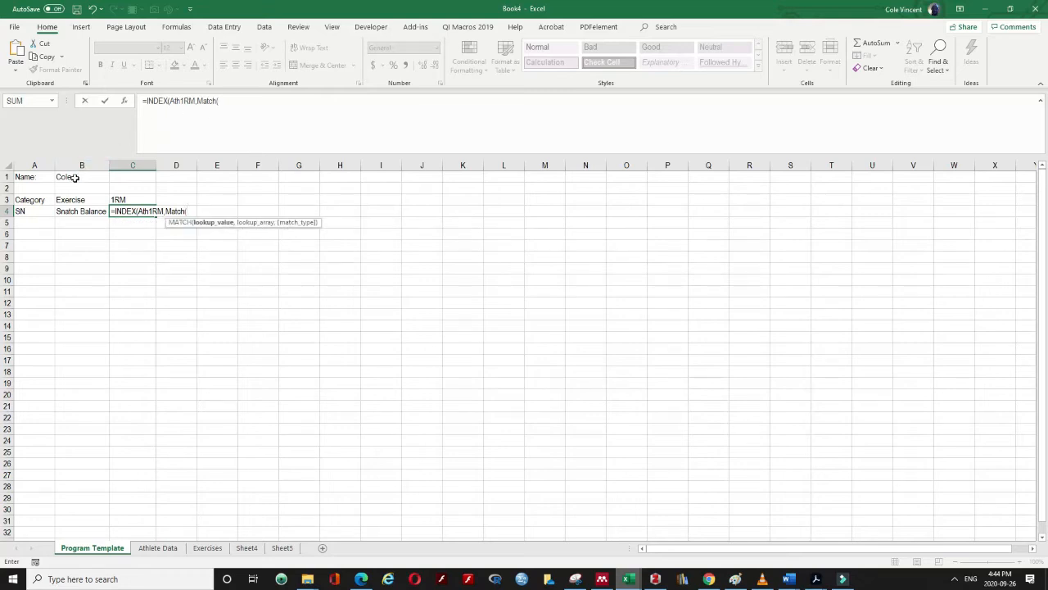
pyautogui.click(166, 211)
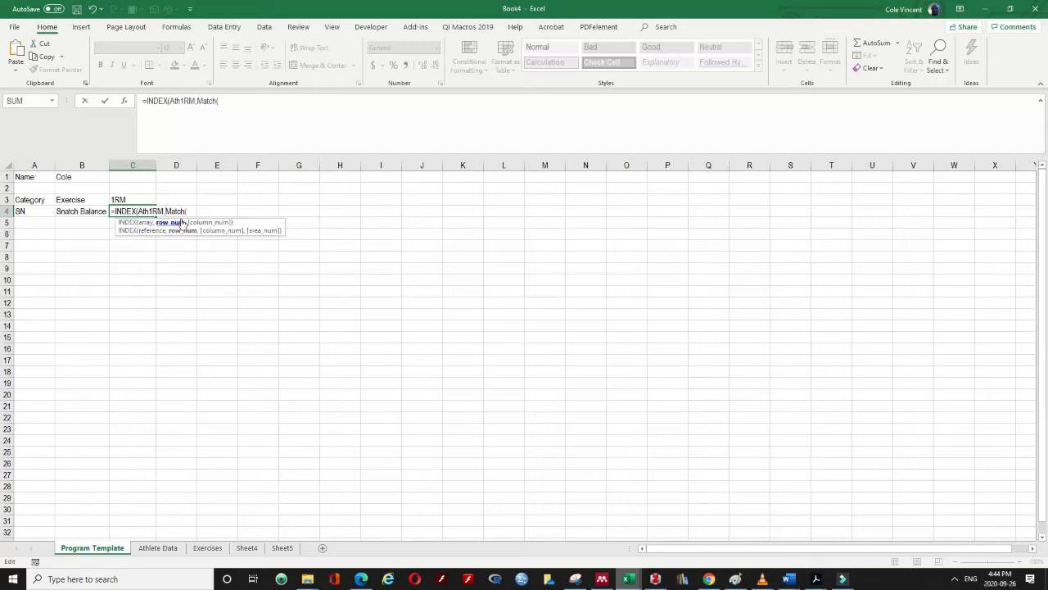
pyautogui.click(189, 212)
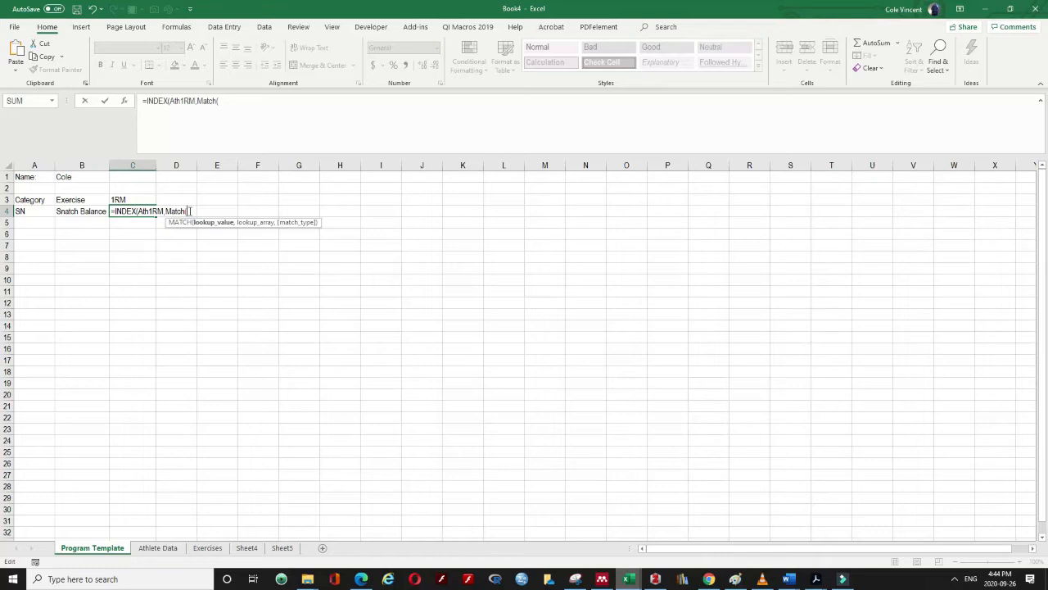
pyautogui.click(91, 178)
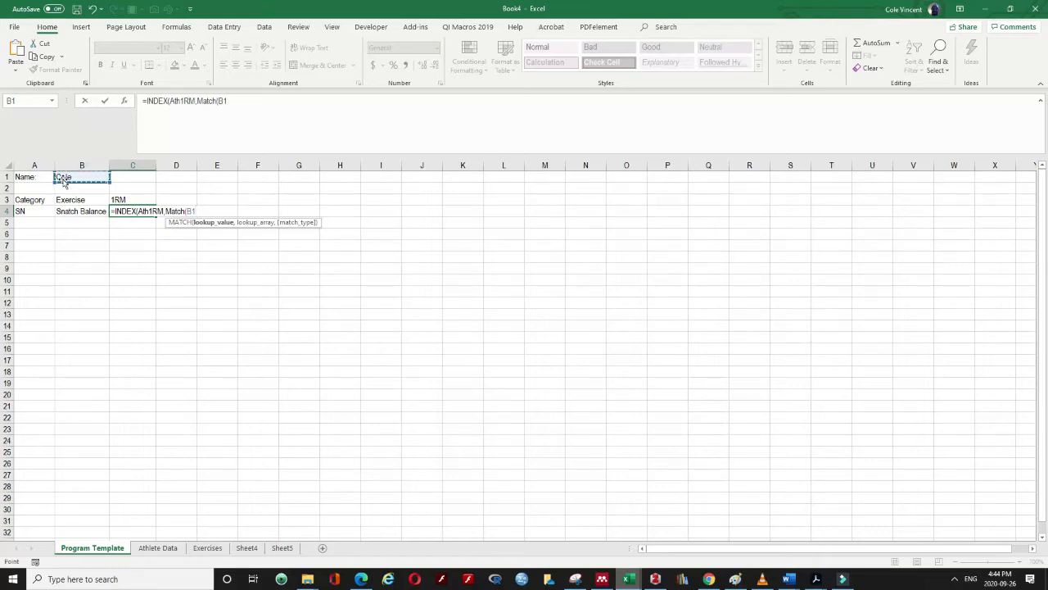
pyautogui.write(',At')
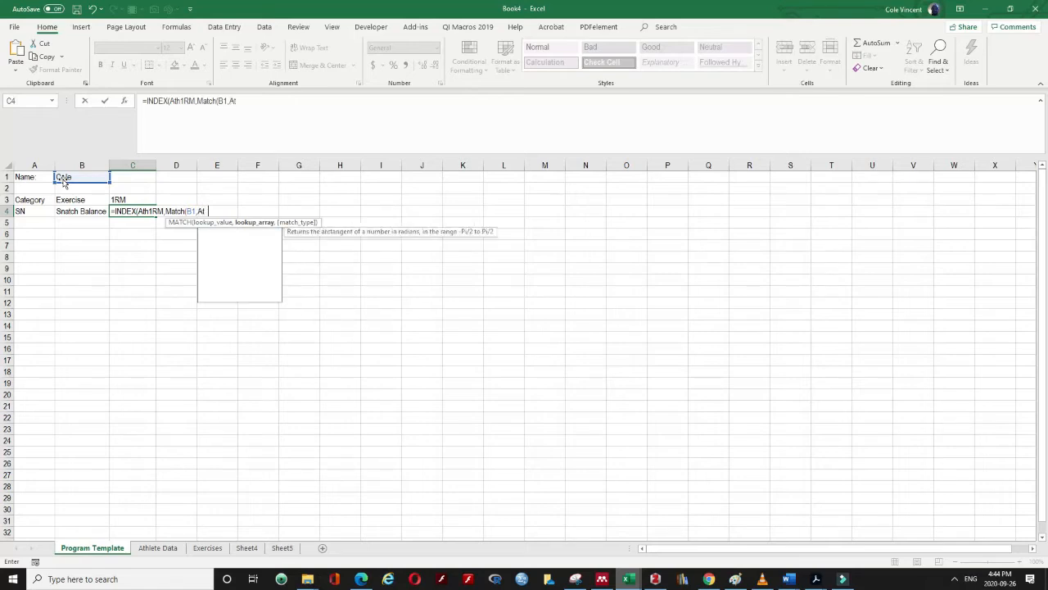
pyautogui.write('h1RM')
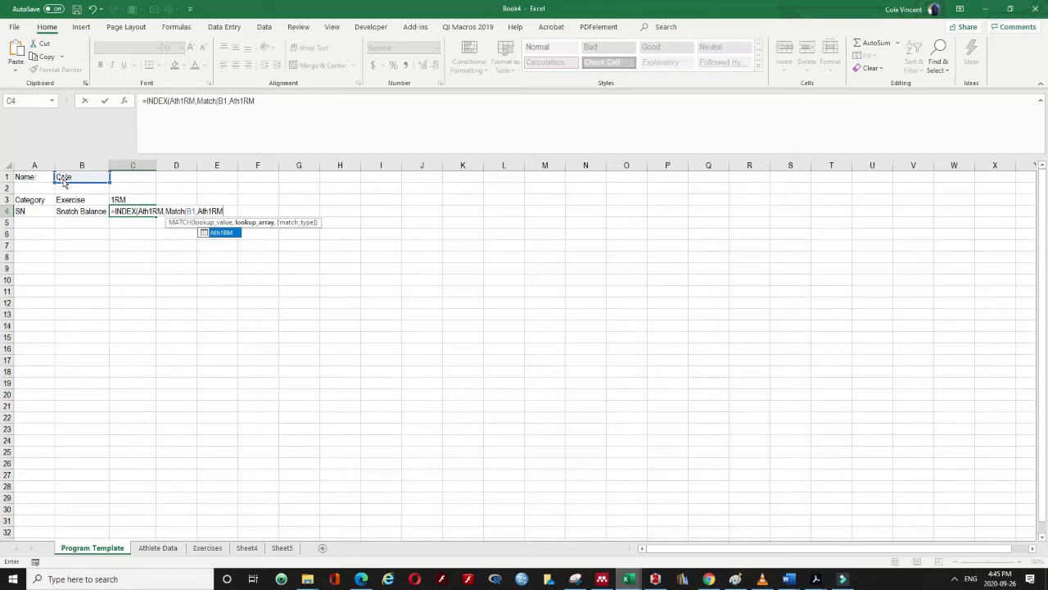
pyautogui.write('[')
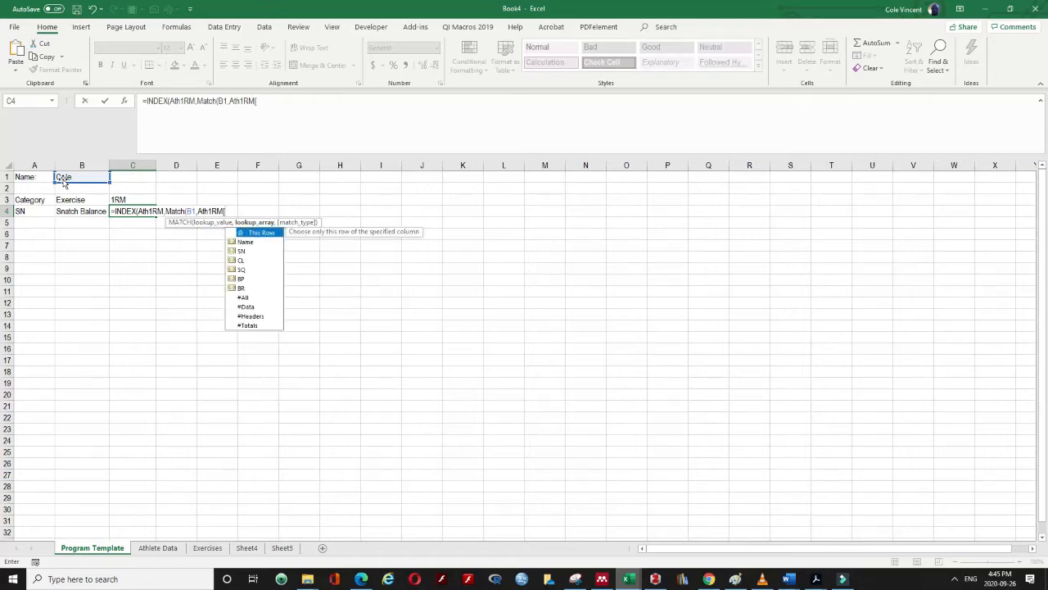
pyautogui.doubleClick(259, 242)
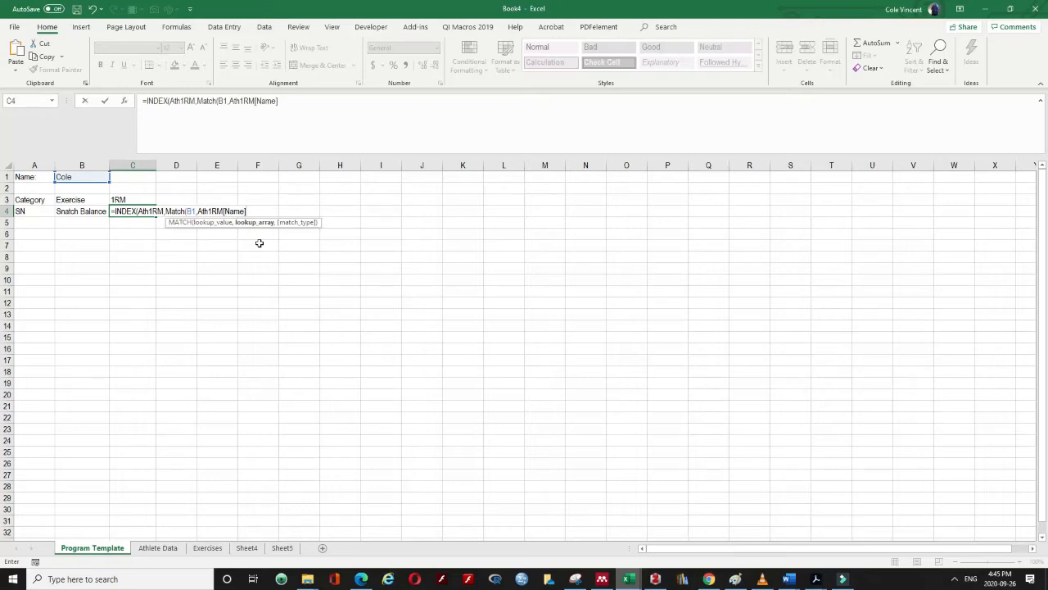
pyautogui.write(',')
pyautogui.doubleClick(259, 243)
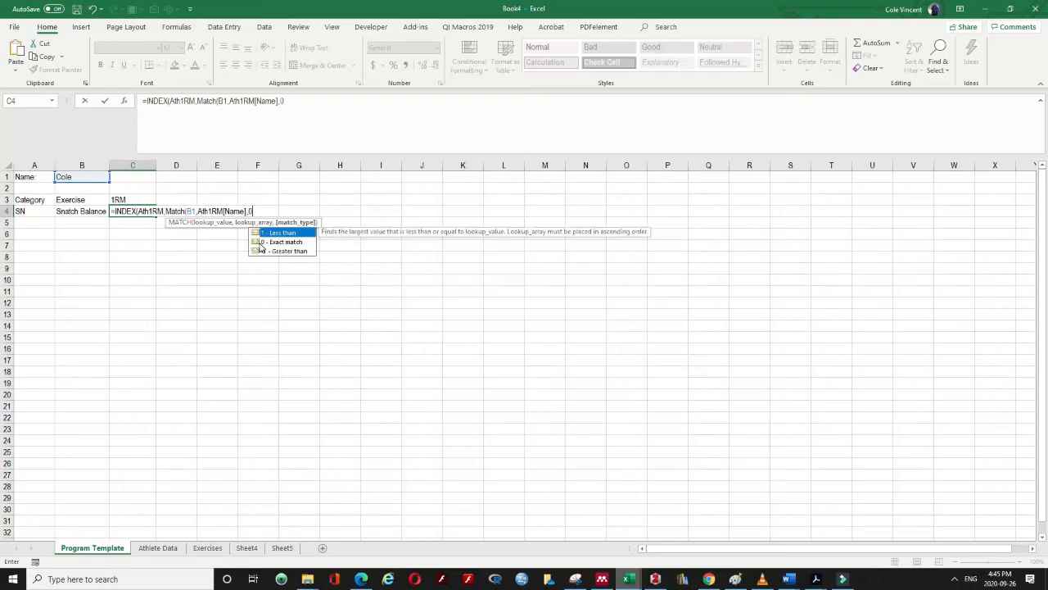
# Add the column lookup MATCH(A4,Ath1RM[#Headers],0) and commit the formula, showing 100
pyautogui.write(')')
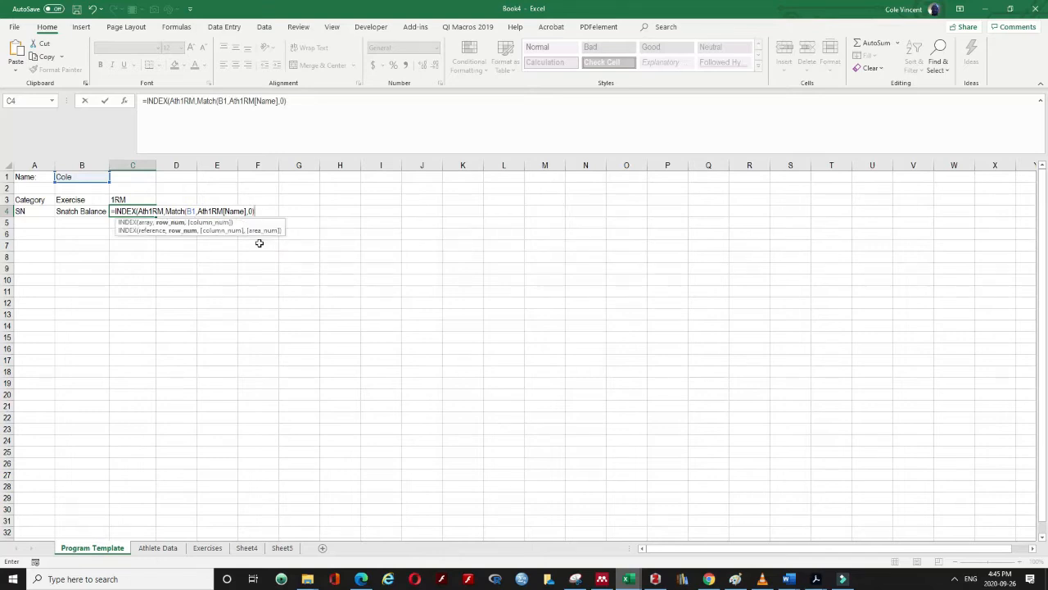
pyautogui.write(',')
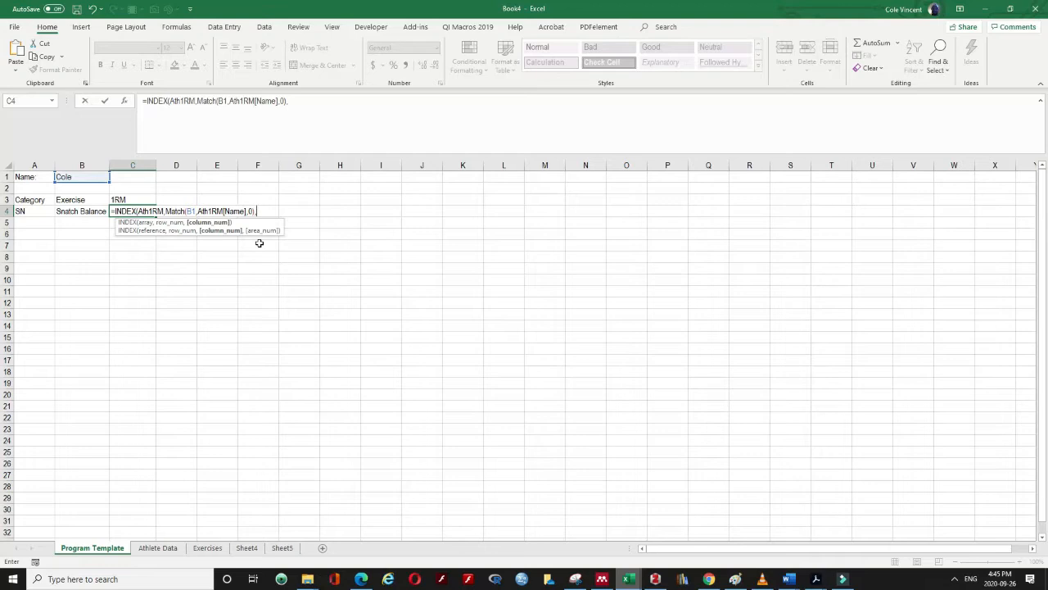
pyautogui.write('Match')
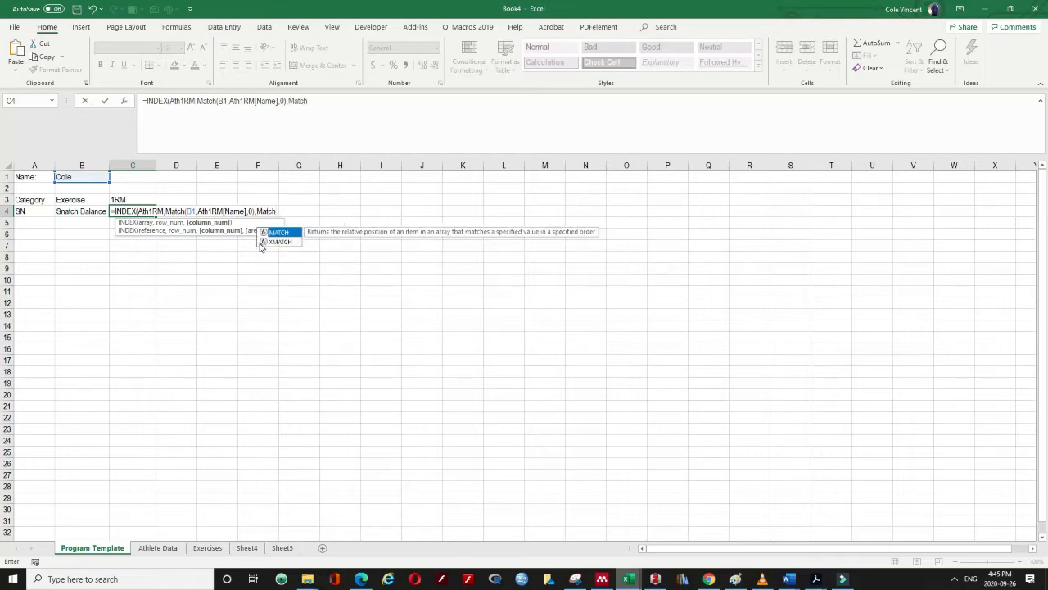
pyautogui.write('(')
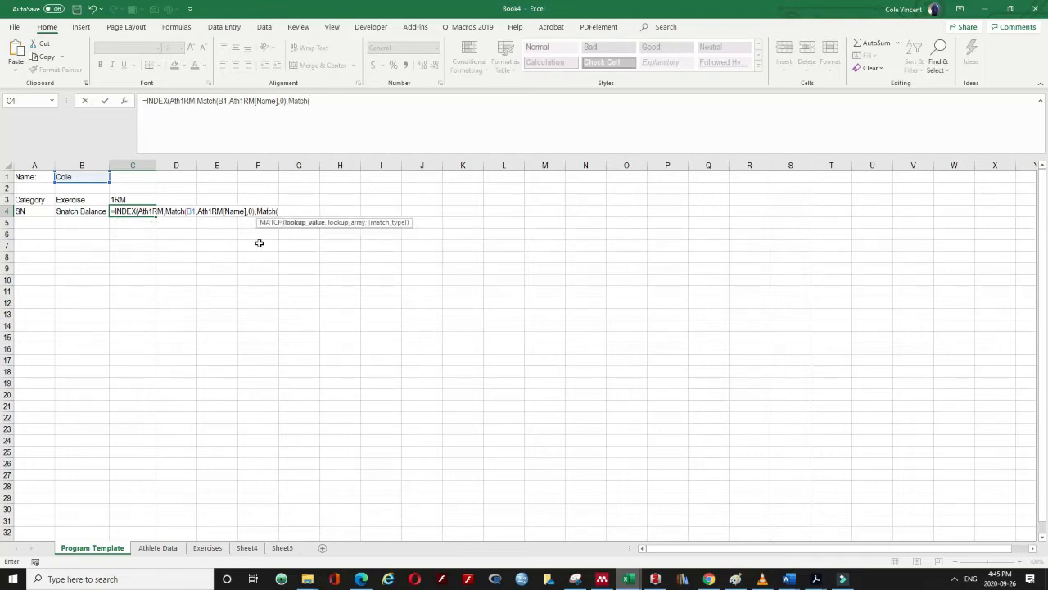
pyautogui.click(35, 211)
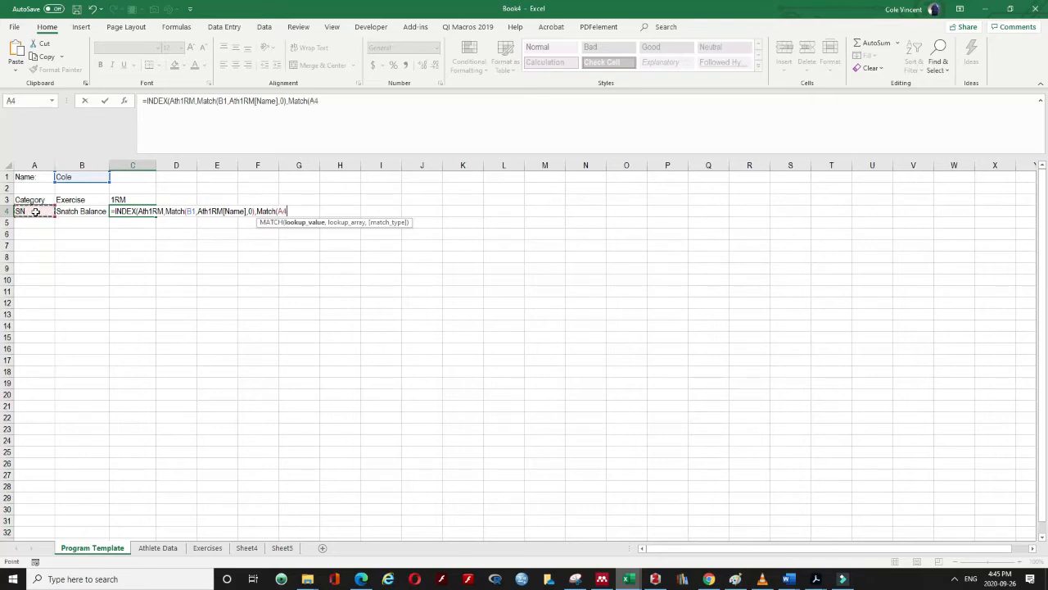
pyautogui.write(',Ath1RM')
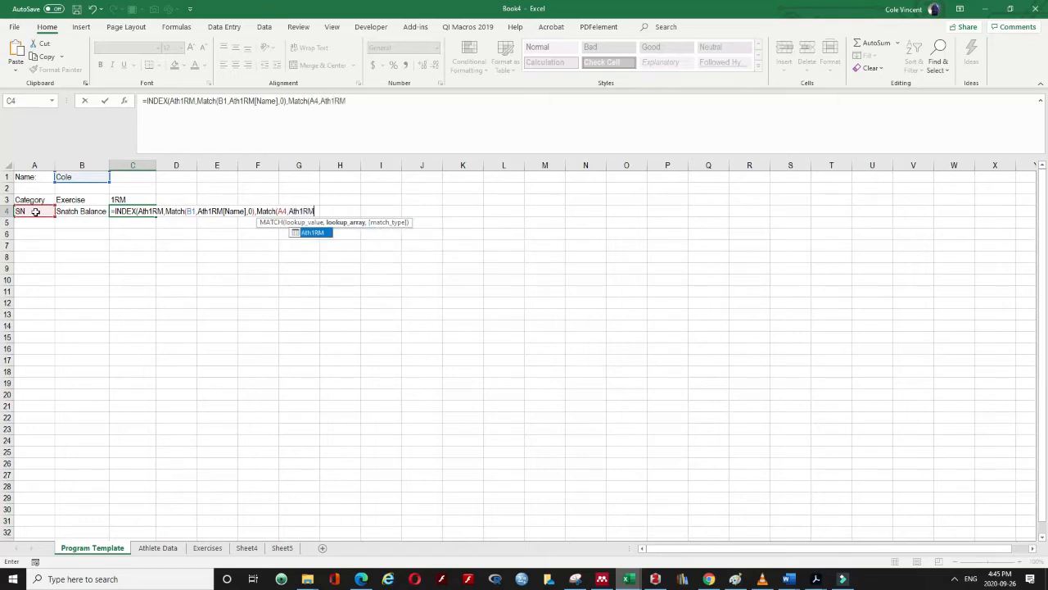
pyautogui.write('[')
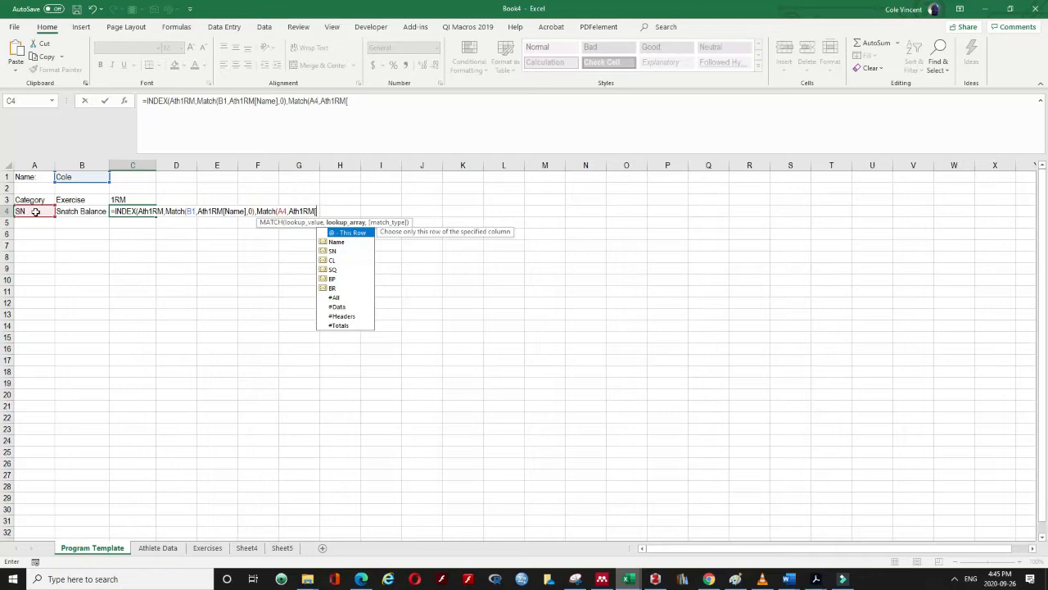
pyautogui.write('#Headers')
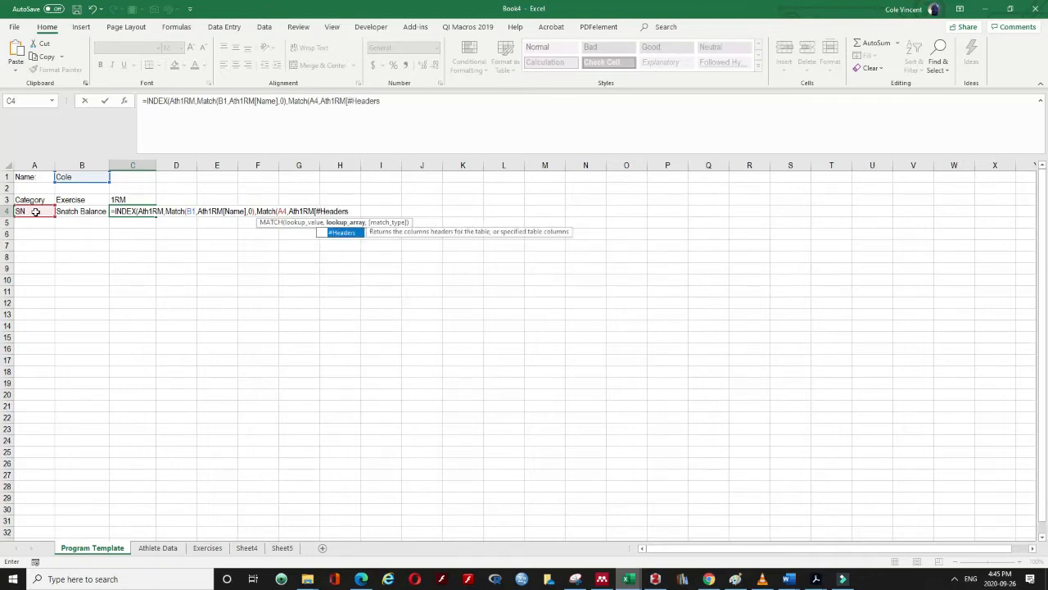
pyautogui.write(']')
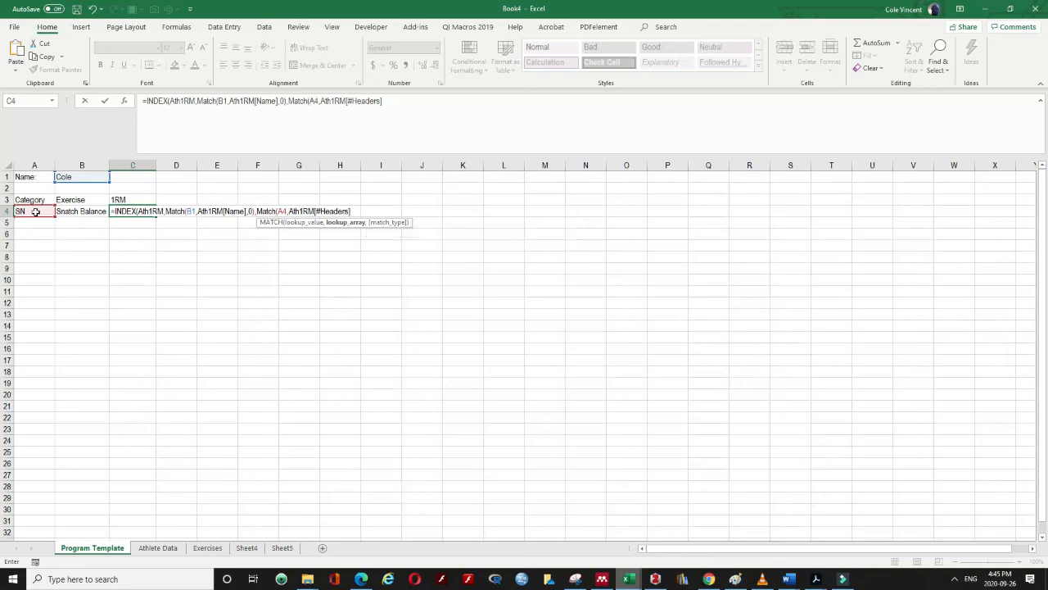
pyautogui.write(',')
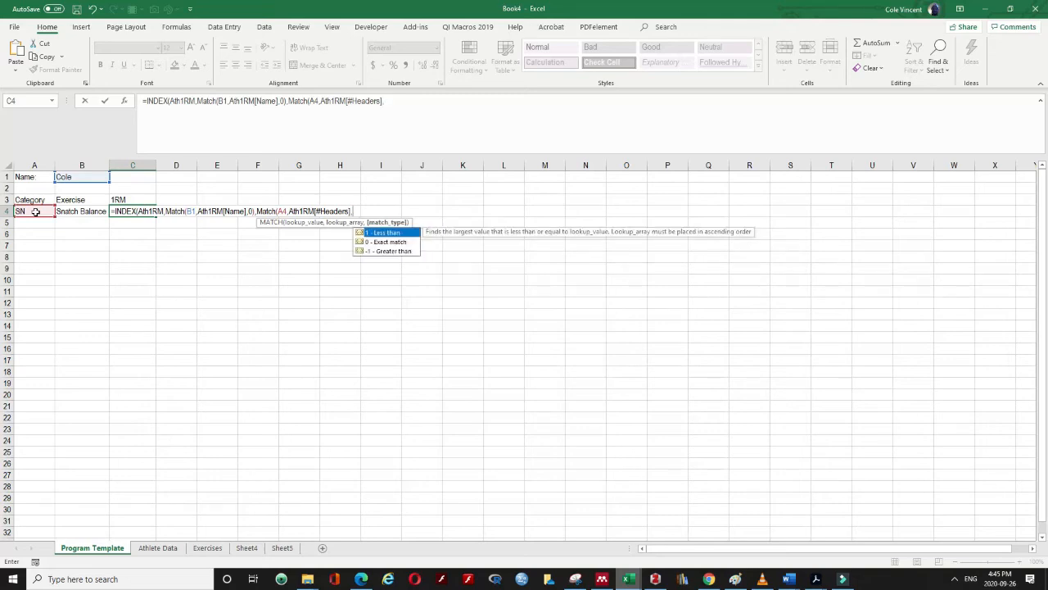
pyautogui.write('0))')
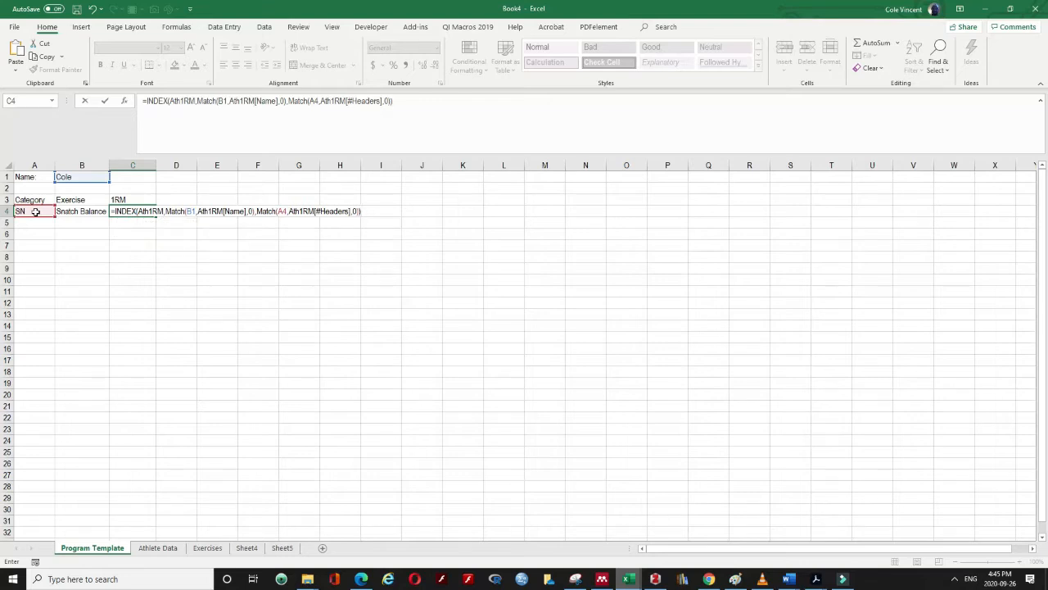
pyautogui.press('Return')
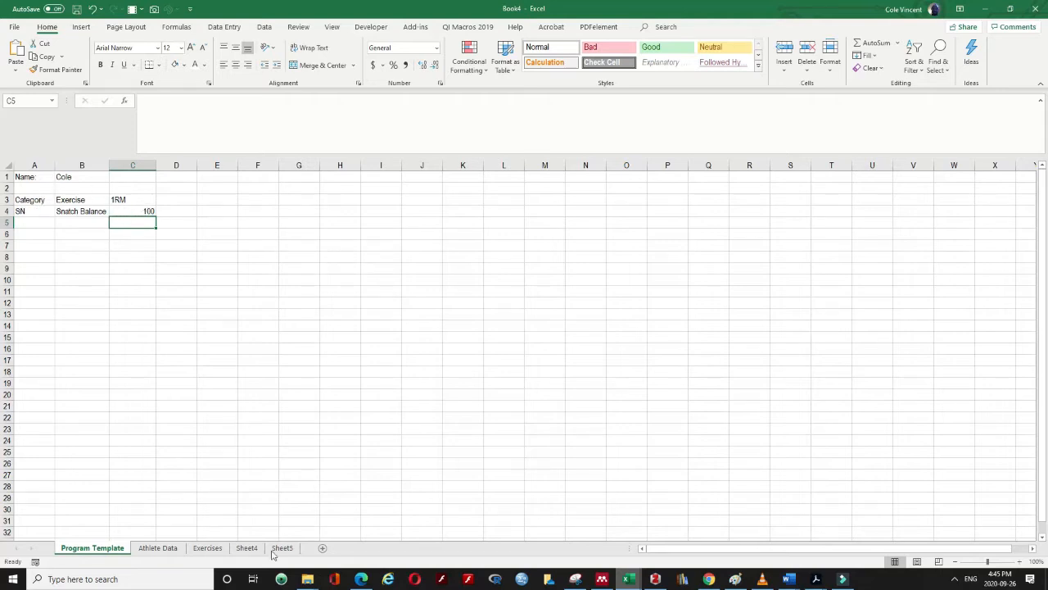
# Check the Athlete Data table, then set A4 to CL and B4 to Hang Clean
pyautogui.click(157, 549)
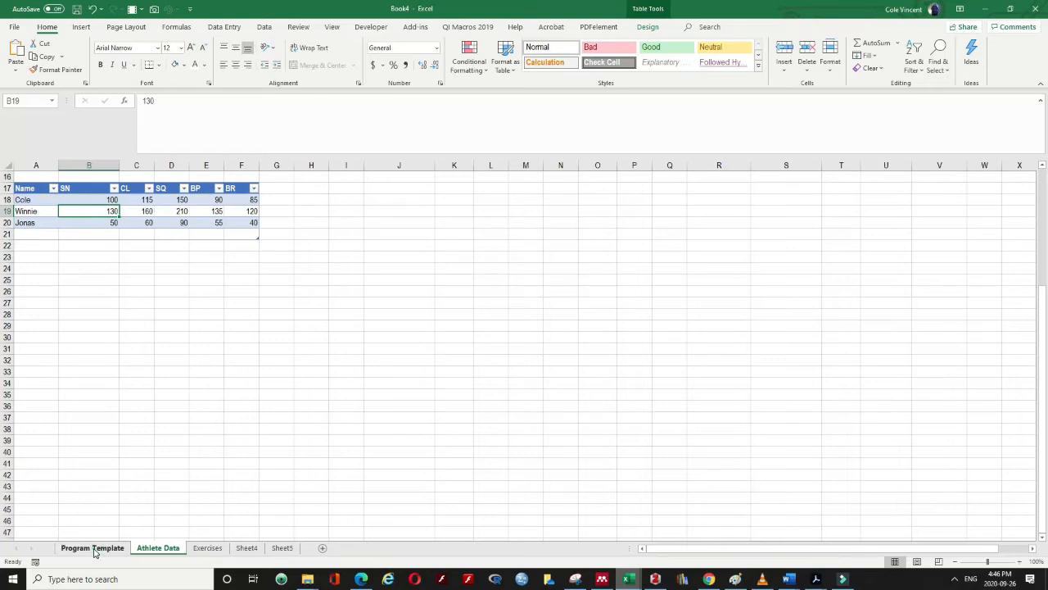
pyautogui.click(94, 550)
pyautogui.click(31, 211)
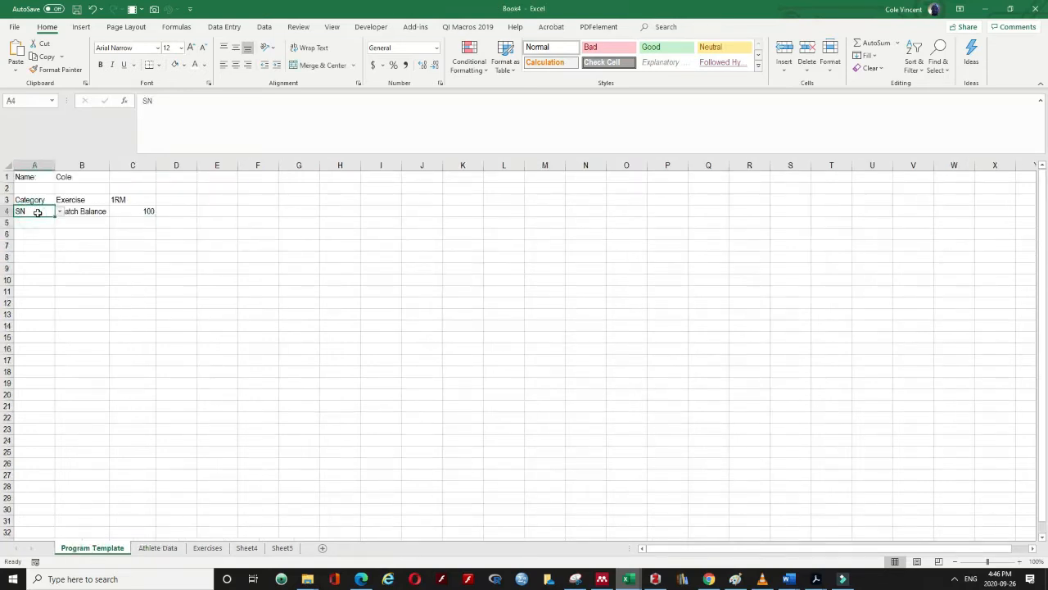
pyautogui.click(59, 212)
pyautogui.click(41, 233)
pyautogui.click(98, 211)
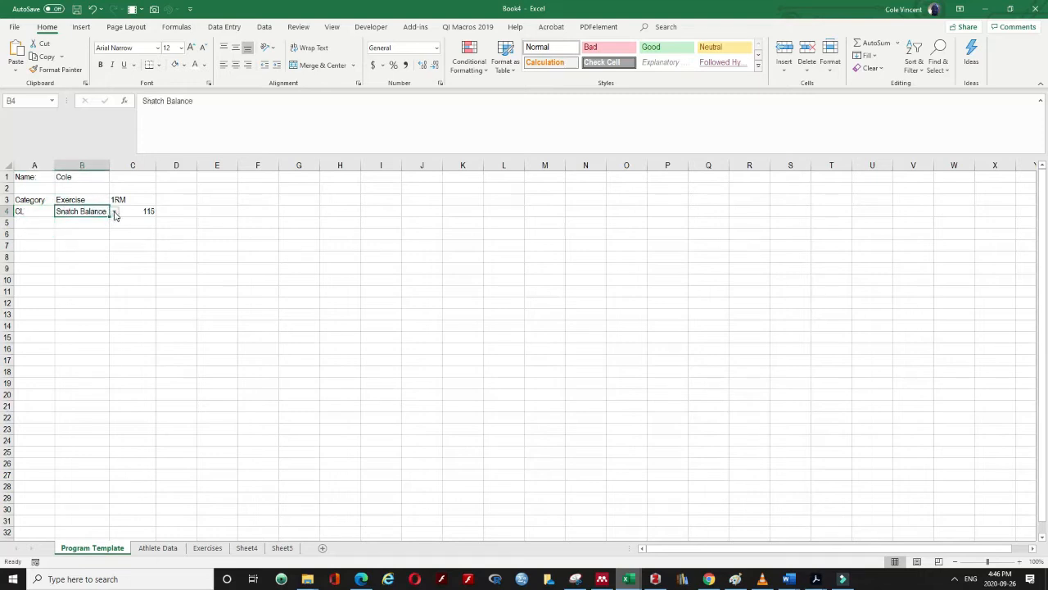
pyautogui.click(114, 211)
pyautogui.click(92, 228)
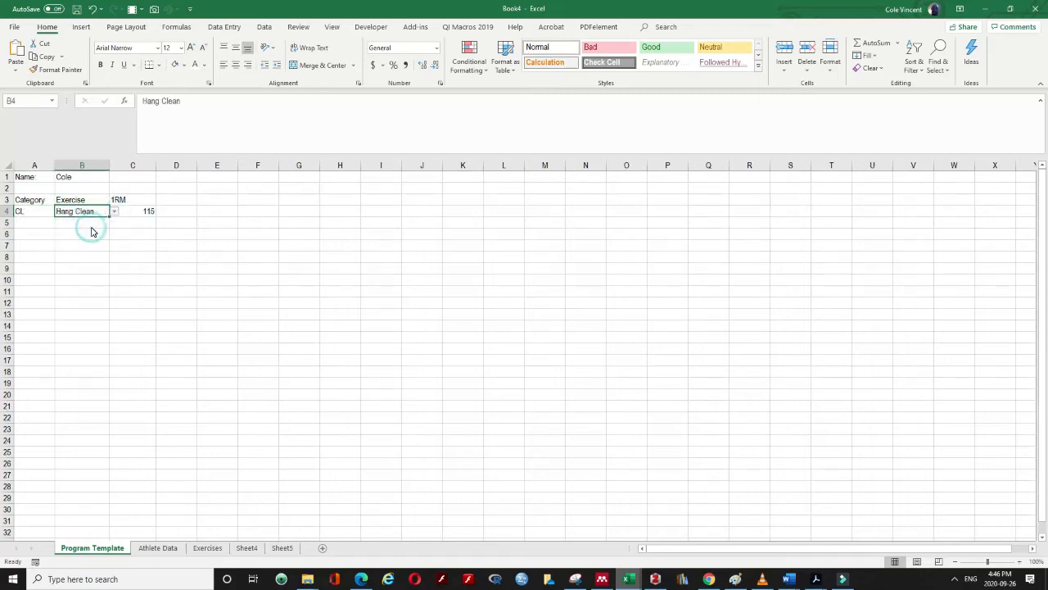
# Switch B1 to the second athlete and verify the 160 1RM against Athlete Data
pyautogui.click(76, 174)
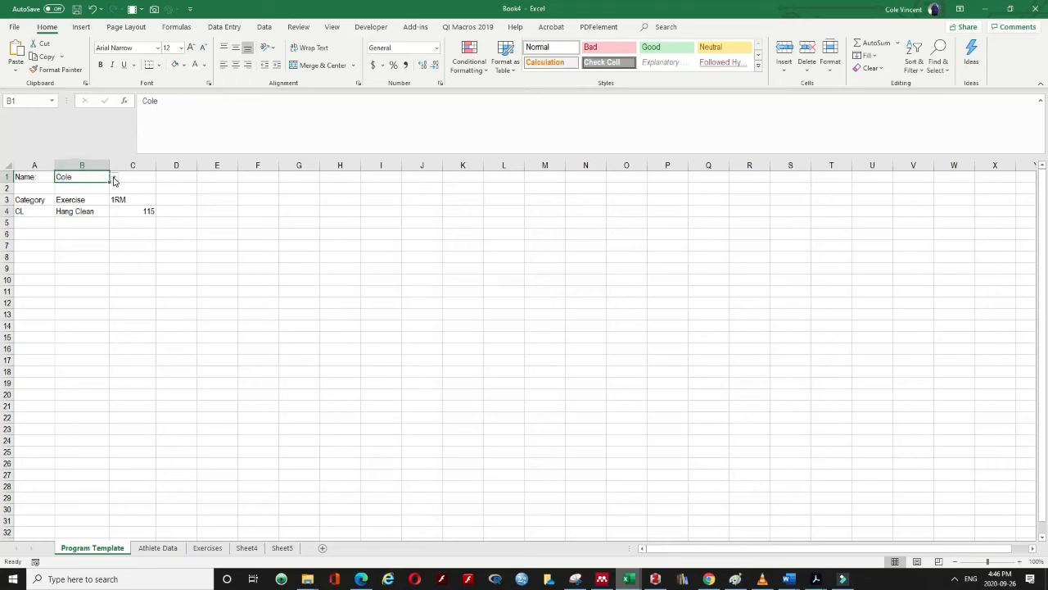
pyautogui.click(113, 177)
pyautogui.click(104, 194)
pyautogui.click(169, 549)
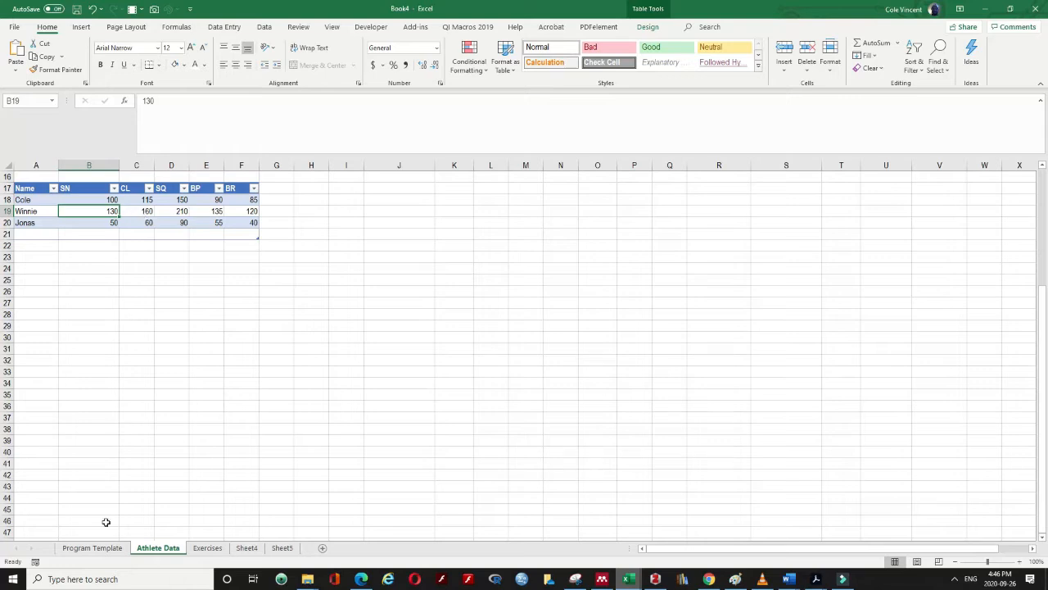
pyautogui.click(94, 551)
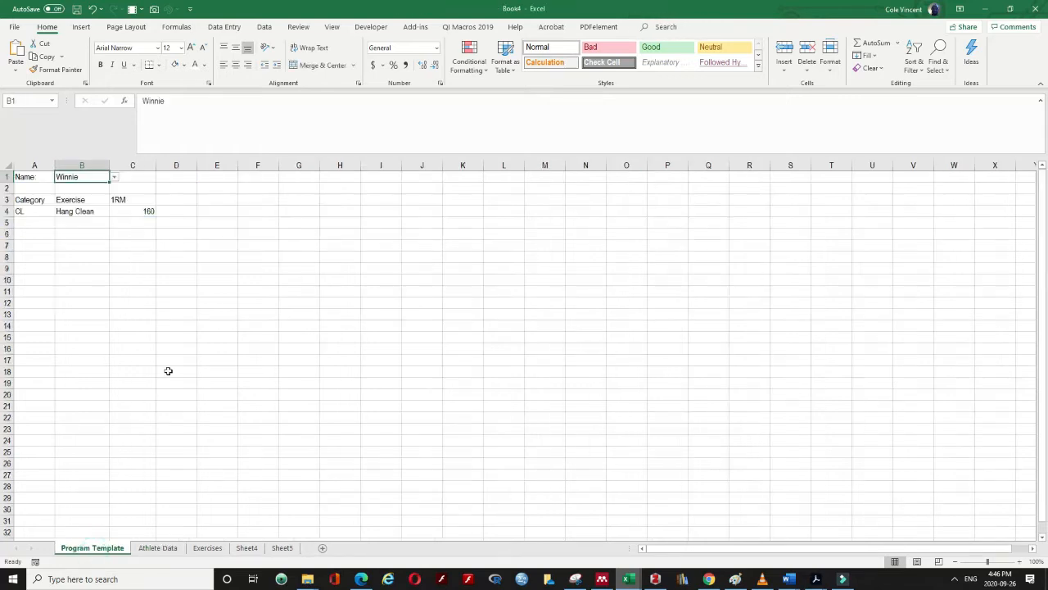
pyautogui.moveTo(41, 196); pyautogui.dragTo(138, 212)
# Centre-align the header and value cells A3:C4
pyautogui.click(235, 65)
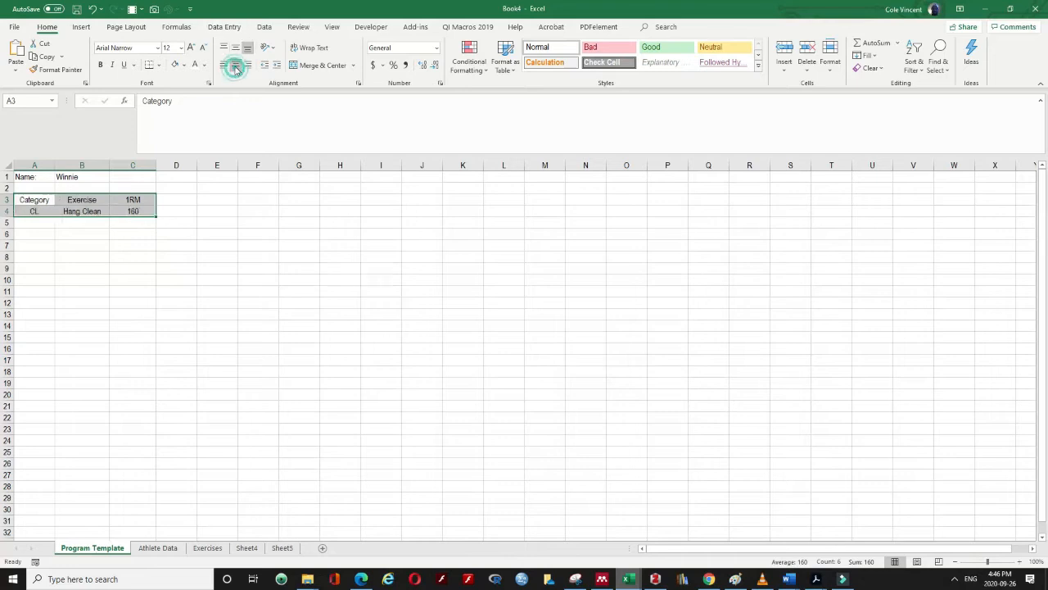
pyautogui.click(170, 255)
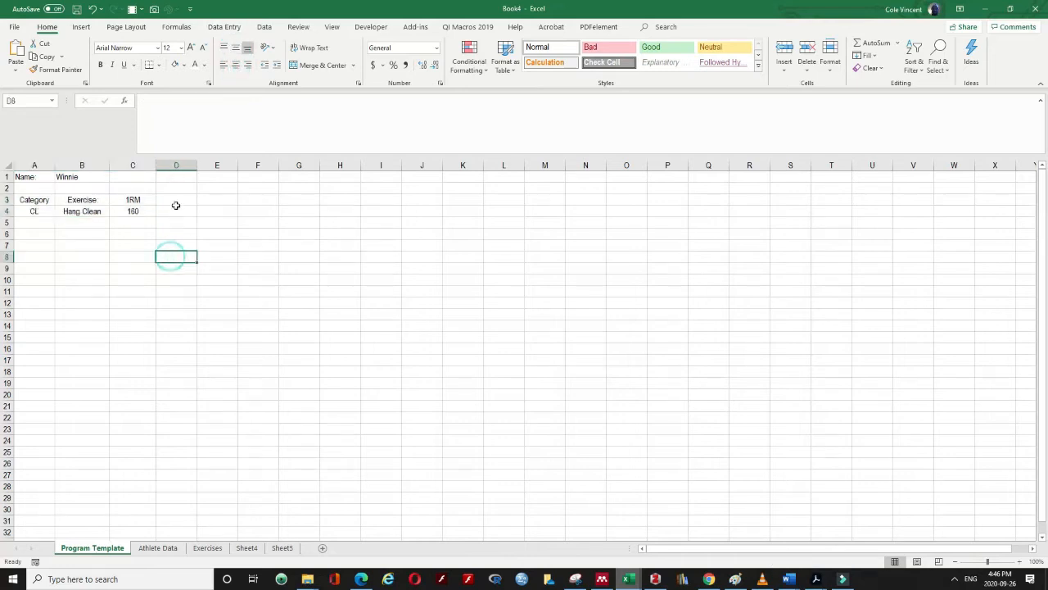
pyautogui.click(175, 198)
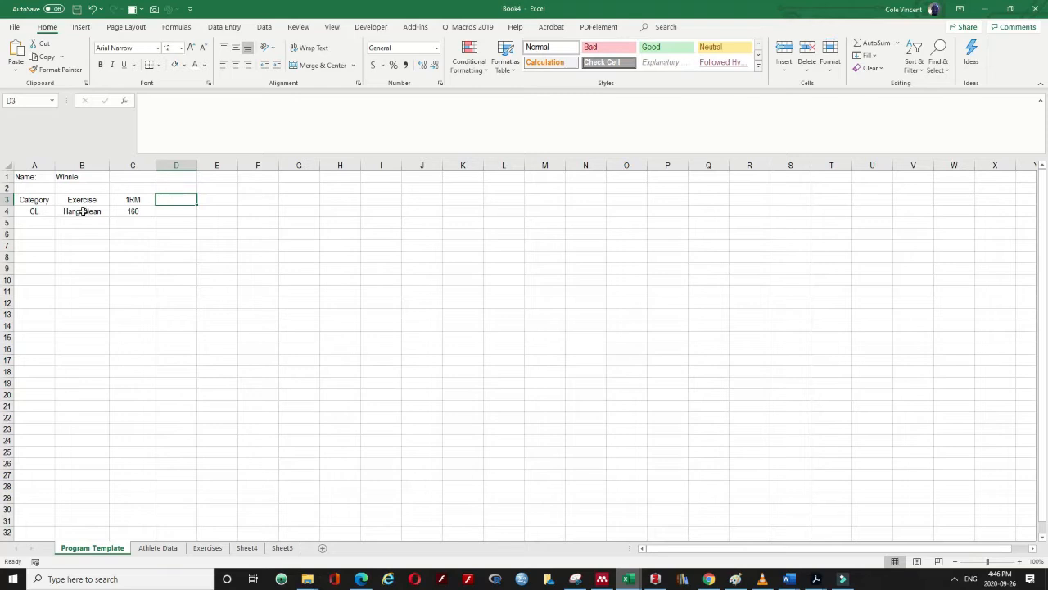
# Set A4 to SQ and B4 to Front Squat, giving a 1RM of 210
pyautogui.click(51, 213)
pyautogui.click(59, 212)
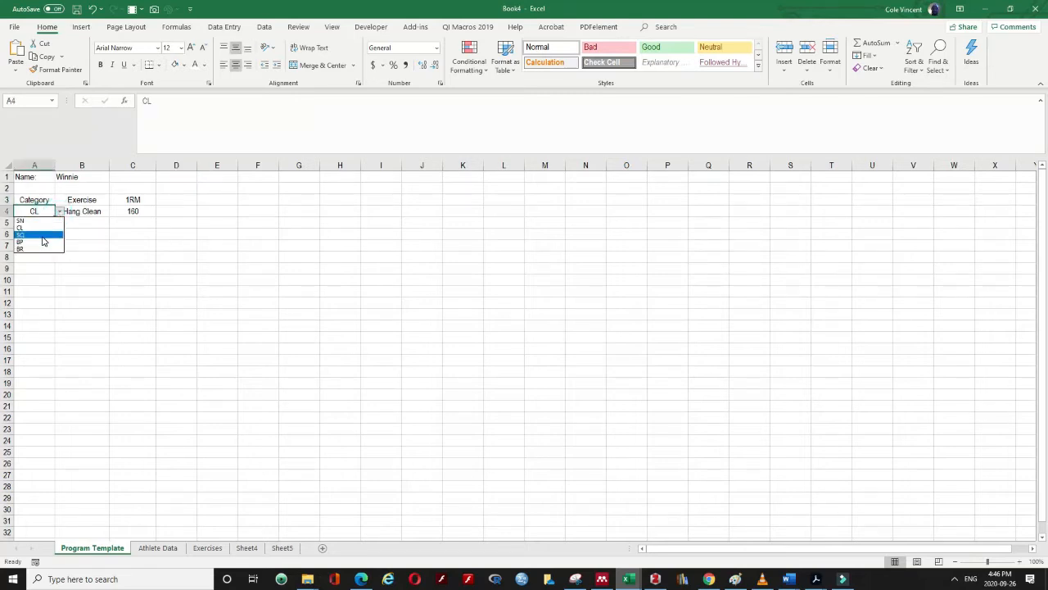
pyautogui.click(40, 234)
pyautogui.click(97, 214)
pyautogui.click(114, 212)
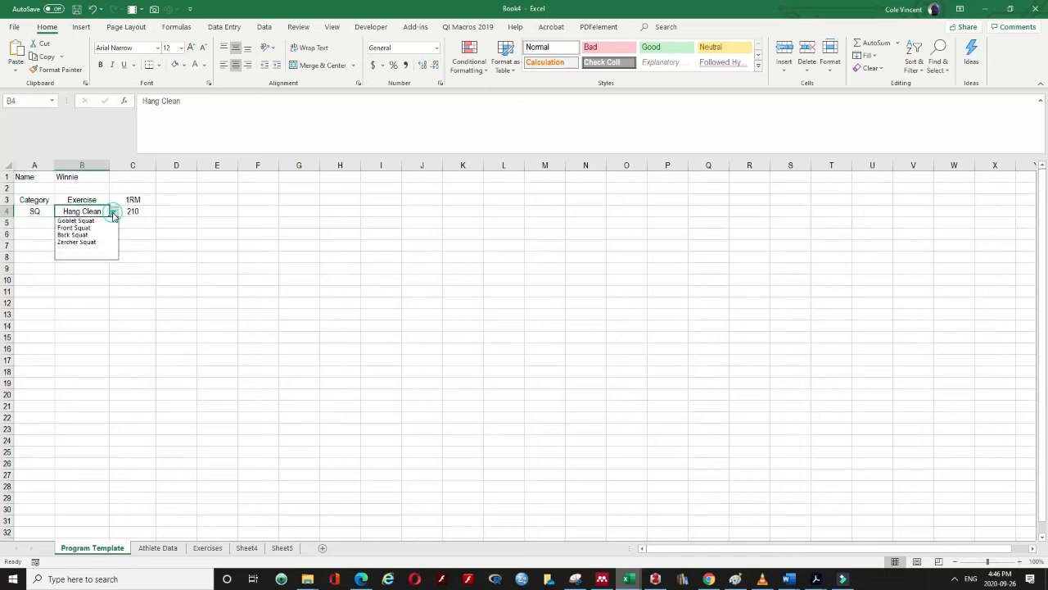
pyautogui.click(96, 222)
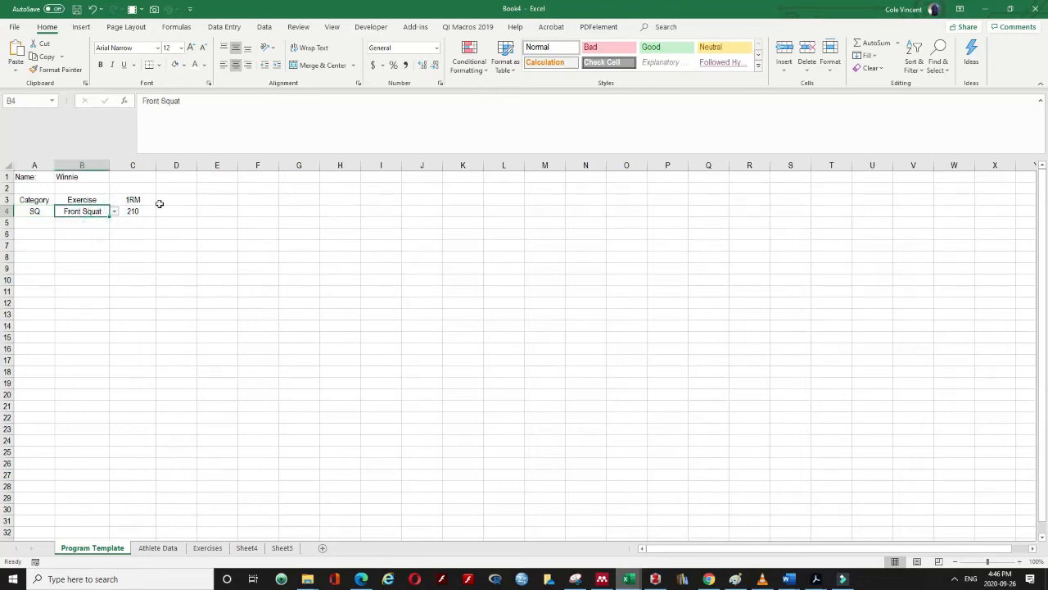
pyautogui.click(159, 200)
# Enter the TEMPO (E:I:C:I) heading in D3, autofit column D, and put 4:1:X:0 in D4
pyautogui.write('TEMPO')
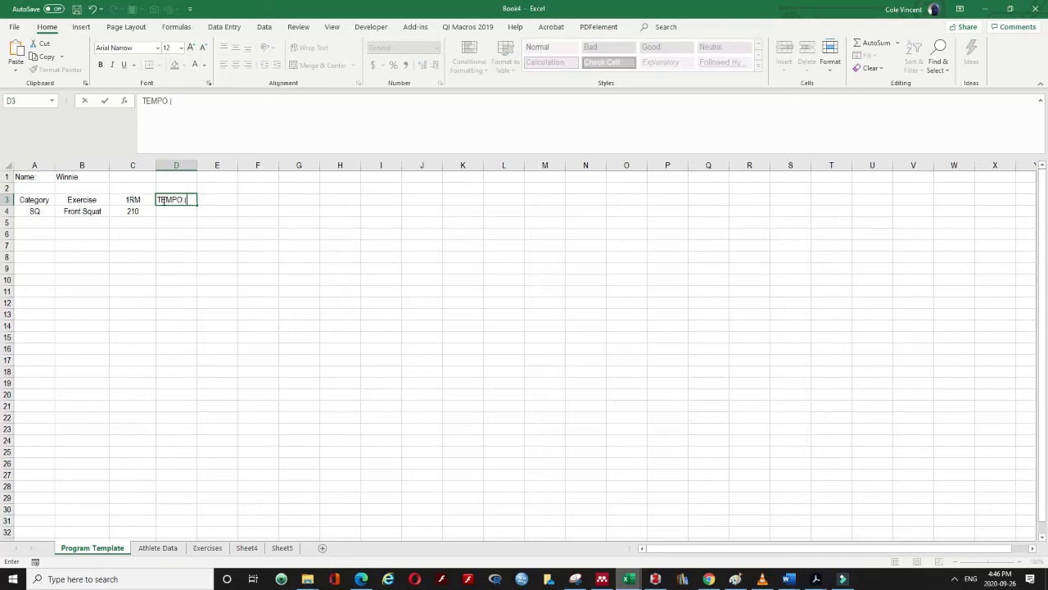
pyautogui.write(' (E:I:C:I)')
pyautogui.press('Return')
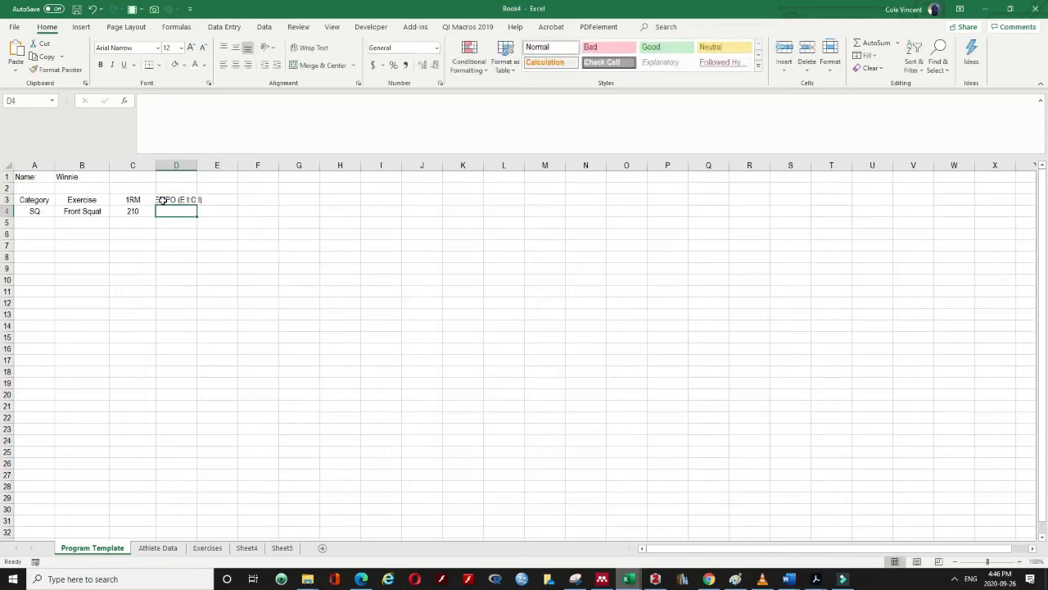
pyautogui.doubleClick(197, 165)
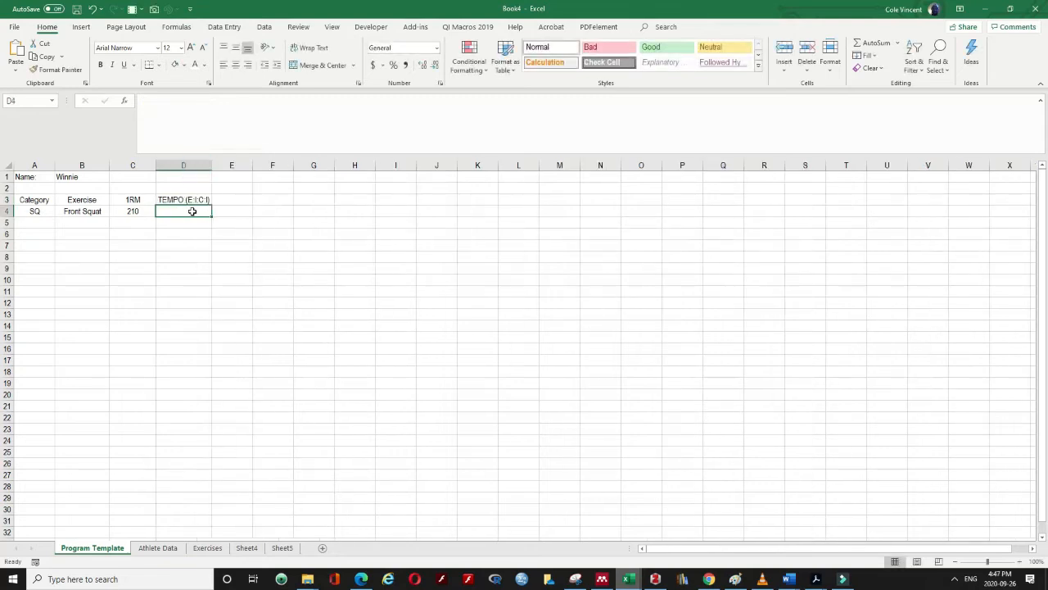
pyautogui.write('4')
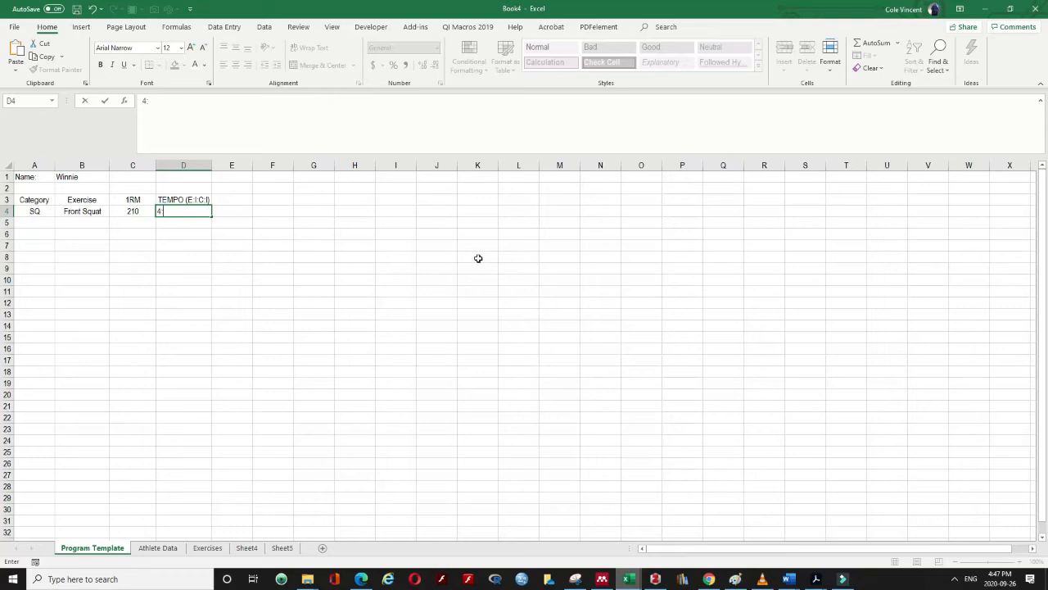
pyautogui.write(':1:X:0')
pyautogui.press('Return')
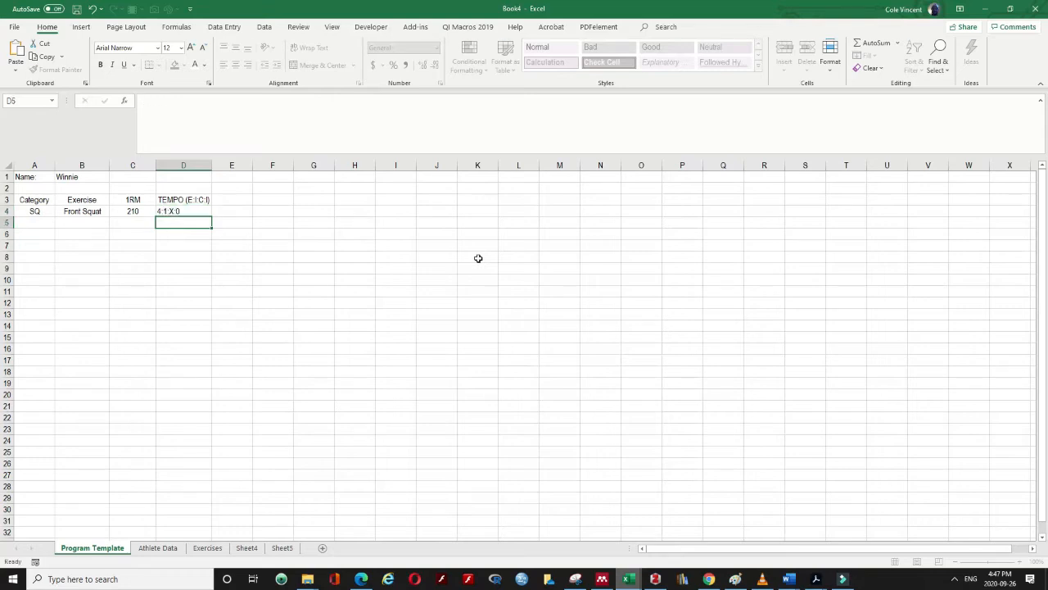
# Add the REST heading in E3 with 120s below it in E4
pyautogui.click(228, 208)
pyautogui.click(229, 199)
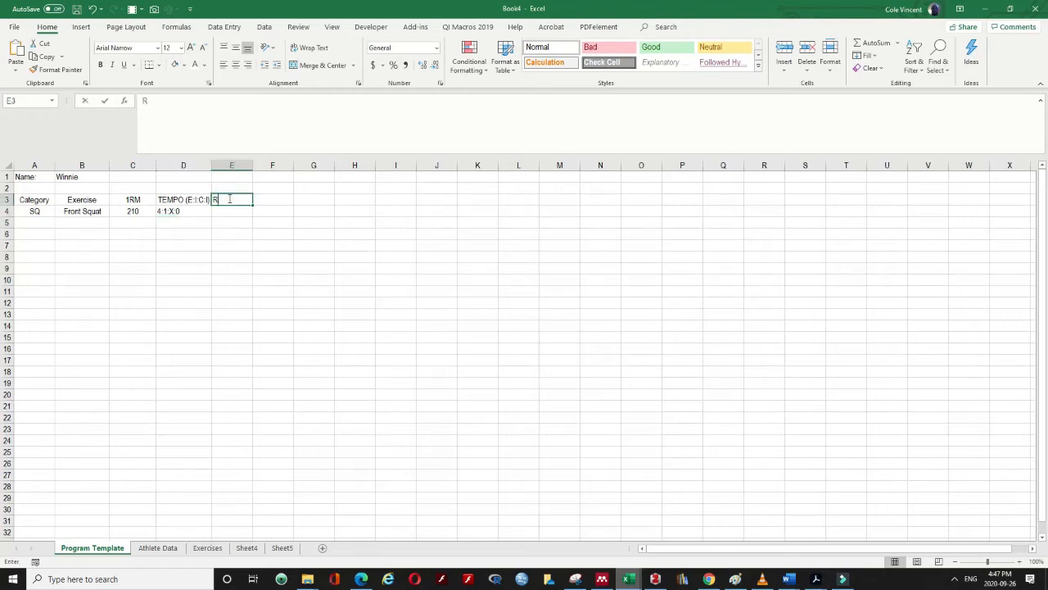
pyautogui.write('REST')
pyautogui.press('Return')
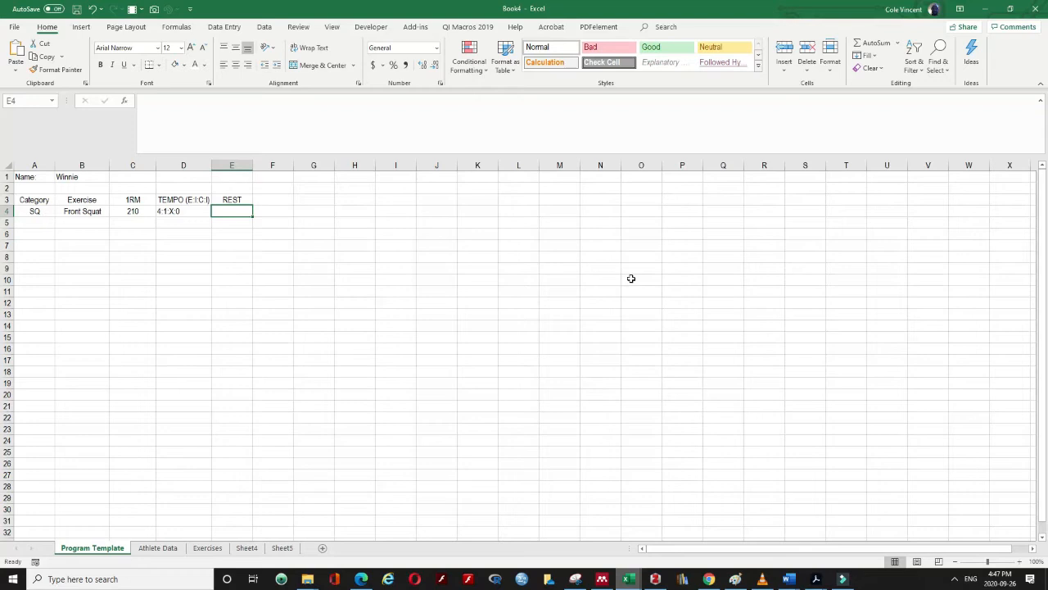
pyautogui.write('120s')
pyautogui.press('Return')
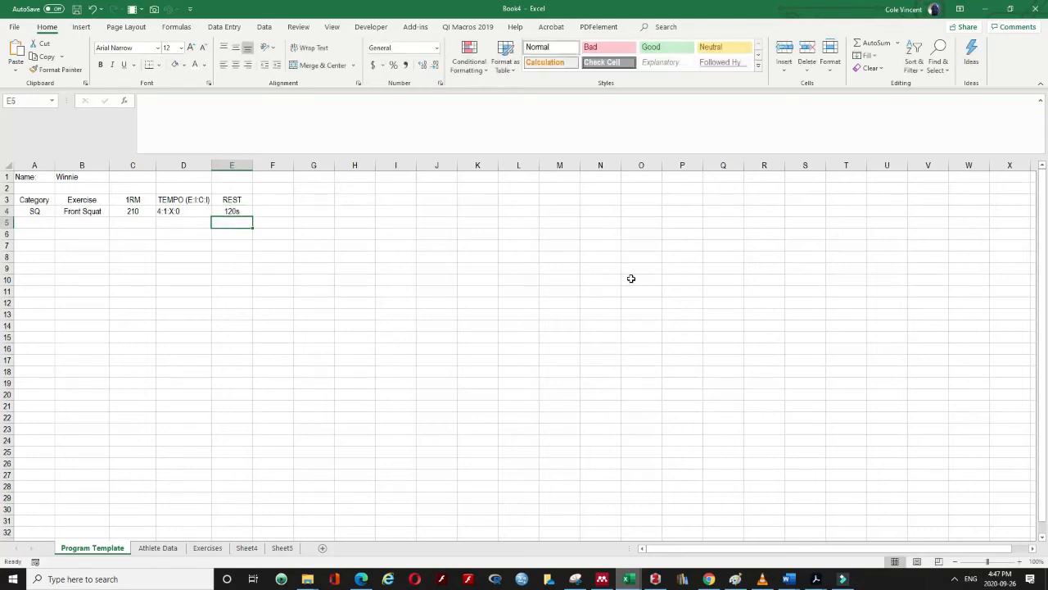
# Fill F3:I3 with the headings Set, Rep, % and Load
pyautogui.click(265, 199)
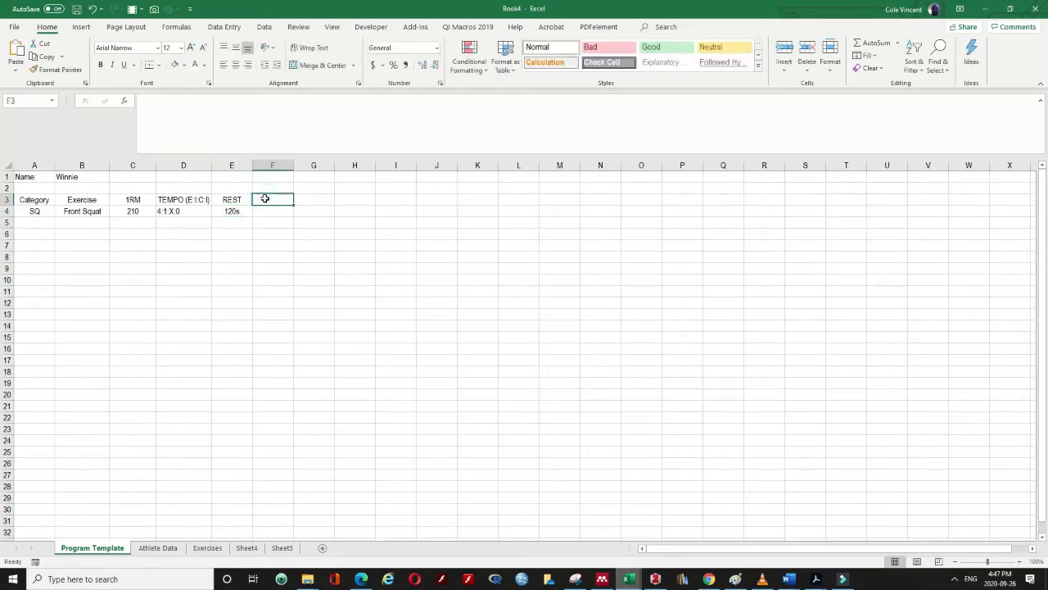
pyautogui.click(226, 212)
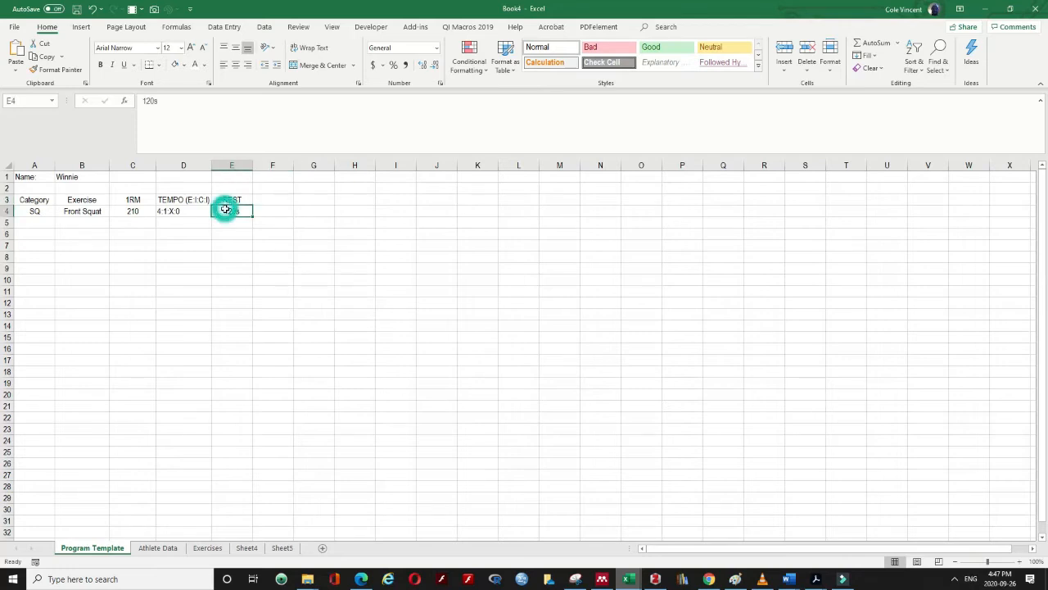
pyautogui.click(267, 199)
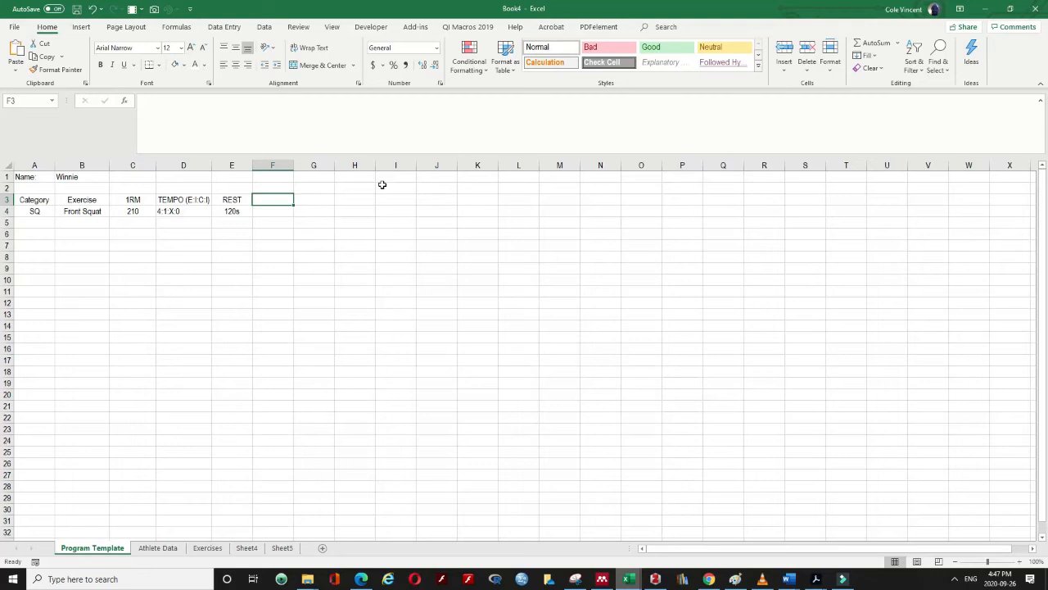
pyautogui.write('Set')
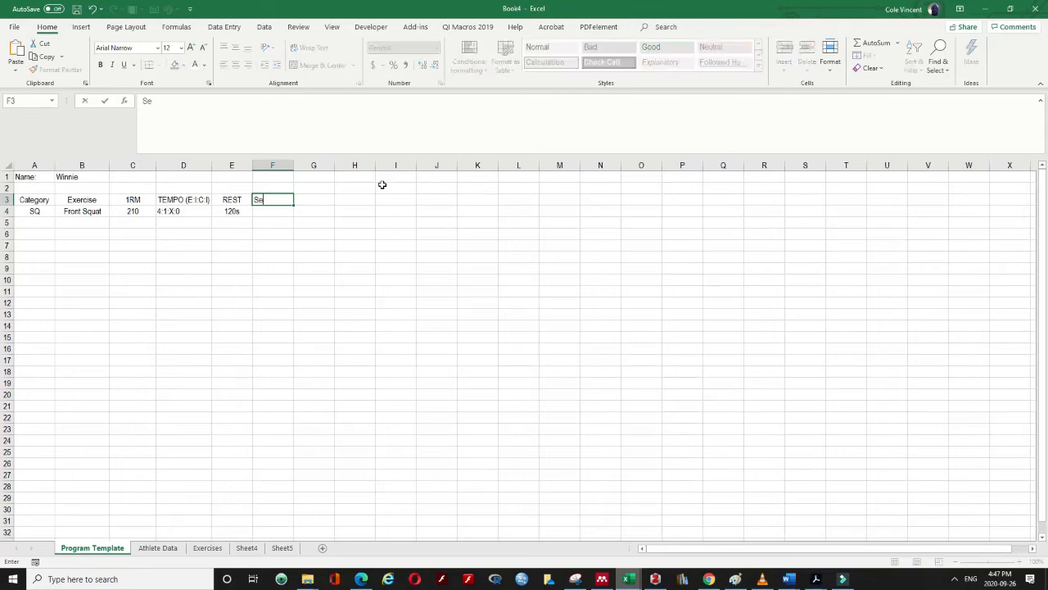
pyautogui.press('Tab')
pyautogui.write('Rep')
pyautogui.press('Tab')
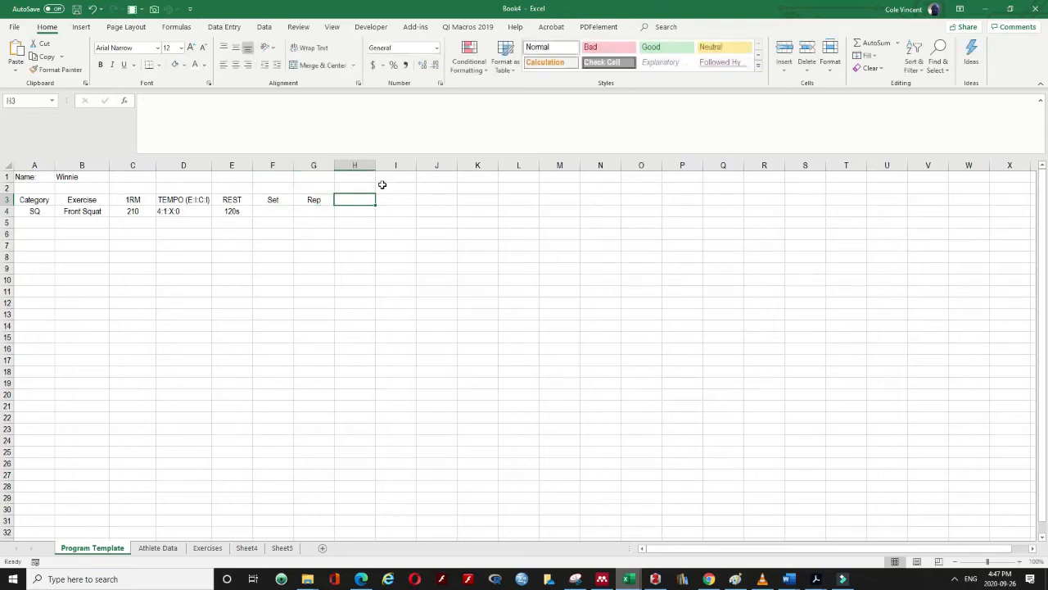
pyautogui.write('Lo')
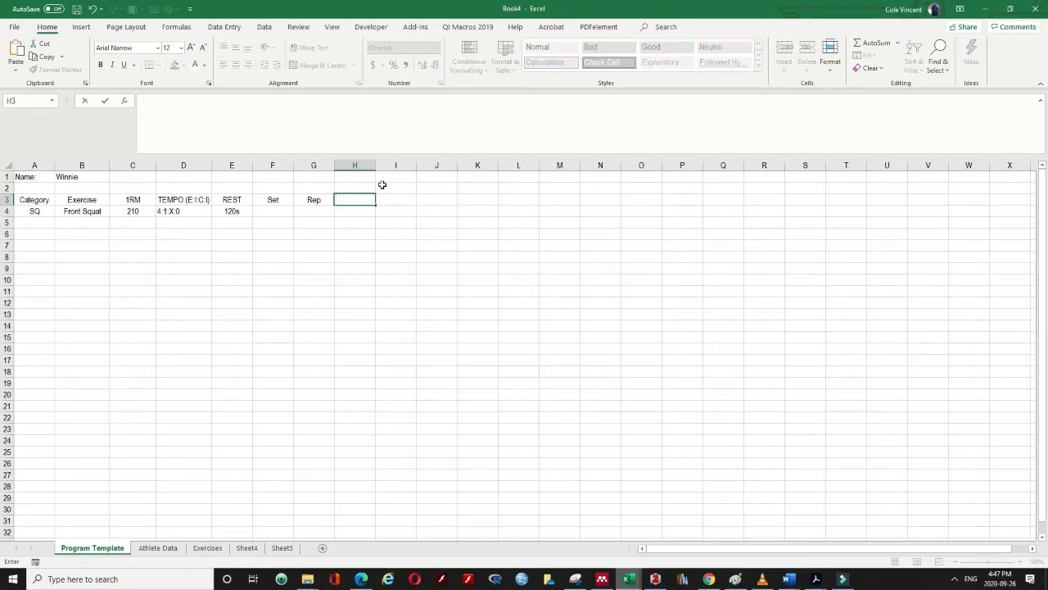
pyautogui.write('%')
pyautogui.press('Tab')
pyautogui.write('Load')
pyautogui.press('Return')
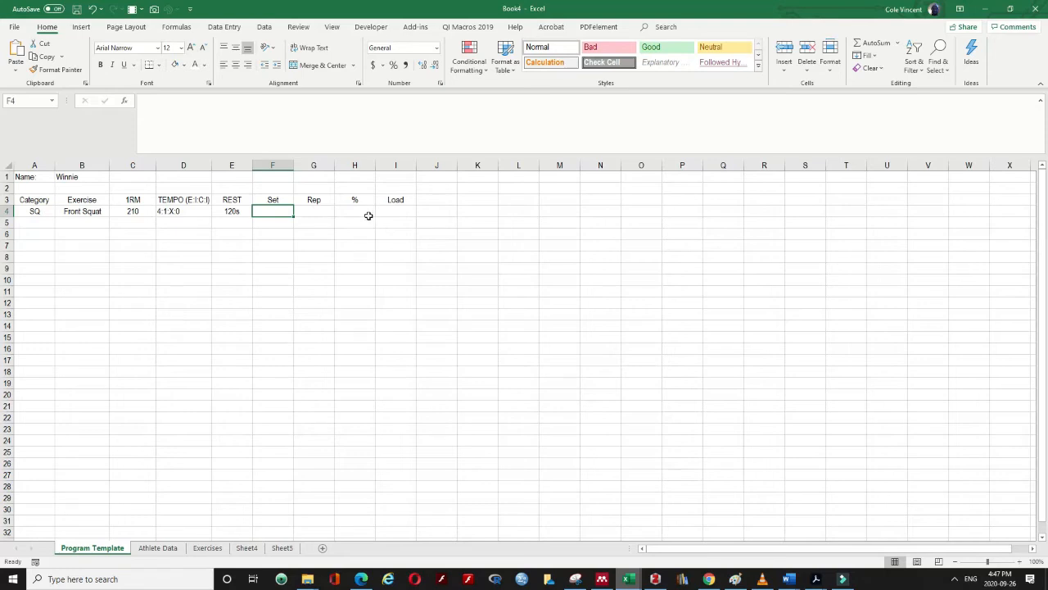
# Enter 3 sets, 10 reps and 0.65 in F4:H4
pyautogui.write('3')
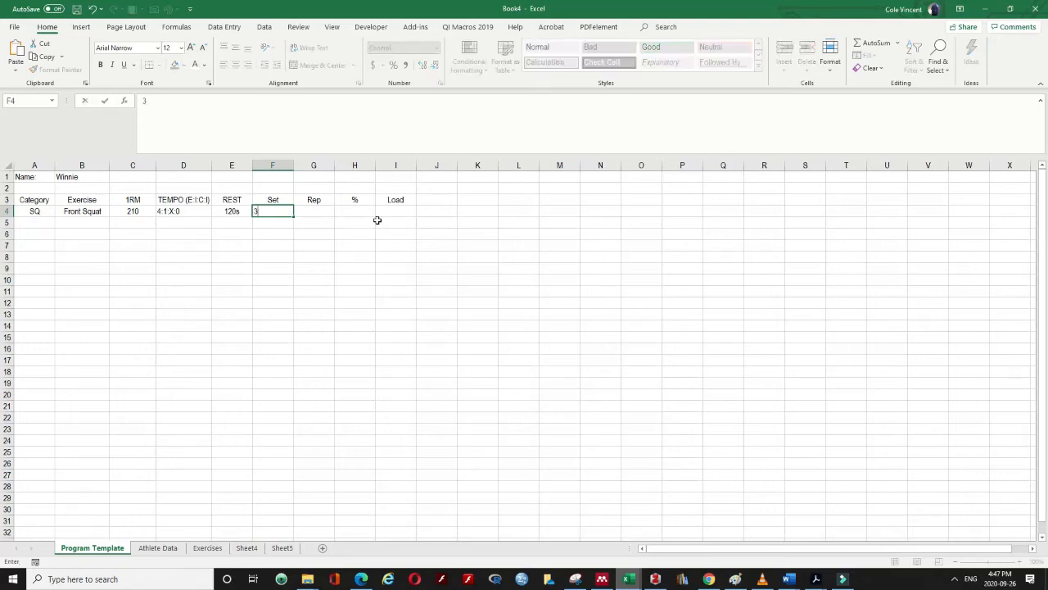
pyautogui.press('Tab')
pyautogui.write('10')
pyautogui.press('Tab')
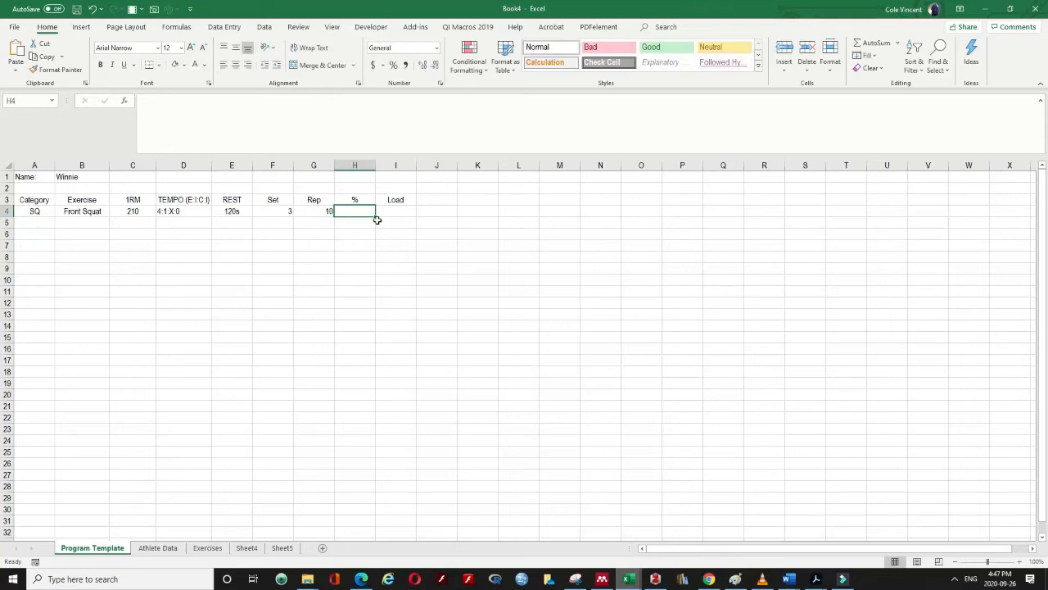
pyautogui.write('65')
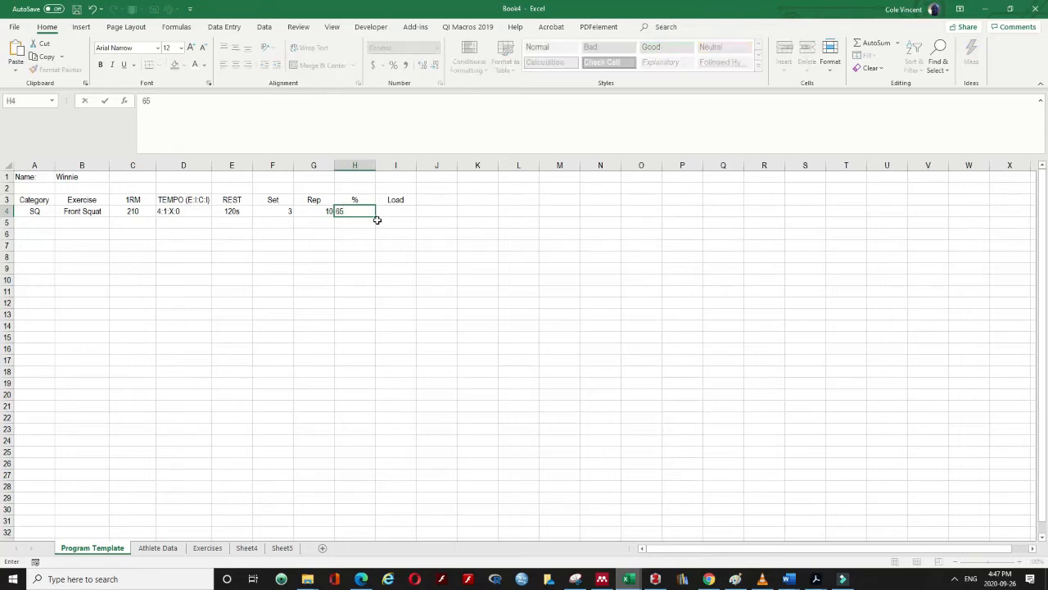
pyautogui.press('BackSpace')
pyautogui.press('BackSpace')
pyautogui.write('0.65')
pyautogui.press('Return')
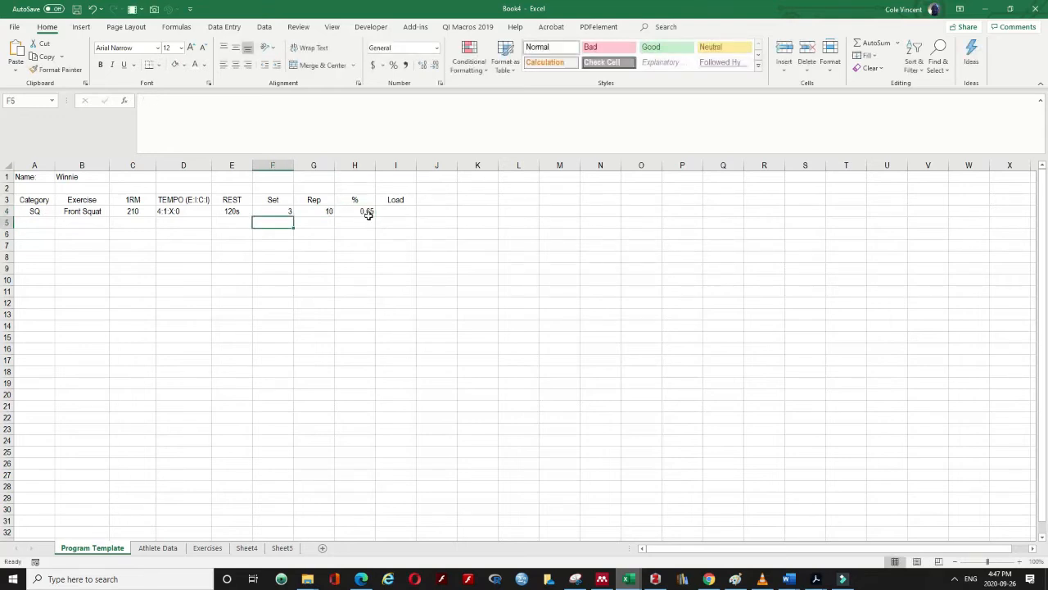
# Apply Percent Style to H4 so it shows 65%
pyautogui.click(368, 214)
pyautogui.click(393, 64)
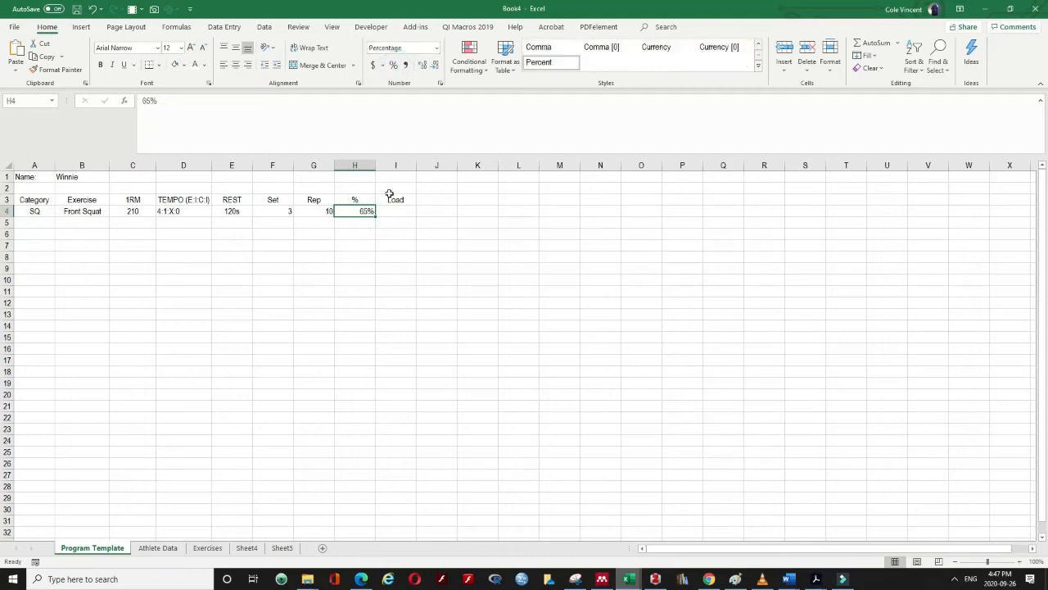
pyautogui.click(353, 233)
pyautogui.click(386, 214)
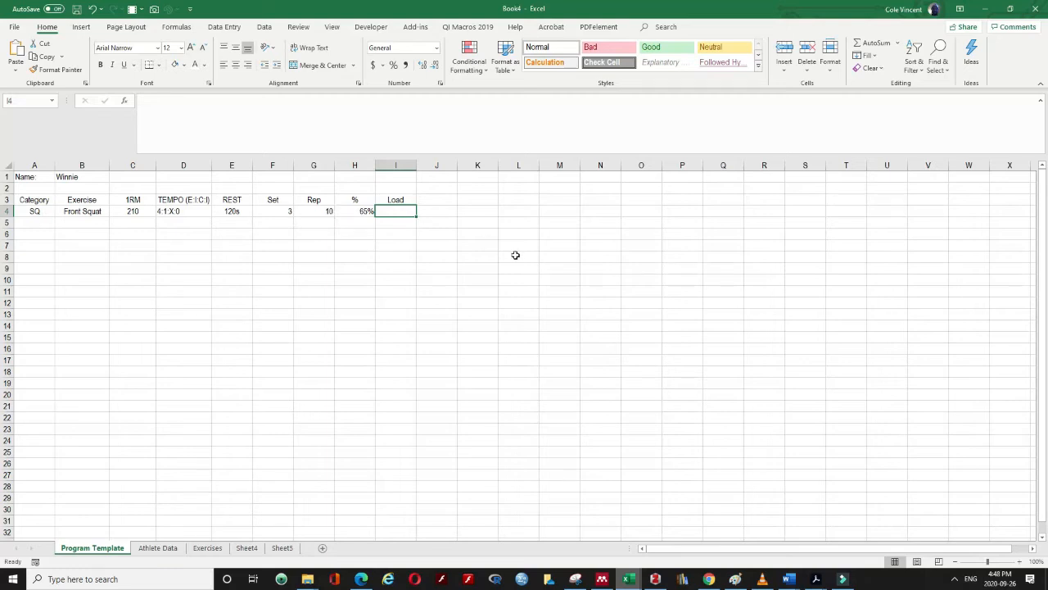
# Enter =H4*C4 in I4 to calculate the 136.5 load
pyautogui.write('=')
pyautogui.press('Left')
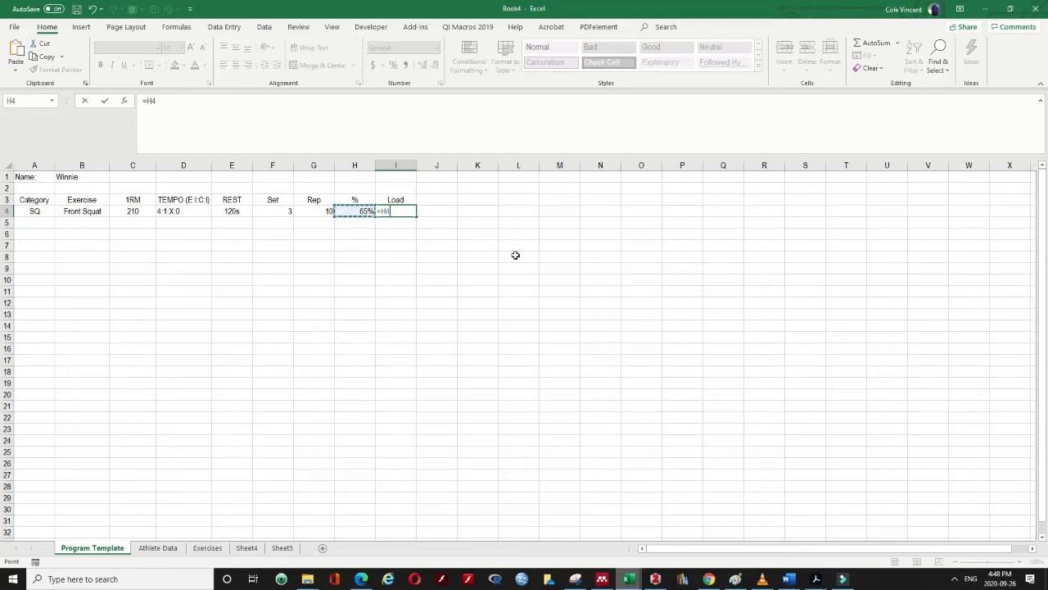
pyautogui.write('*')
pyautogui.click(125, 211)
pyautogui.press('Return')
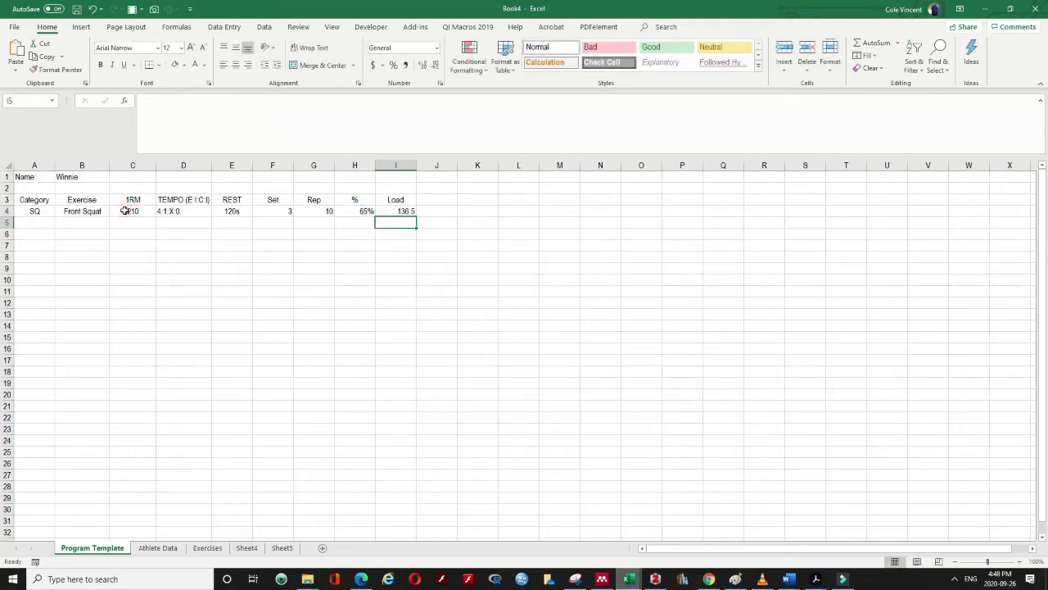
pyautogui.click(412, 212)
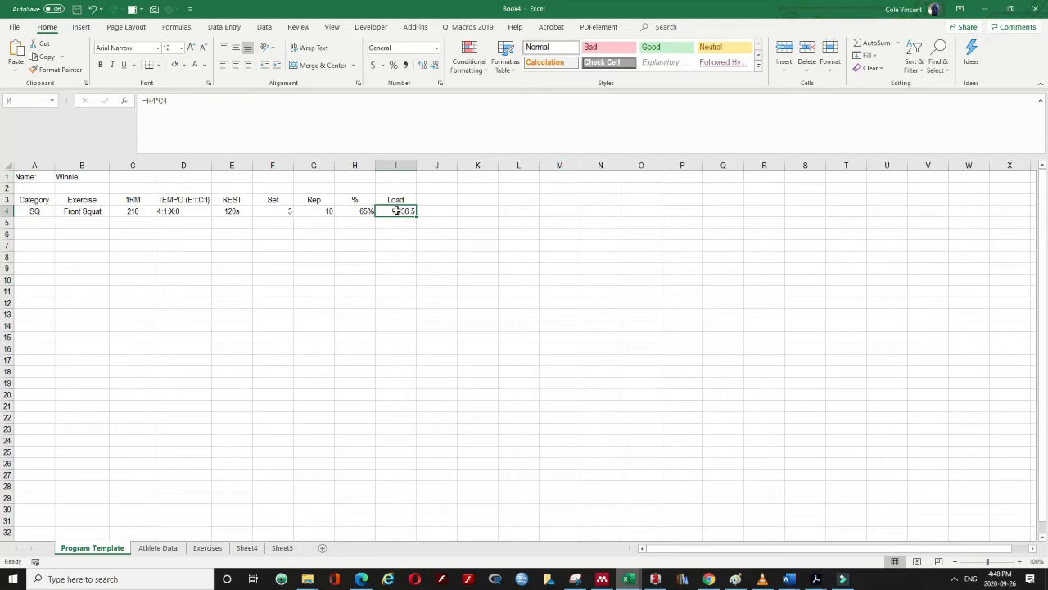
# Wrap the Load formula as =MROUND(H4*C4,5) to round to the nearest 5
pyautogui.click(146, 100)
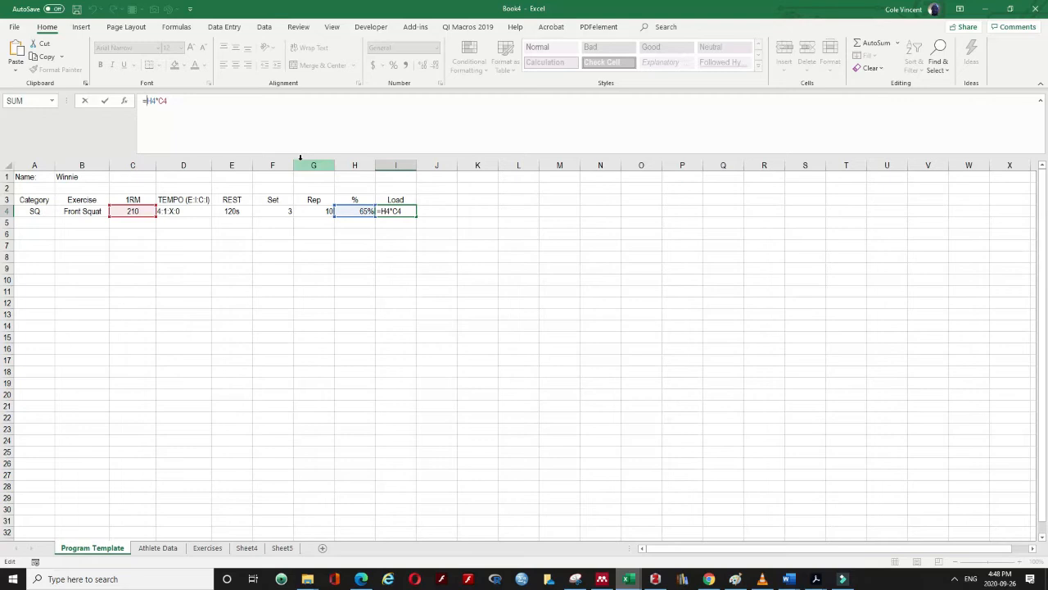
pyautogui.write('MROUND(')
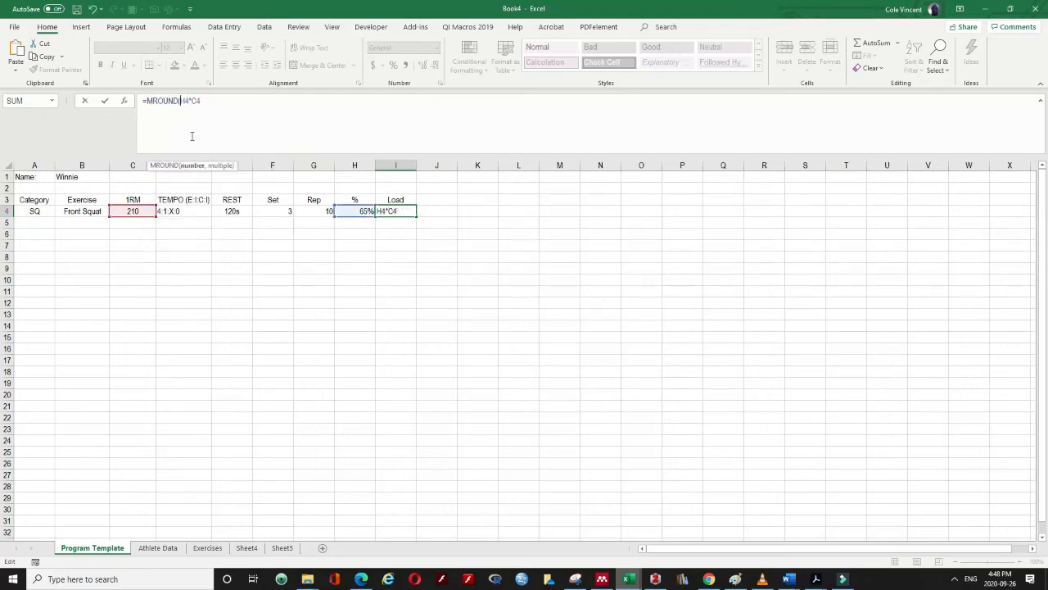
pyautogui.click(187, 101)
pyautogui.click(245, 97)
pyautogui.write(',')
pyautogui.write('5)')
pyautogui.press('Return')
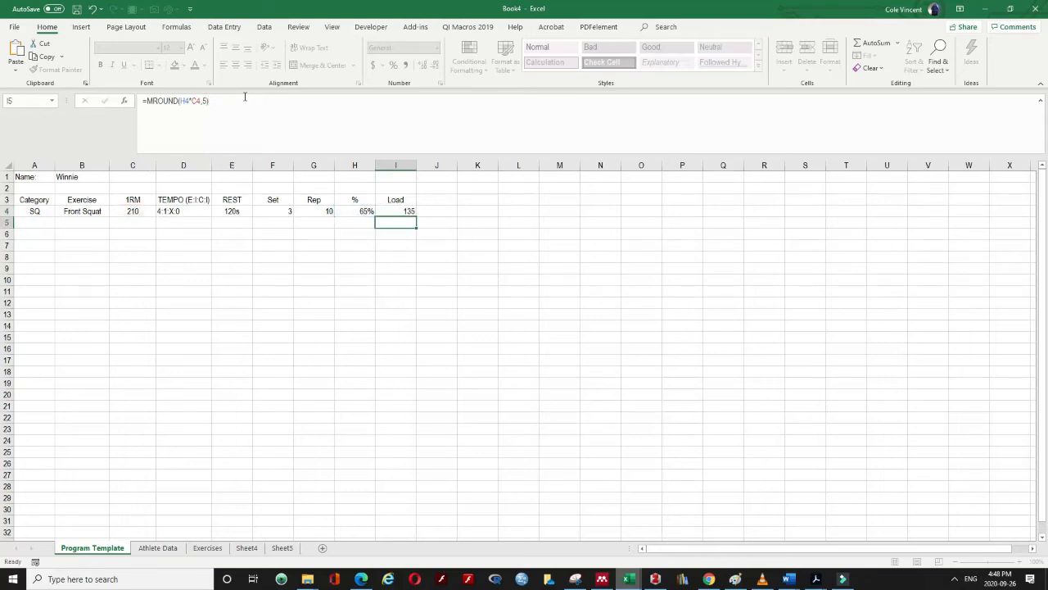
# Change the rounding multiple to 1 so I4 shows 137
pyautogui.click(404, 211)
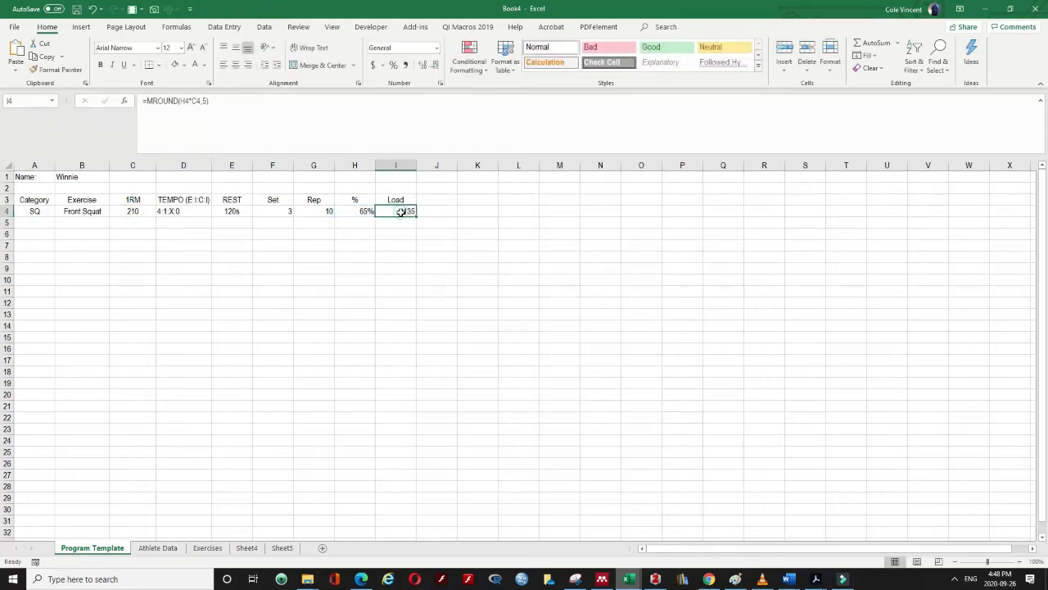
pyautogui.click(244, 108)
pyautogui.press('BackSpace')
pyautogui.press('BackSpace')
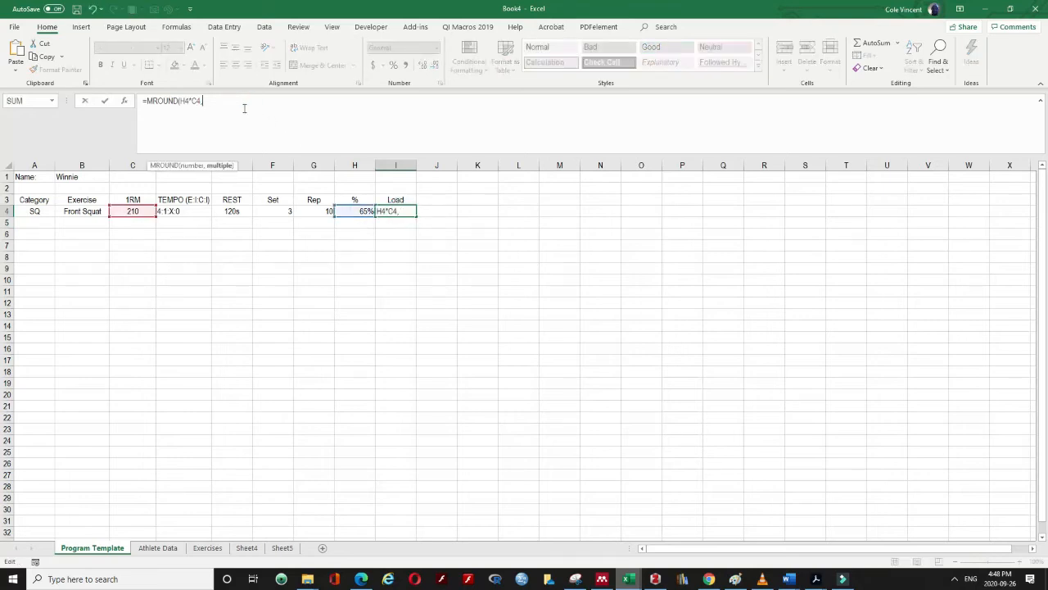
pyautogui.write('1)')
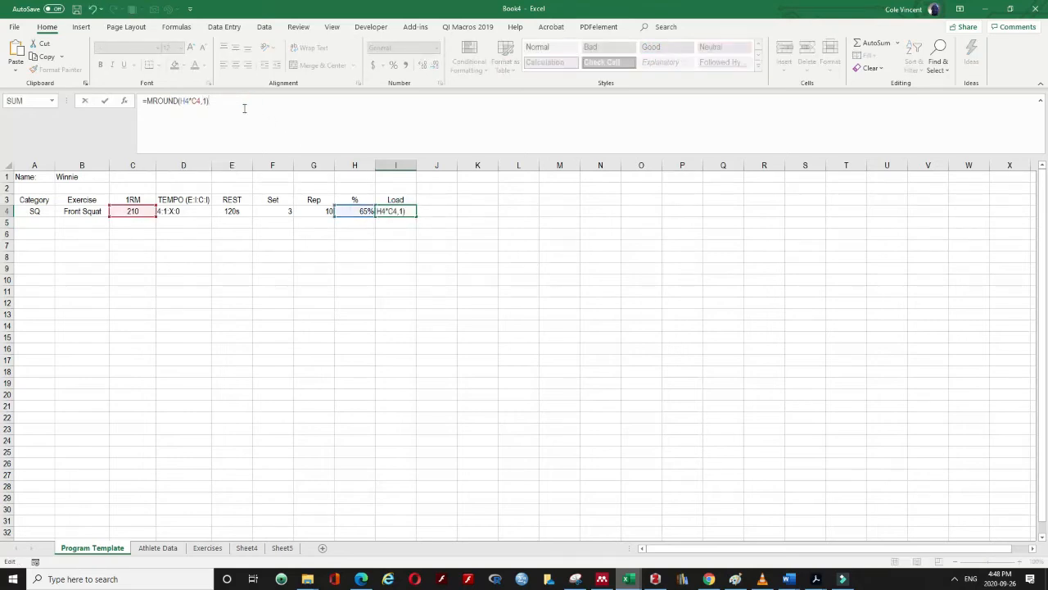
pyautogui.press('Return')
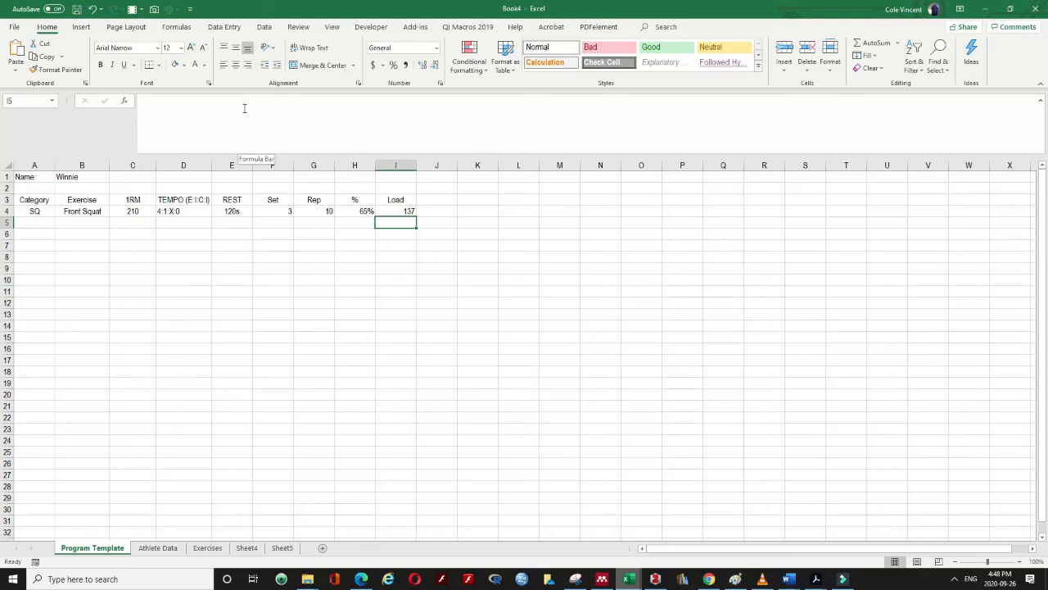
pyautogui.click(401, 211)
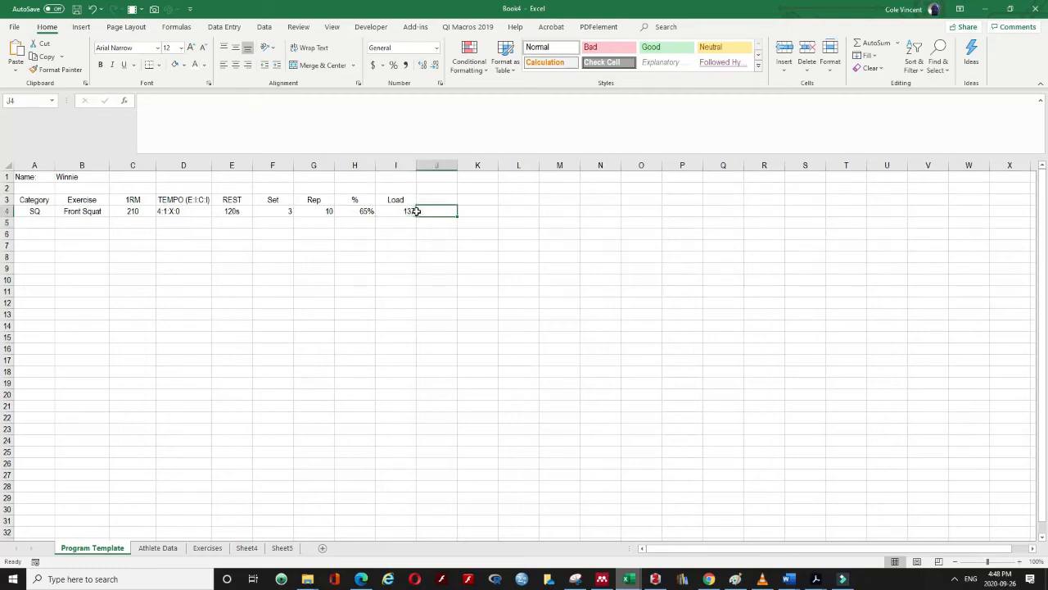
pyautogui.click(206, 102)
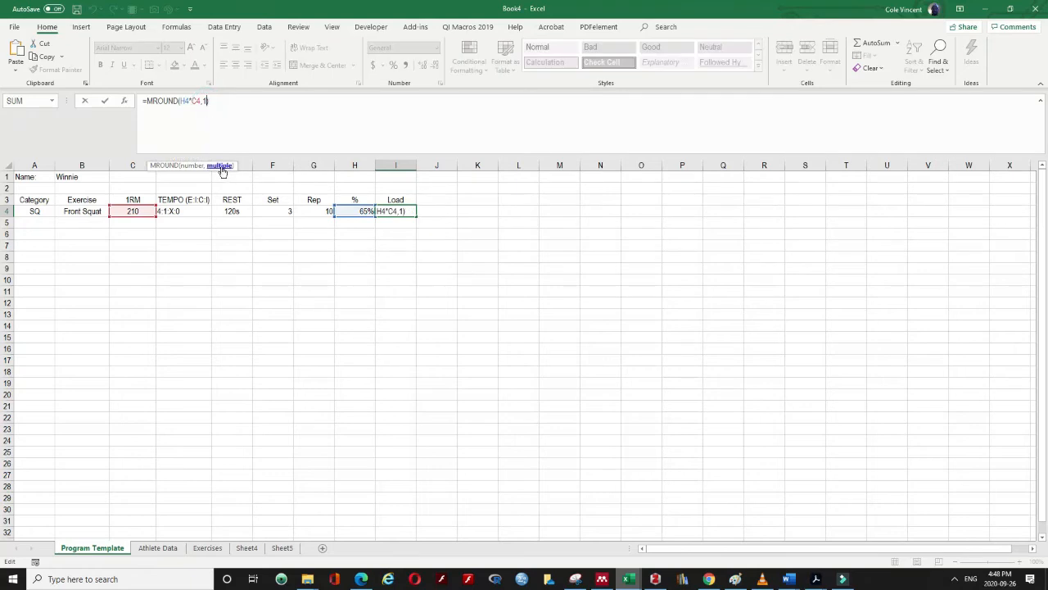
pyautogui.press('Return')
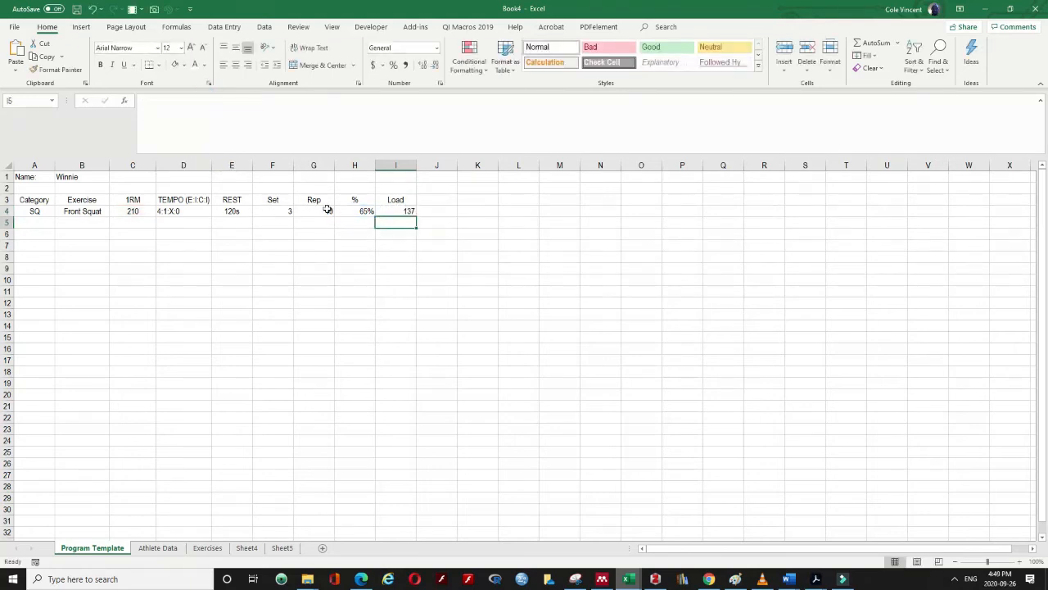
pyautogui.moveTo(47, 199); pyautogui.dragTo(392, 216)
pyautogui.click(394, 233)
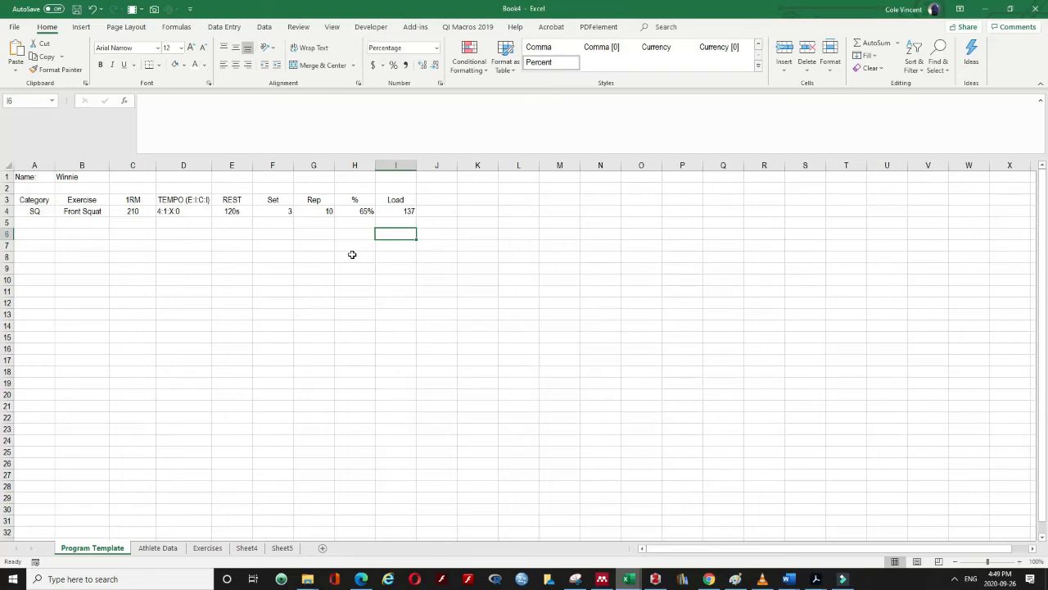
# Add the headers Total Reps in K3 and L-V in L3
pyautogui.click(480, 200)
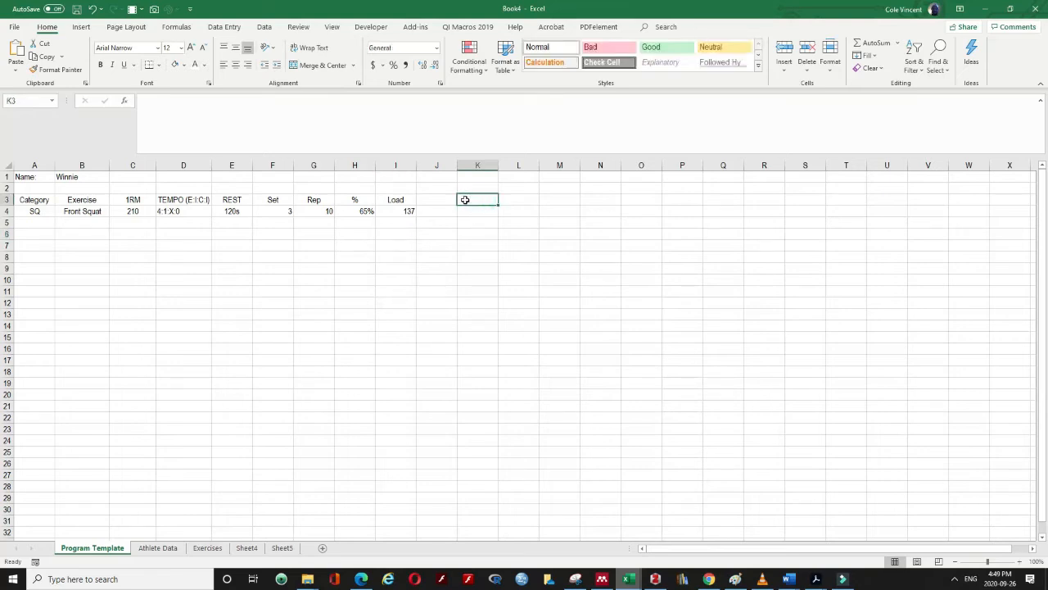
pyautogui.write('Total Reps')
pyautogui.press('Tab')
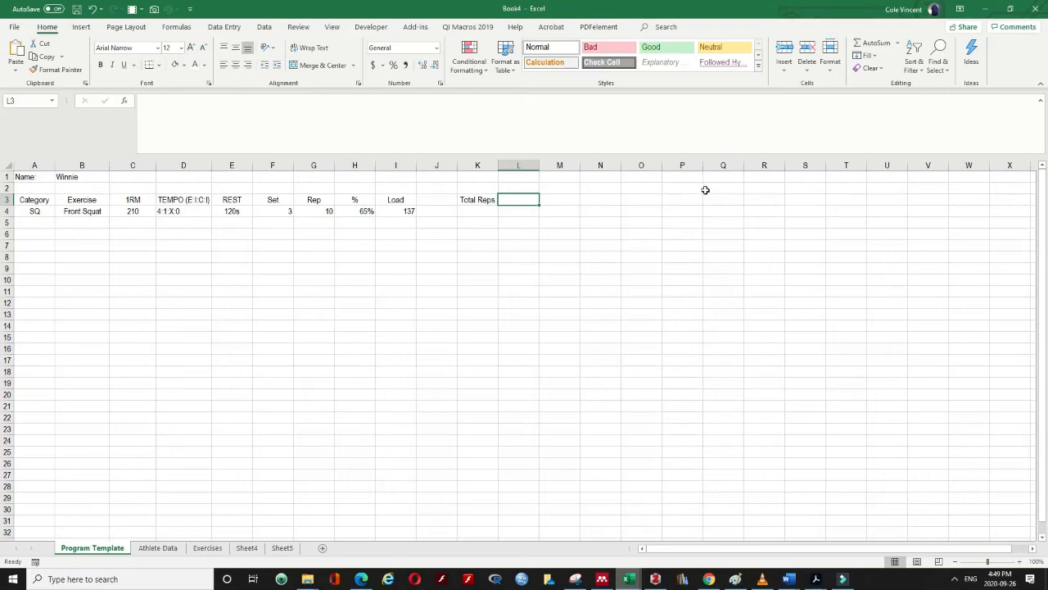
pyautogui.write('L-V')
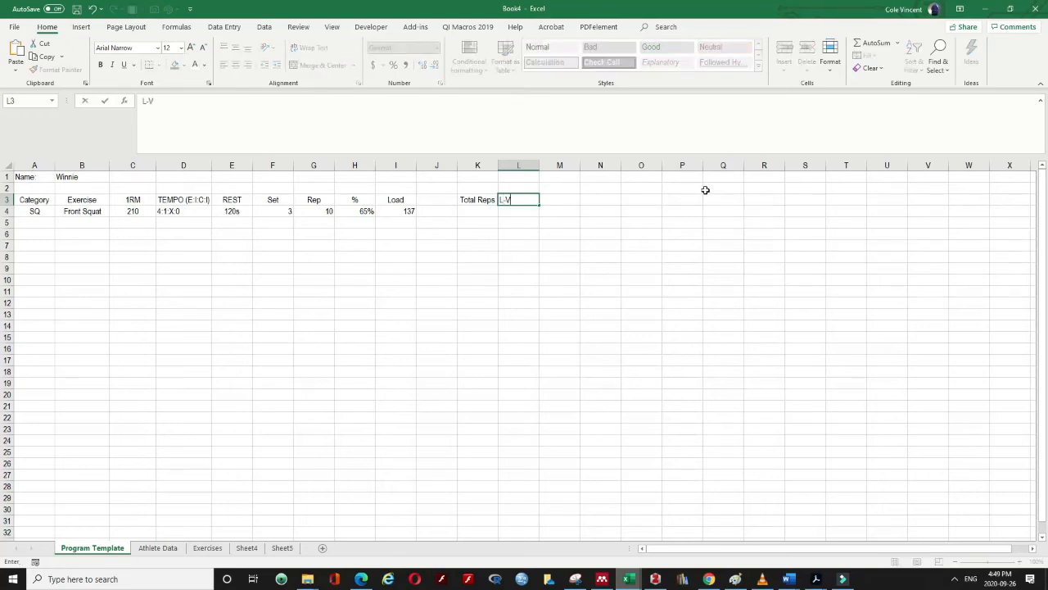
pyautogui.press('Return')
# Enter =G4*F4 in K4 to total the reps
pyautogui.write('=')
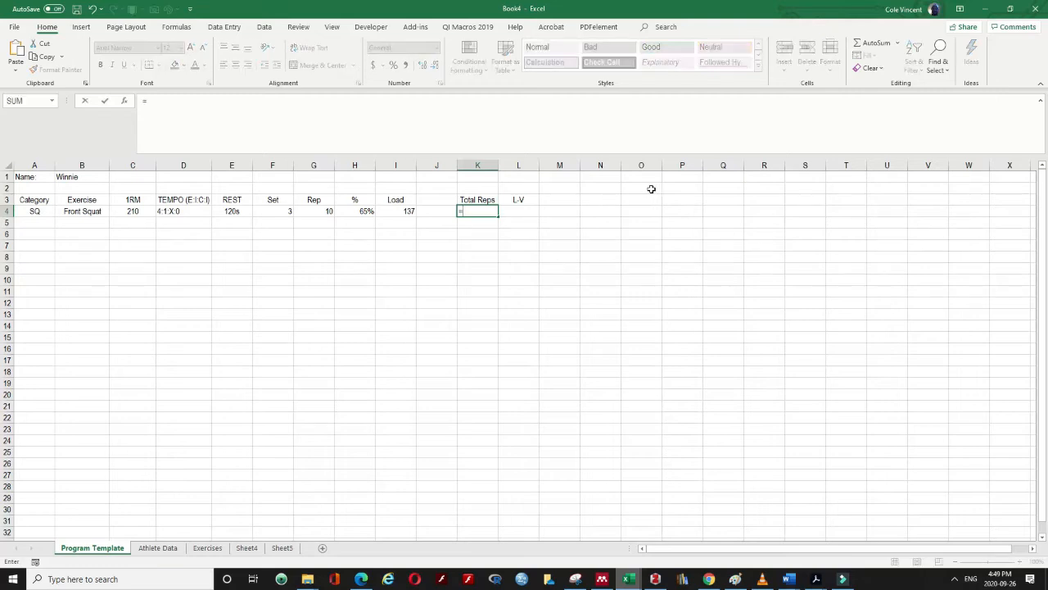
pyautogui.click(316, 211)
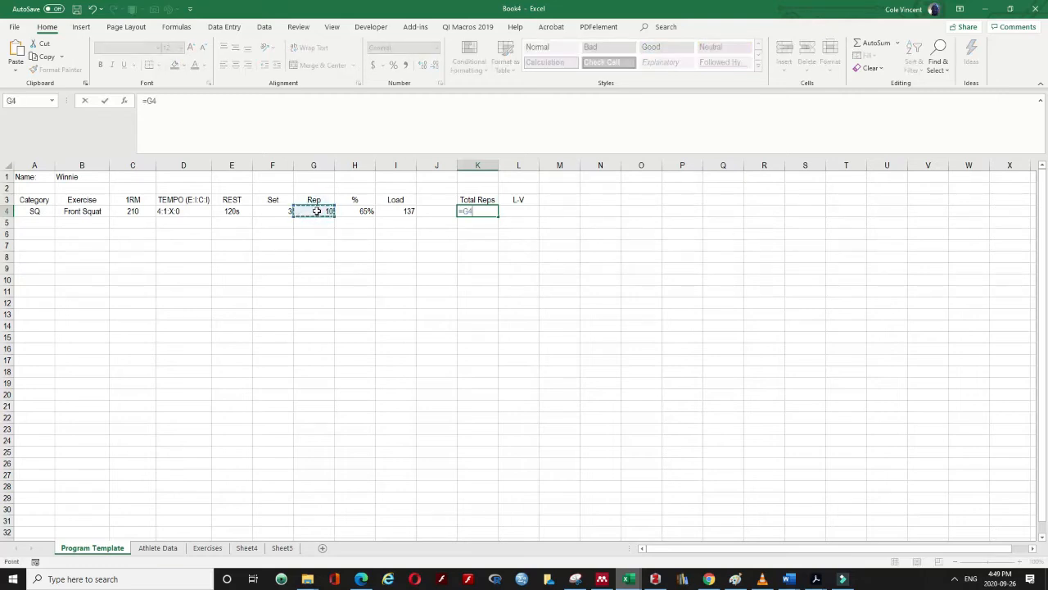
pyautogui.write('*')
pyautogui.press('Left')
pyautogui.press('Left')
pyautogui.press('Left')
pyautogui.press('Left')
pyautogui.press('Left')
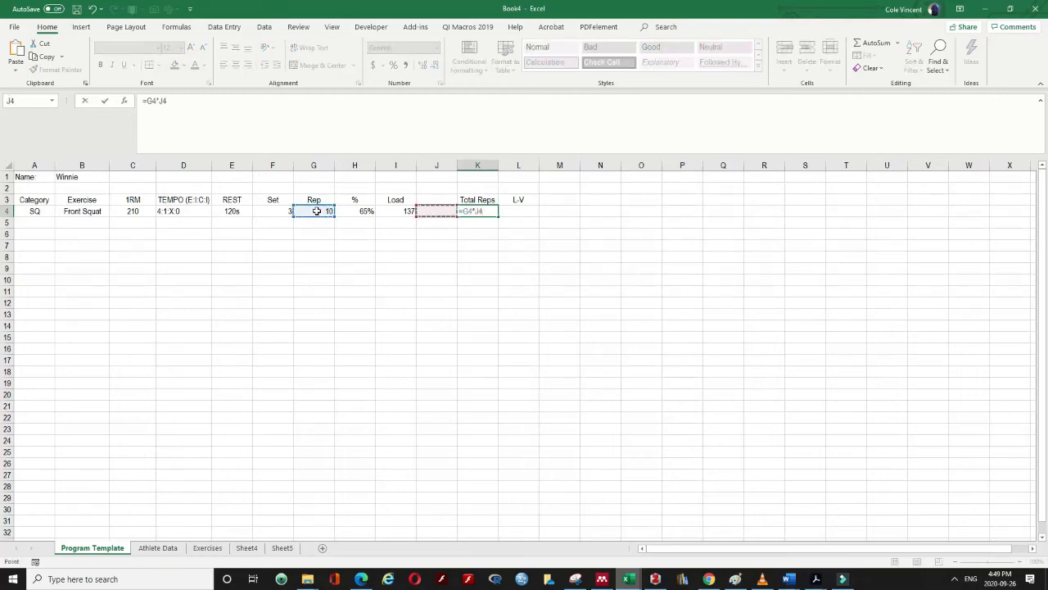
pyautogui.press('Left')
pyautogui.press('Right')
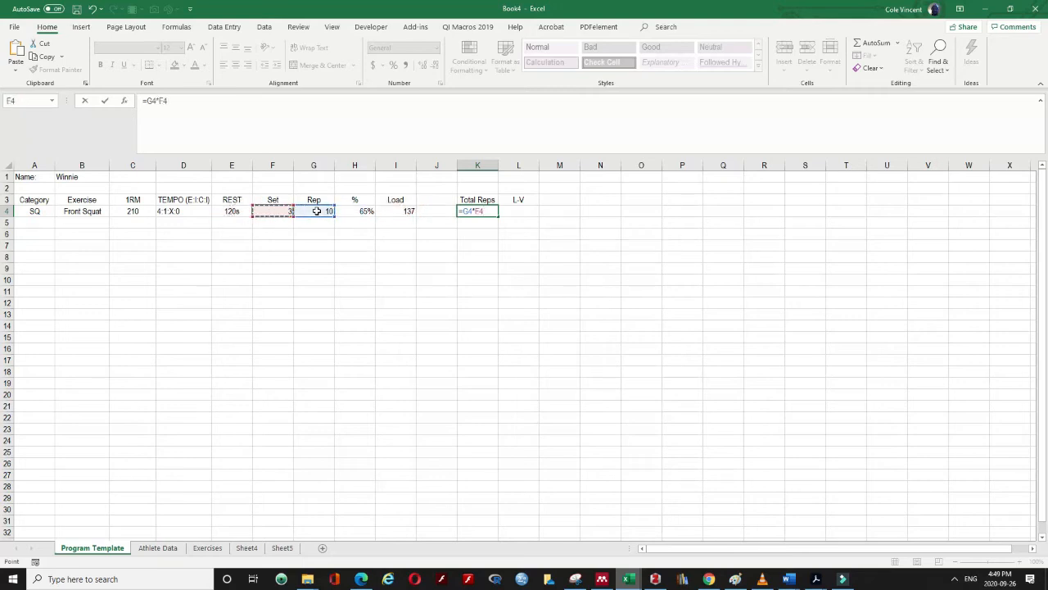
pyautogui.press('Return')
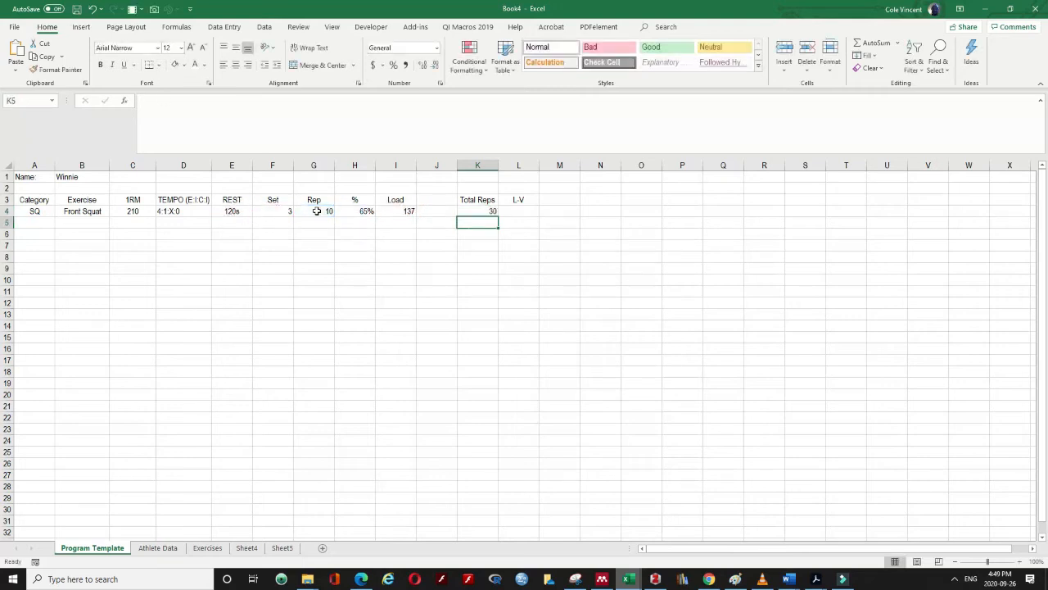
# Enter =K4*I4 in L4 so L-V shows 4110
pyautogui.click(528, 213)
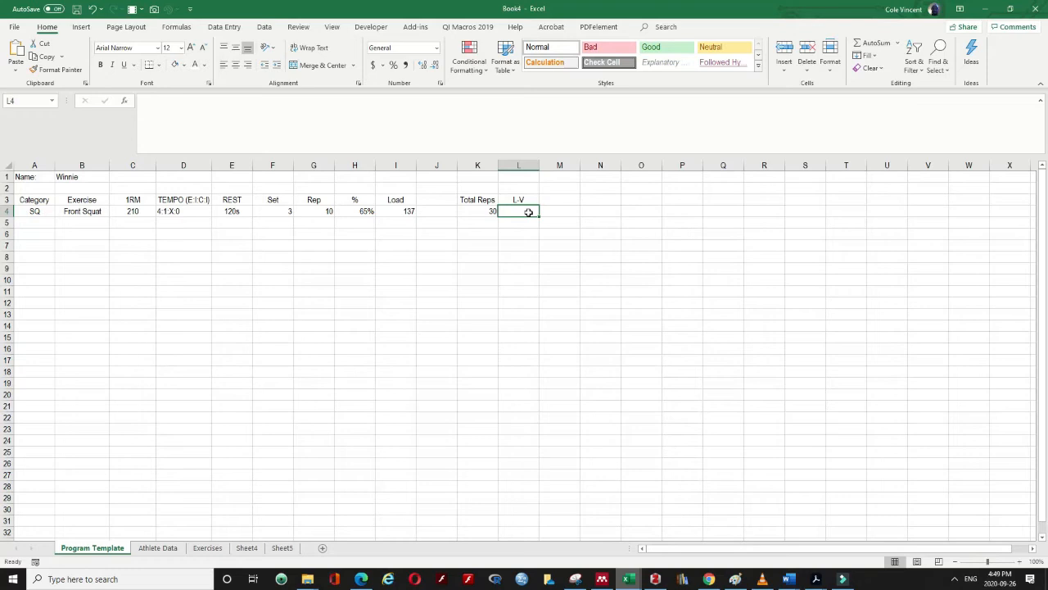
pyautogui.write('=')
pyautogui.press('Left')
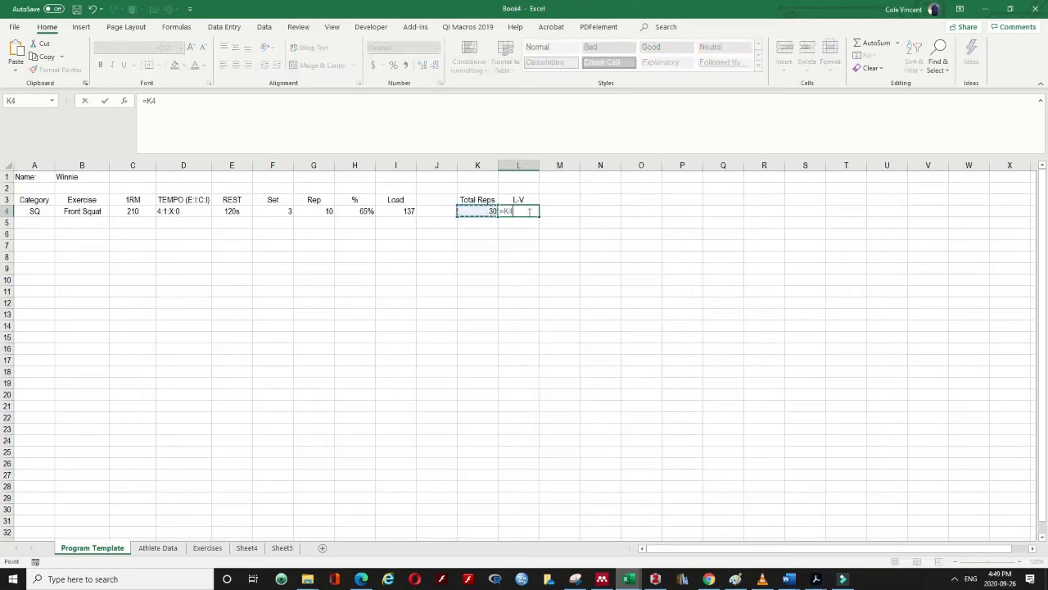
pyautogui.write('*')
pyautogui.press('Left')
pyautogui.press('Left')
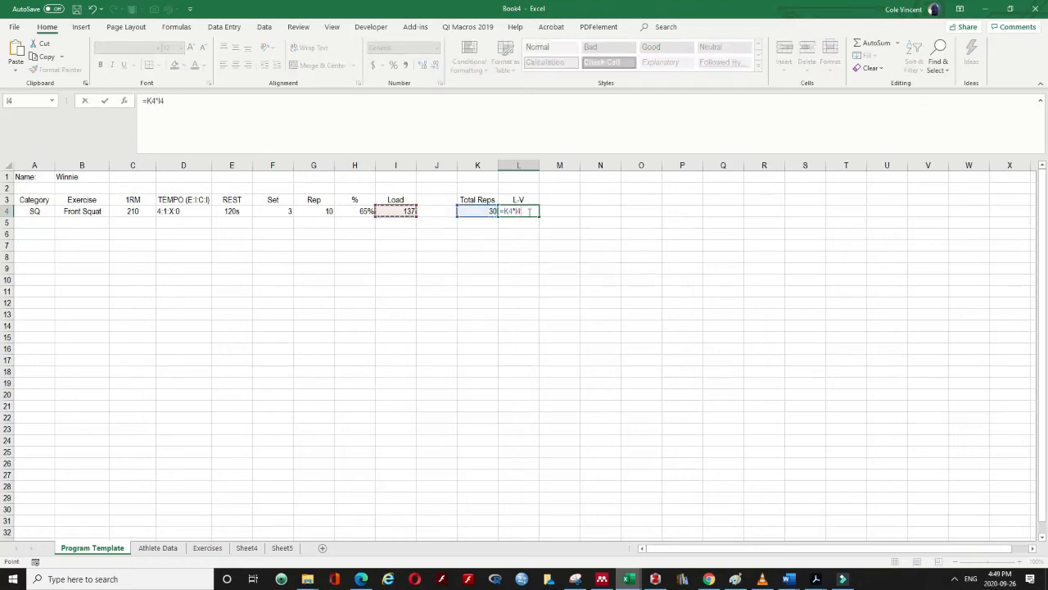
pyautogui.press('Return')
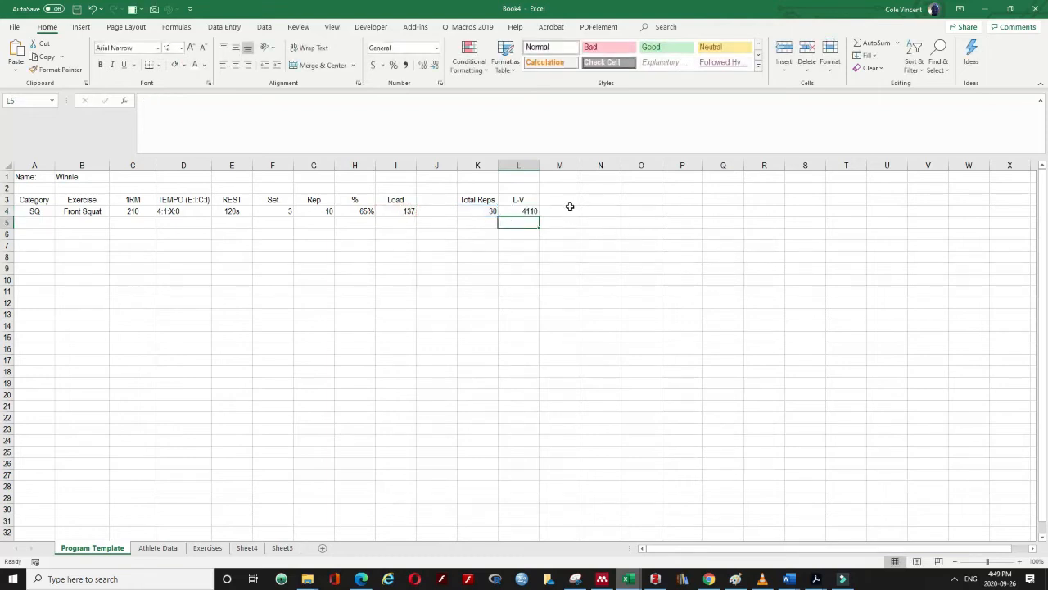
pyautogui.click(526, 210)
pyautogui.click(414, 210)
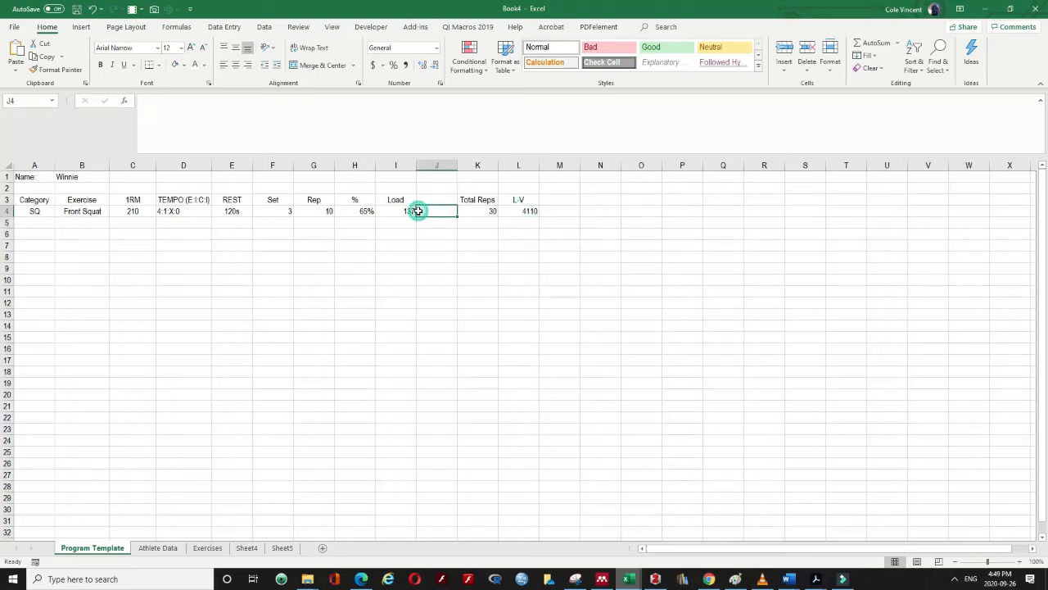
# Test a =K4*H4 formula in M4 and compare it with L4
pyautogui.click(565, 201)
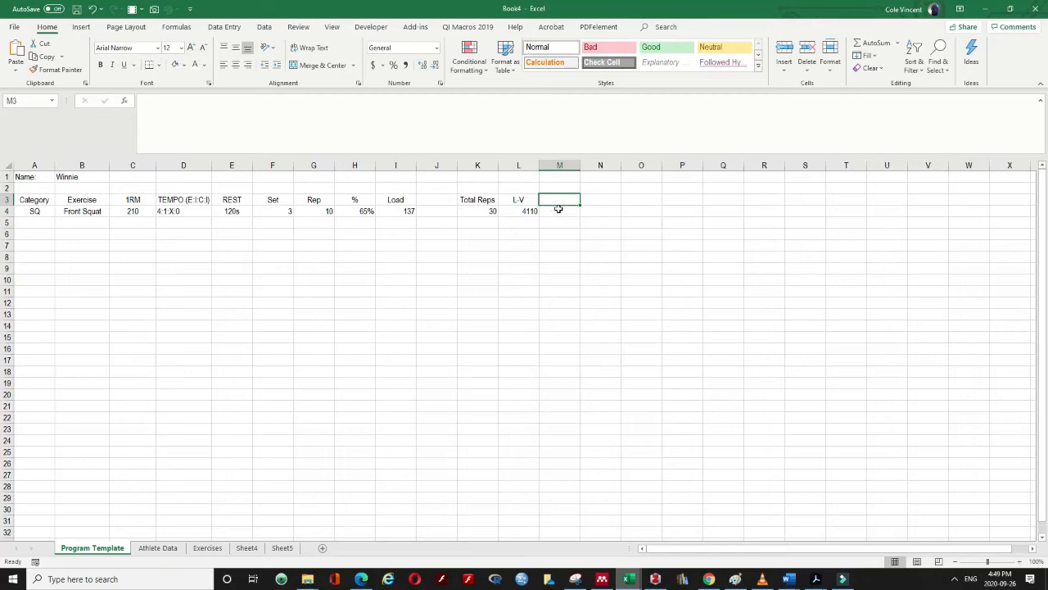
pyautogui.click(557, 212)
pyautogui.write('=')
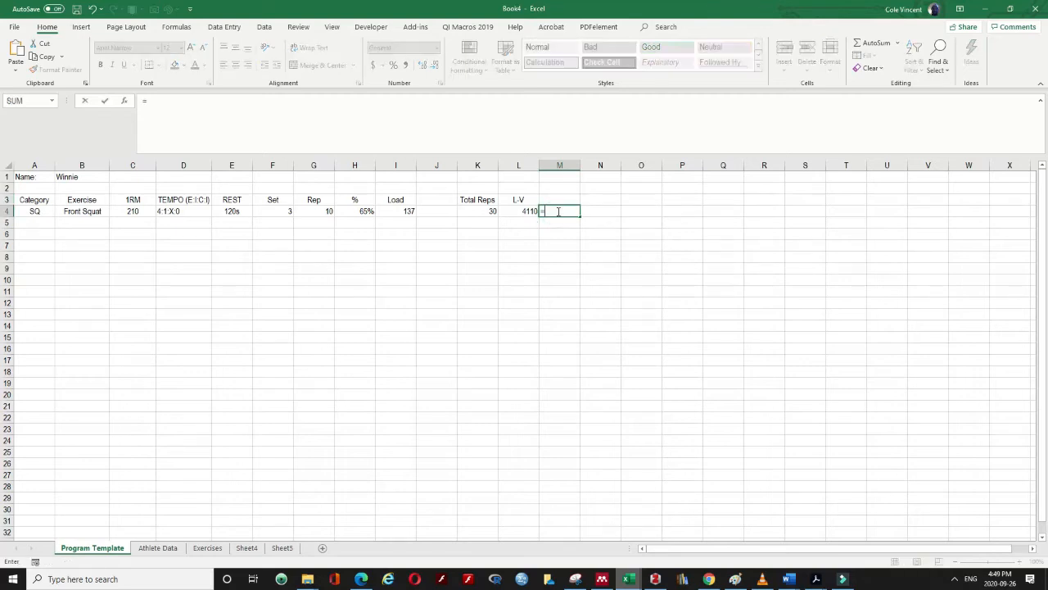
pyautogui.click(474, 212)
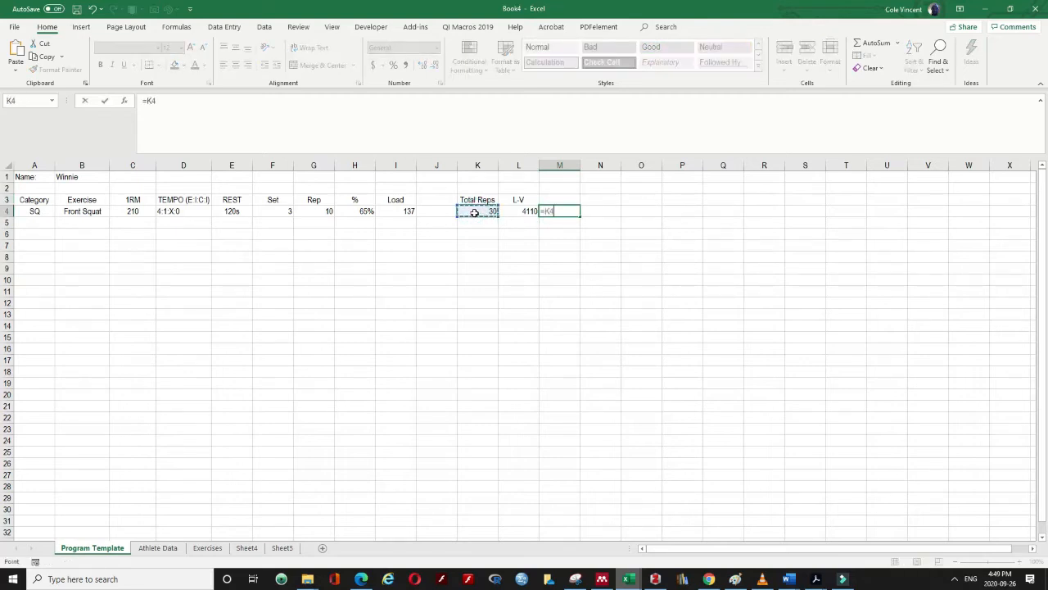
pyautogui.write('*')
pyautogui.press('Left')
pyautogui.press('Left')
pyautogui.press('Left')
pyautogui.press('Left')
pyautogui.press('Left')
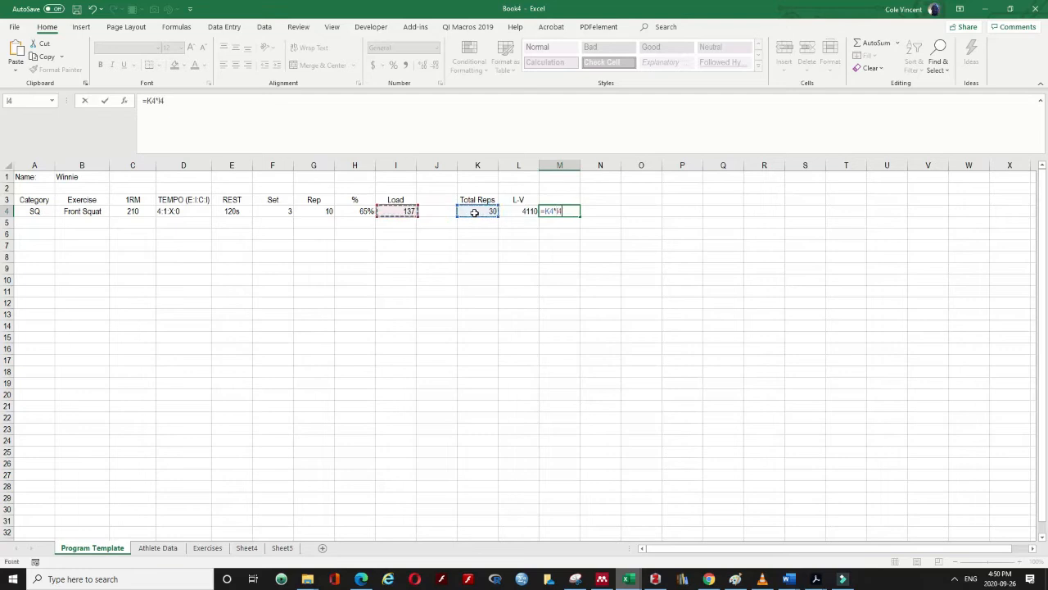
pyautogui.press('Return')
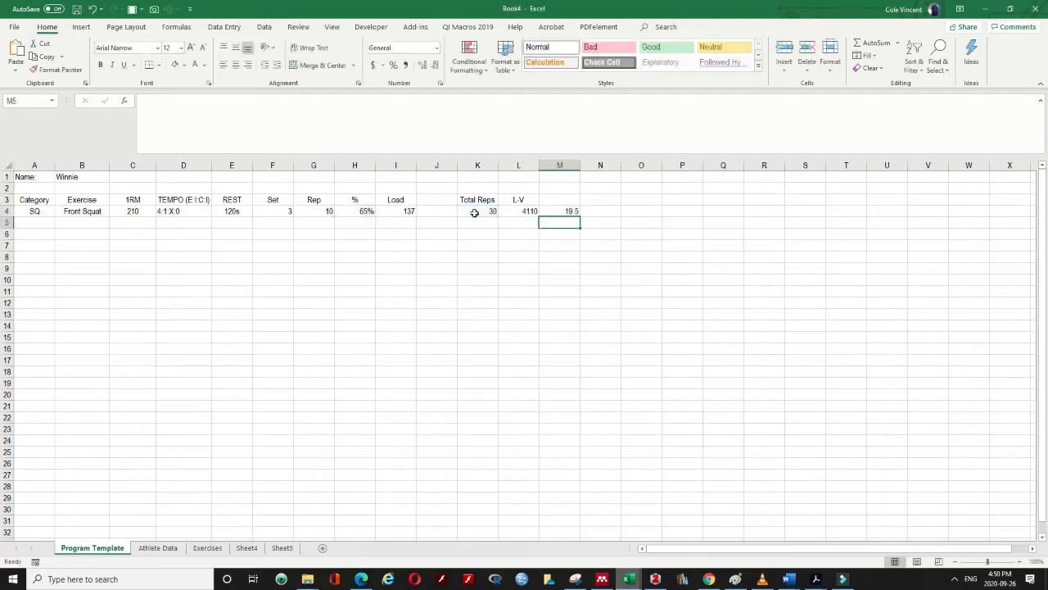
pyautogui.click(562, 210)
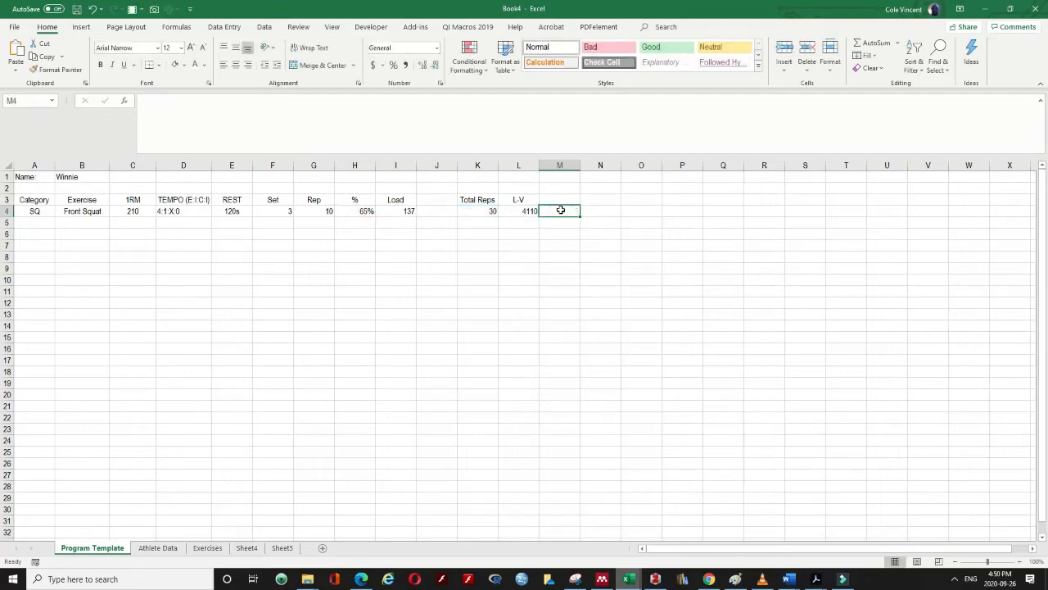
pyautogui.click(521, 212)
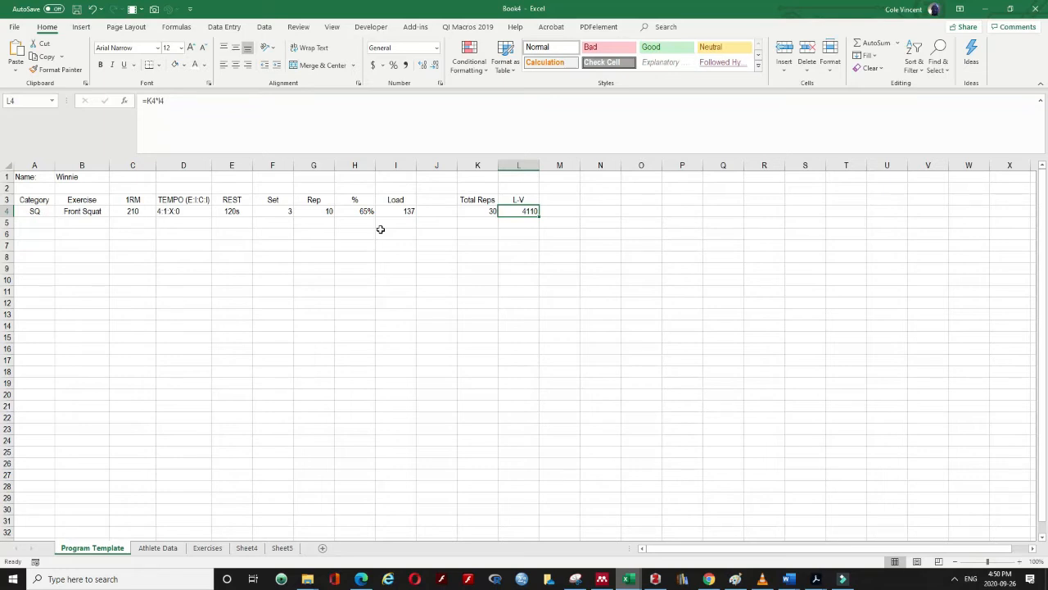
# Change the Front Squat row to 5 reps at 85% in G4 and H4
pyautogui.click(316, 210)
pyautogui.click(366, 204)
pyautogui.click(364, 211)
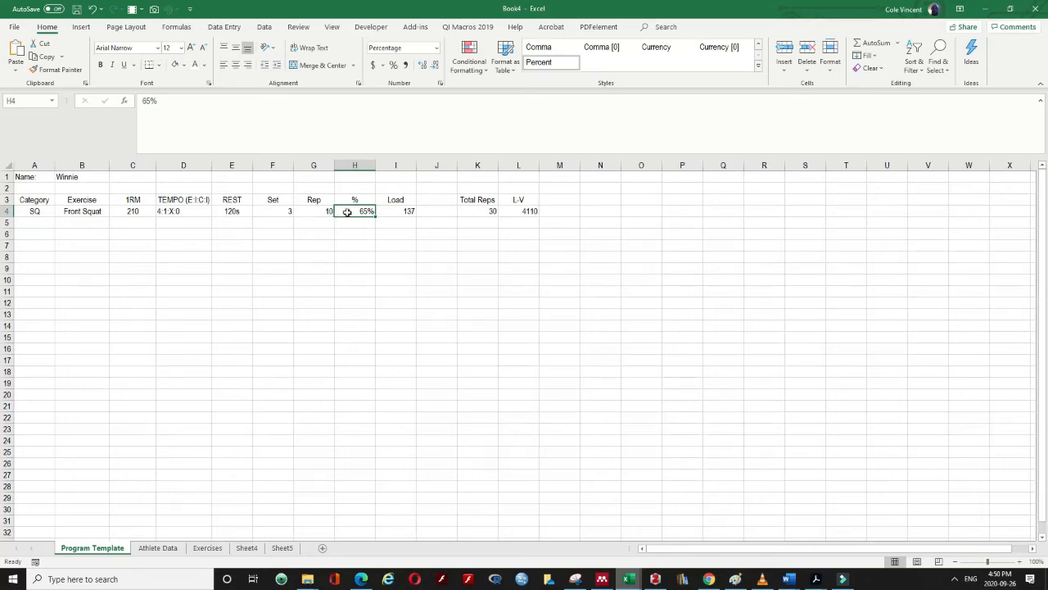
pyautogui.write('85')
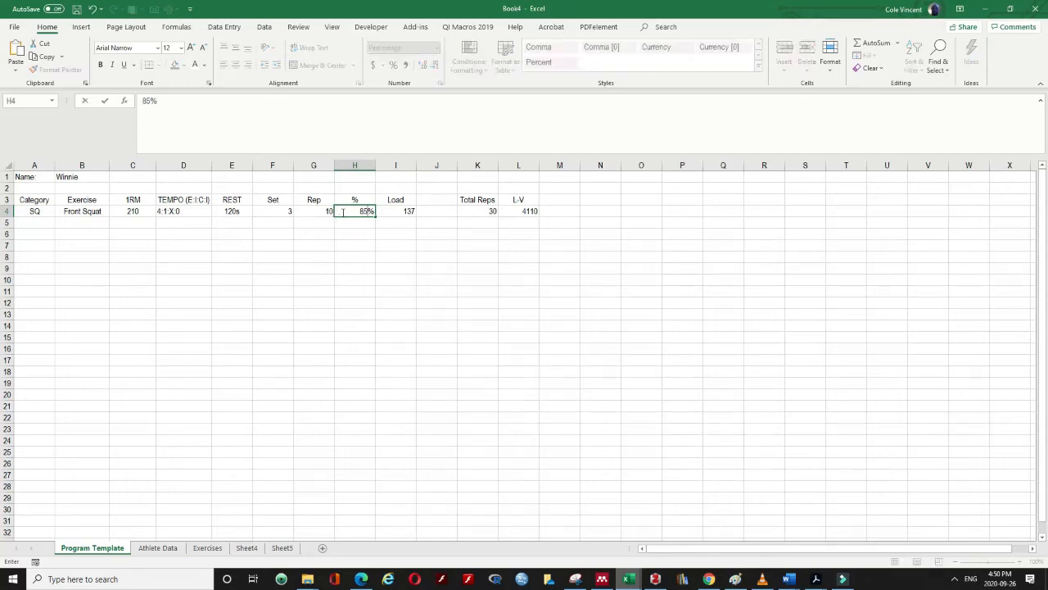
pyautogui.press('Return')
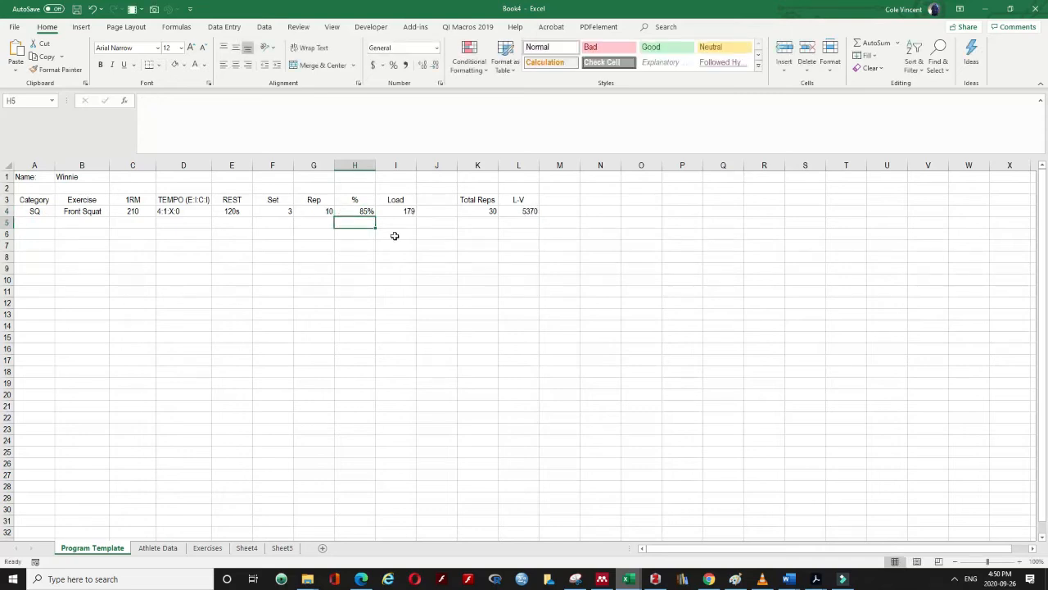
pyautogui.click(327, 212)
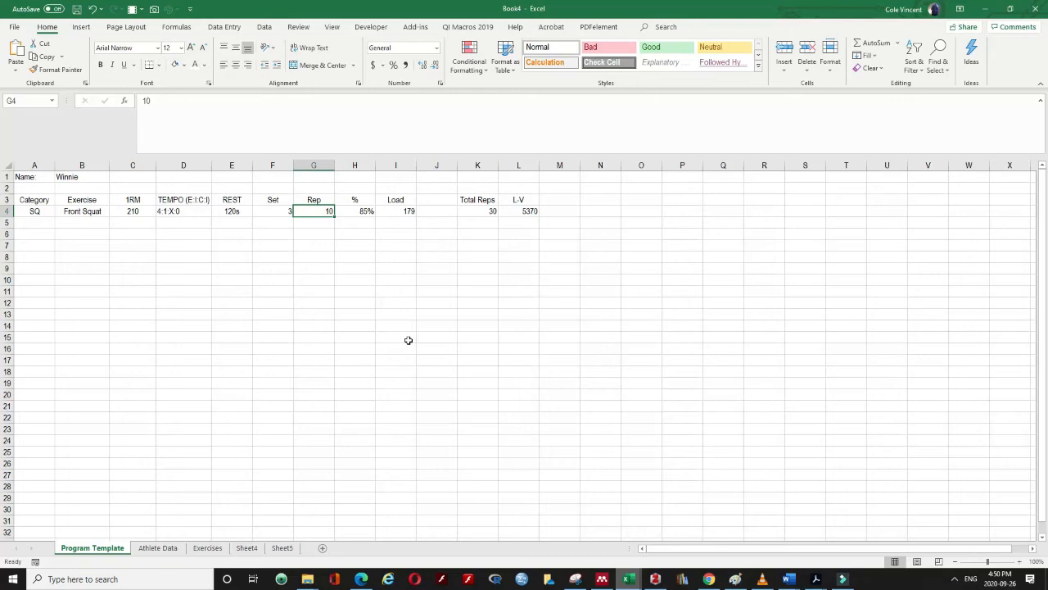
pyautogui.write('5')
pyautogui.press('Return')
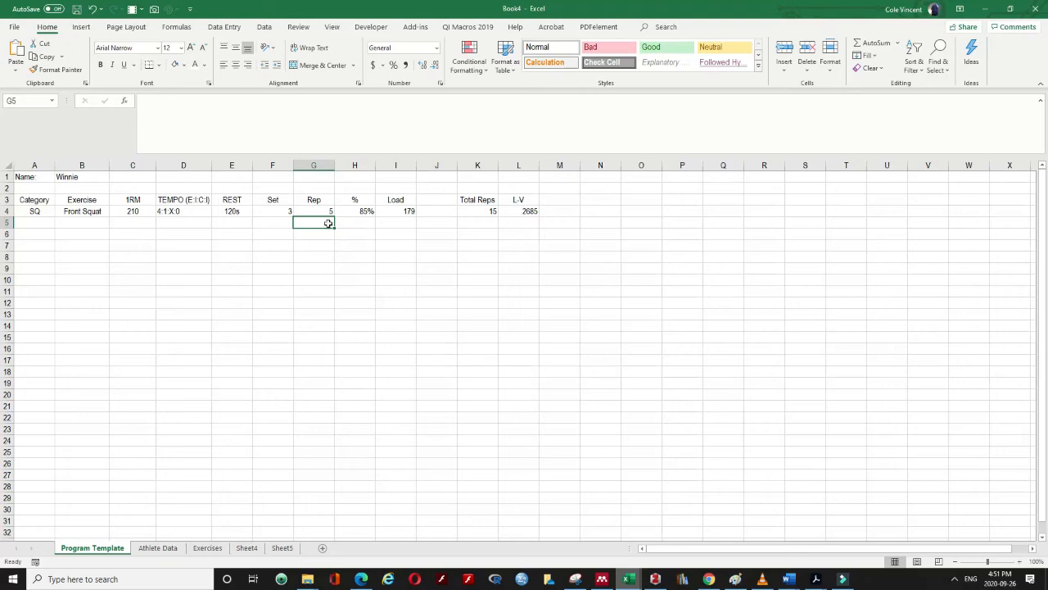
# Check the updated values: 85%, 5 reps, Total Reps 15 and L-V 2685
pyautogui.click(350, 212)
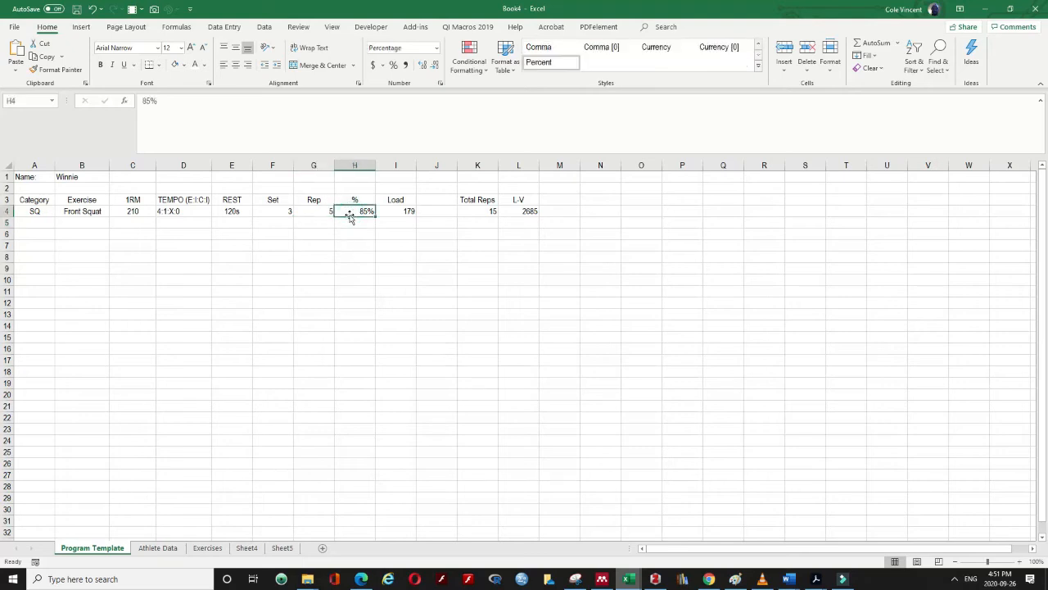
pyautogui.click(327, 214)
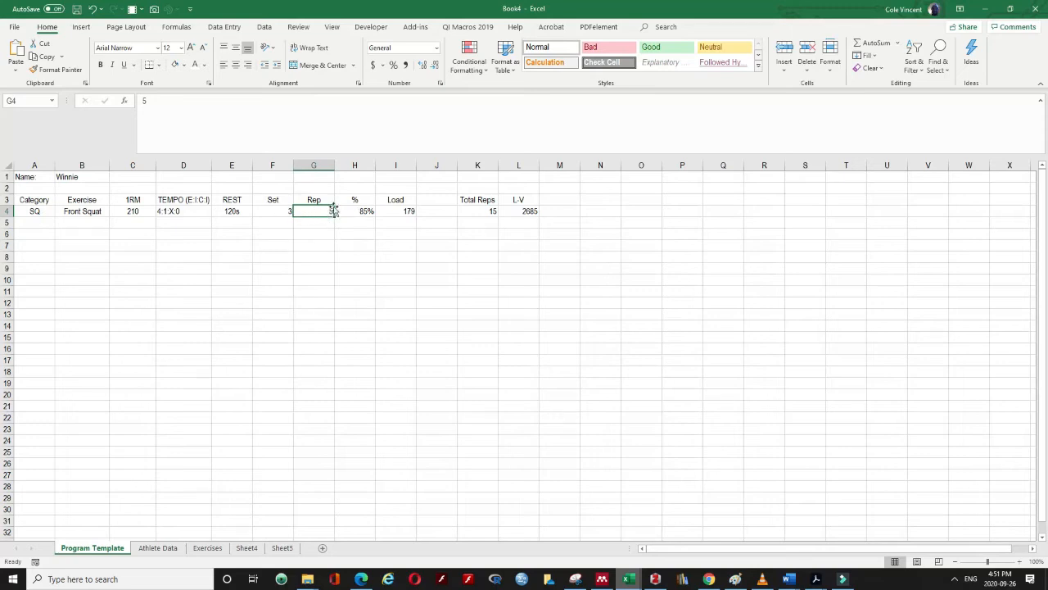
pyautogui.click(477, 197)
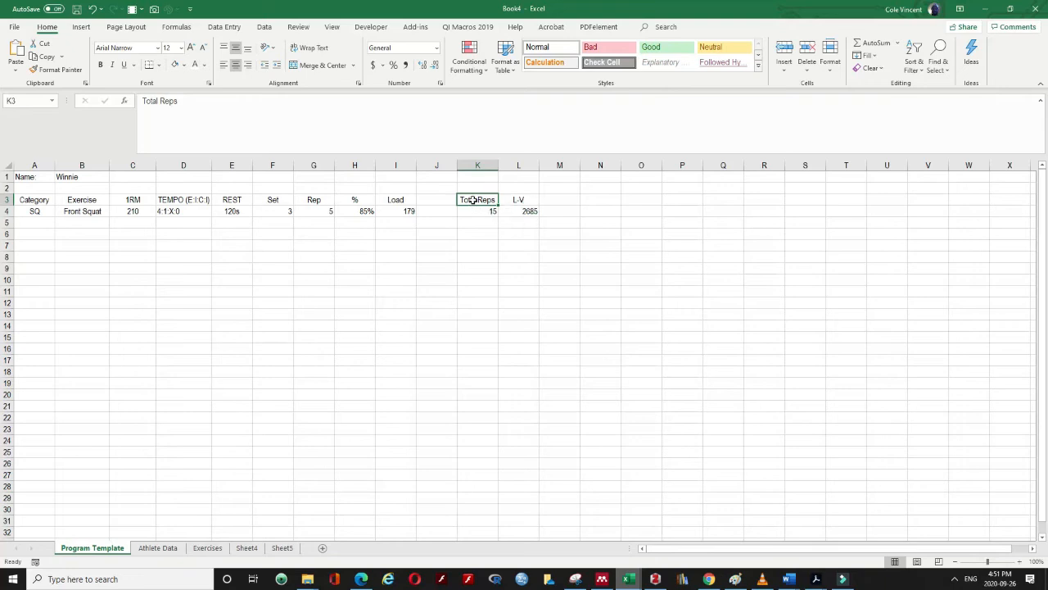
pyautogui.click(472, 199)
pyautogui.moveTo(472, 199); pyautogui.dragTo(469, 211)
pyautogui.moveTo(518, 200); pyautogui.dragTo(524, 211)
# Review the Set, Rep, % and Load formula cells, then select the whole Set-to-L-V block
pyautogui.moveTo(271, 201); pyautogui.dragTo(384, 202)
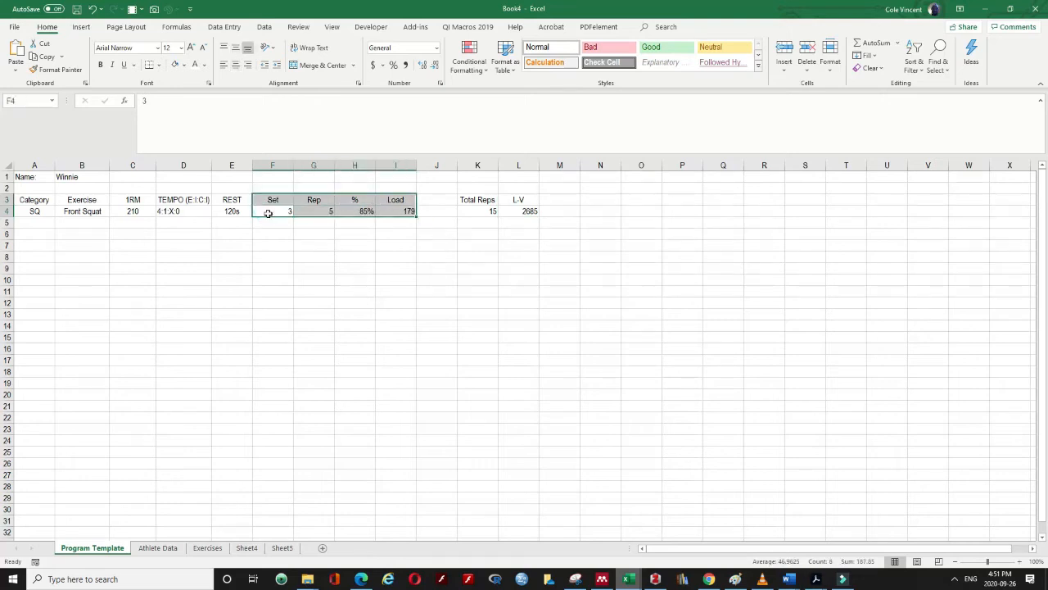
pyautogui.click(282, 214)
pyautogui.click(317, 211)
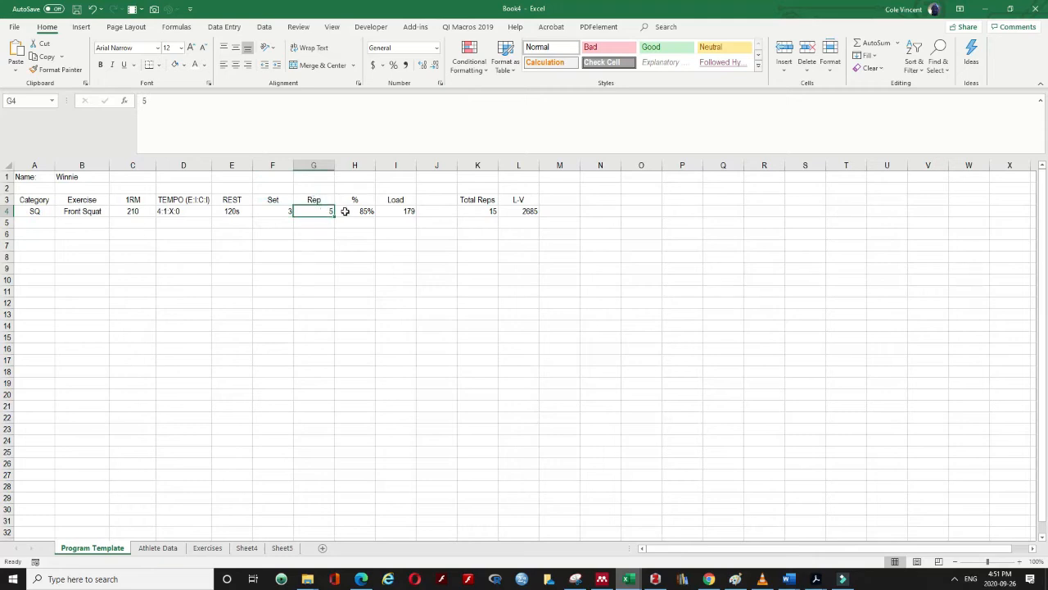
pyautogui.click(347, 212)
pyautogui.click(409, 211)
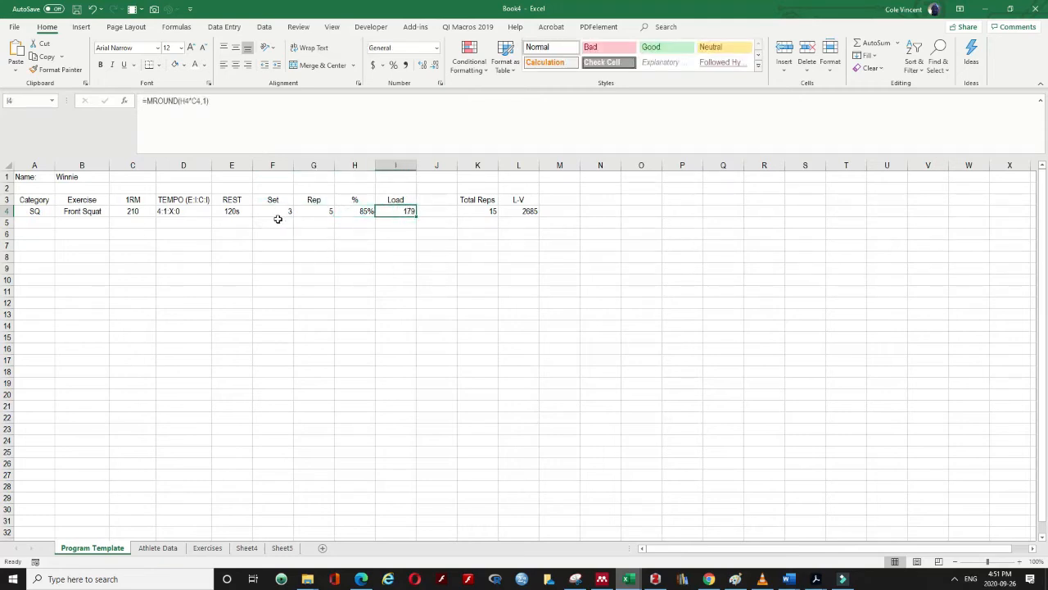
pyautogui.click(362, 215)
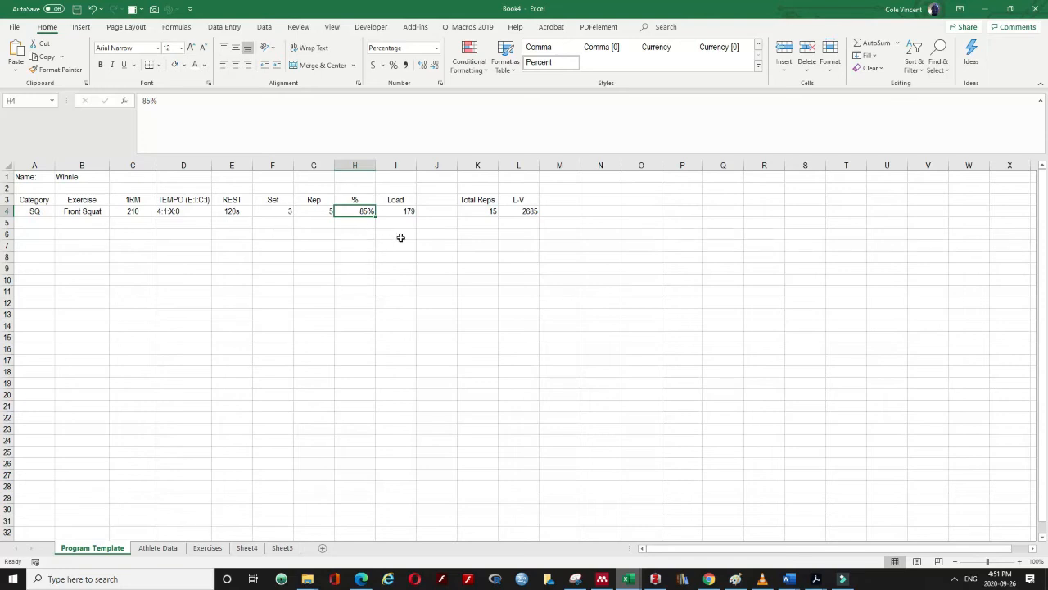
pyautogui.moveTo(280, 223); pyautogui.dragTo(525, 185)
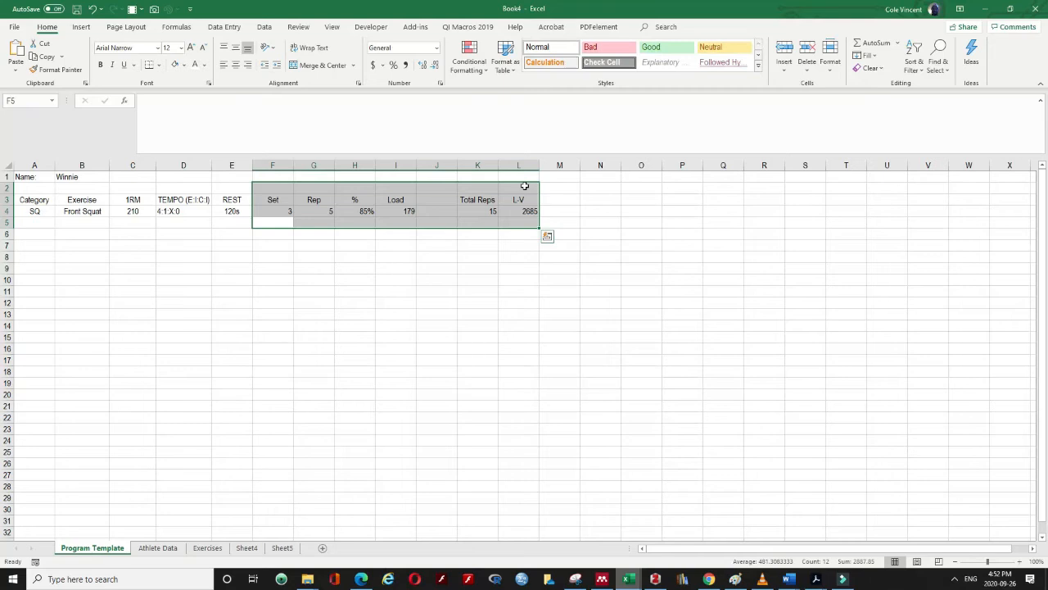
# Clear the old block and enter Reps, %, Load headings in F3:H3
pyautogui.press('Delete')
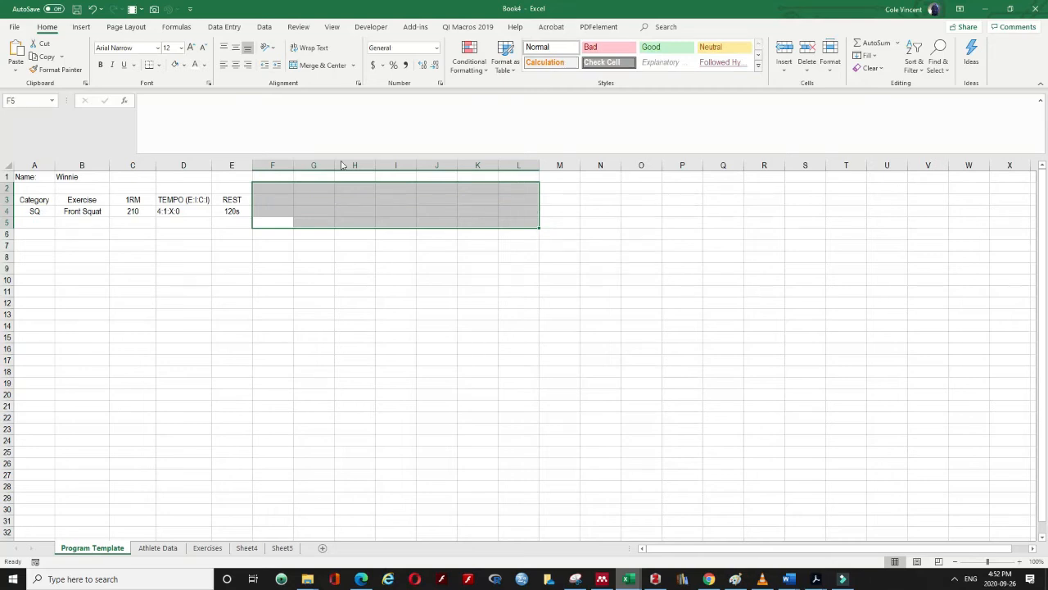
pyautogui.click(270, 208)
pyautogui.click(266, 199)
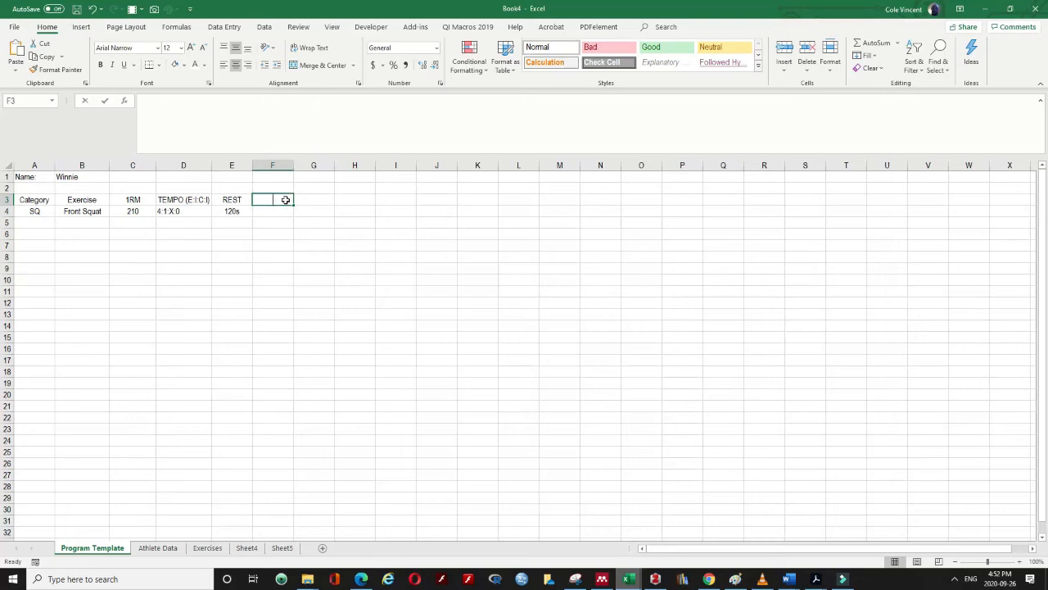
pyautogui.write('Repe')
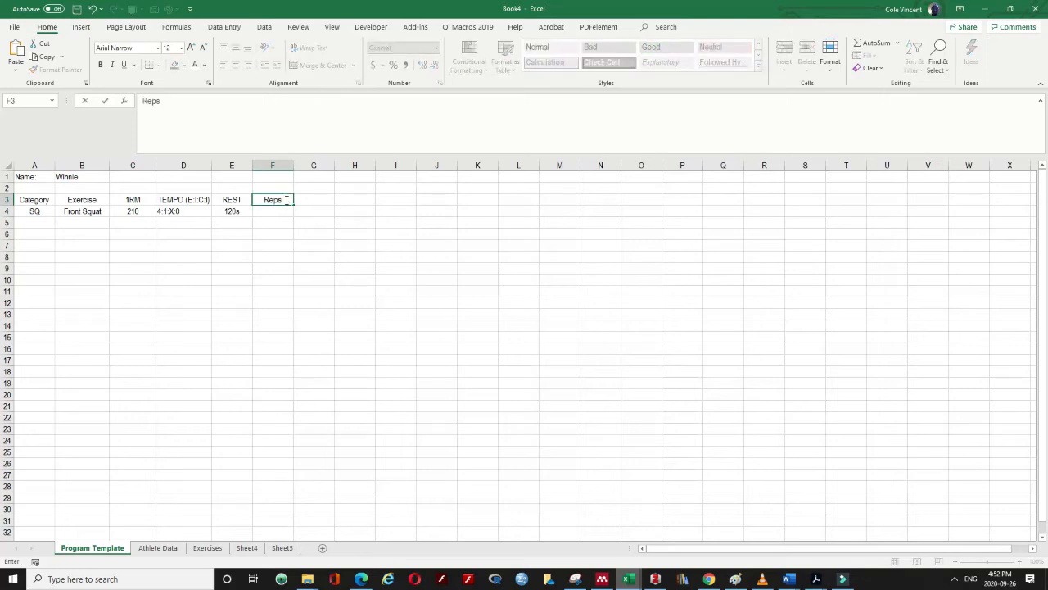
pyautogui.press('Tab')
pyautogui.write('%')
pyautogui.press('Tab')
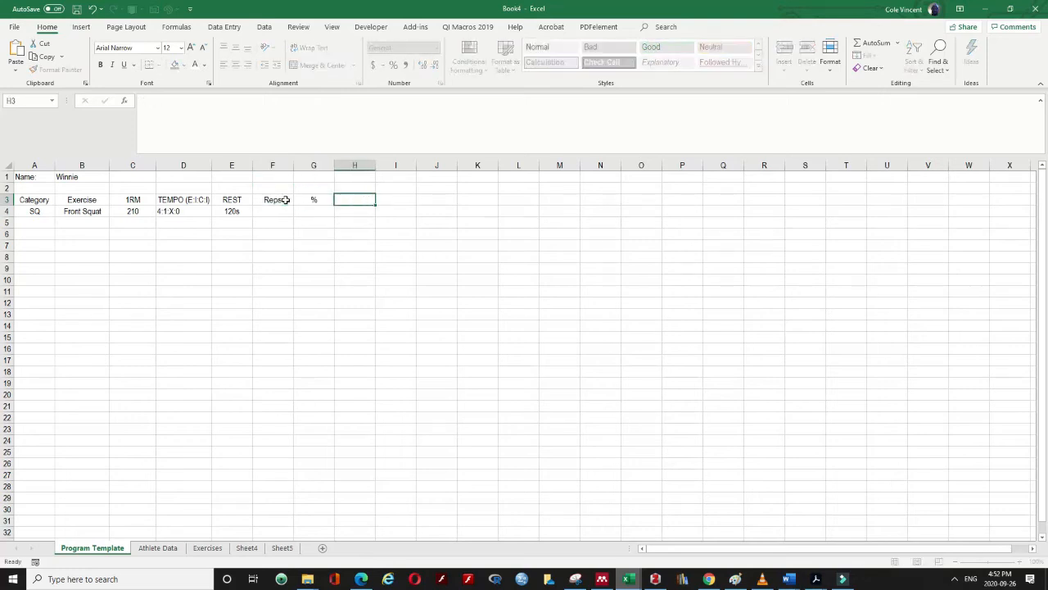
pyautogui.write('Load')
pyautogui.press('Return')
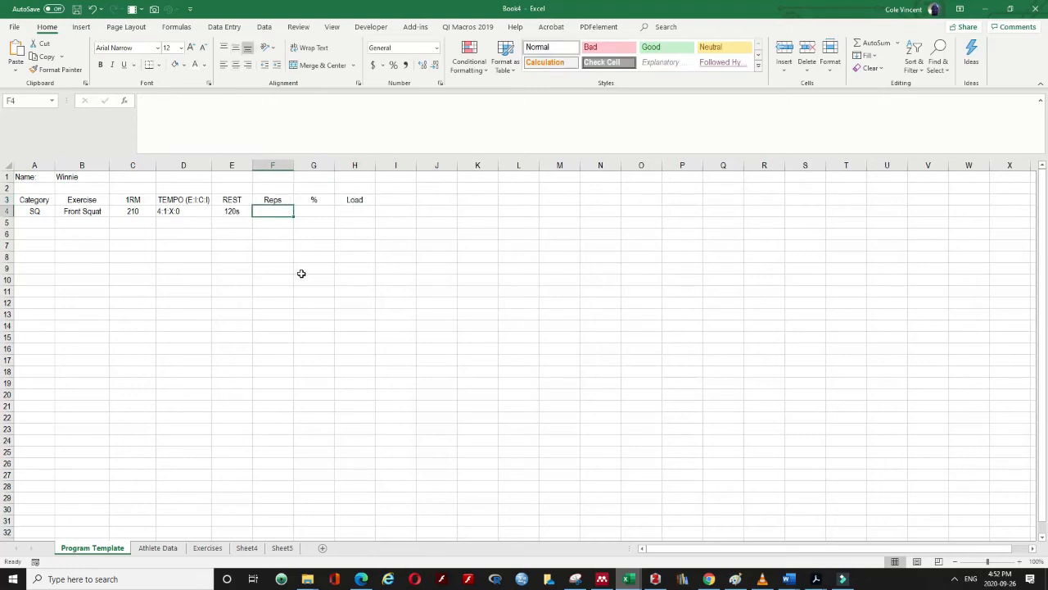
# Enter reps 5, 5, 4, 4, 3, 3, 3, 3 down F4:F11
pyautogui.write('5')
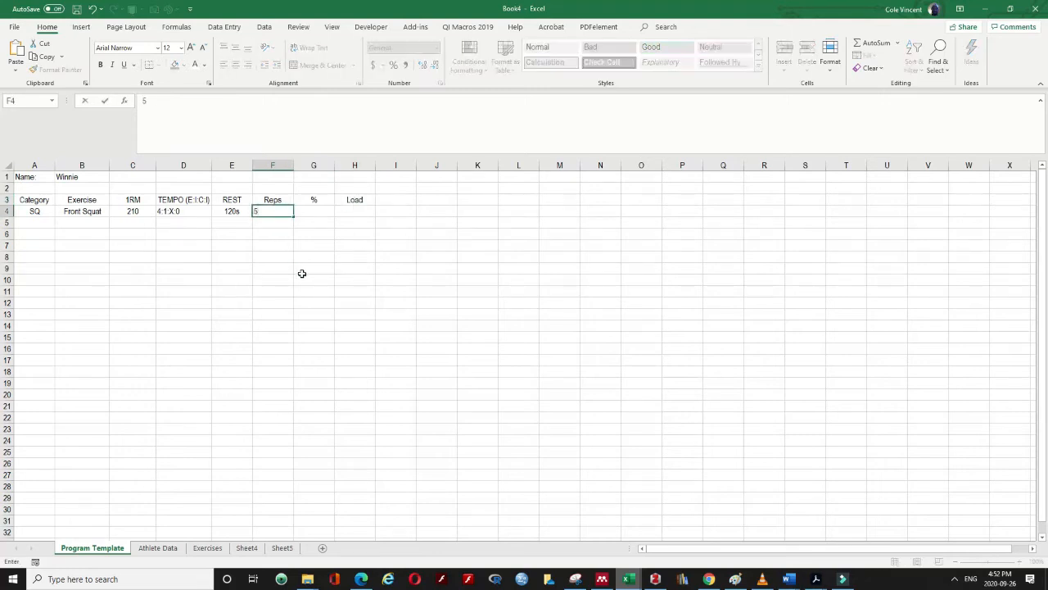
pyautogui.press('Return')
pyautogui.write('5')
pyautogui.press('Return')
pyautogui.write('4')
pyautogui.press('Return')
pyautogui.write('4')
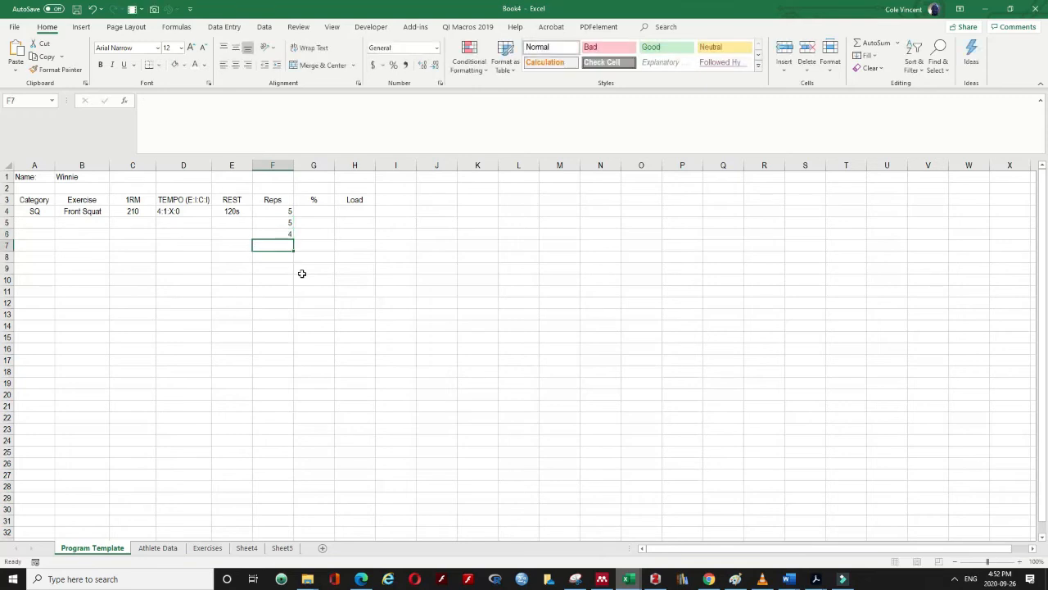
pyautogui.press('Return')
pyautogui.write('3')
pyautogui.press('Return')
pyautogui.write('3')
pyautogui.press('Return')
pyautogui.write('3')
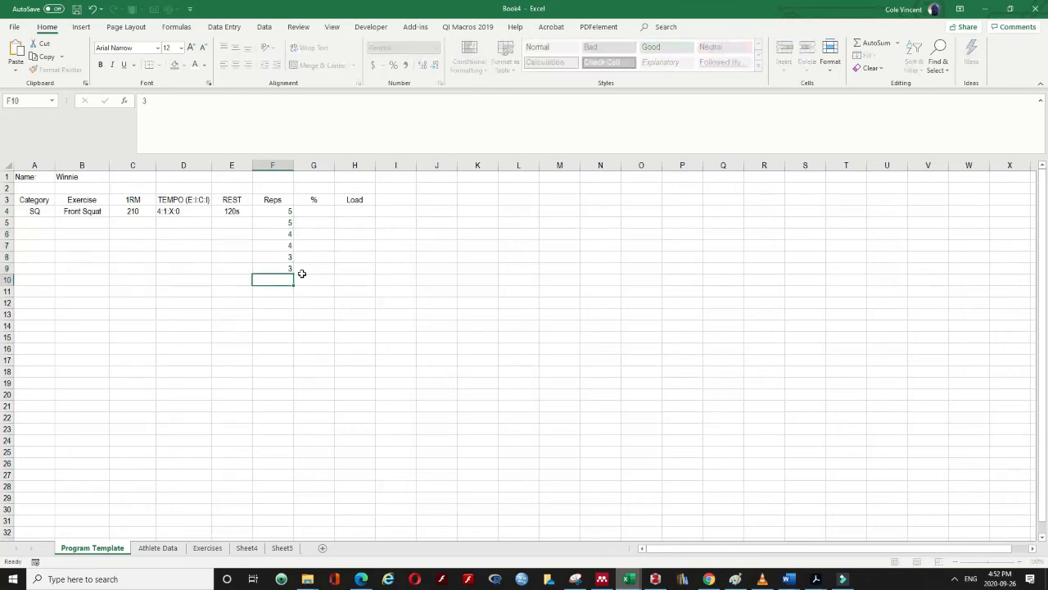
pyautogui.press('Return')
pyautogui.write('3')
pyautogui.press('Return')
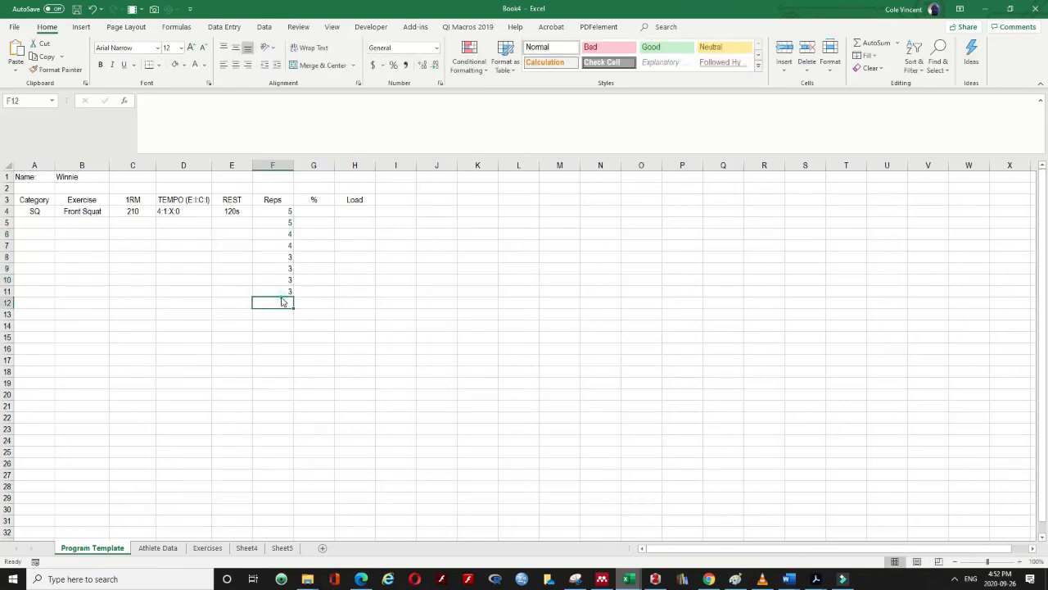
pyautogui.moveTo(279, 292); pyautogui.dragTo(279, 211)
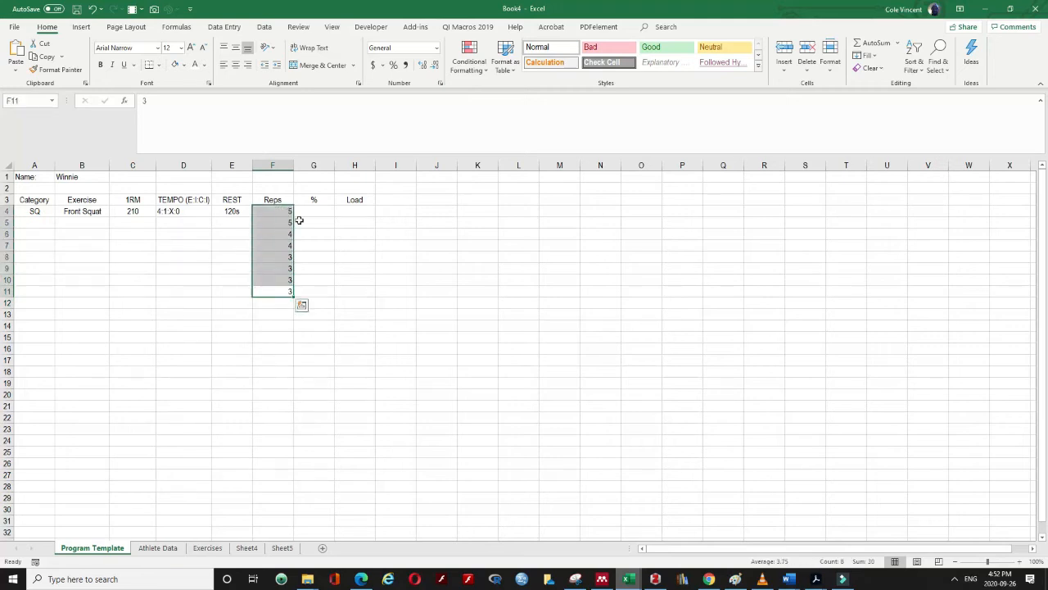
# Format G4:G11 as percentages, discarding a trial 50 entry in G4
pyautogui.click(382, 295)
pyautogui.click(311, 211)
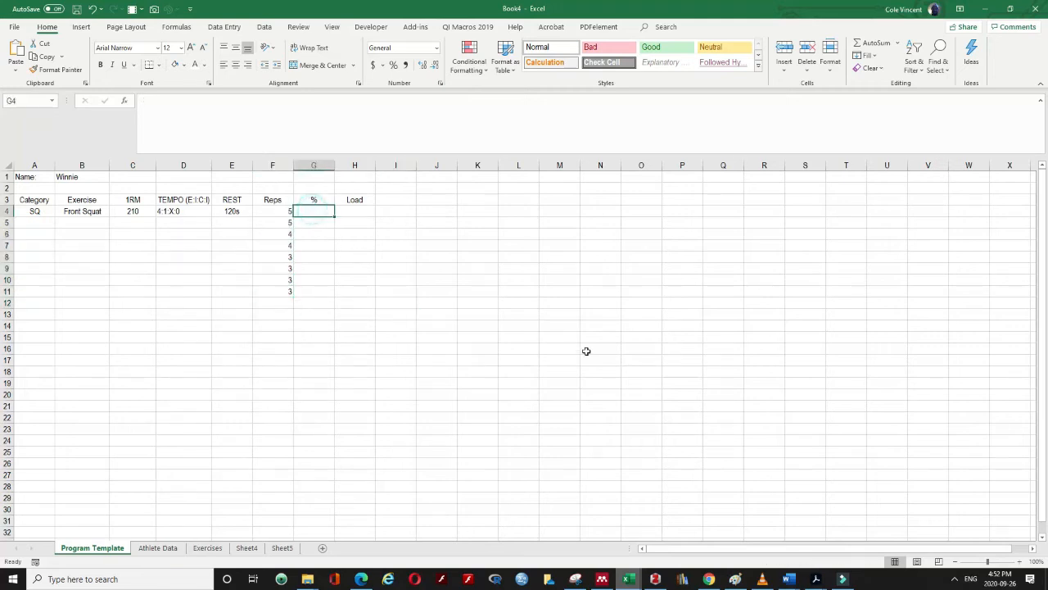
pyautogui.write('50')
pyautogui.press('Return')
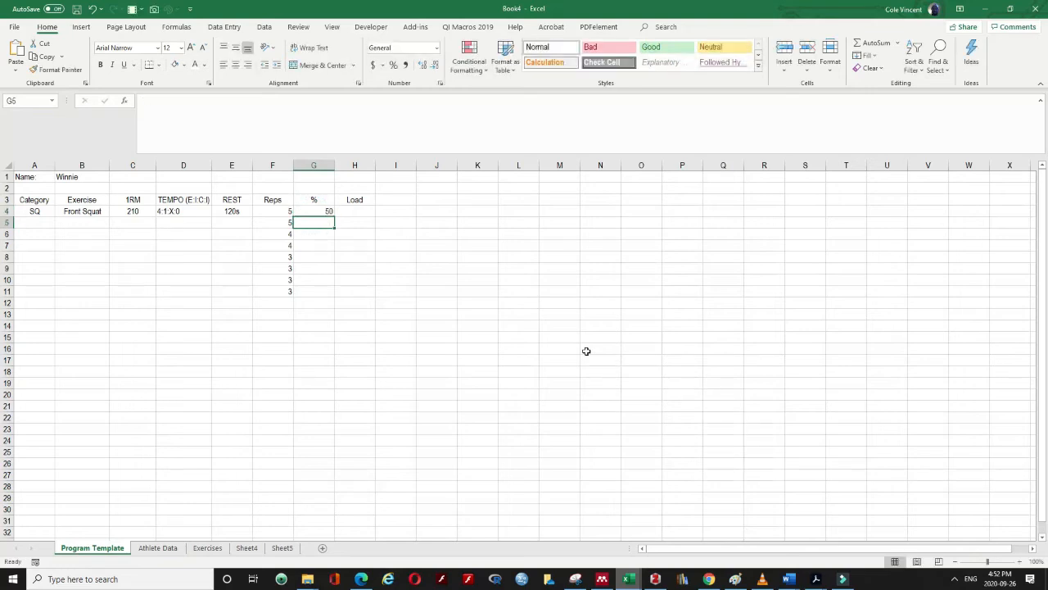
pyautogui.click(316, 211)
pyautogui.press('Delete')
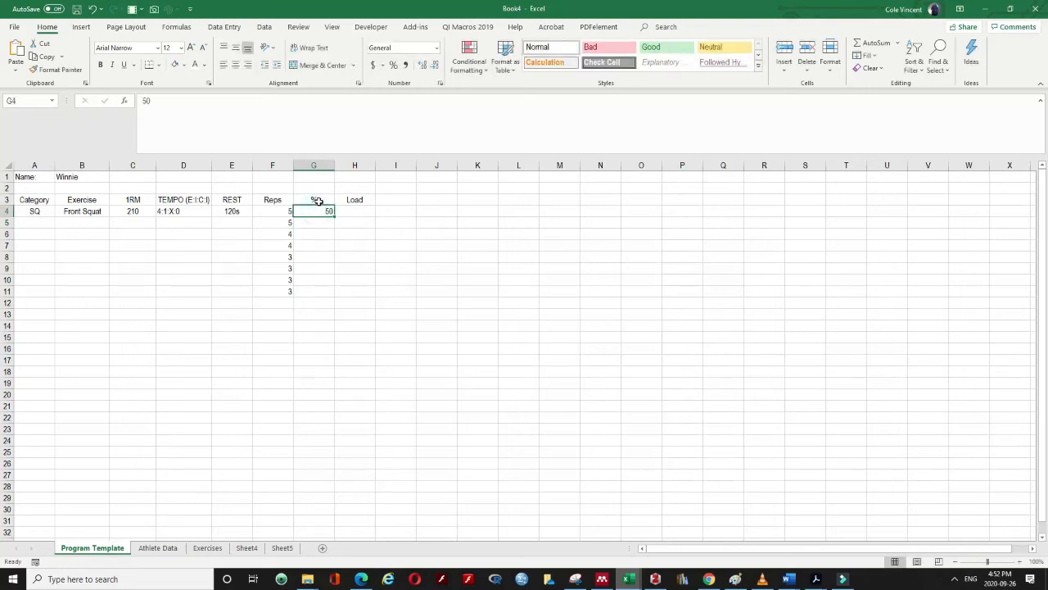
pyautogui.moveTo(316, 209); pyautogui.dragTo(311, 288)
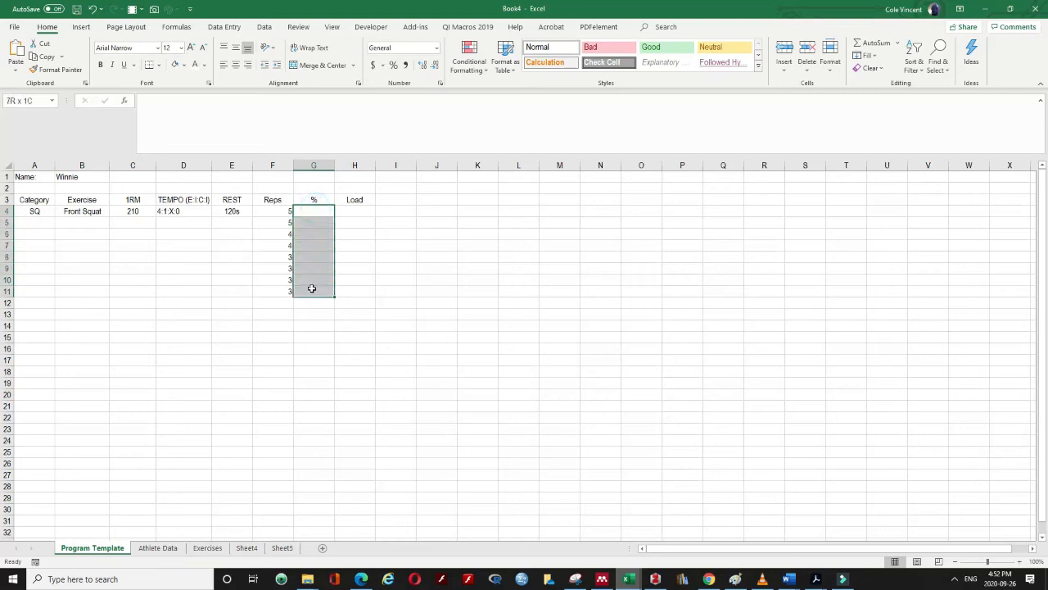
pyautogui.click(393, 65)
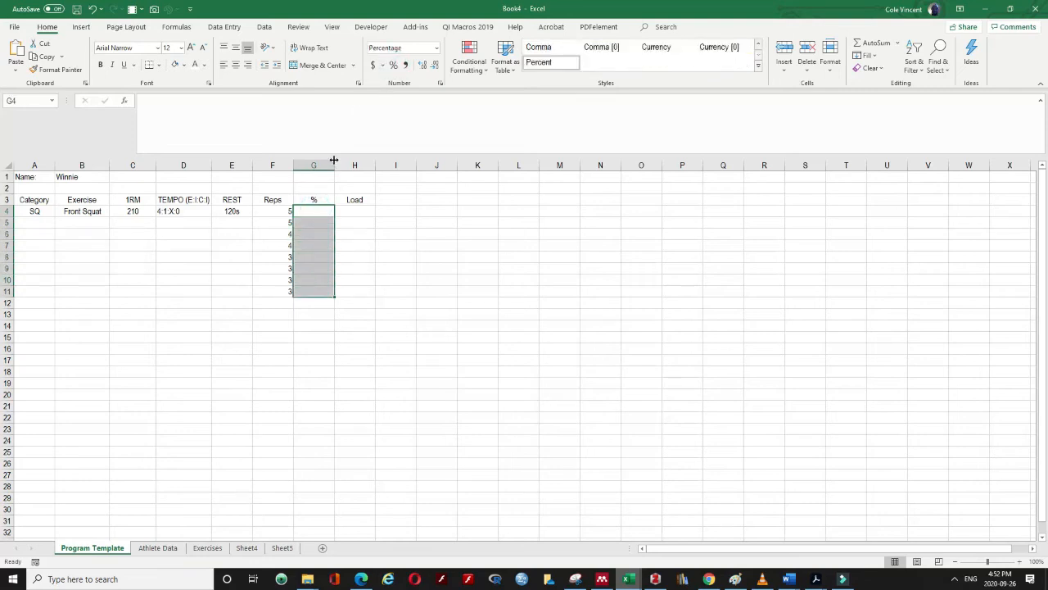
# Enter percentages 50, 60, 70, 75, 80, 82.5 and 85 down the % column from G4
pyautogui.click(313, 206)
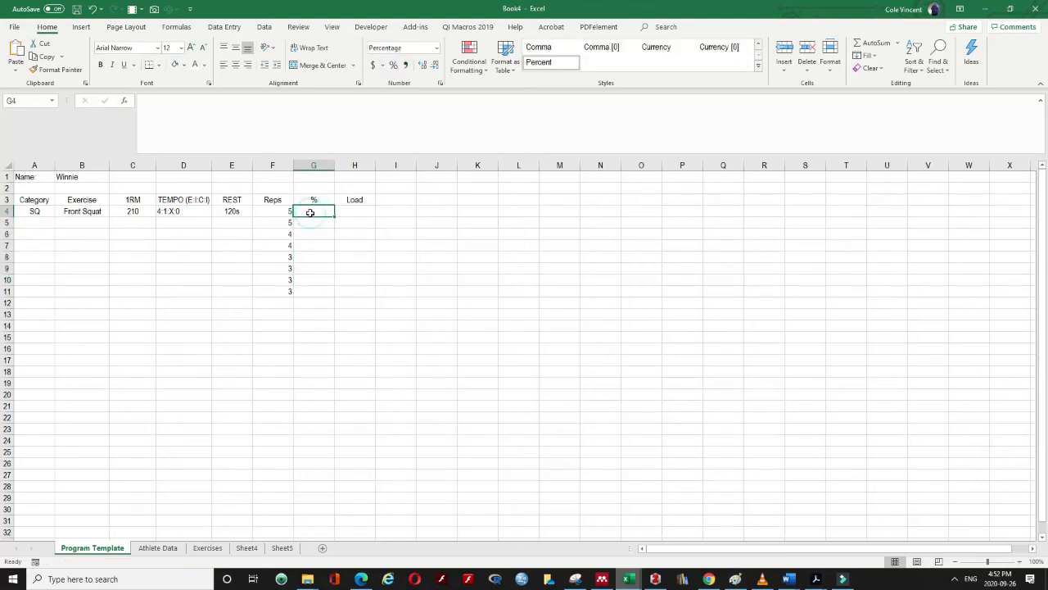
pyautogui.write('50')
pyautogui.press('Return')
pyautogui.write('60')
pyautogui.press('Return')
pyautogui.write('70')
pyautogui.press('Return')
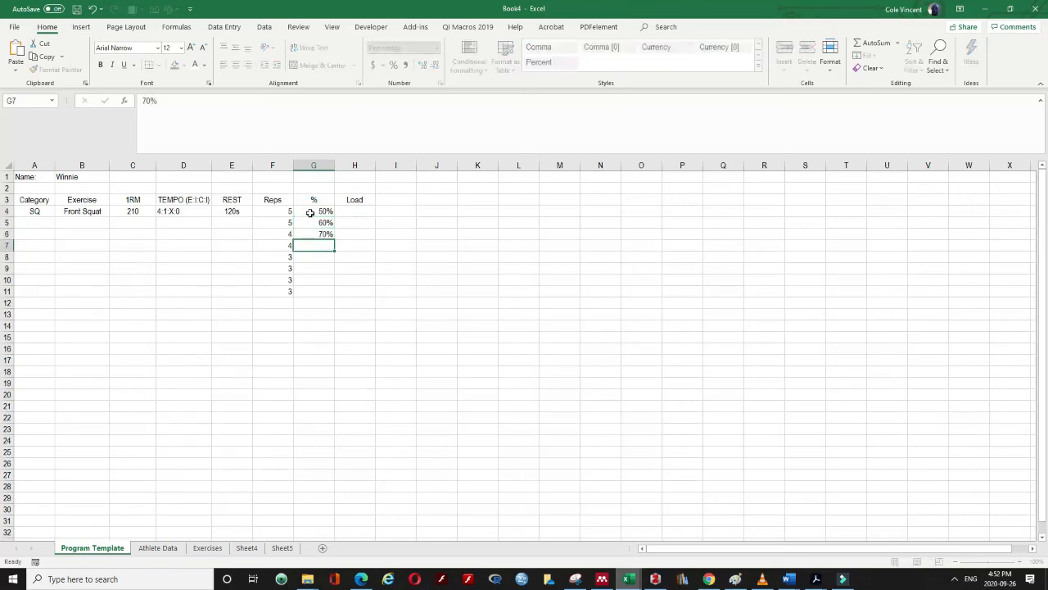
pyautogui.write('75')
pyautogui.press('Return')
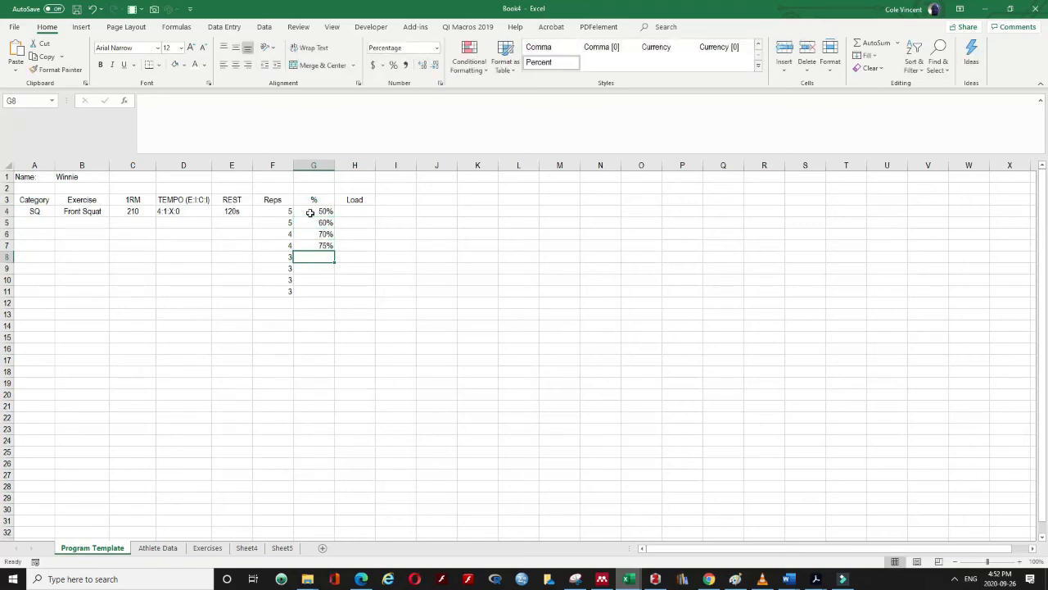
pyautogui.write('80')
pyautogui.press('Return')
pyautogui.write('82.5')
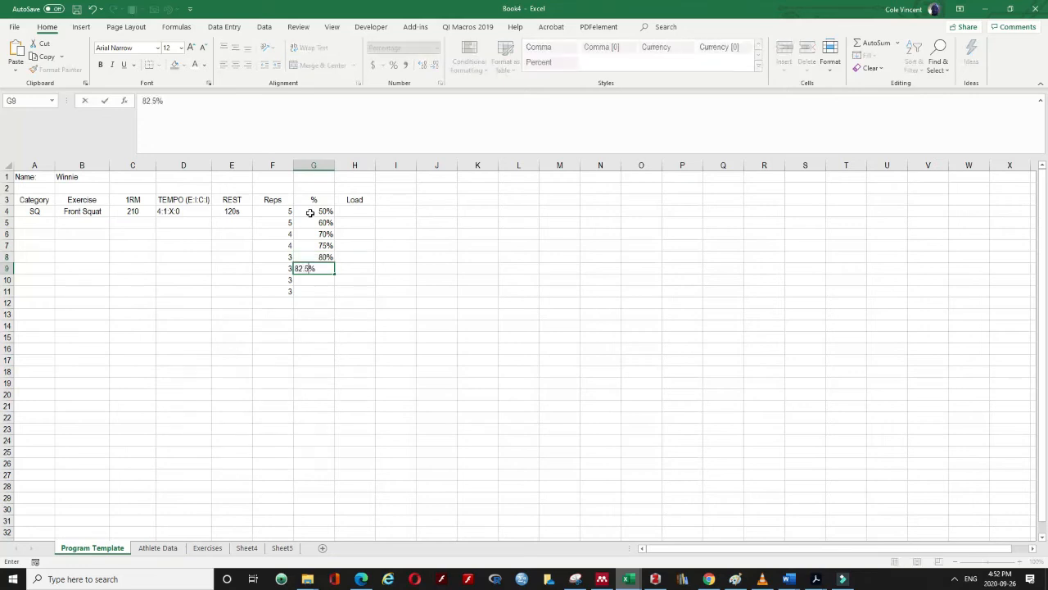
pyautogui.press('Return')
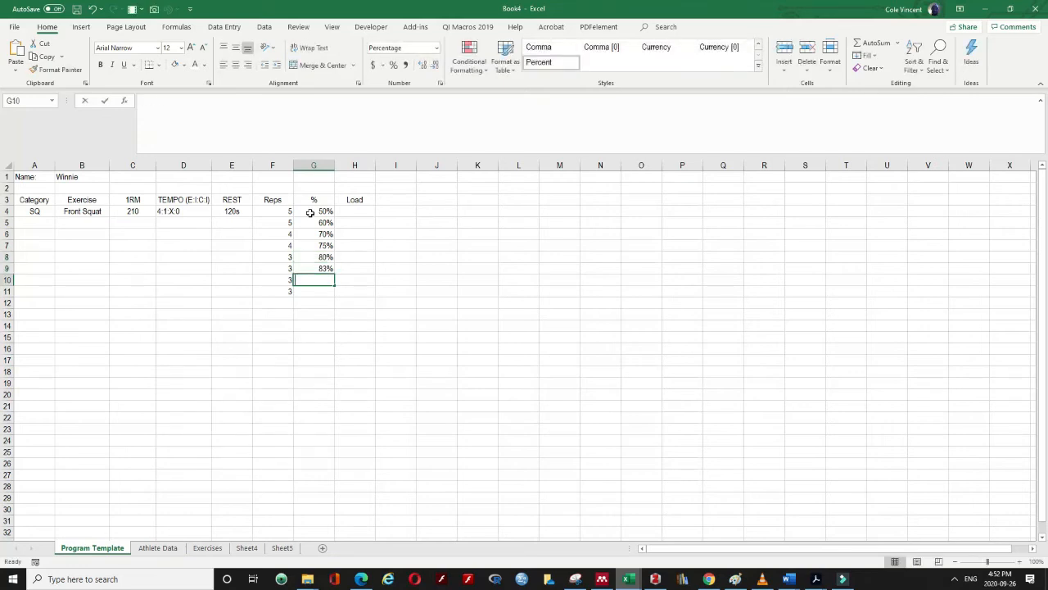
pyautogui.write('85')
pyautogui.press('Return')
pyautogui.write('85')
pyautogui.press('Return')
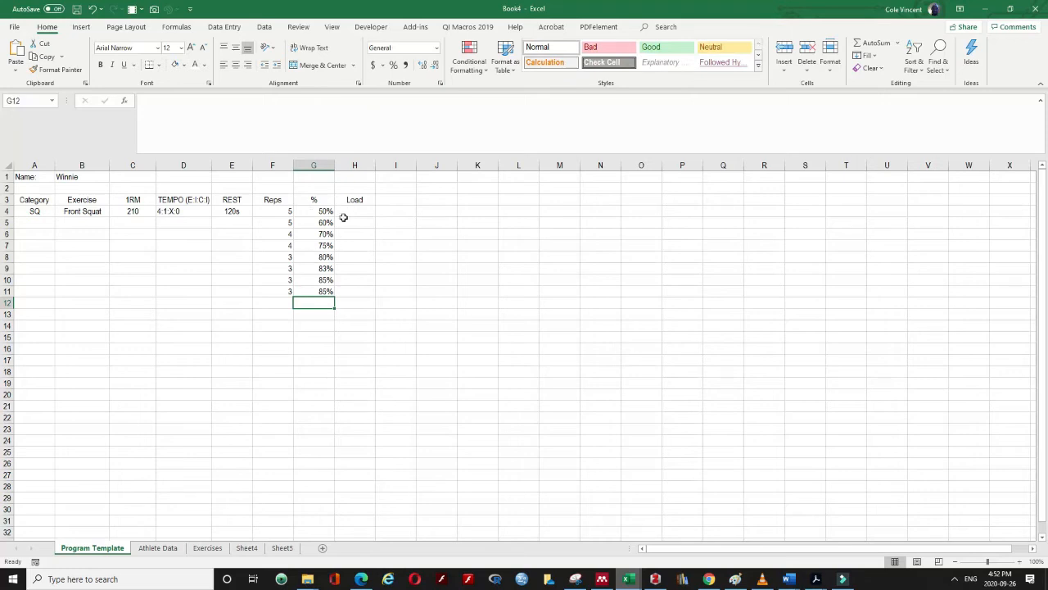
# Merge & Center rows 4–11 of Rest, Tempo, 1RM and Exercise, middle-aligning the tempo
pyautogui.moveTo(234, 210); pyautogui.dragTo(236, 299)
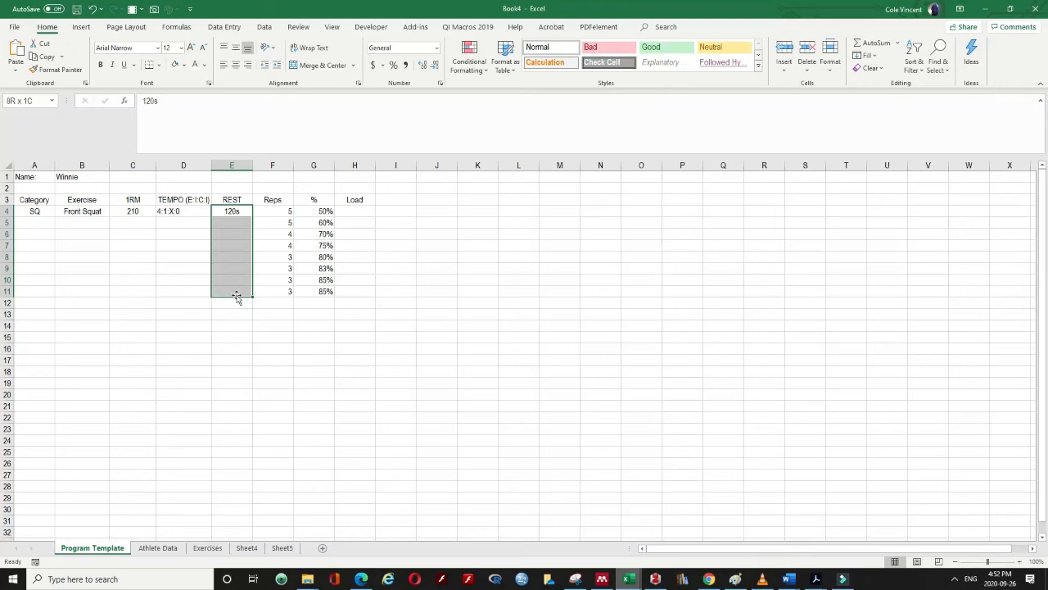
pyautogui.click(309, 65)
pyautogui.moveTo(175, 211); pyautogui.dragTo(173, 286)
pyautogui.click(309, 65)
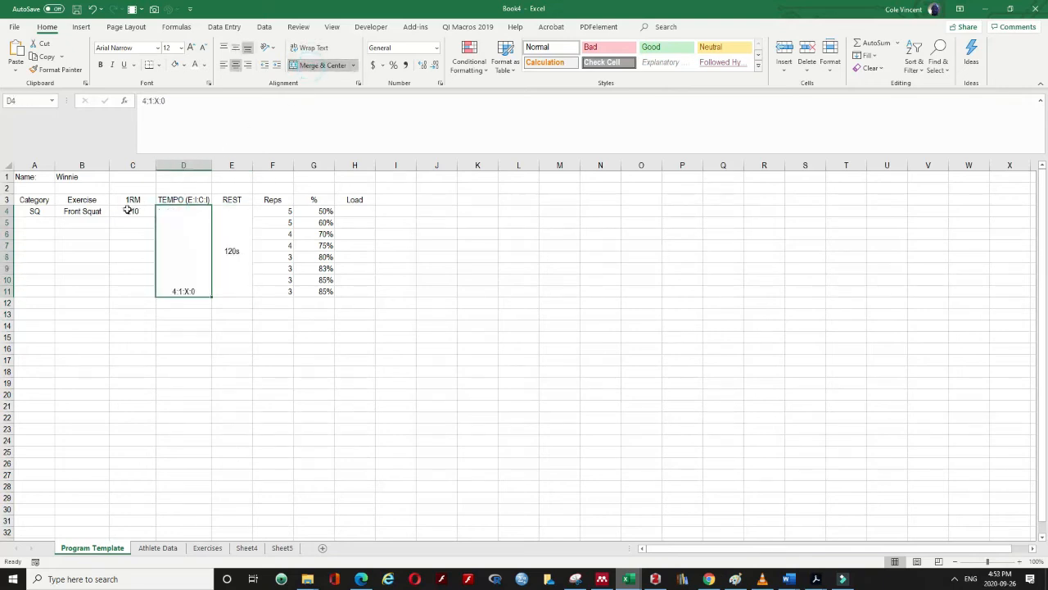
pyautogui.click(236, 47)
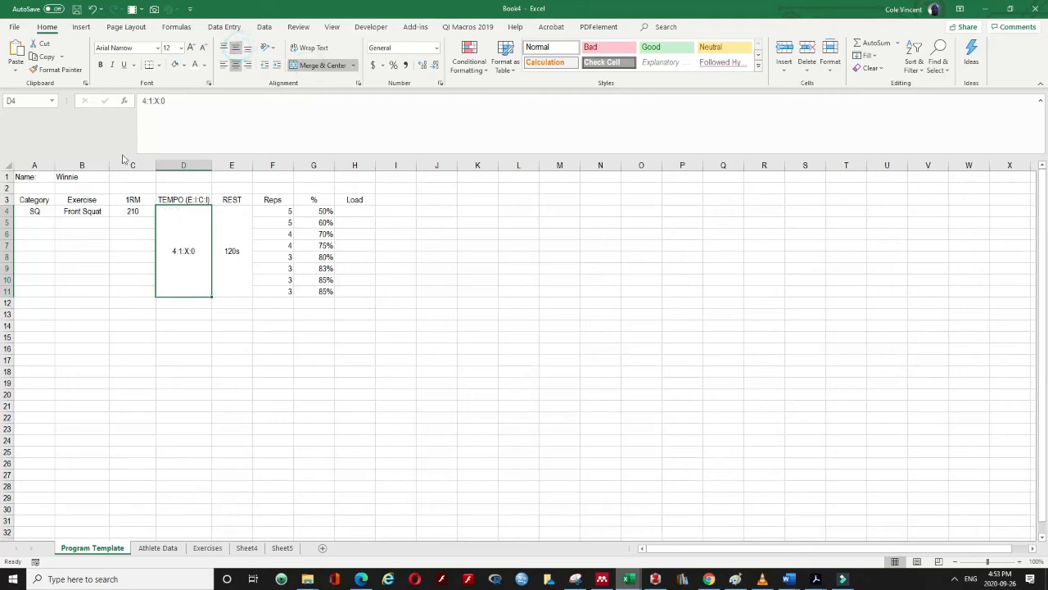
pyautogui.moveTo(120, 210); pyautogui.dragTo(119, 299)
pyautogui.click(311, 64)
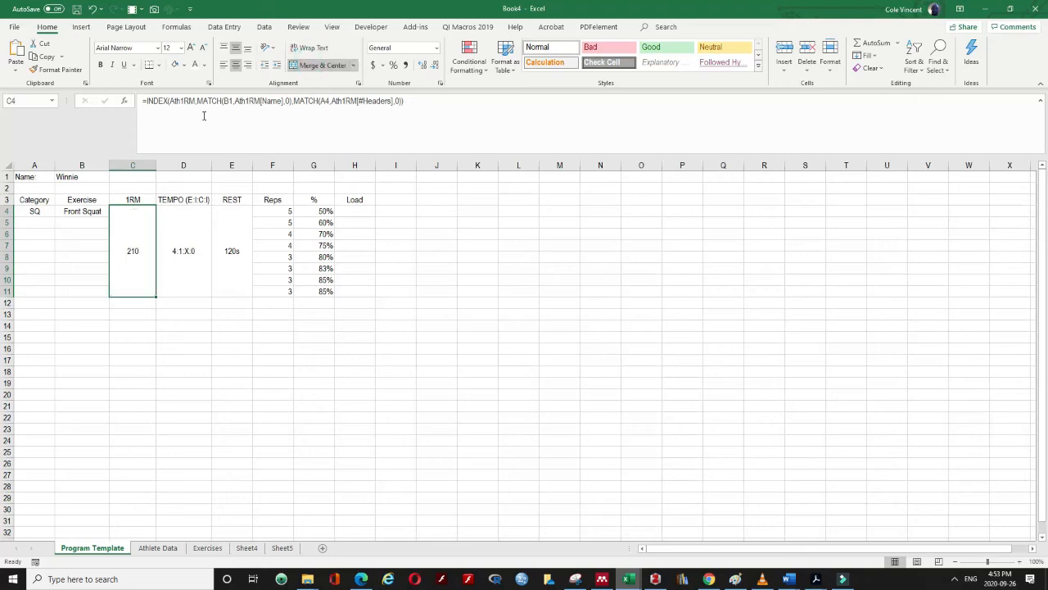
pyautogui.moveTo(88, 210); pyautogui.dragTo(84, 291)
pyautogui.click(315, 65)
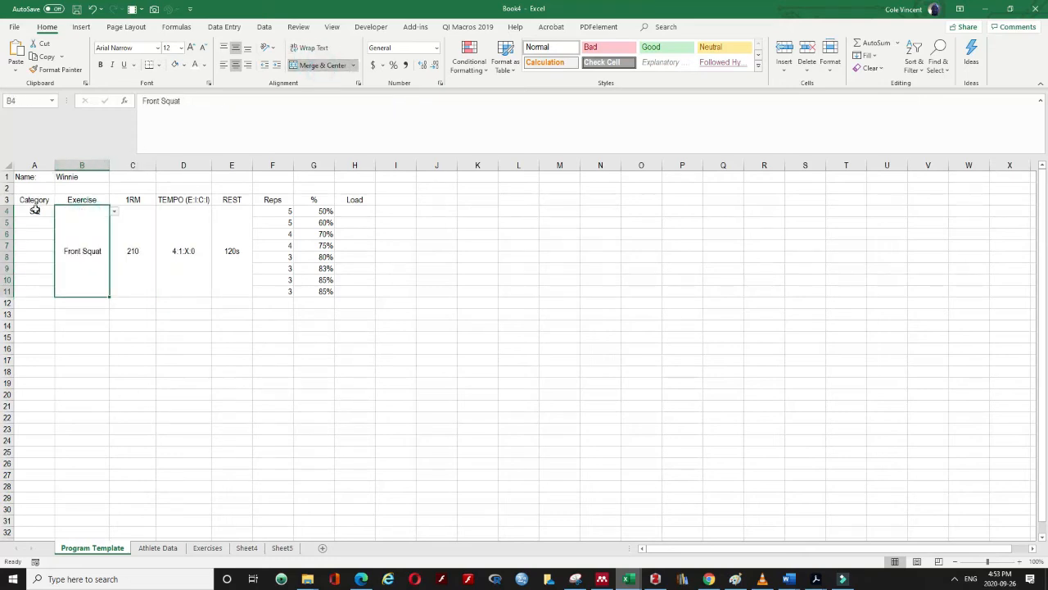
# Merge the Category cells A4:A11 and set the category to CL
pyautogui.click(35, 211)
pyautogui.moveTo(35, 212); pyautogui.dragTo(25, 294)
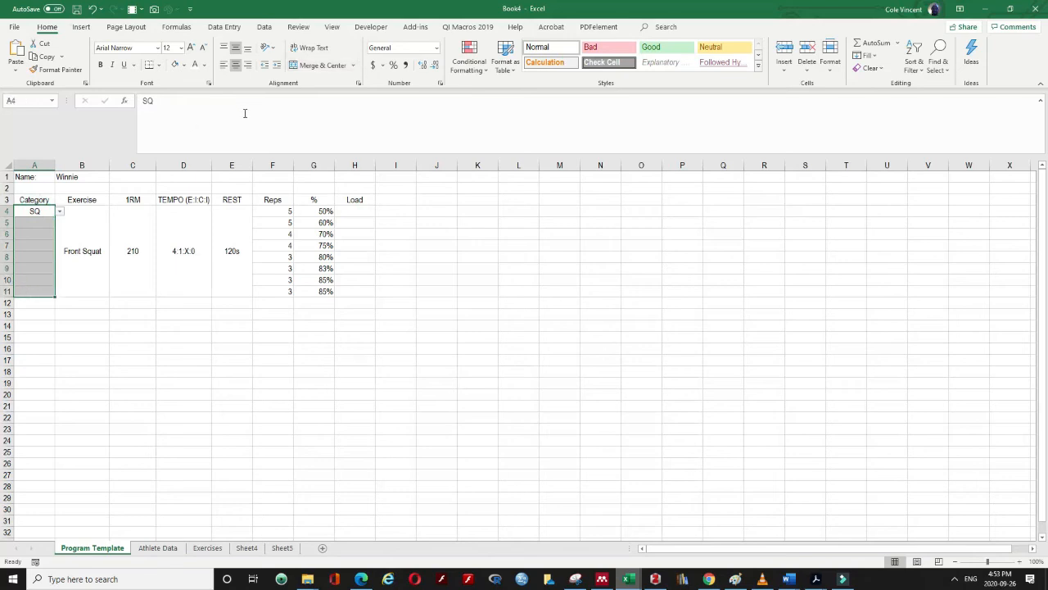
pyautogui.click(315, 65)
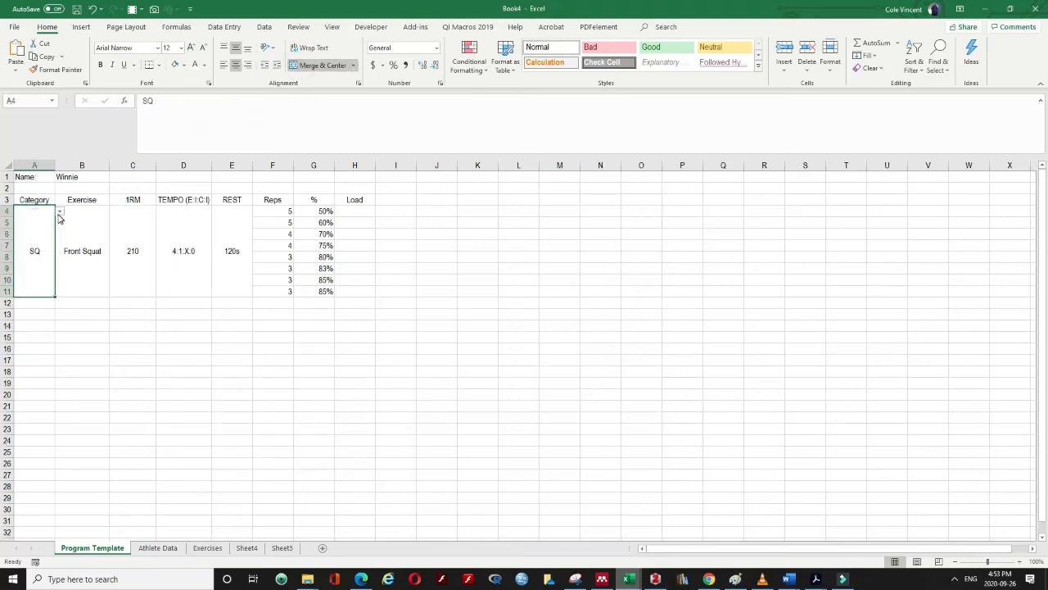
pyautogui.click(59, 212)
pyautogui.click(25, 227)
pyautogui.click(70, 229)
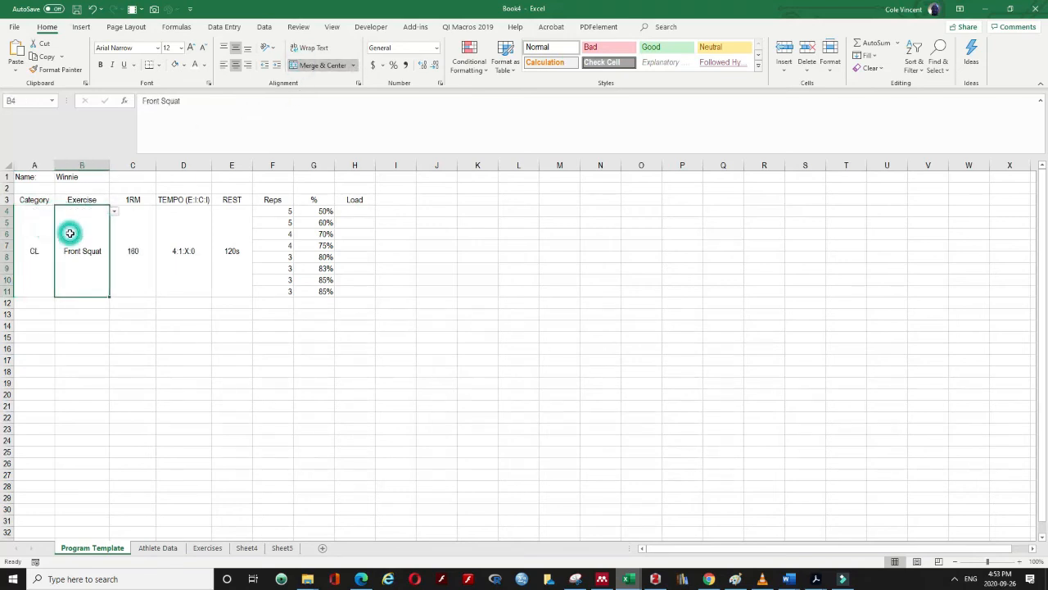
pyautogui.click(114, 211)
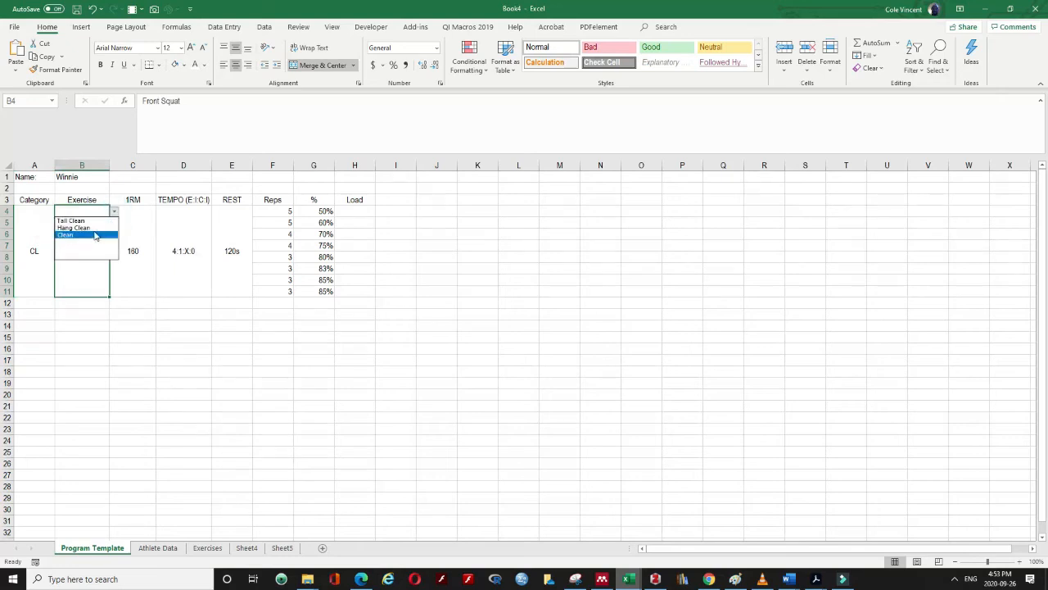
# Choose Hang Clean as the exercise and enter =G4*$C$4 in H4
pyautogui.click(96, 229)
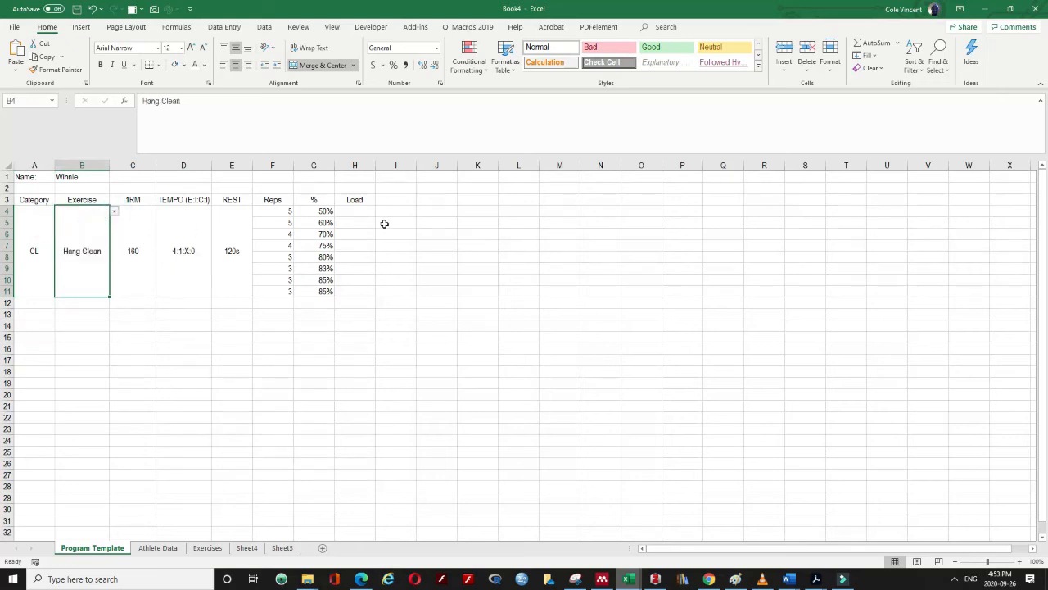
pyautogui.click(358, 210)
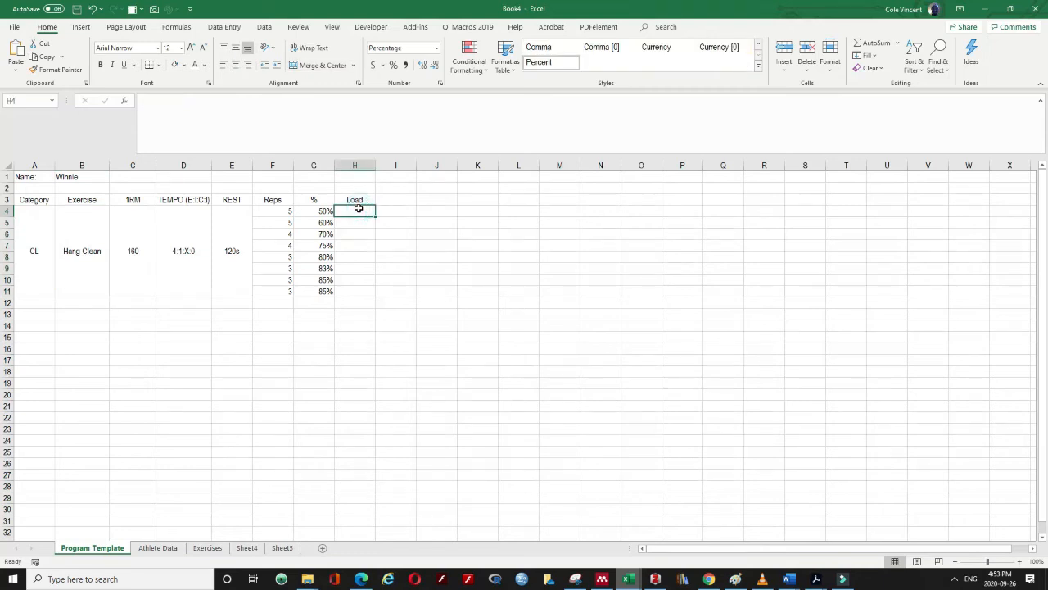
pyautogui.write('=')
pyautogui.press('Left')
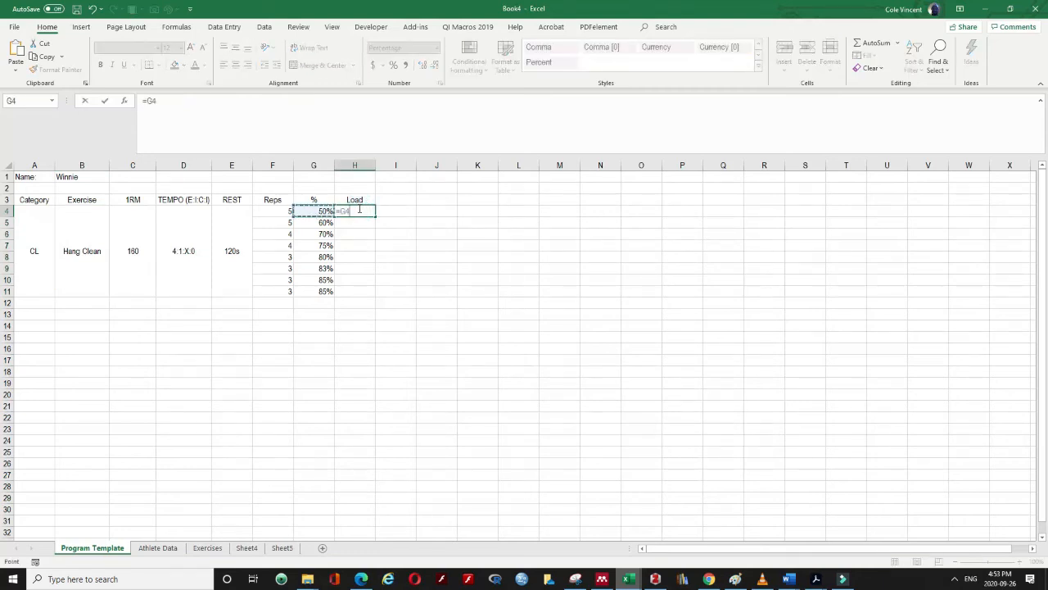
pyautogui.write('*')
pyautogui.click(143, 250)
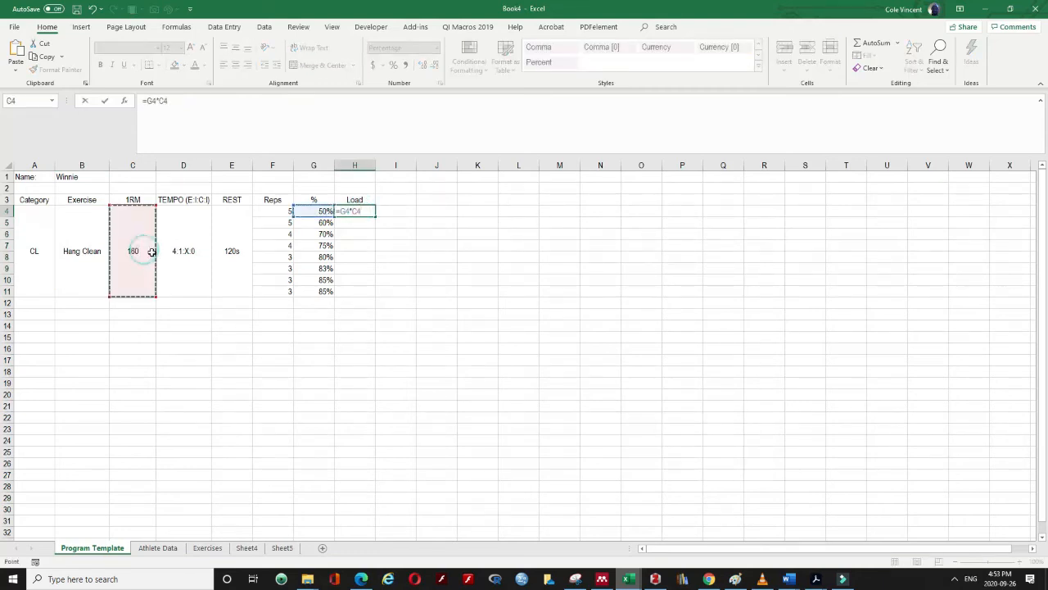
pyautogui.click(161, 102)
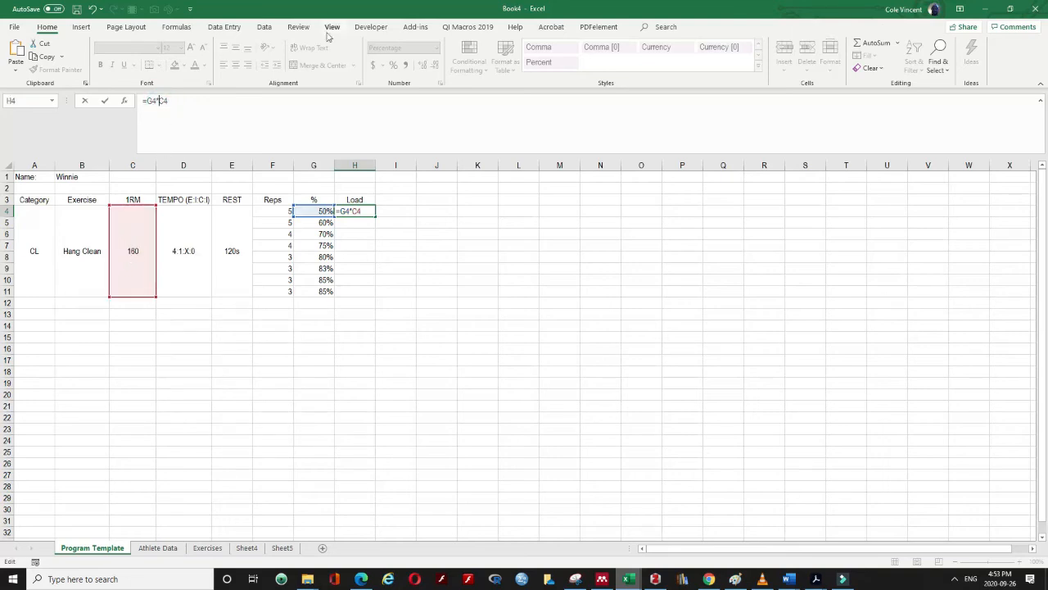
pyautogui.write('$C$')
pyautogui.press('Return')
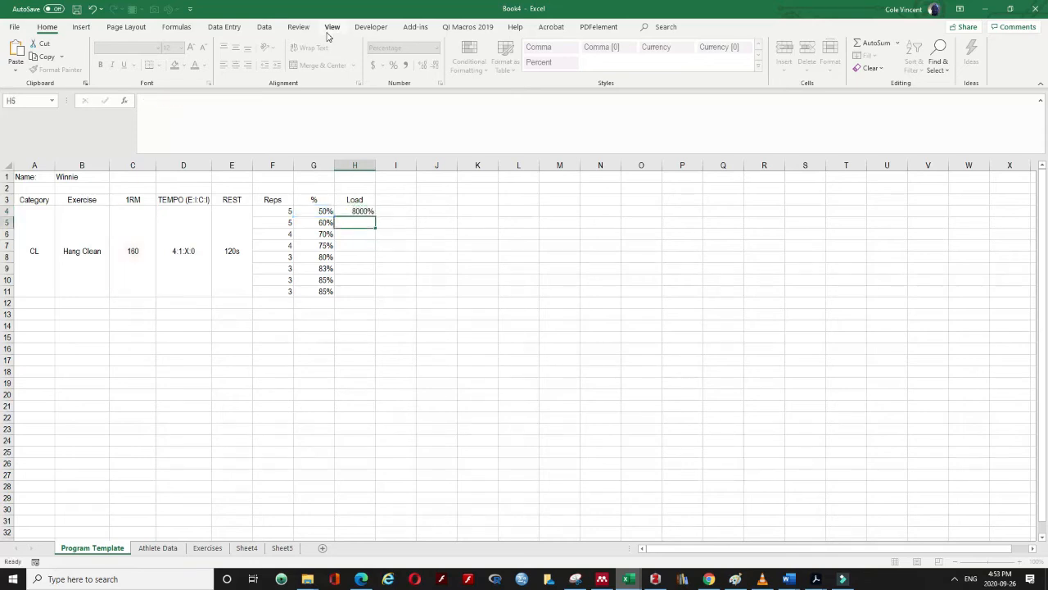
# Set H4 to General format and fill the load formula down to H11
pyautogui.click(369, 210)
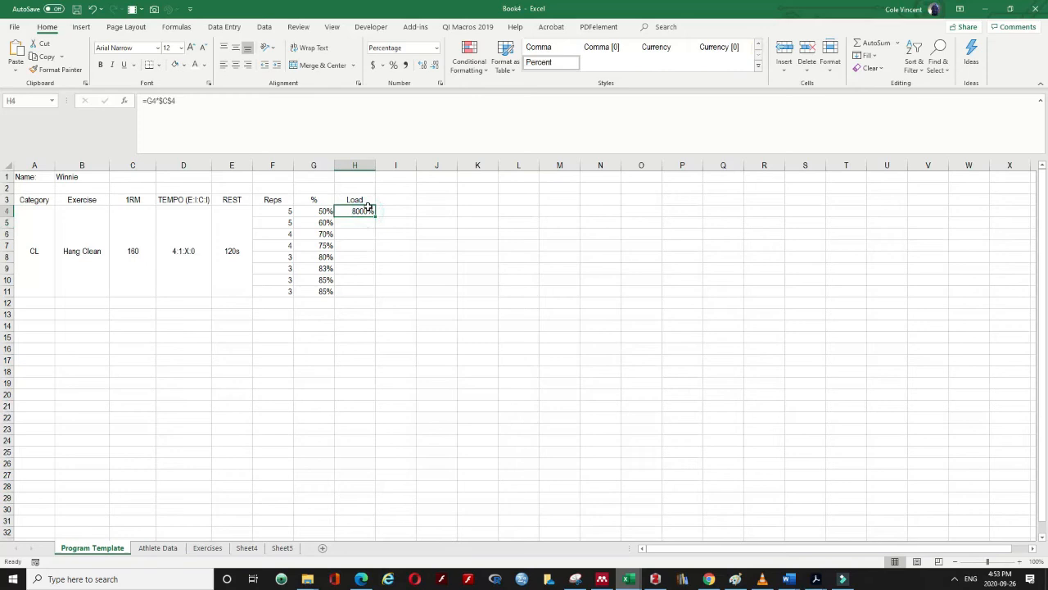
pyautogui.click(436, 47)
pyautogui.click(414, 66)
pyautogui.moveTo(376, 217); pyautogui.dragTo(374, 299)
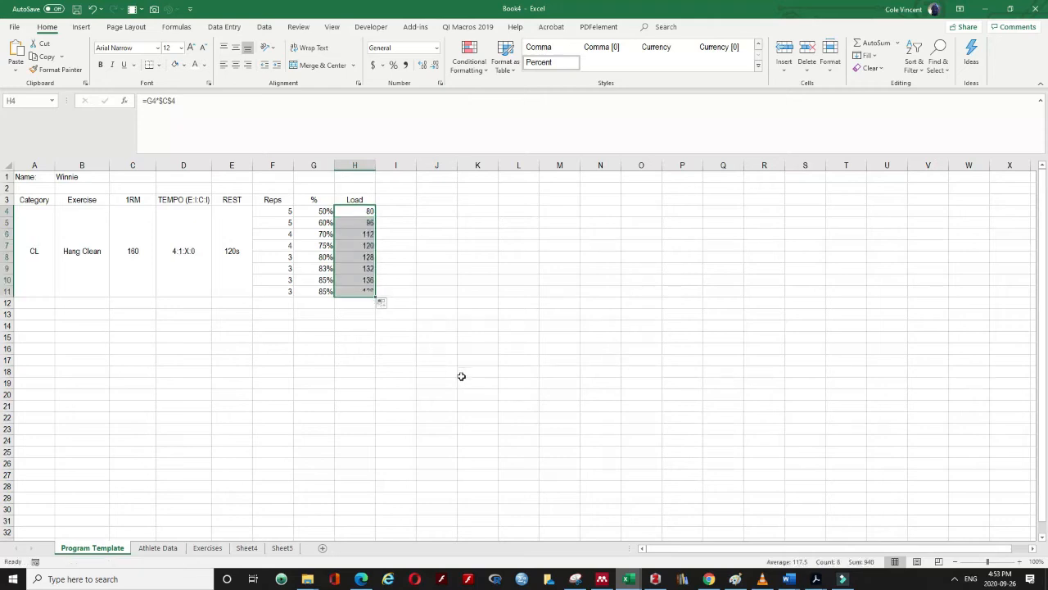
pyautogui.click(360, 291)
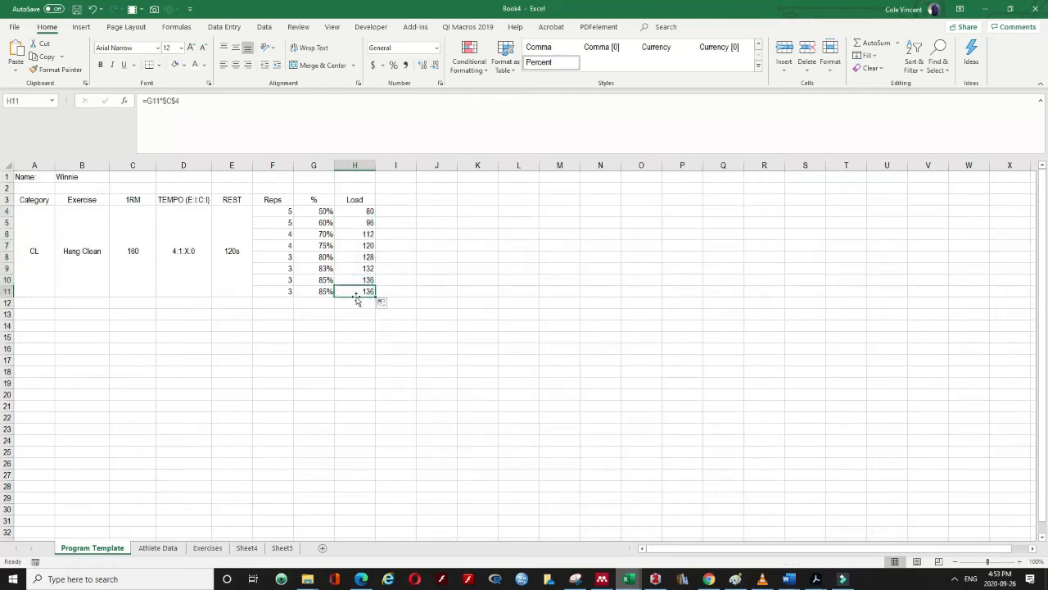
# Center and Middle Align the whole table block
pyautogui.moveTo(357, 298); pyautogui.dragTo(33, 200)
pyautogui.click(235, 65)
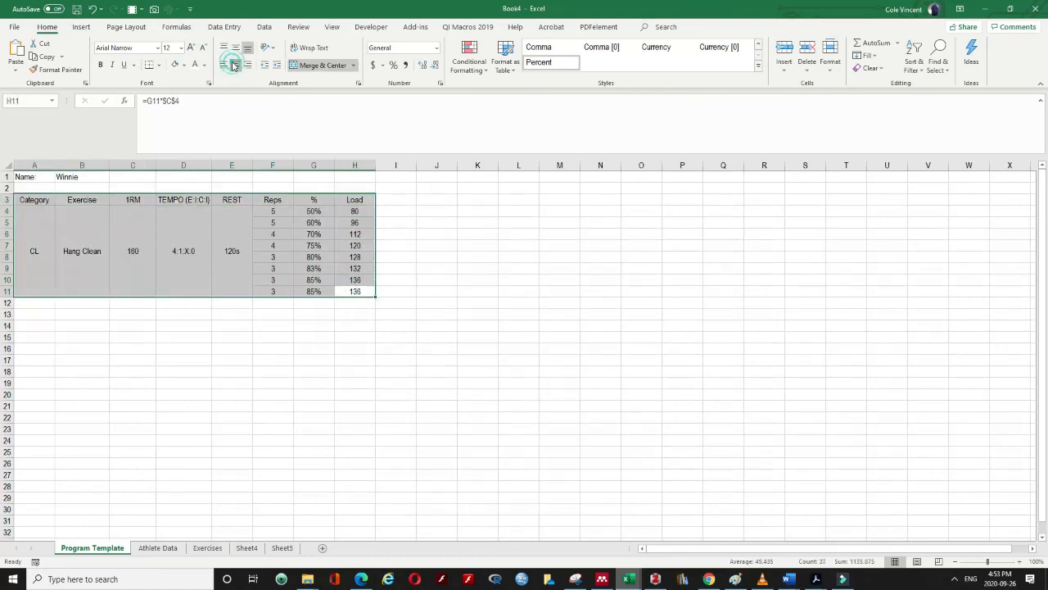
pyautogui.click(235, 48)
pyautogui.click(582, 290)
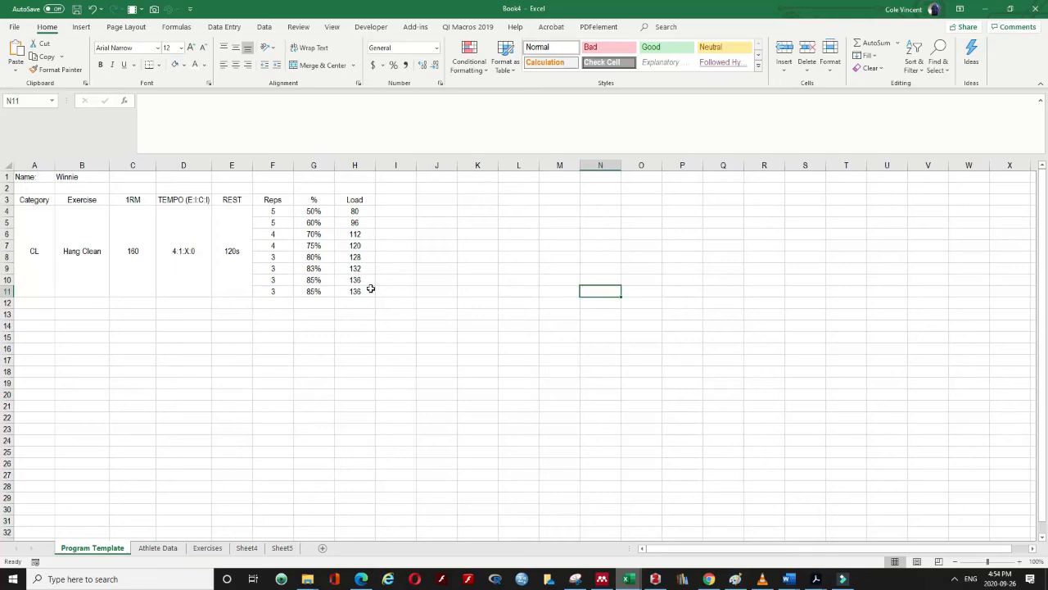
# Add a 'Total' label in E12 beneath the Reps column
pyautogui.click(280, 212)
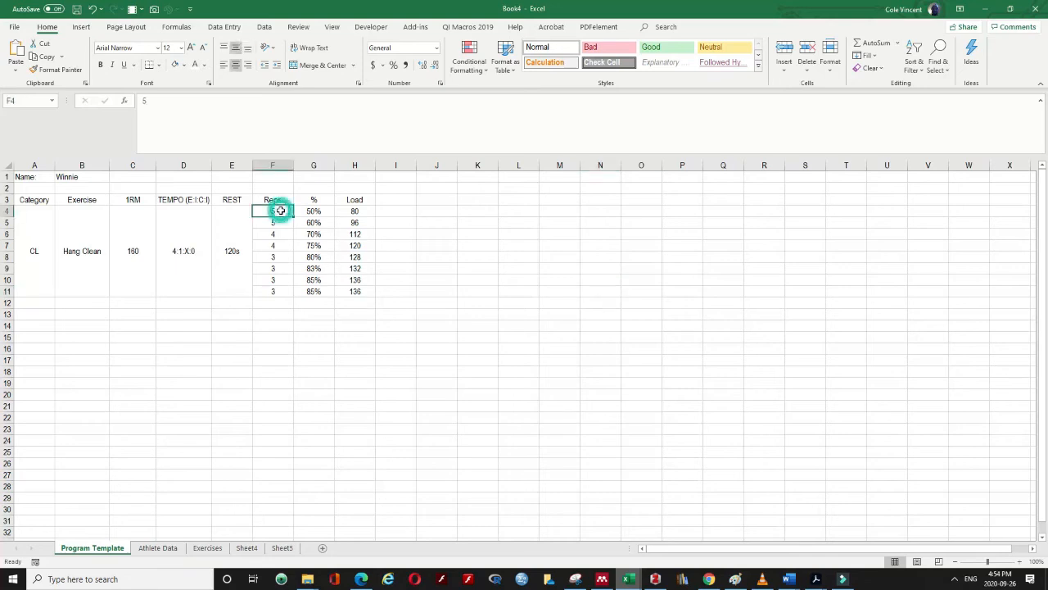
pyautogui.click(304, 214)
pyautogui.moveTo(280, 211); pyautogui.dragTo(278, 281)
pyautogui.click(240, 302)
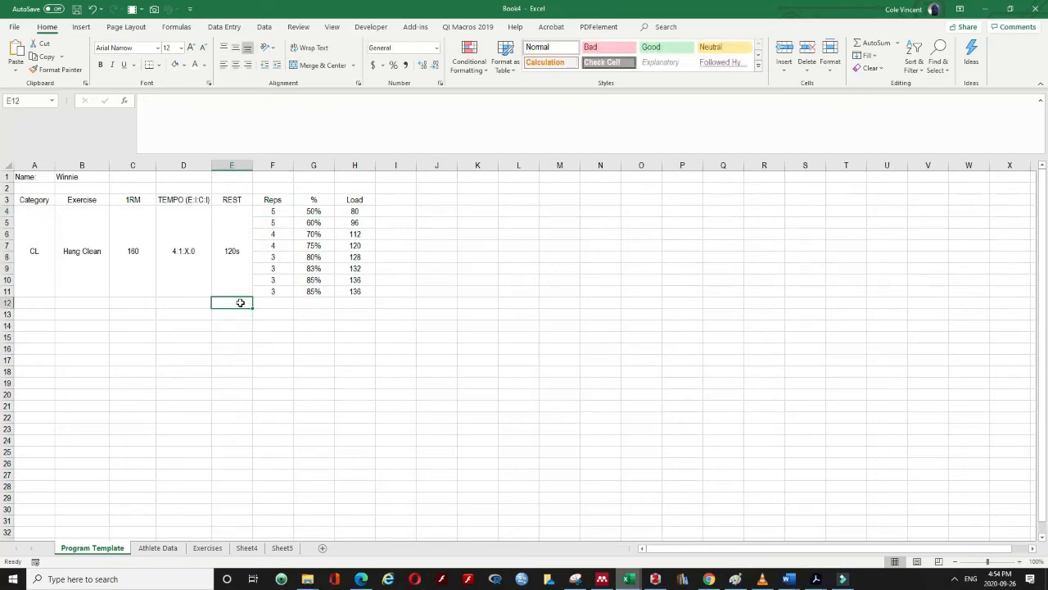
pyautogui.write('Total')
pyautogui.press('Tab')
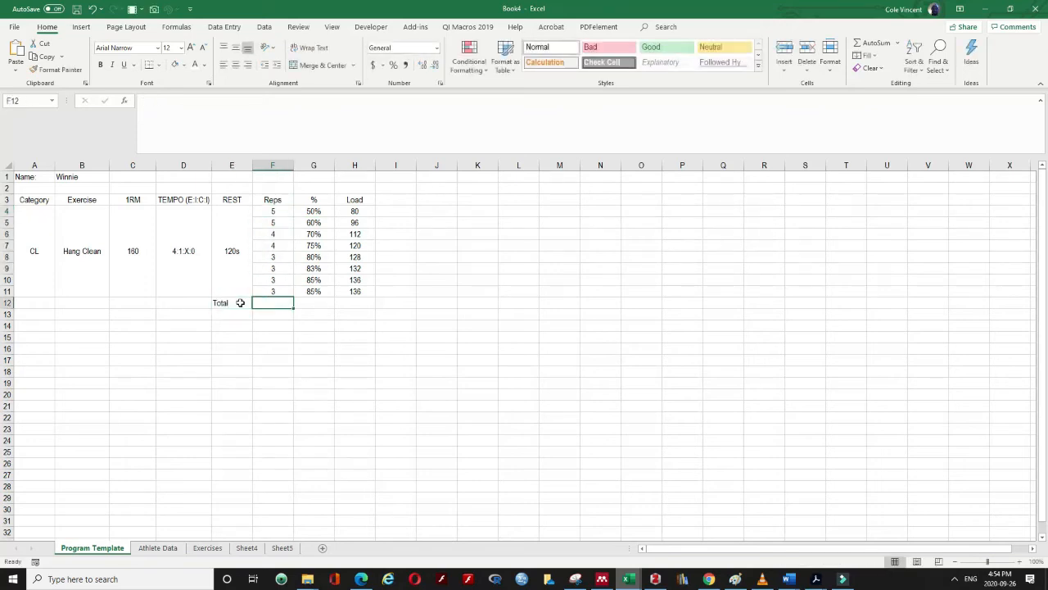
# Enter =SUM(F4:F11) in F12, showing 30, centred horizontally and vertically
pyautogui.write('=SUM(')
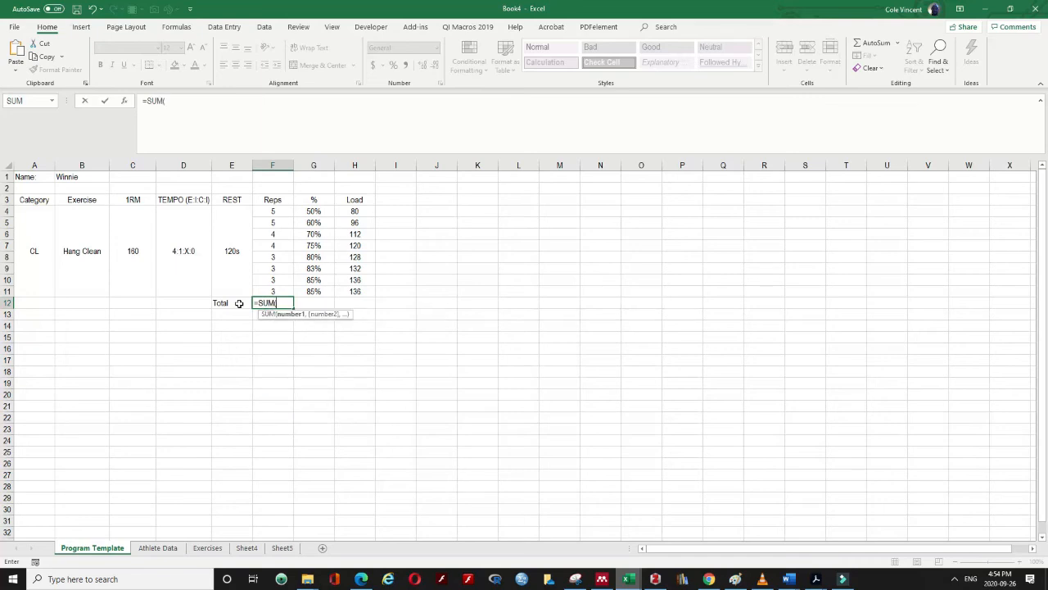
pyautogui.moveTo(273, 211); pyautogui.dragTo(272, 292)
pyautogui.press('Return')
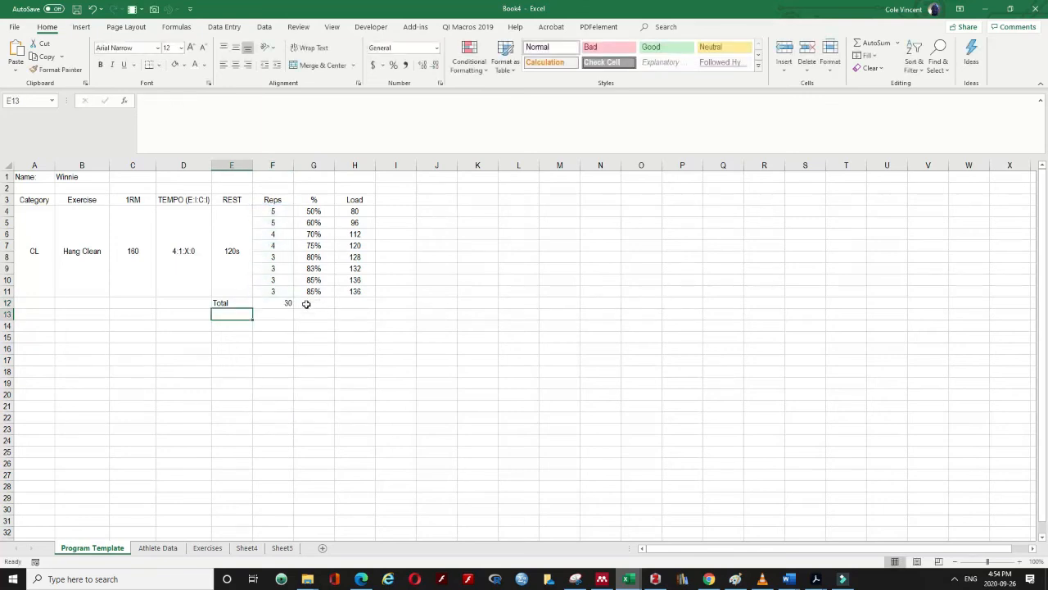
pyautogui.click(283, 300)
pyautogui.click(236, 65)
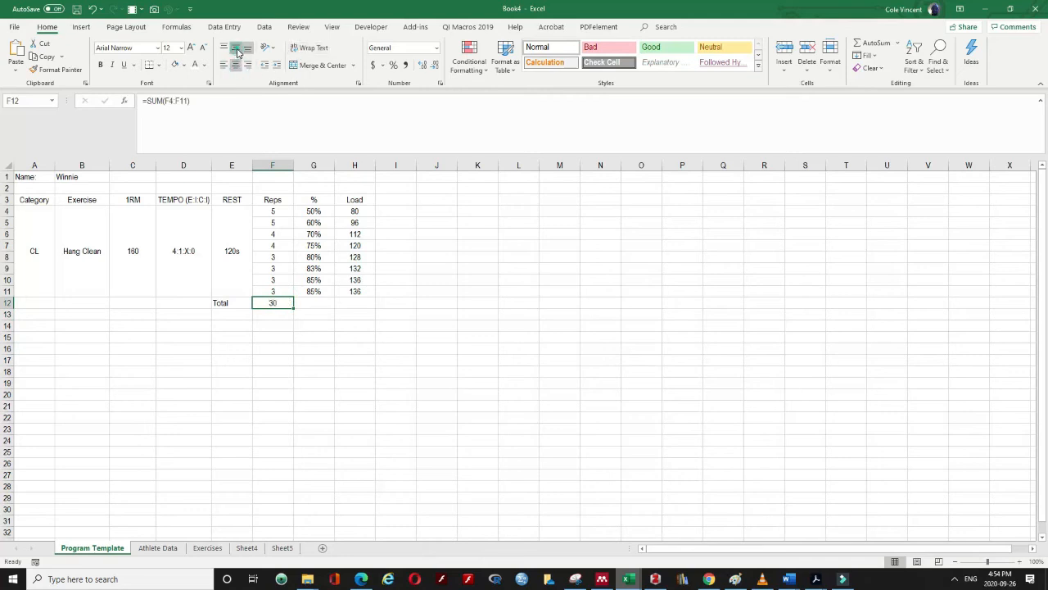
pyautogui.click(235, 48)
pyautogui.click(324, 312)
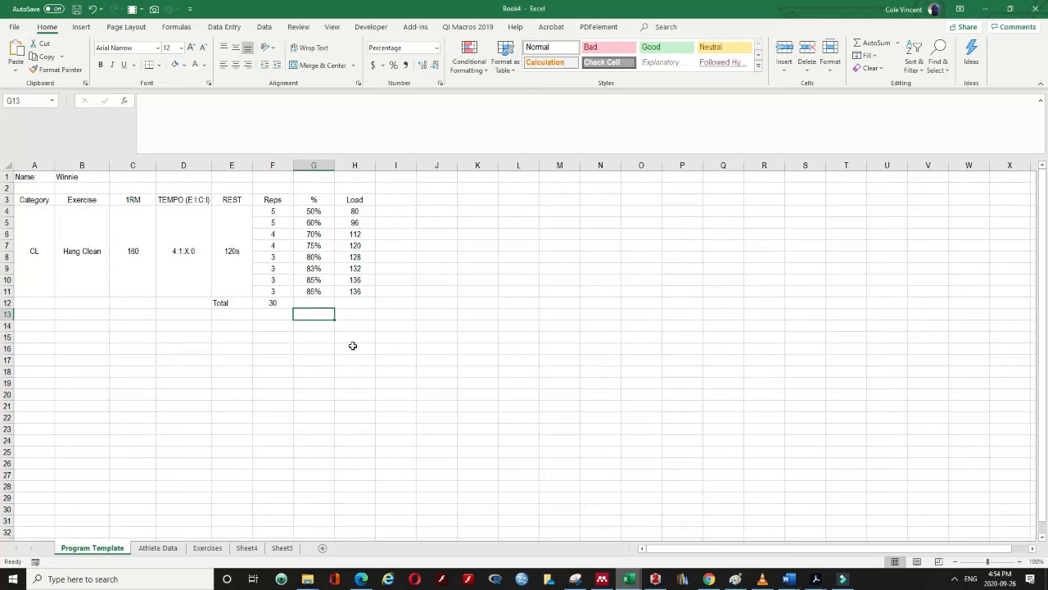
# Enter =(F4*G4)/F12 in J4 to weight the first set's percentage by its reps share
pyautogui.click(430, 211)
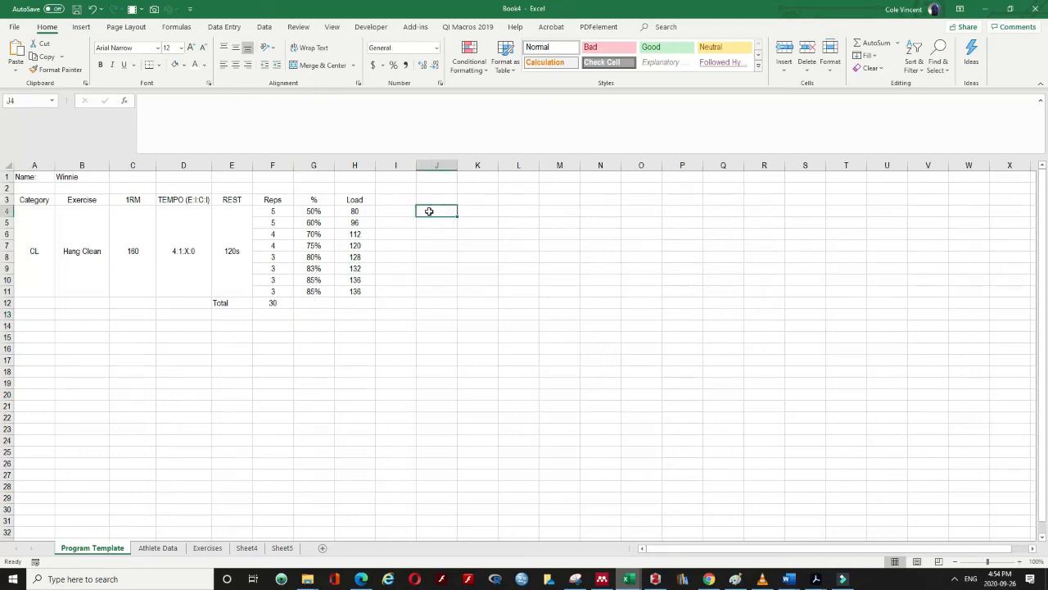
pyautogui.write('=(')
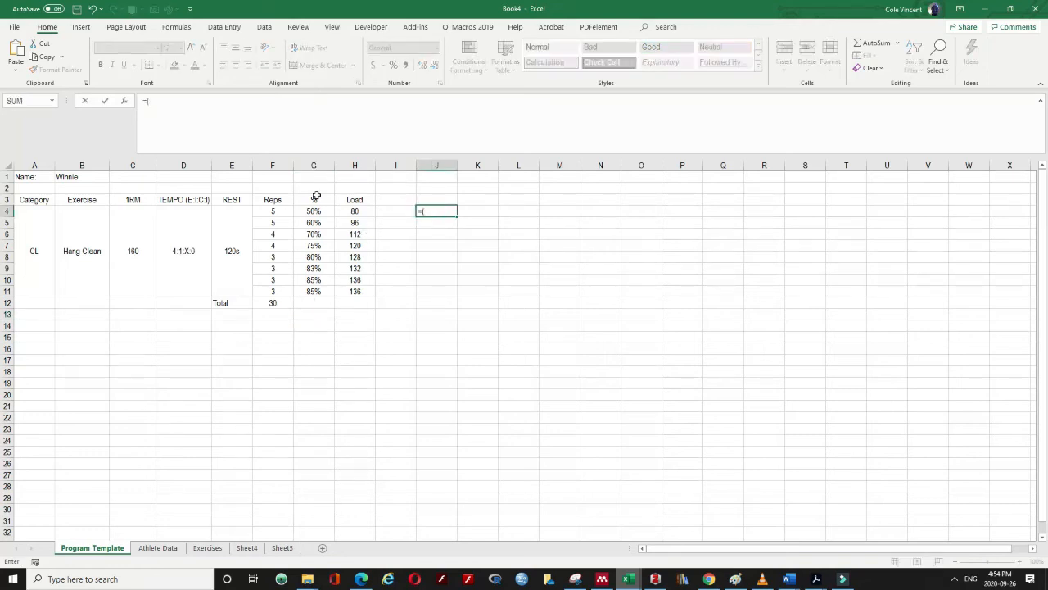
pyautogui.click(276, 210)
pyautogui.write('*')
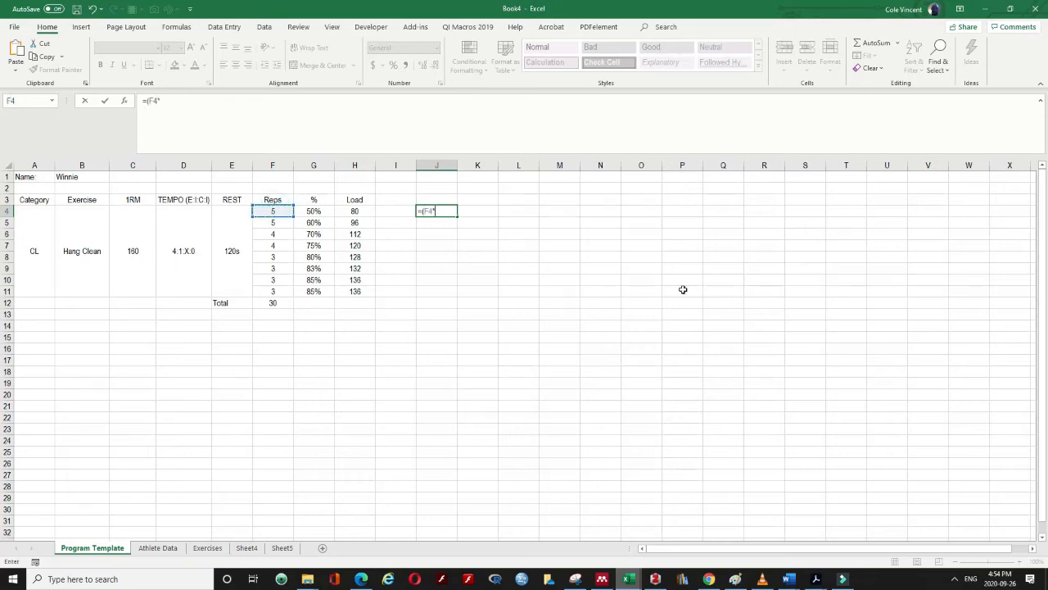
pyautogui.click(306, 211)
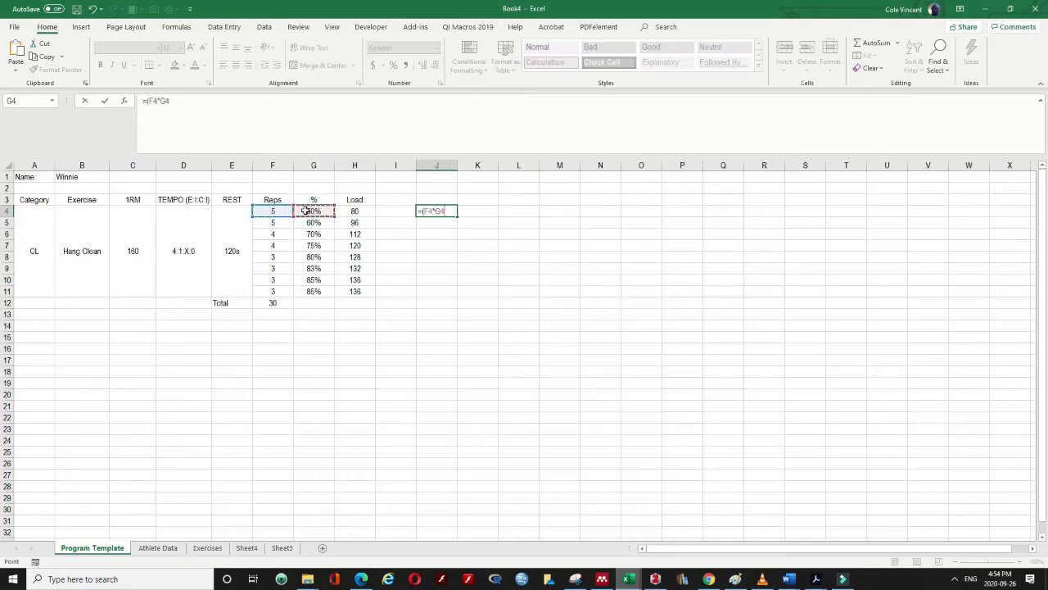
pyautogui.write(')/')
pyautogui.click(271, 304)
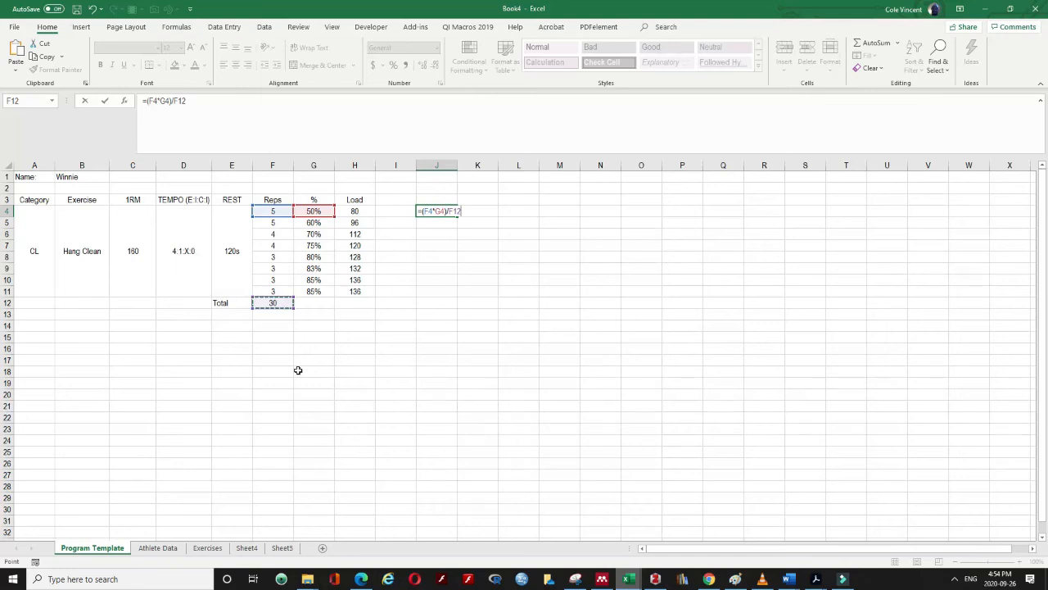
pyautogui.press('Return')
# Make the total-reps reference in J4 absolute as $F$12
pyautogui.click(443, 211)
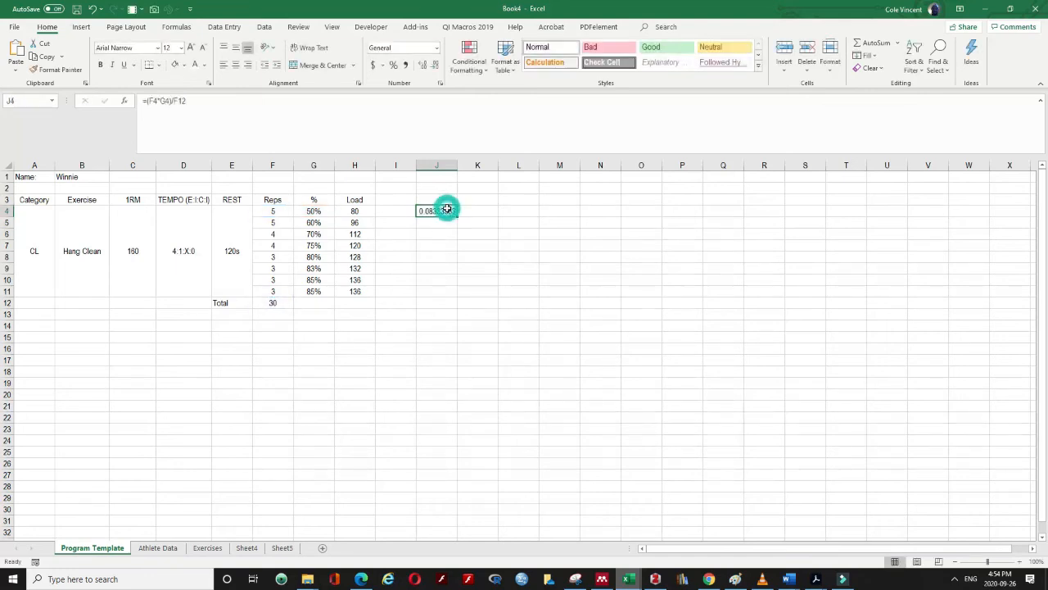
pyautogui.click(176, 104)
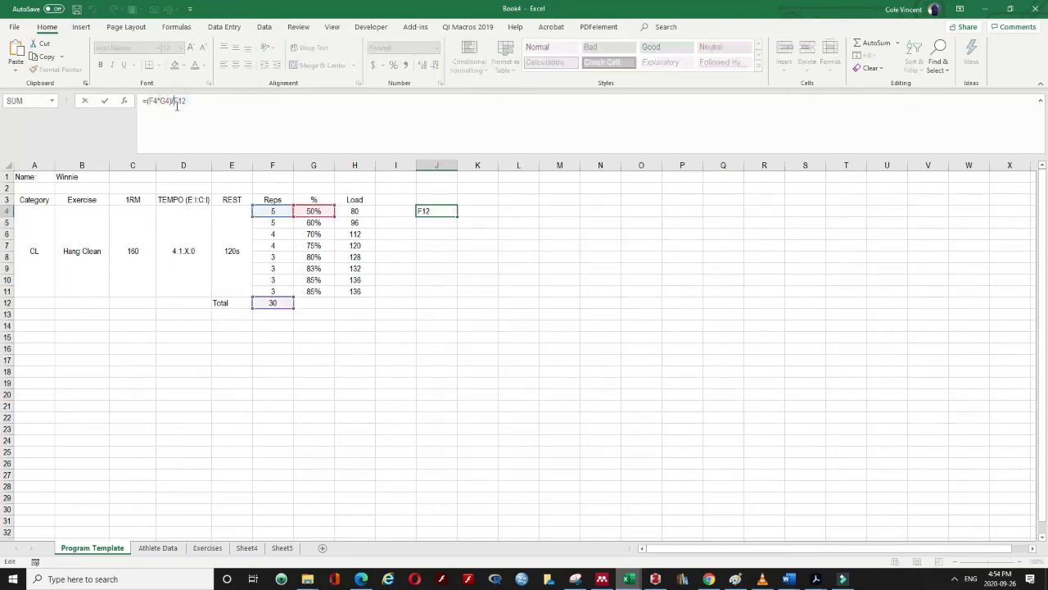
pyautogui.write('$')
pyautogui.press('Right')
pyautogui.write('$')
pyautogui.press('Return')
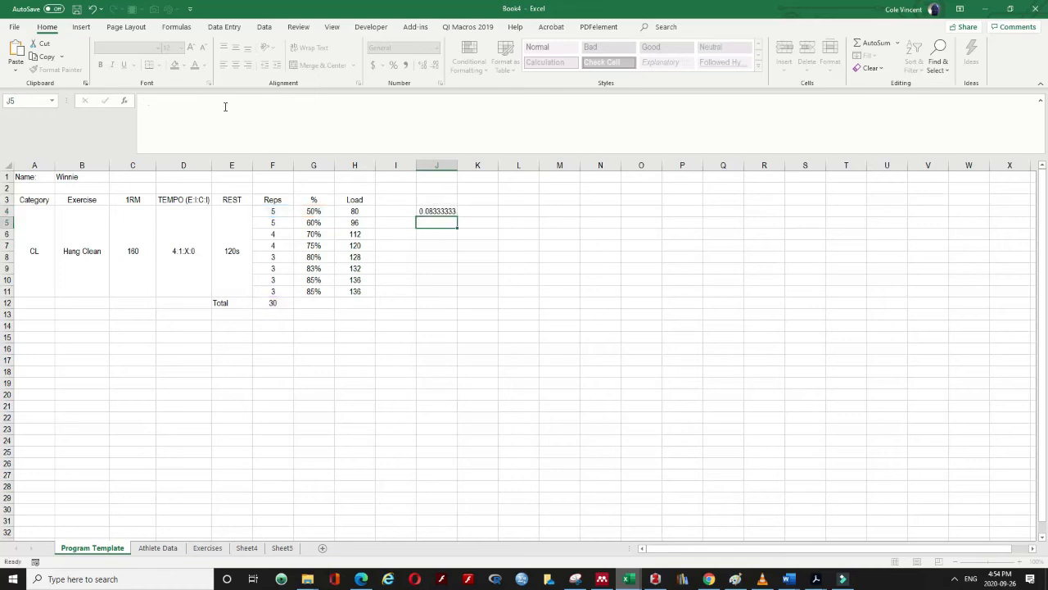
# Fill the J4 formula down to J11 and total it with =SUM(J4:J11) in J12, shown as a percentage
pyautogui.click(424, 210)
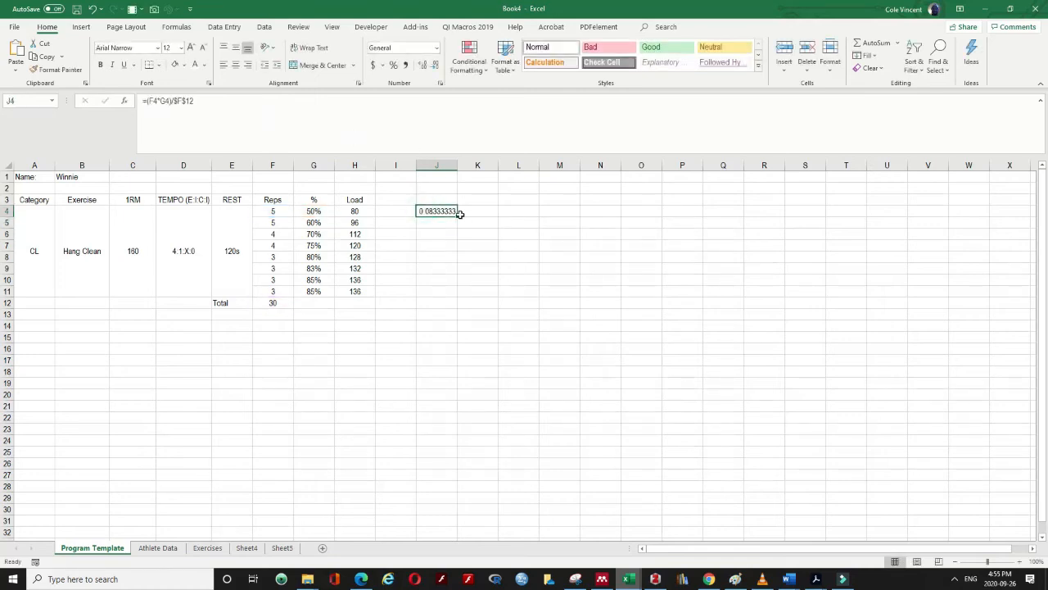
pyautogui.moveTo(459, 216); pyautogui.dragTo(453, 299)
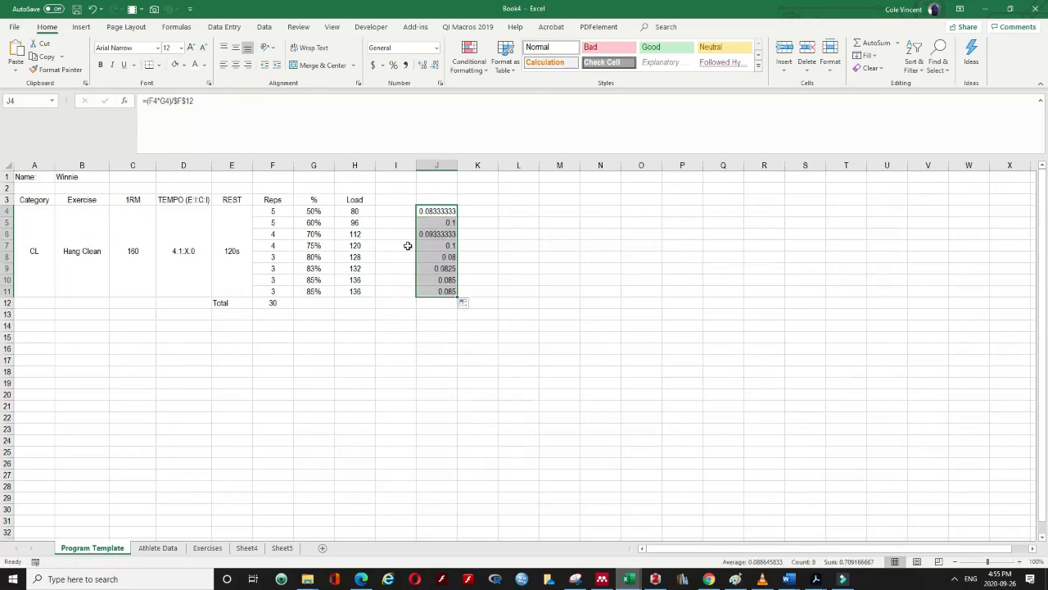
pyautogui.click(414, 303)
pyautogui.write('=S')
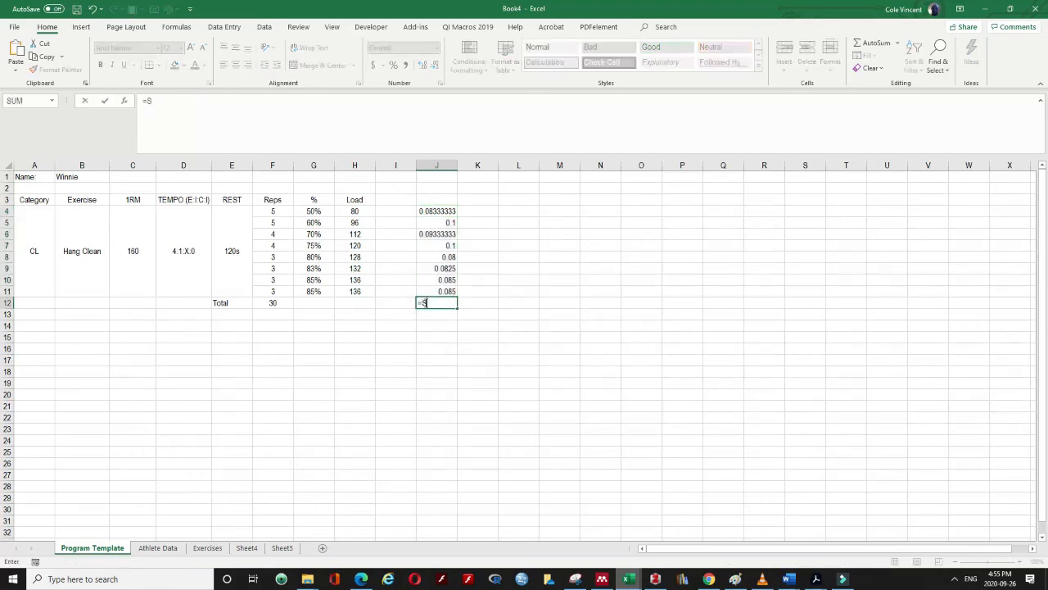
pyautogui.write('UM(')
pyautogui.moveTo(439, 289); pyautogui.dragTo(446, 211)
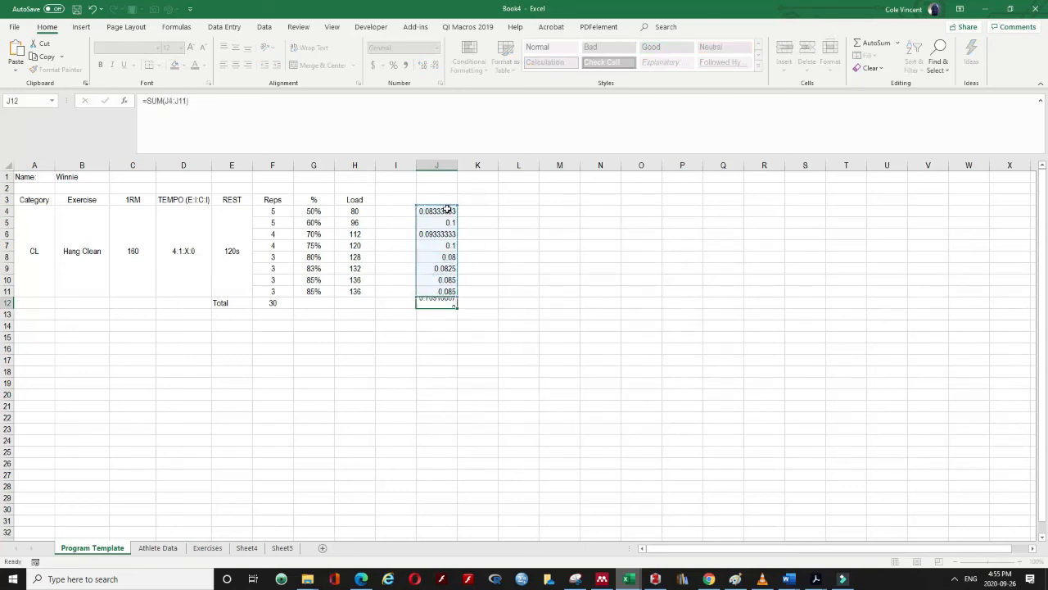
pyautogui.press('Return')
pyautogui.click(437, 302)
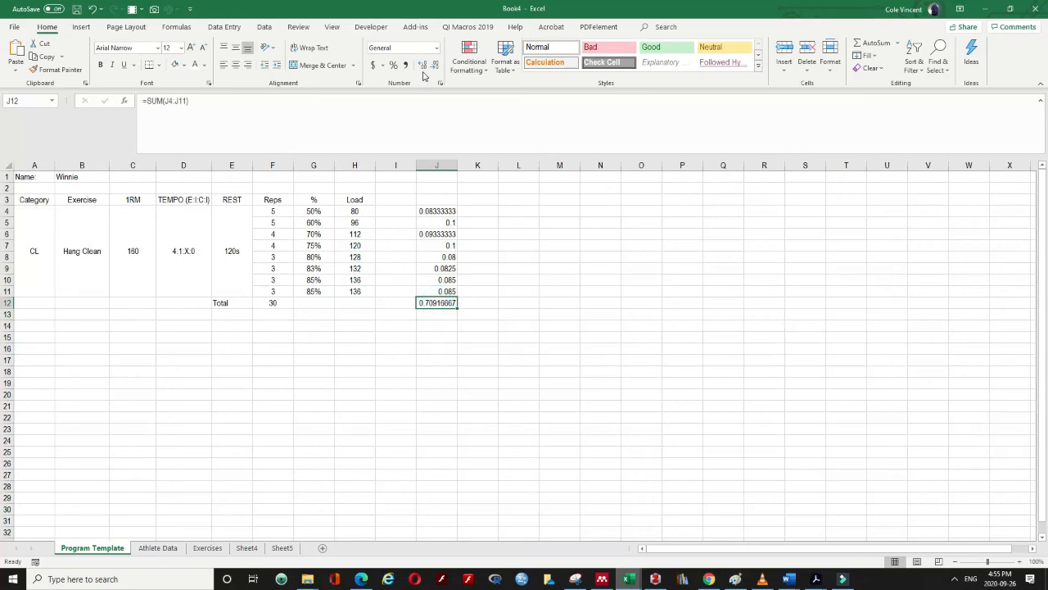
pyautogui.click(396, 67)
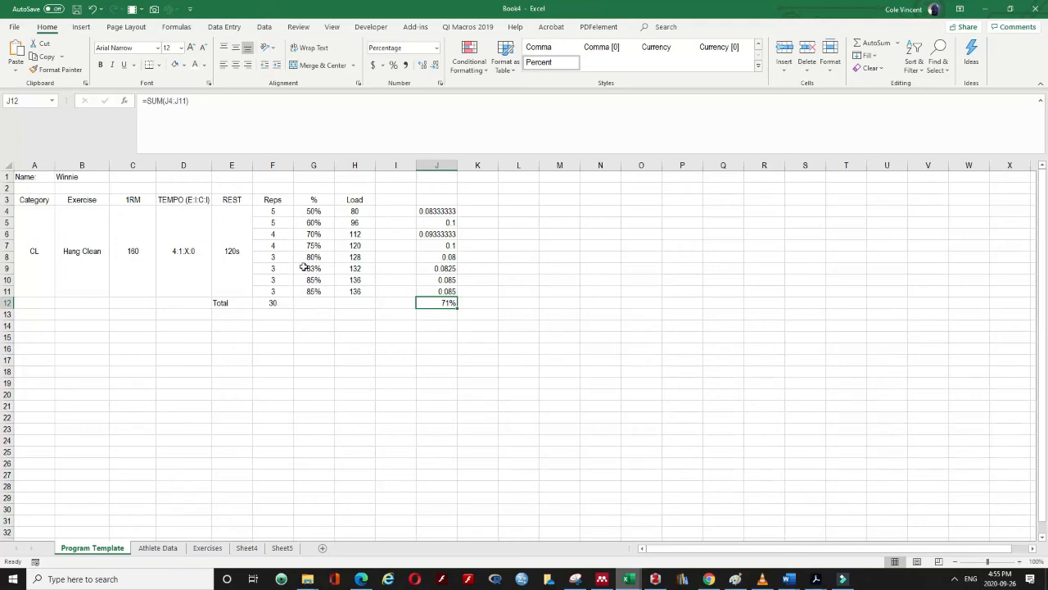
pyautogui.moveTo(449, 211); pyautogui.dragTo(447, 282)
pyautogui.click(440, 212)
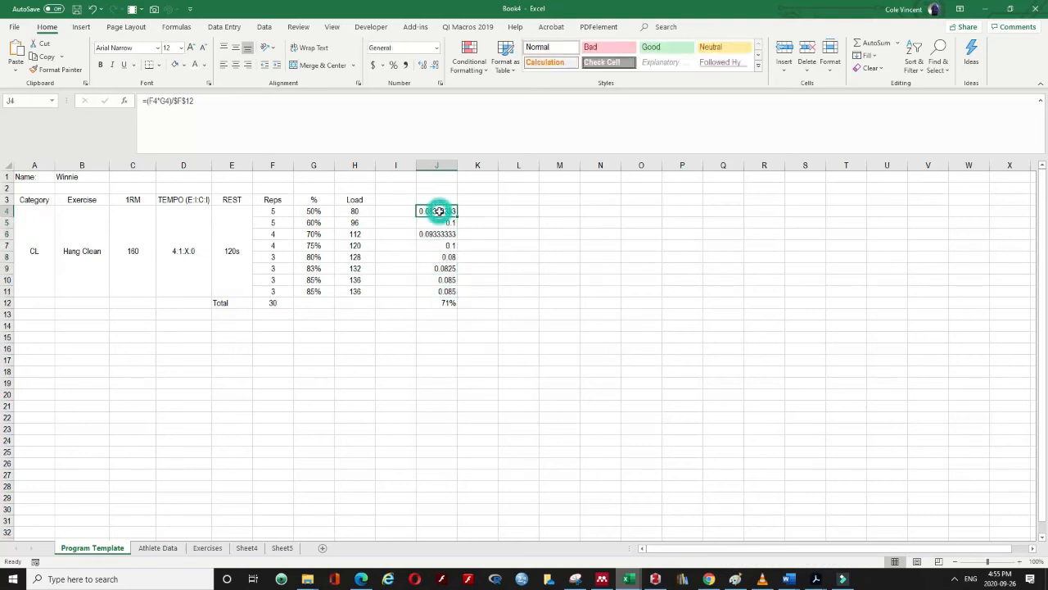
# Start G12's =SUM( formula with the (F4*G4)/F12 and (F5*G5)/F12 terms
pyautogui.click(326, 302)
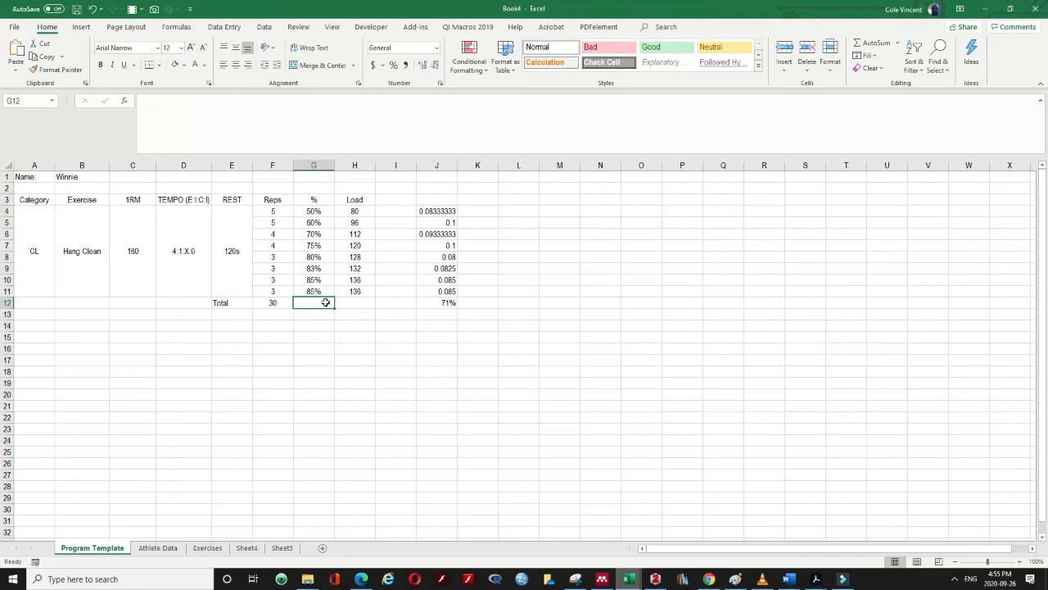
pyautogui.write('=SUM(')
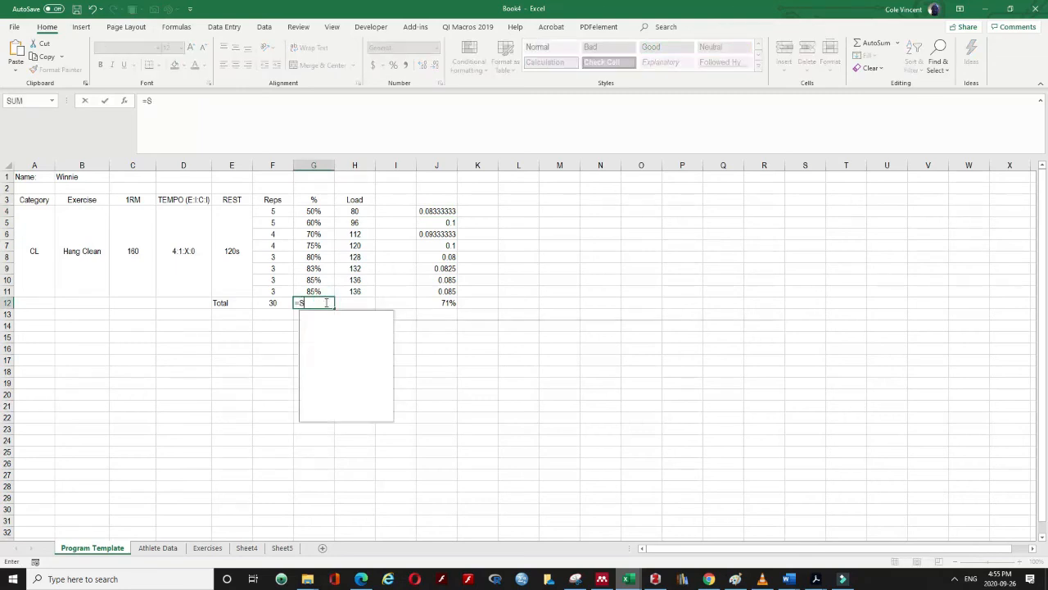
pyautogui.write('(')
pyautogui.click(276, 210)
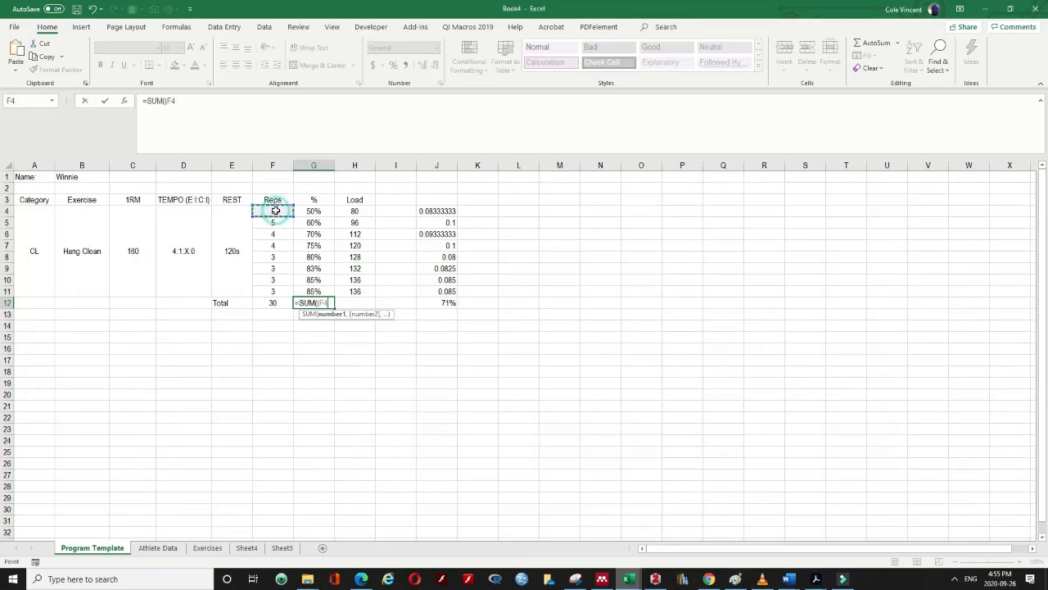
pyautogui.write('*')
pyautogui.click(312, 212)
pyautogui.write(')/')
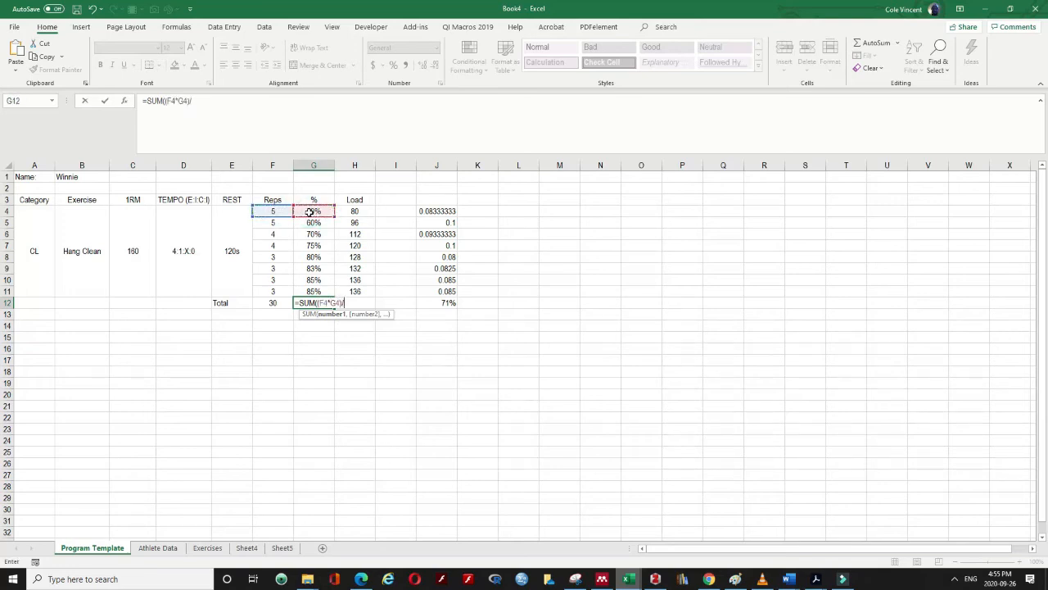
pyautogui.click(277, 302)
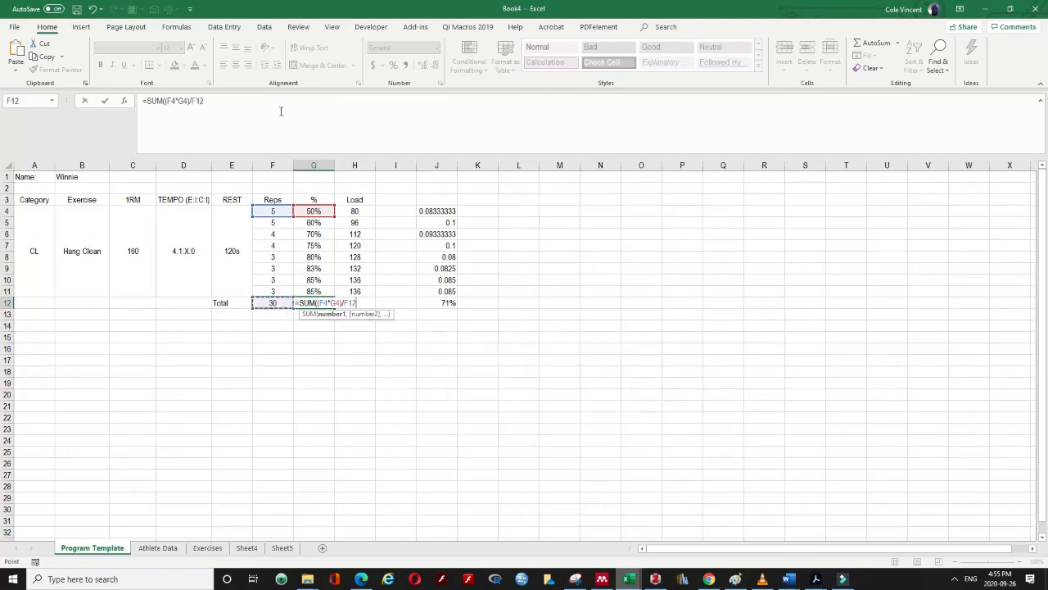
pyautogui.write(',')
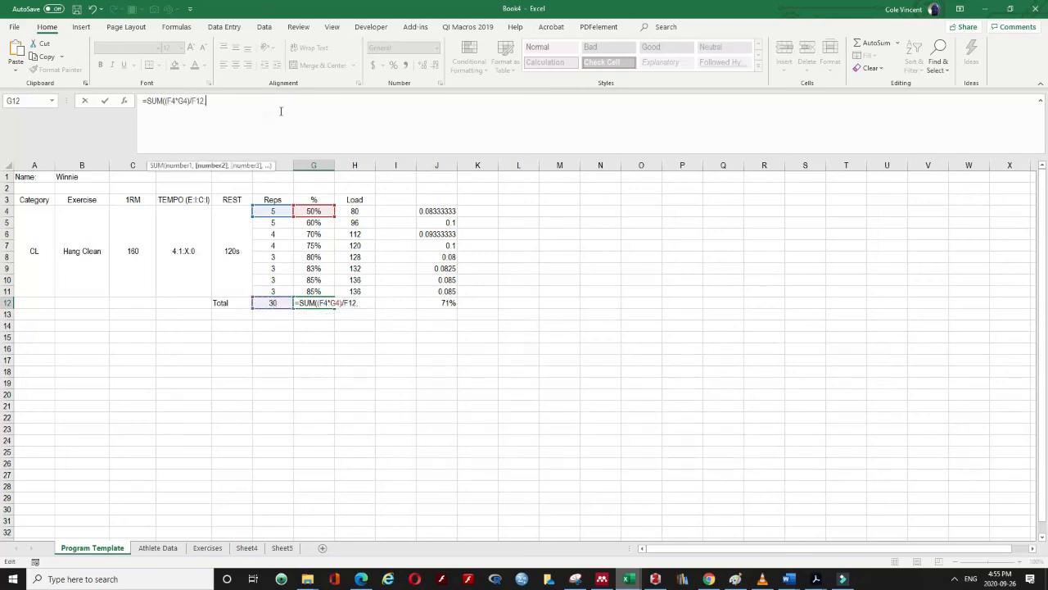
pyautogui.write('(')
pyautogui.click(283, 224)
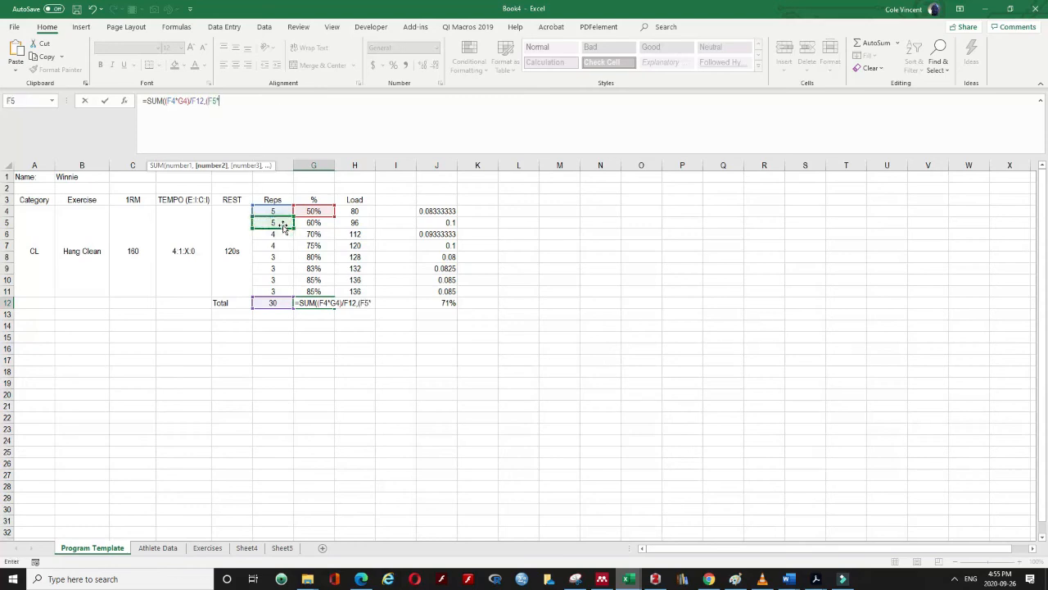
pyautogui.write('*')
pyautogui.click(317, 224)
pyautogui.write(')')
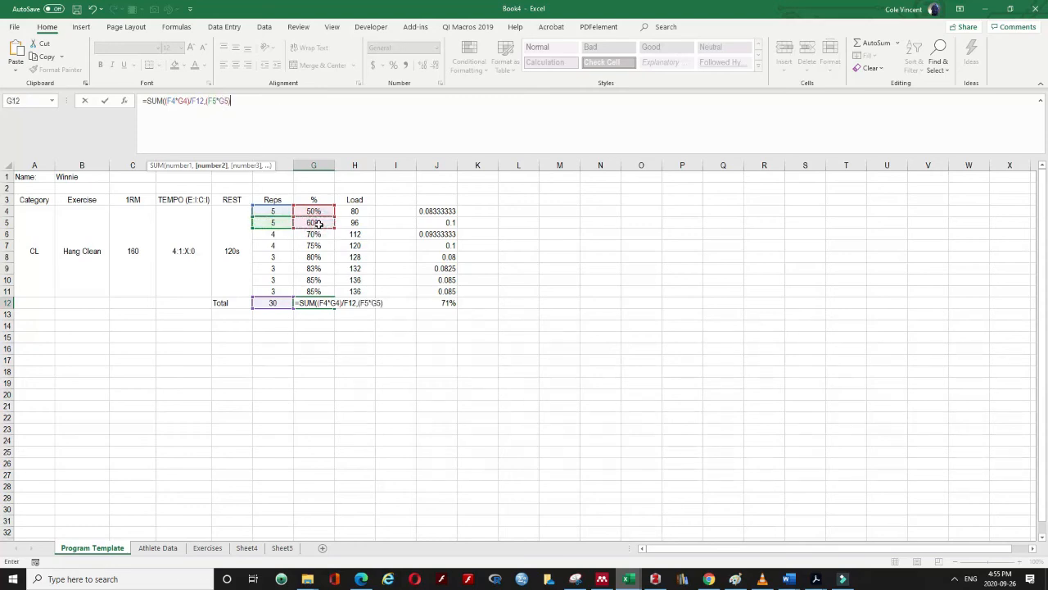
pyautogui.write('/')
pyautogui.click(276, 303)
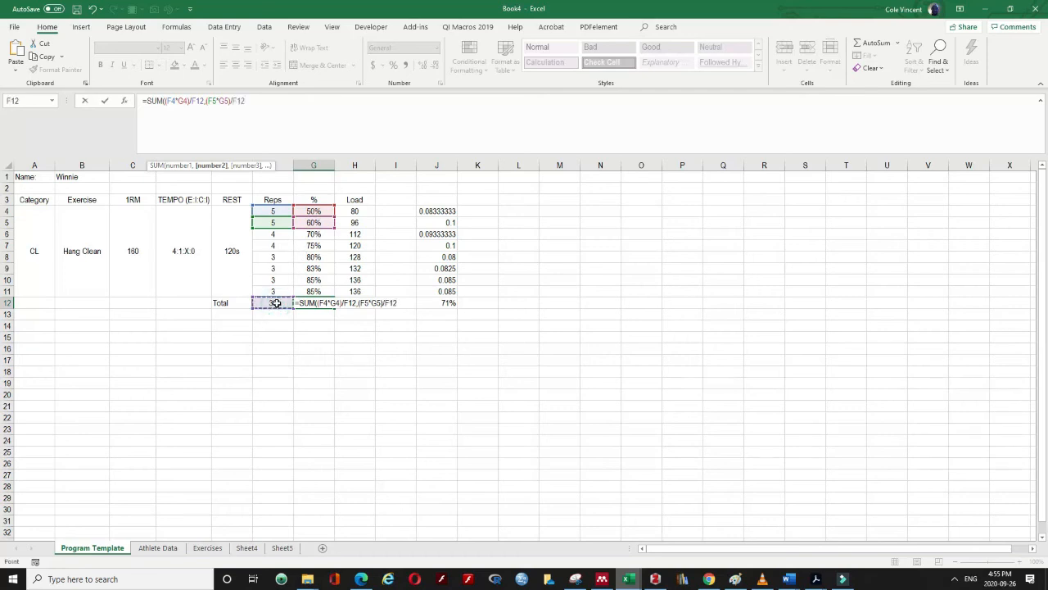
# Add the third set's term (F6*G6)/F12, with brackets around F6*G6
pyautogui.write(',')
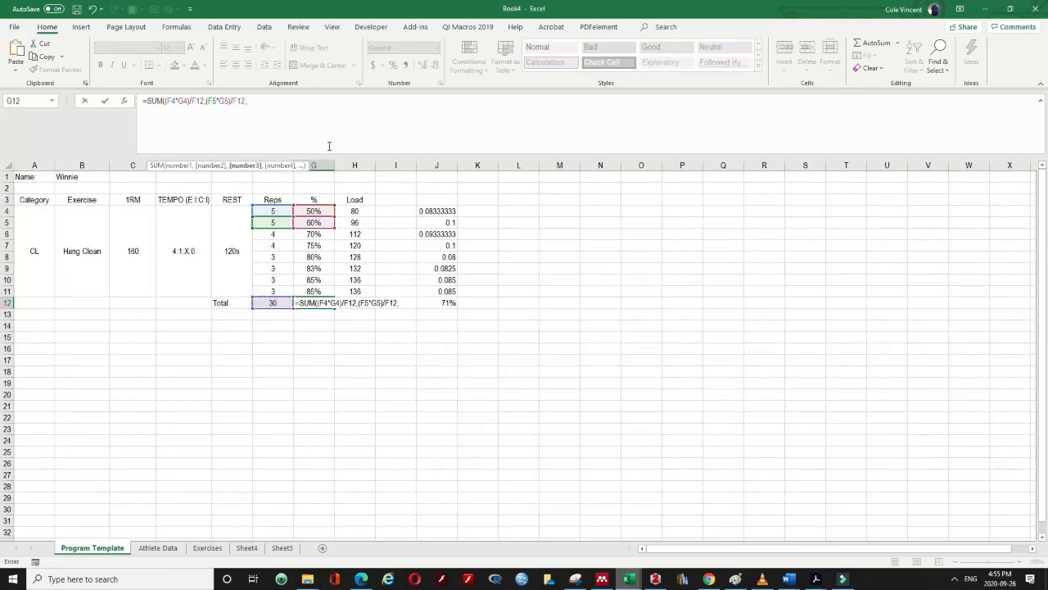
pyautogui.click(273, 233)
pyautogui.write('*')
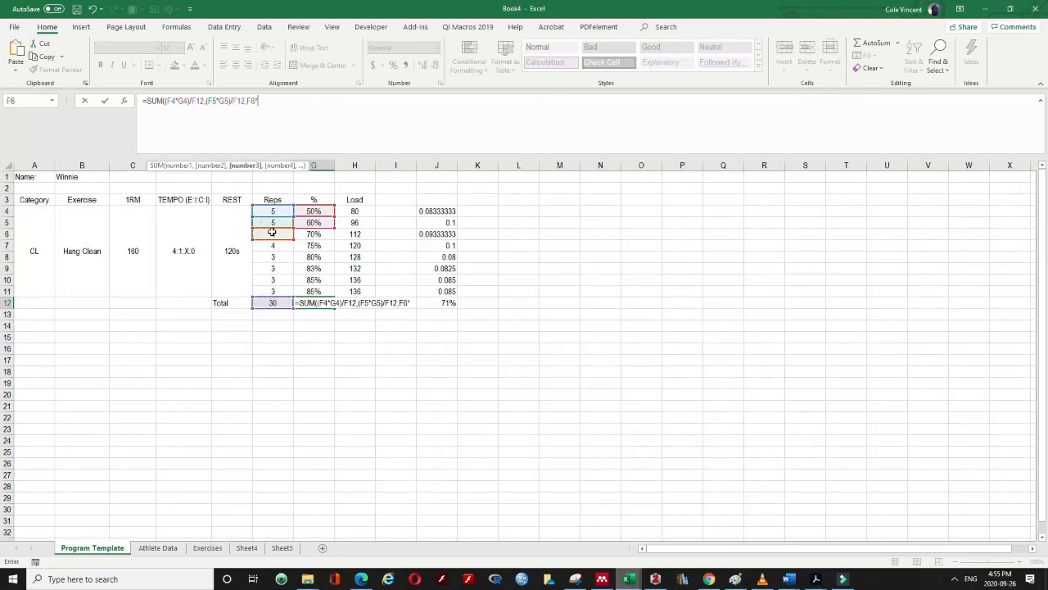
pyautogui.click(305, 234)
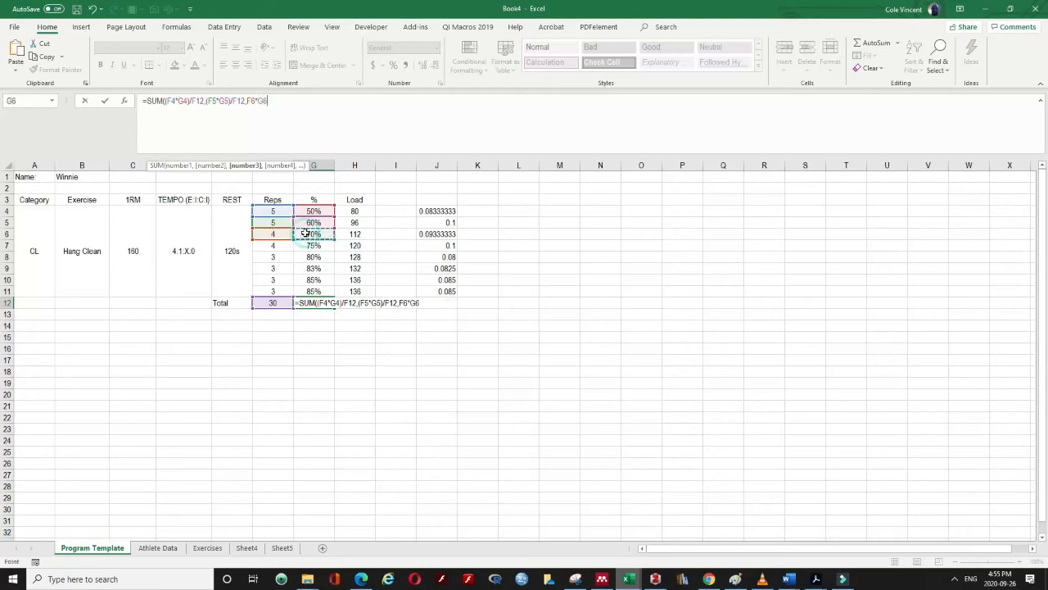
pyautogui.write('/')
pyautogui.click(272, 302)
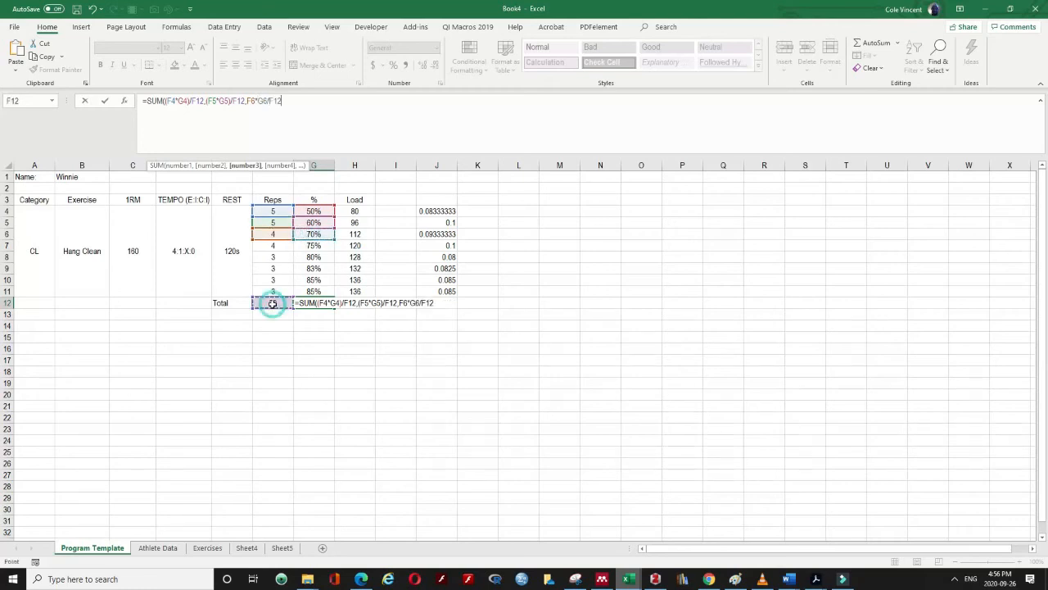
pyautogui.click(248, 100)
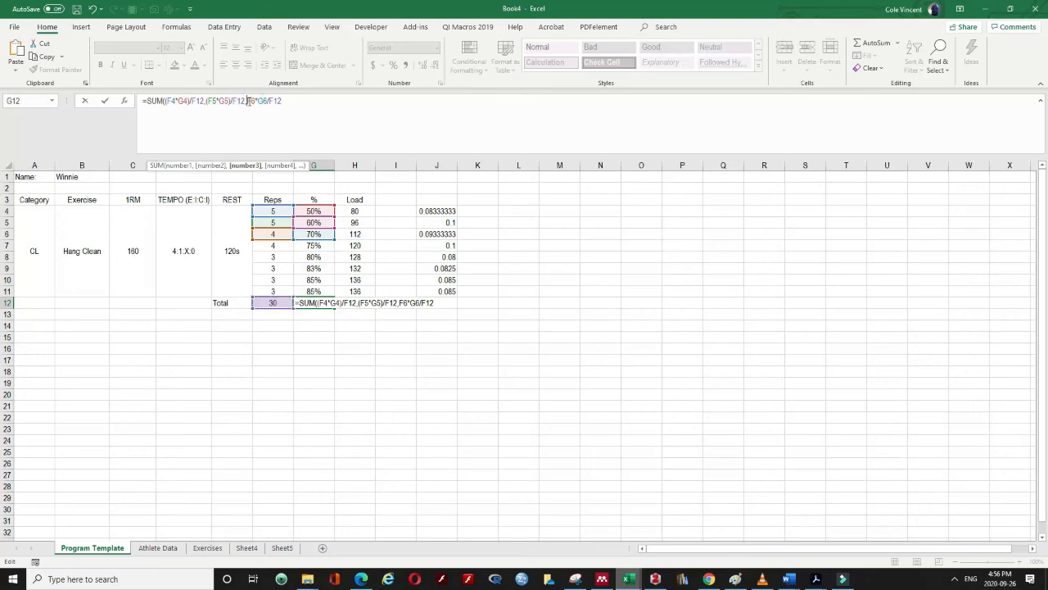
pyautogui.write('(')
pyautogui.click(273, 100)
pyautogui.write(')')
pyautogui.click(292, 101)
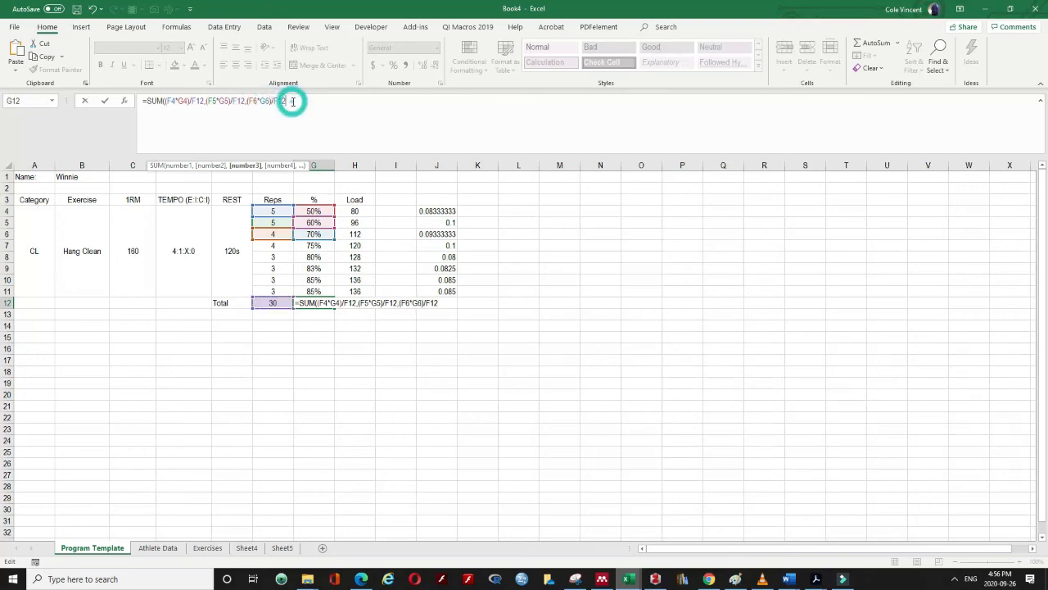
pyautogui.write(',')
# Add the fourth to sixth sets' terms (F7*G7)/F12, (F8*G8)/F12 and (F9*G9)/F12
pyautogui.click(274, 247)
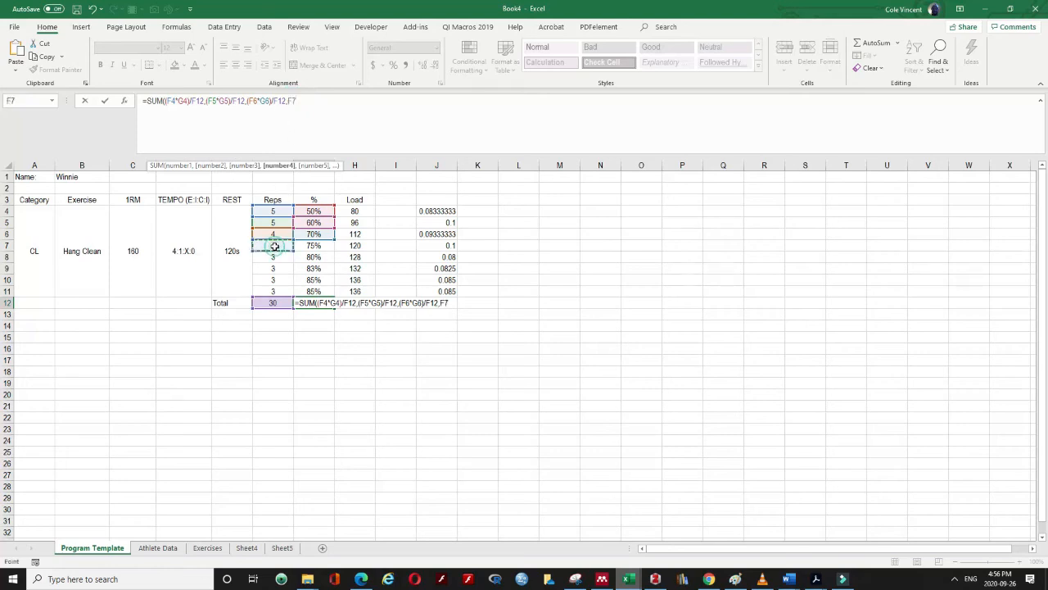
pyautogui.press('BackSpace')
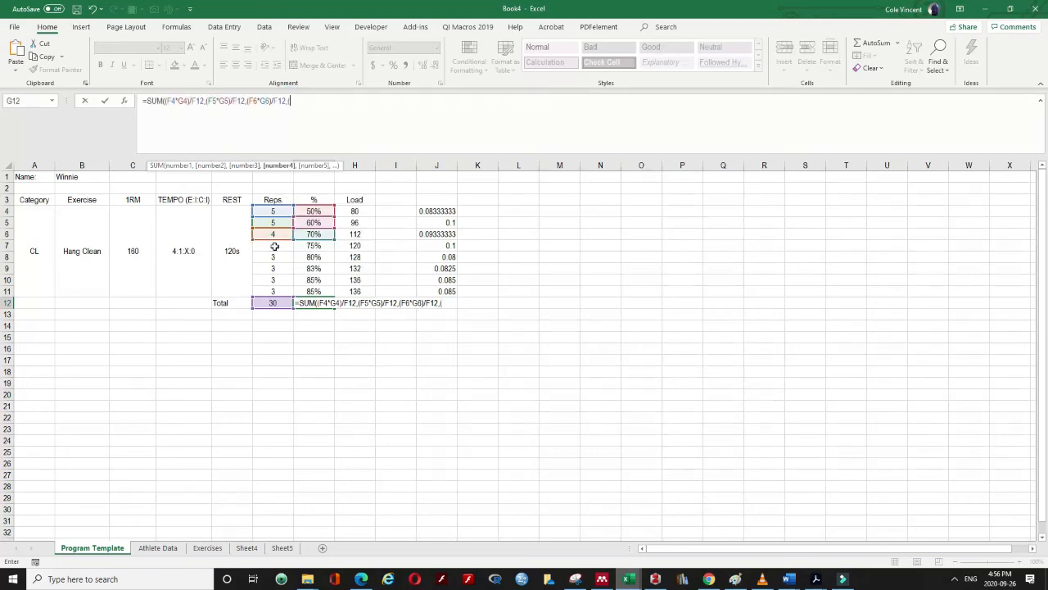
pyautogui.write('(')
pyautogui.click(274, 249)
pyautogui.write('*')
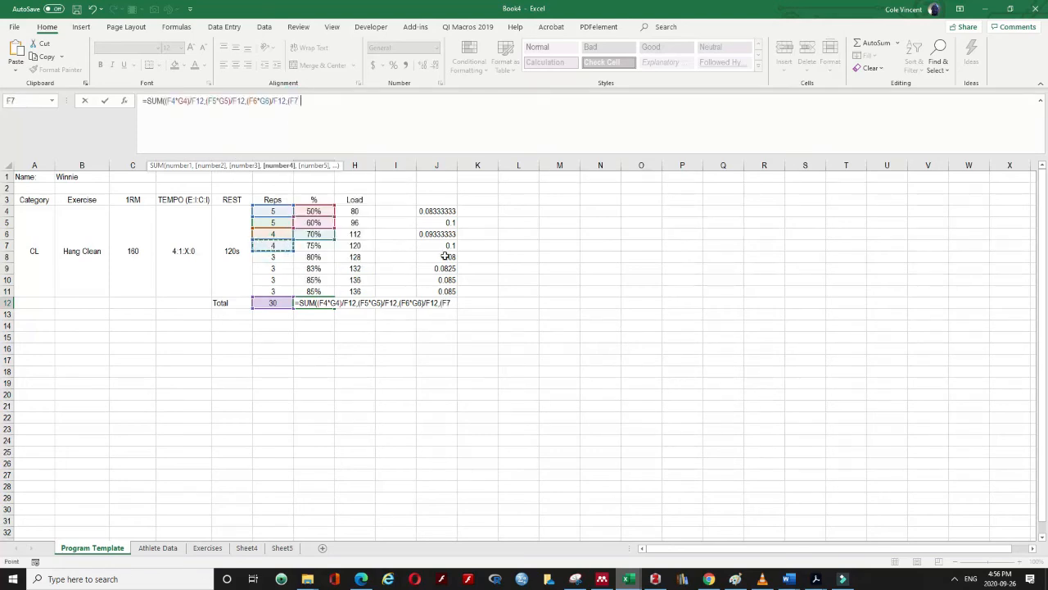
pyautogui.click(313, 247)
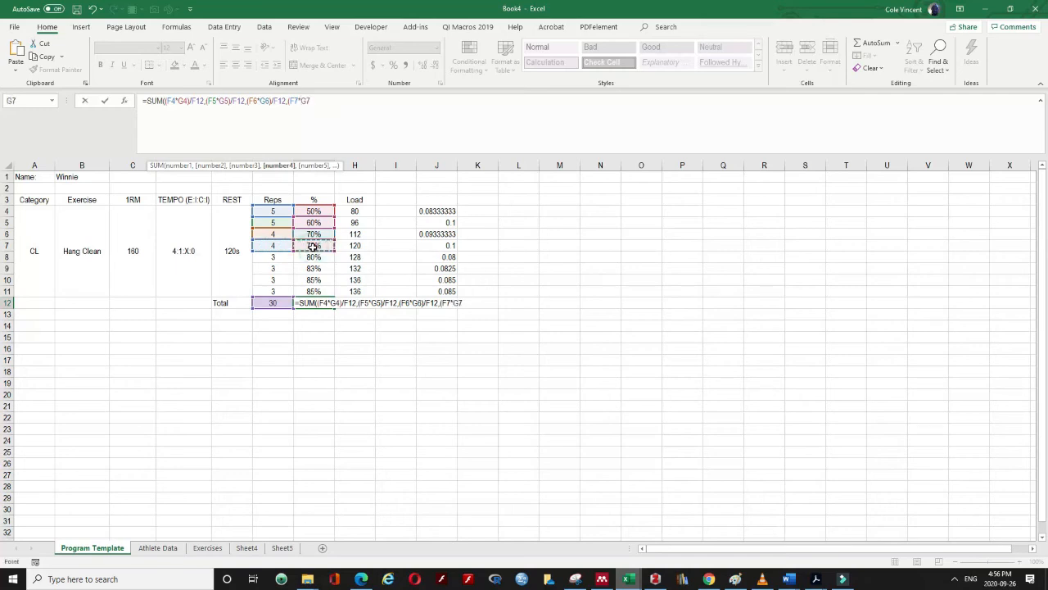
pyautogui.write(')/')
pyautogui.click(273, 302)
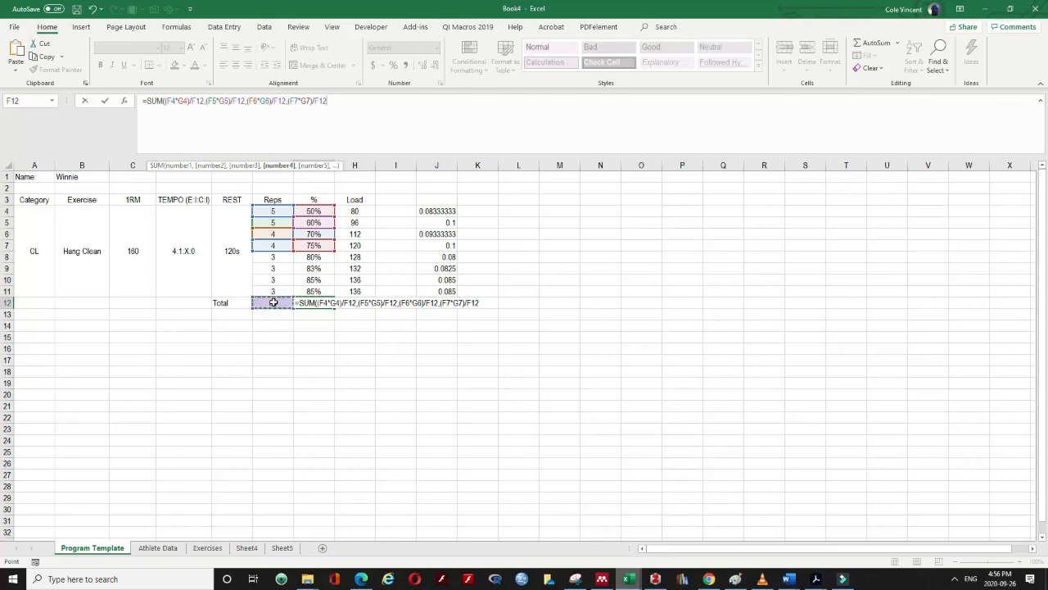
pyautogui.write(',')
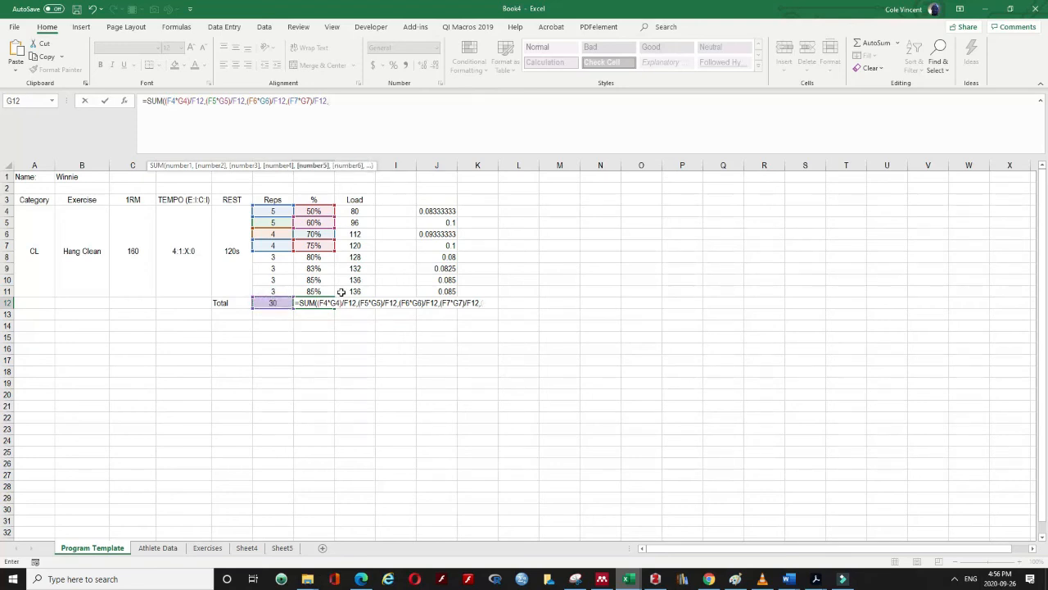
pyautogui.write('(')
pyautogui.click(272, 256)
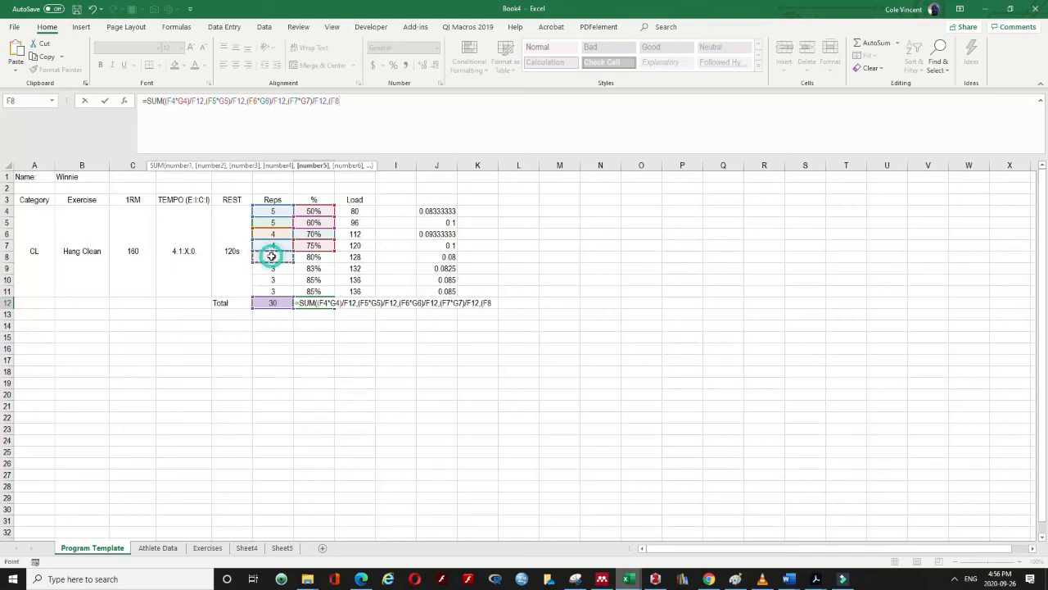
pyautogui.write('*')
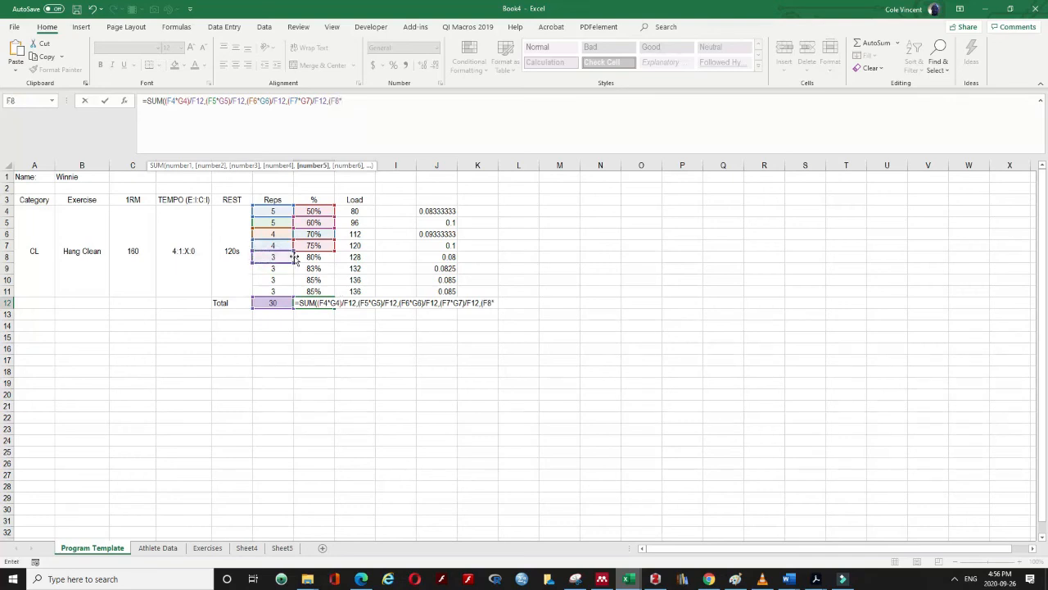
pyautogui.click(307, 257)
pyautogui.write(')')
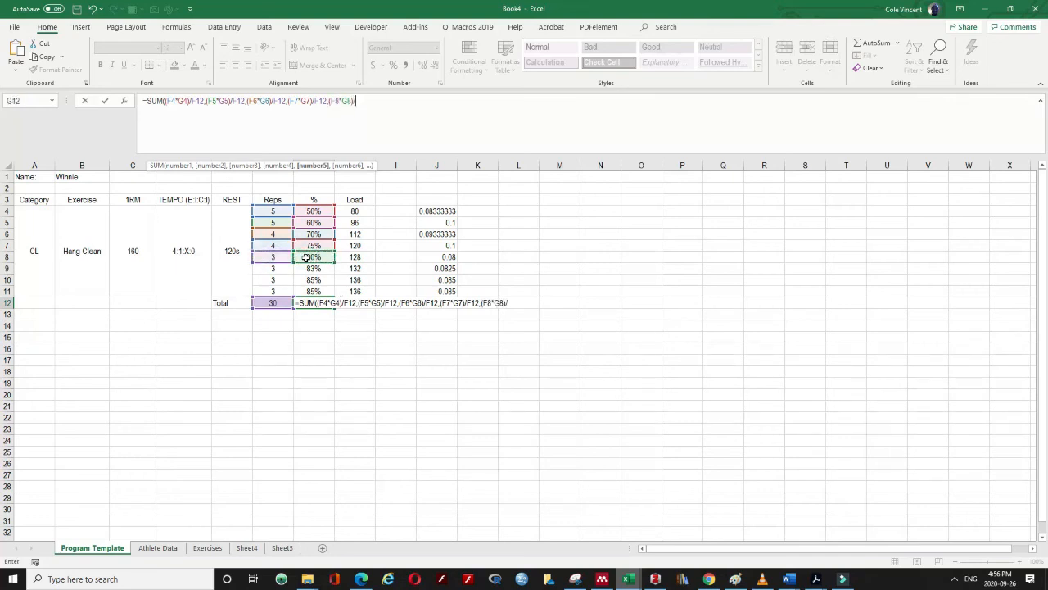
pyautogui.write('/')
pyautogui.click(272, 302)
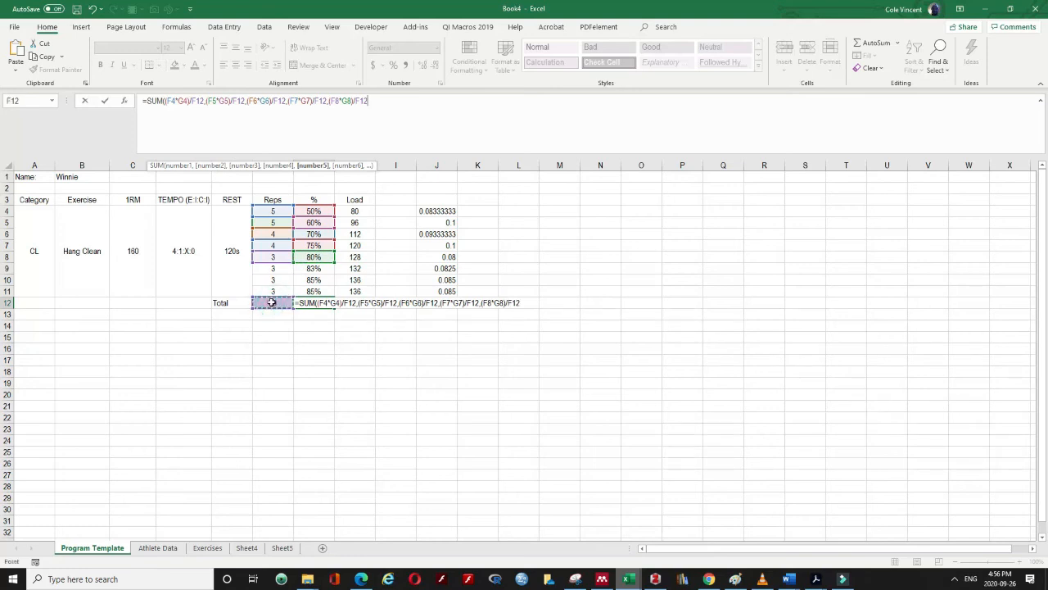
pyautogui.write(',')
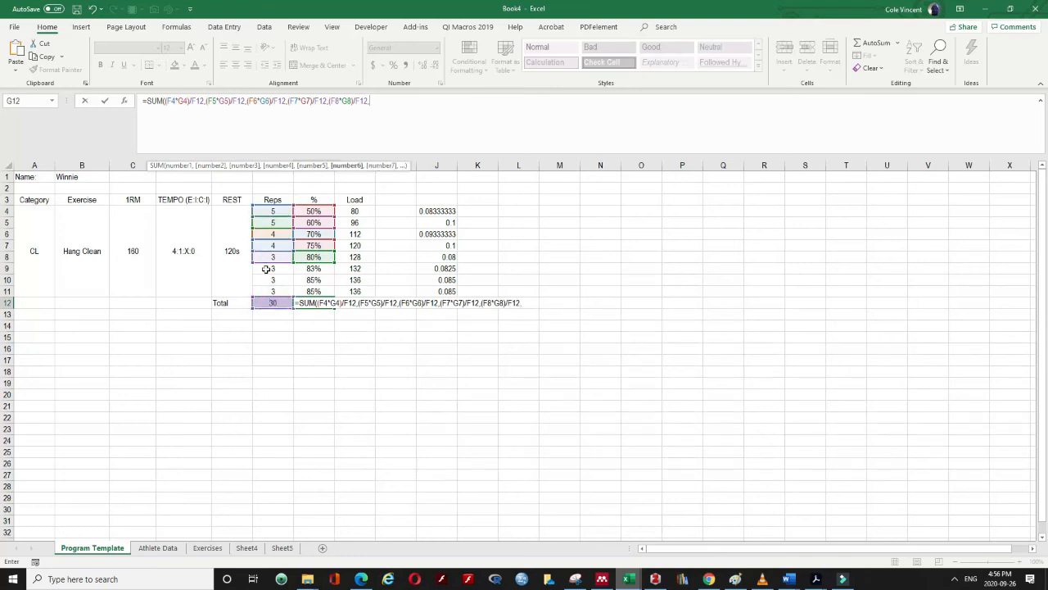
pyautogui.write('(')
pyautogui.click(268, 271)
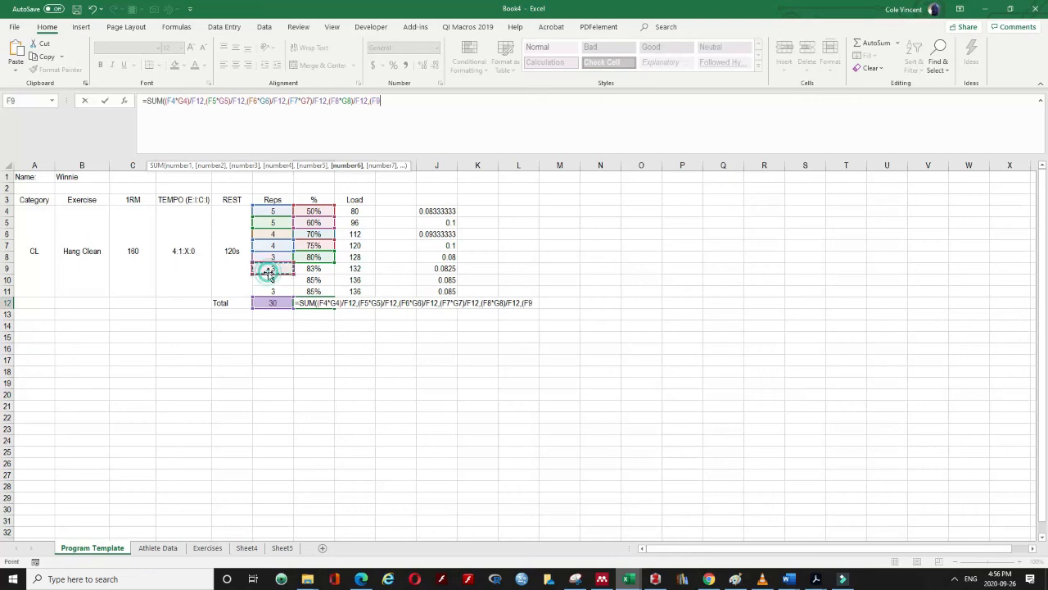
pyautogui.write('*')
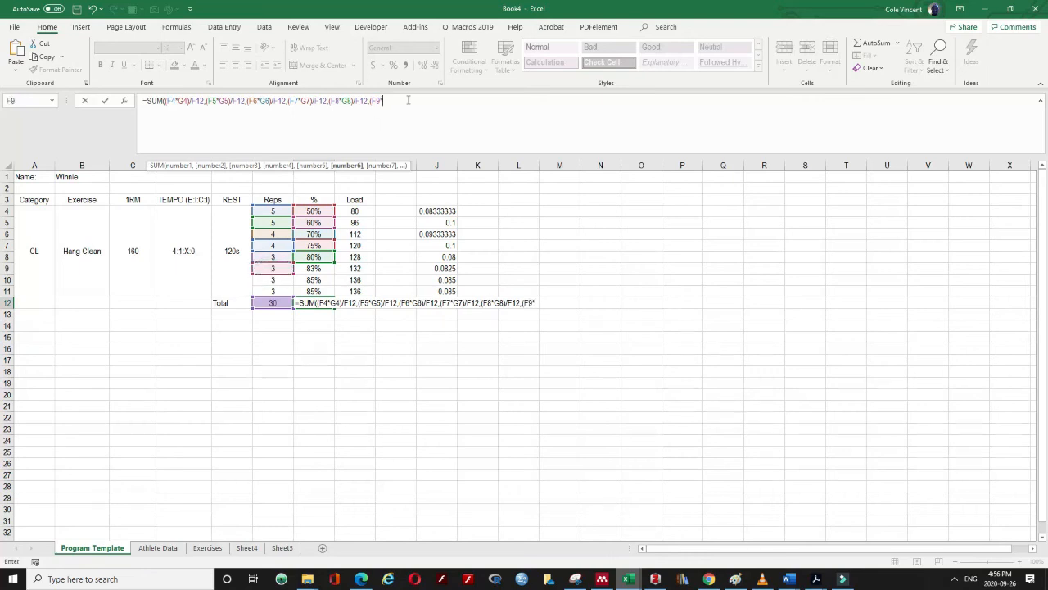
pyautogui.write('G9)/')
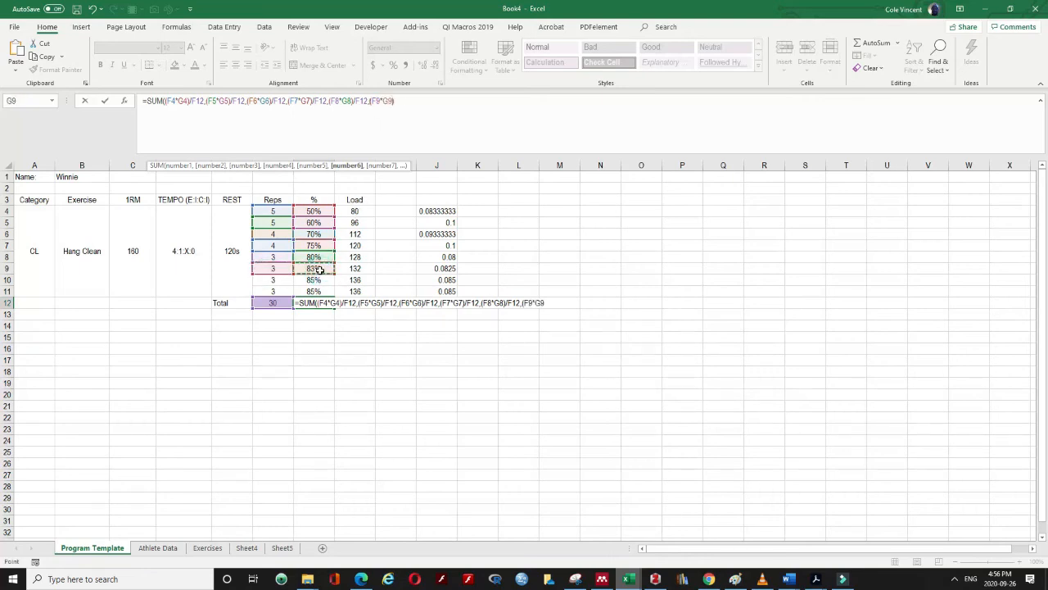
pyautogui.click(282, 303)
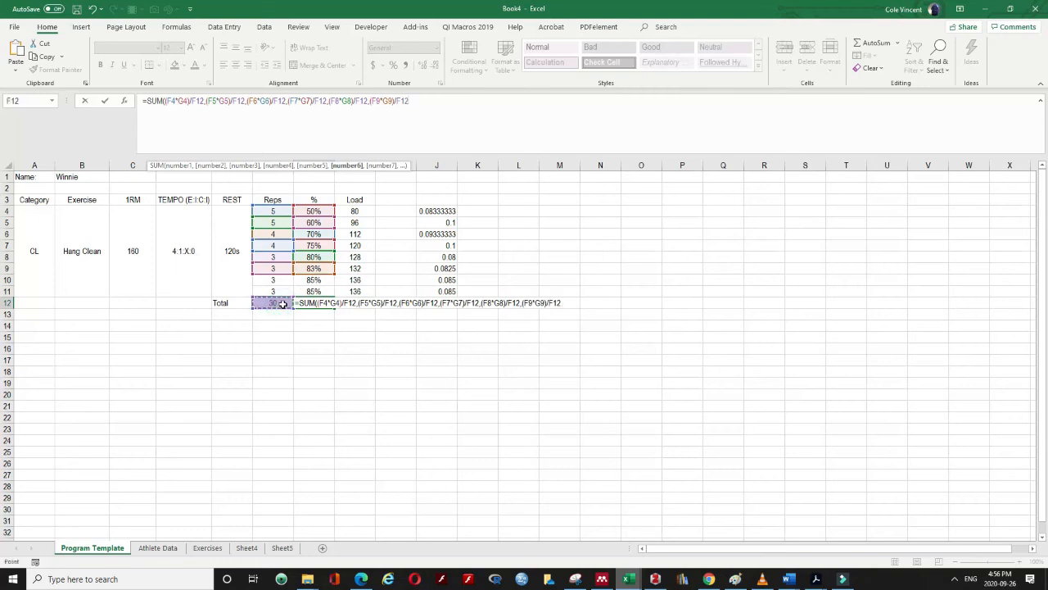
# Add the last two terms (F10*G10)/F12 and (F11*G11)/F12 and close the SUM
pyautogui.write(',')
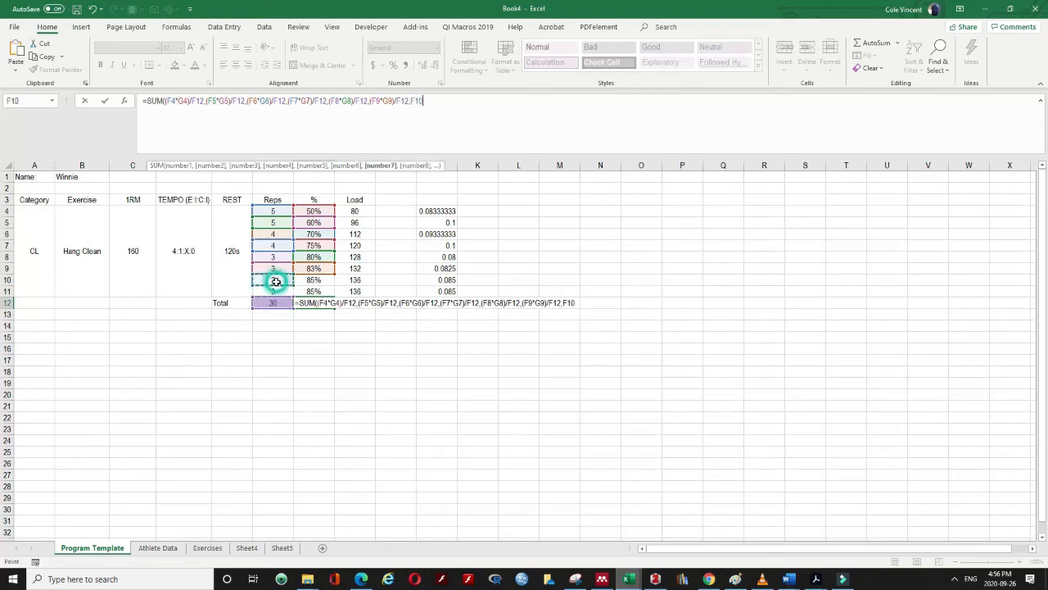
pyautogui.write('F')
pyautogui.press('BackSpace')
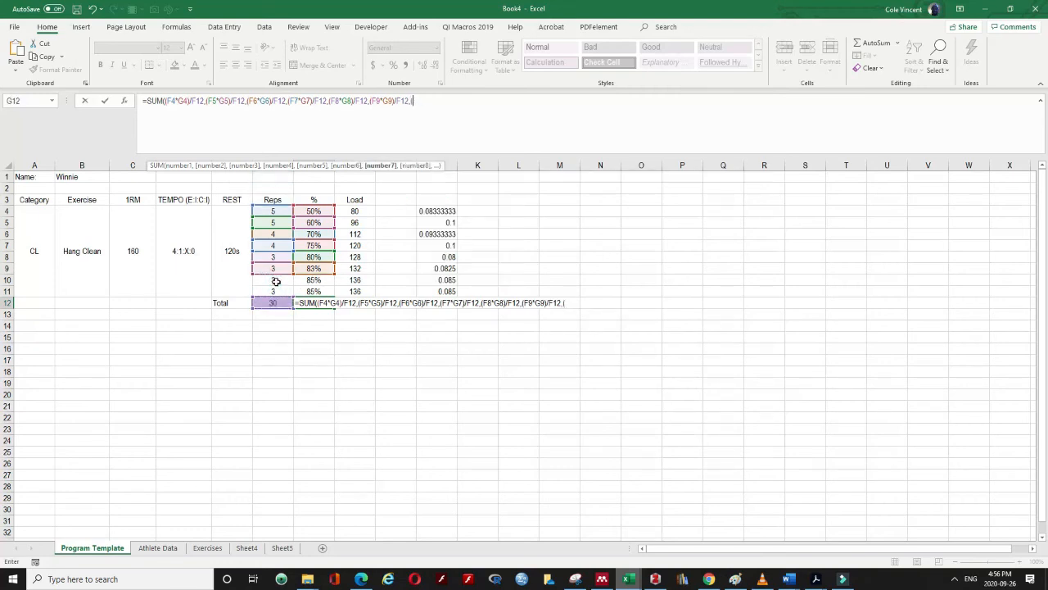
pyautogui.click(280, 282)
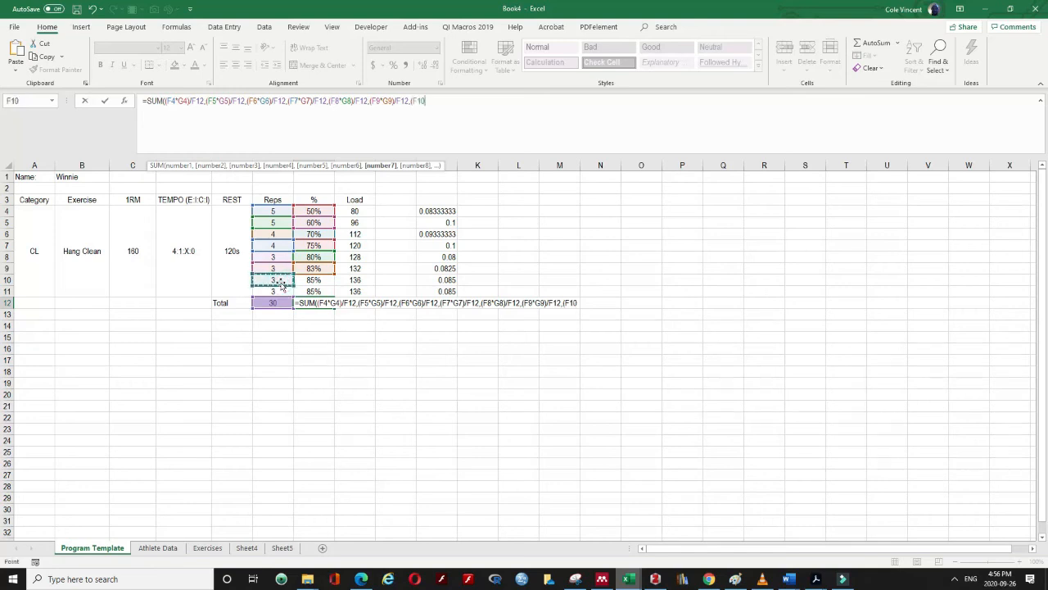
pyautogui.write('*')
pyautogui.click(314, 280)
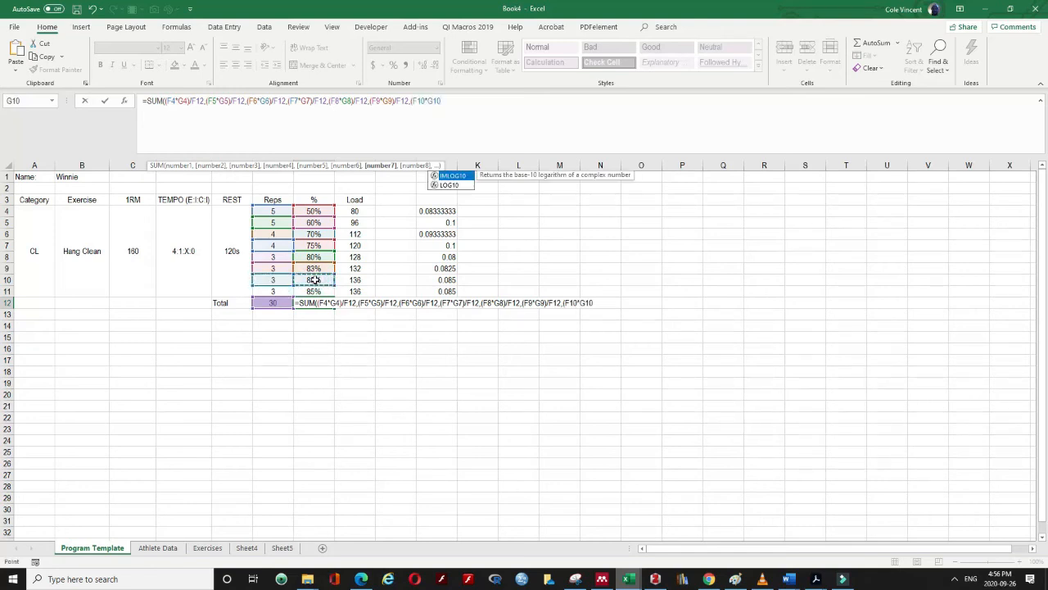
pyautogui.write(')/')
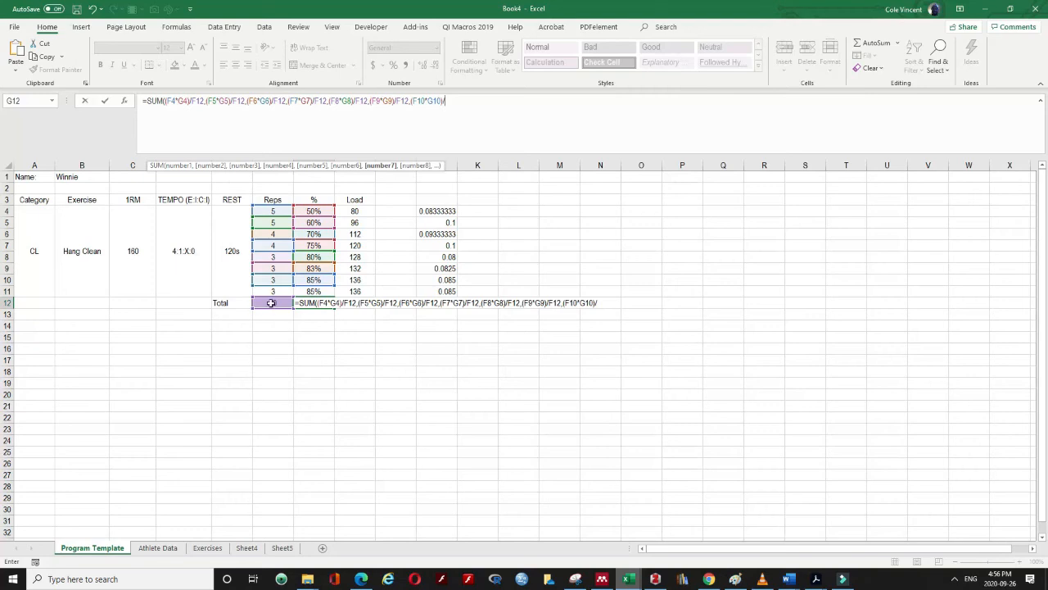
pyautogui.click(271, 303)
pyautogui.write(',')
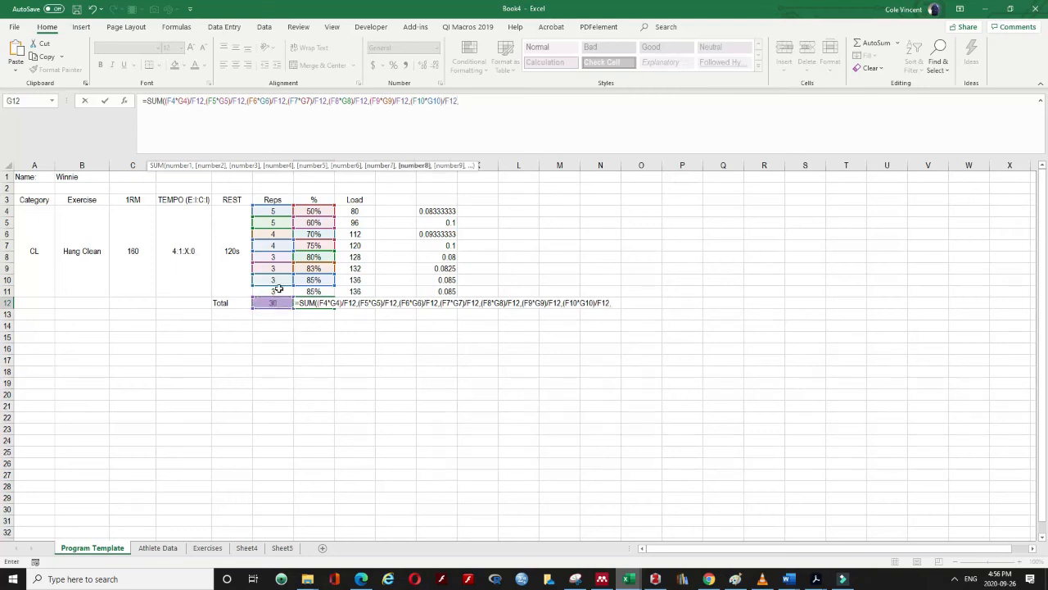
pyautogui.write('(')
pyautogui.click(275, 292)
pyautogui.write('*')
pyautogui.click(298, 291)
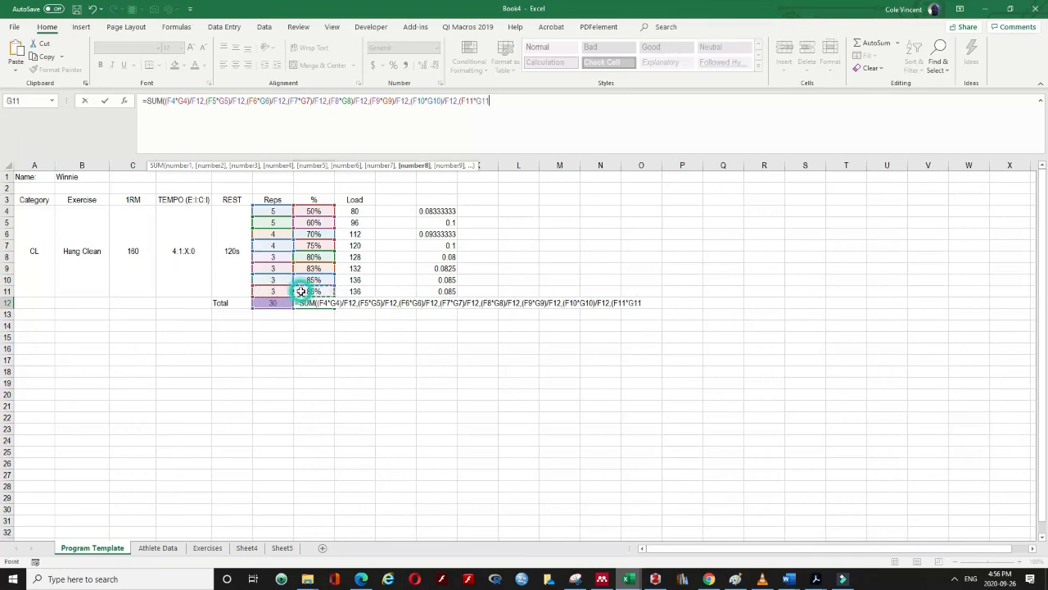
pyautogui.write('))')
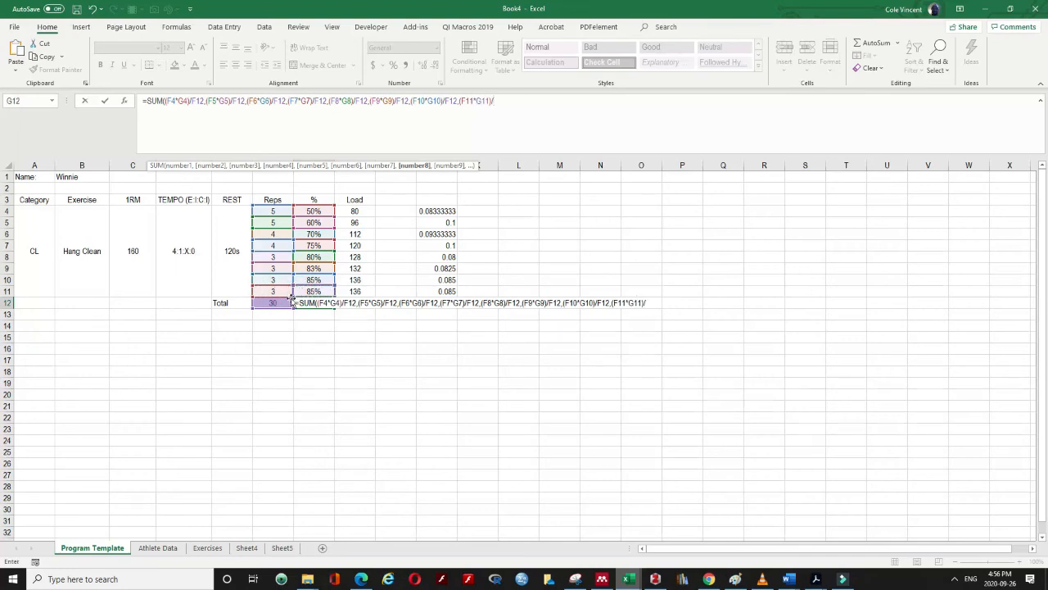
pyautogui.click(277, 303)
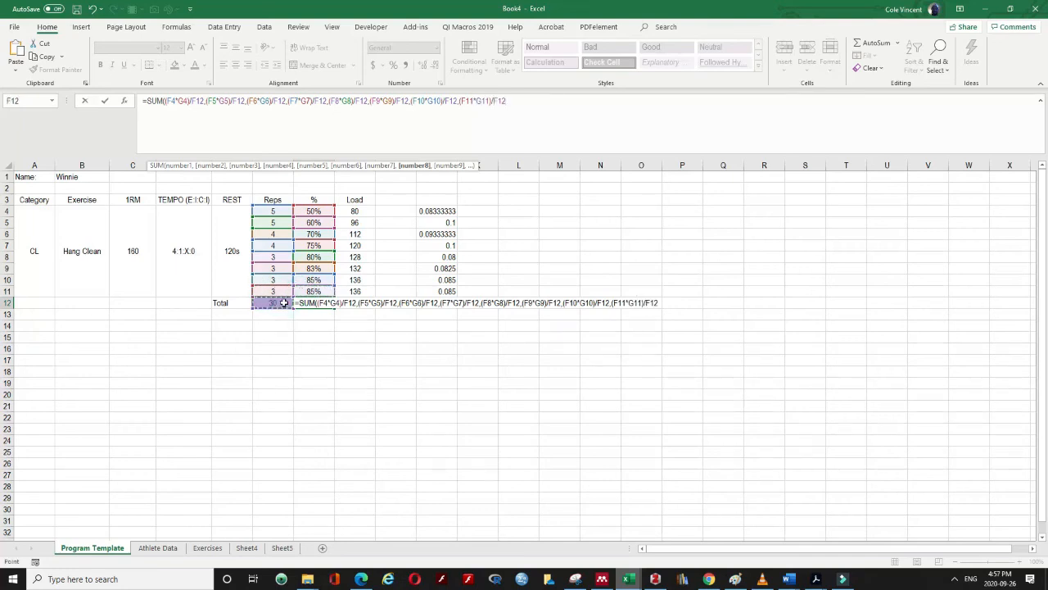
pyautogui.write(')')
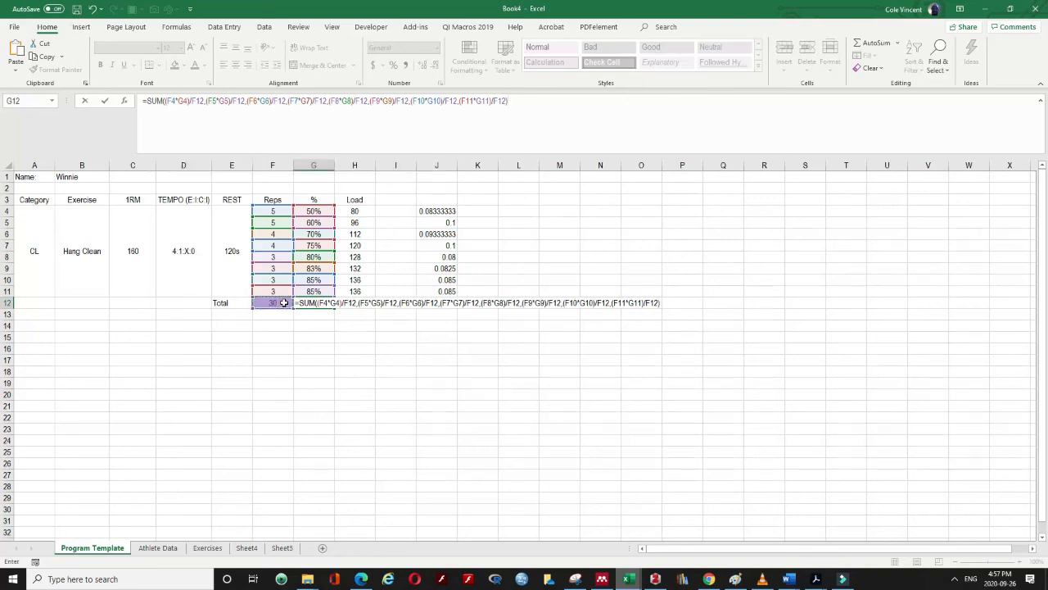
# Commit the G12 formula and format it as a centred percentage showing 71%
pyautogui.press('Return')
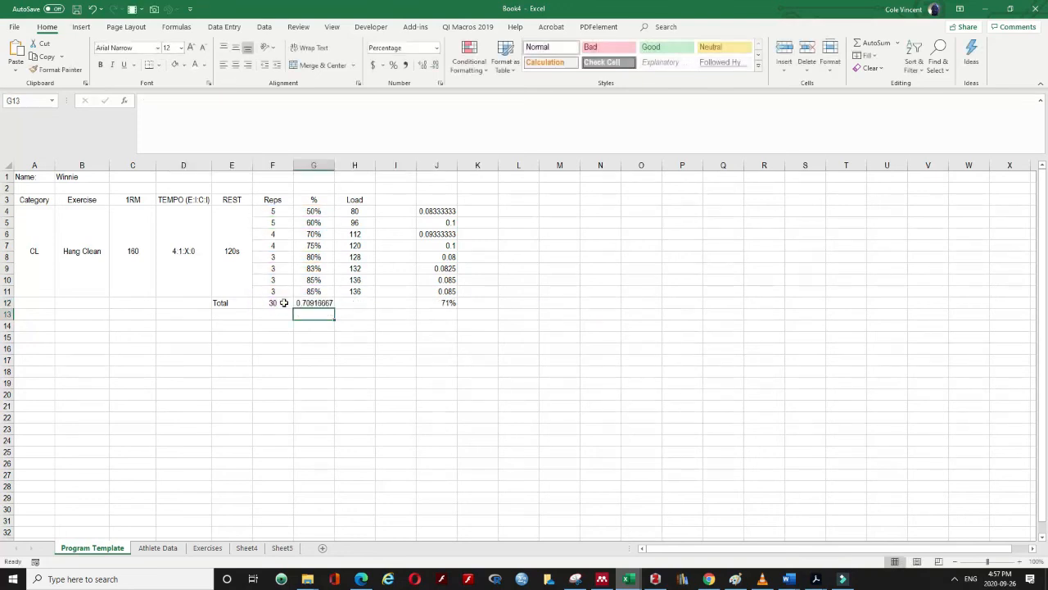
pyautogui.click(321, 303)
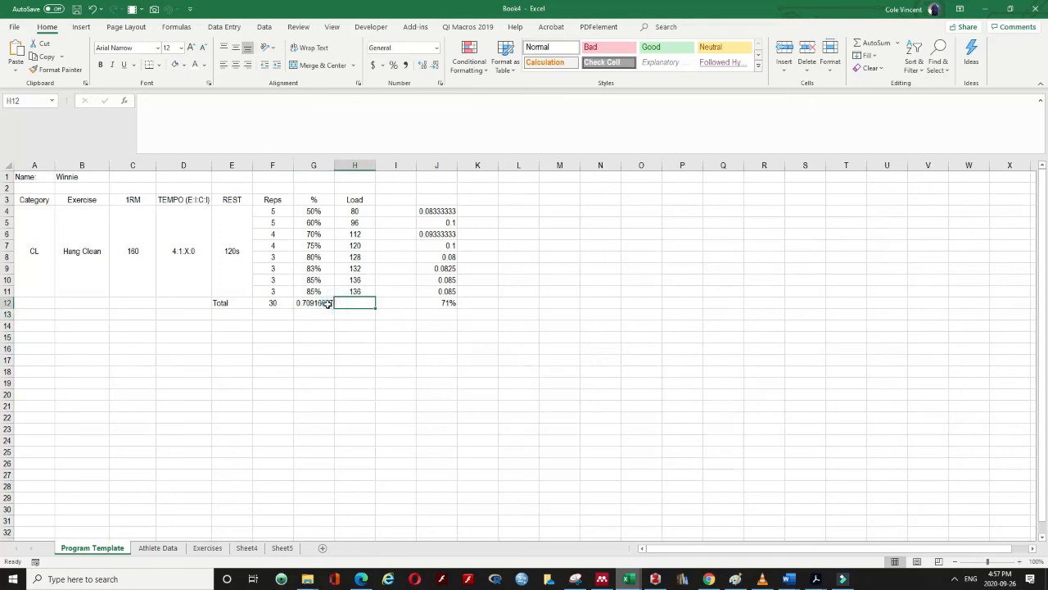
pyautogui.click(393, 64)
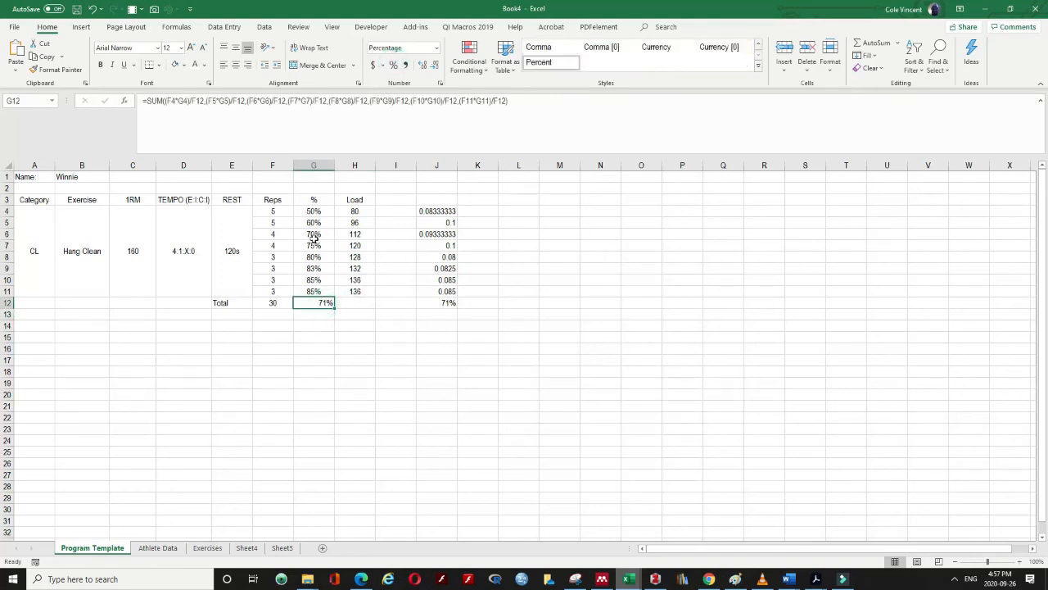
pyautogui.click(235, 65)
# Check the F12 reps total and H11 load formula, then select the empty Load total H12
pyautogui.click(276, 302)
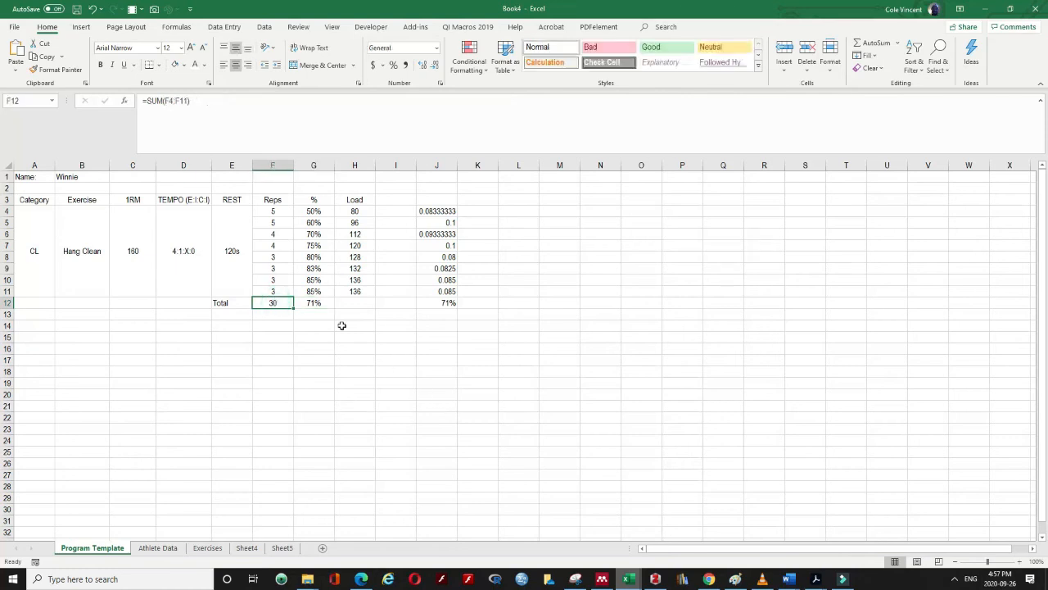
pyautogui.click(311, 304)
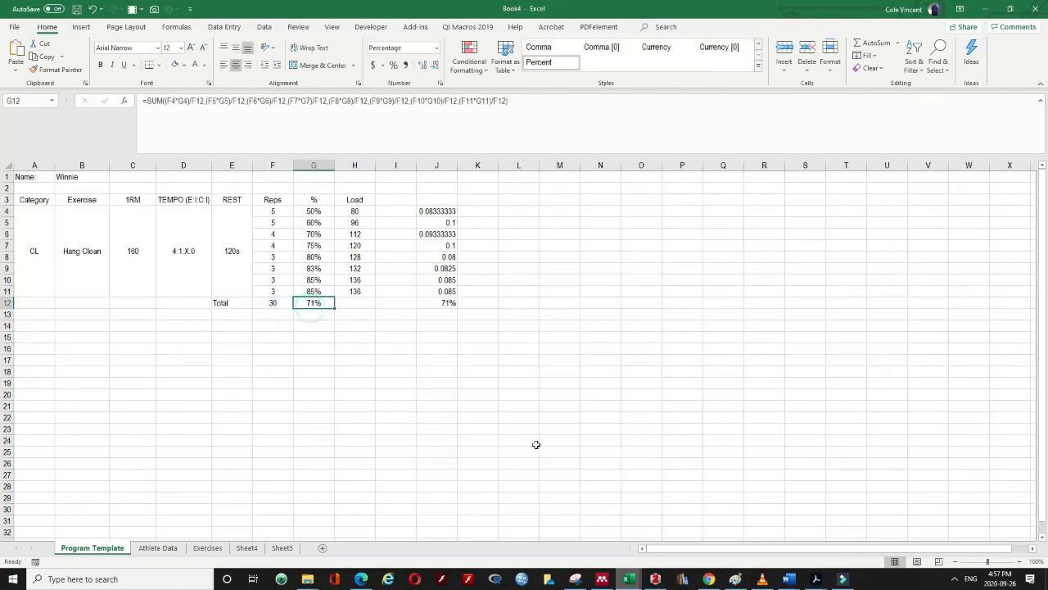
pyautogui.click(352, 307)
pyautogui.press('Left')
pyautogui.moveTo(356, 293)
pyautogui.mouseDown()
pyautogui.moveTo(355, 213)
pyautogui.moveTo(362, 289)
pyautogui.mouseUp()
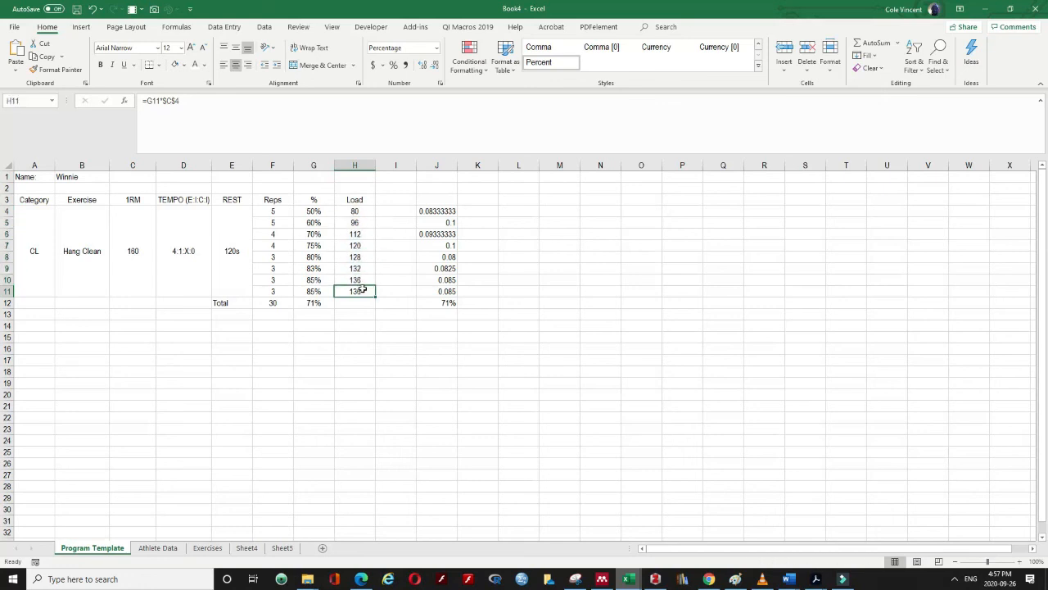
pyautogui.click(352, 307)
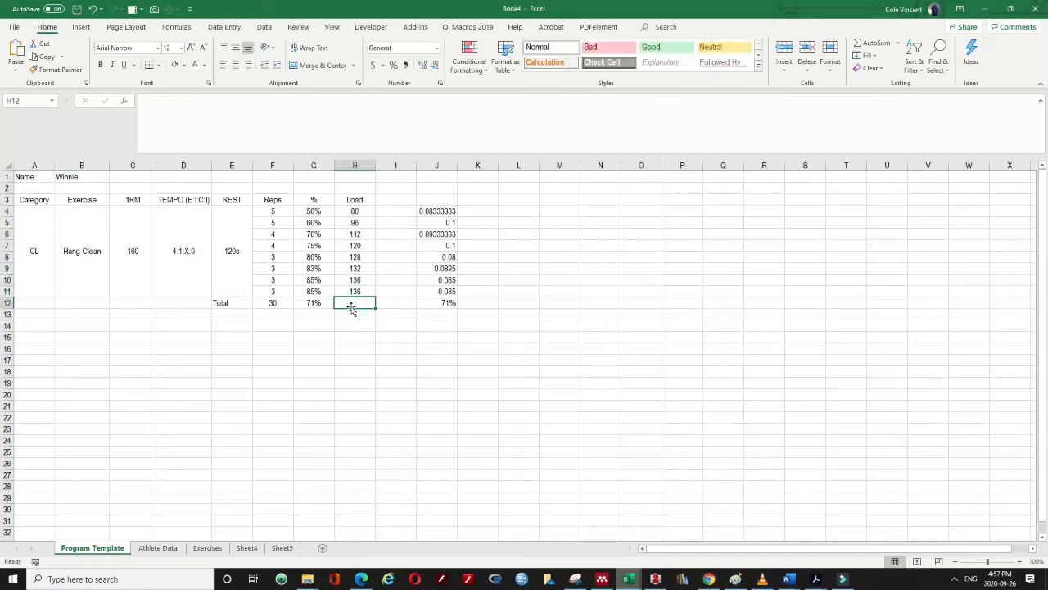
pyautogui.write('=G12*')
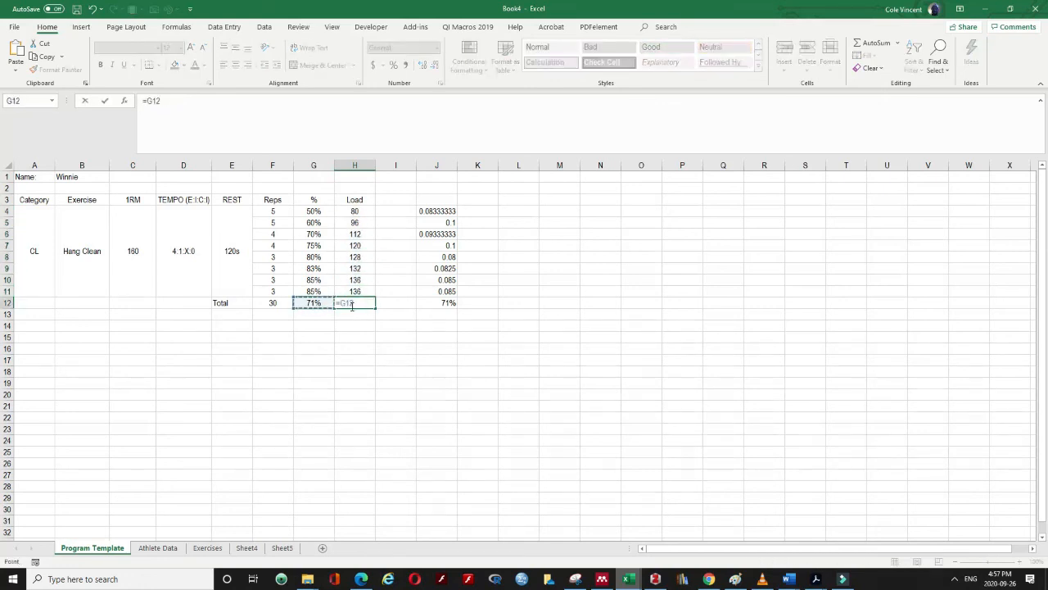
pyautogui.click(137, 216)
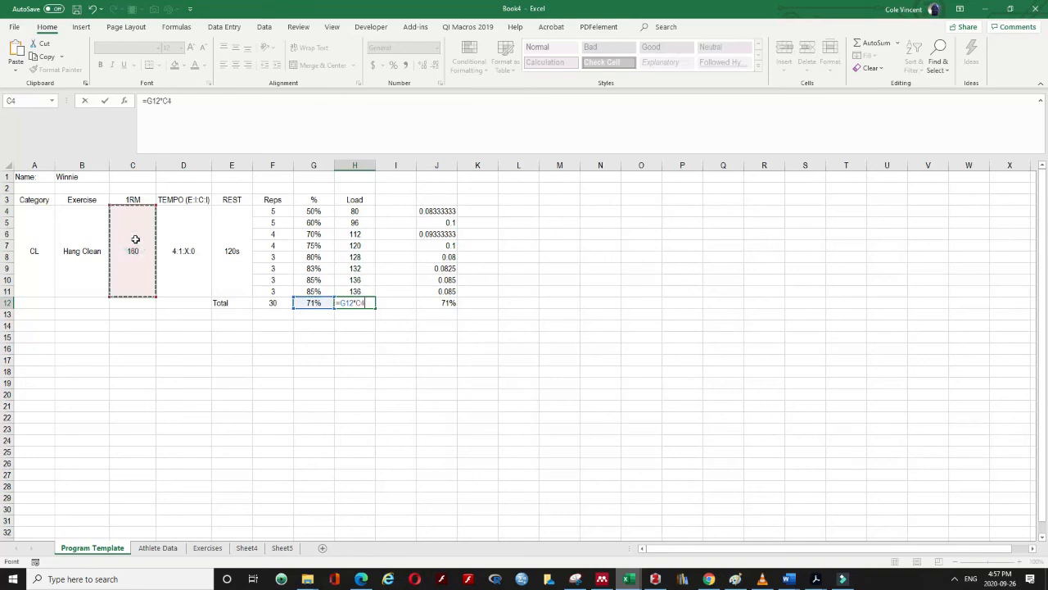
pyautogui.press('Return')
pyautogui.click(316, 302)
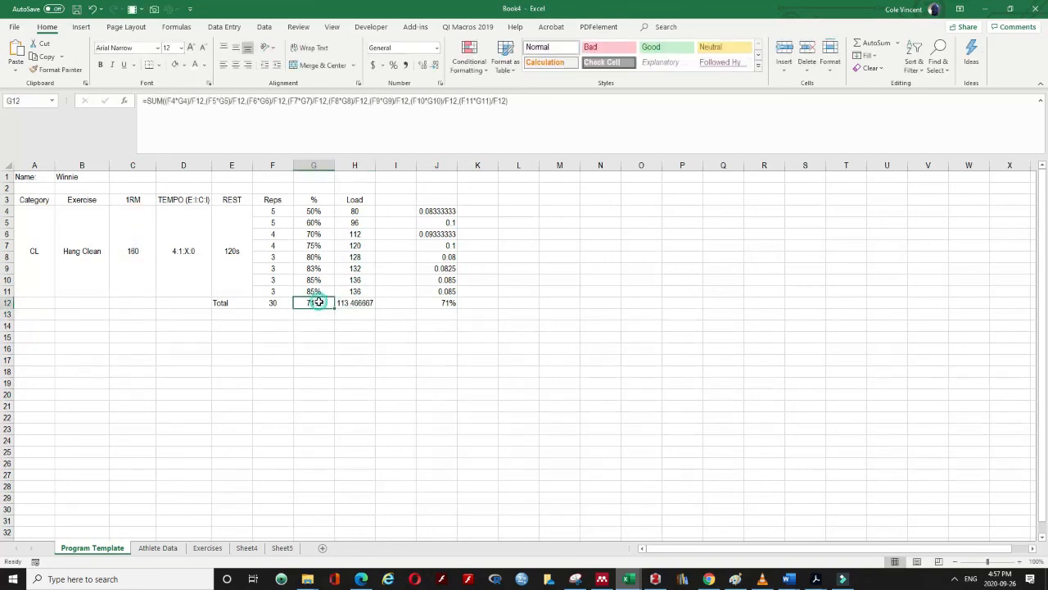
pyautogui.click(361, 304)
pyautogui.press('Delete')
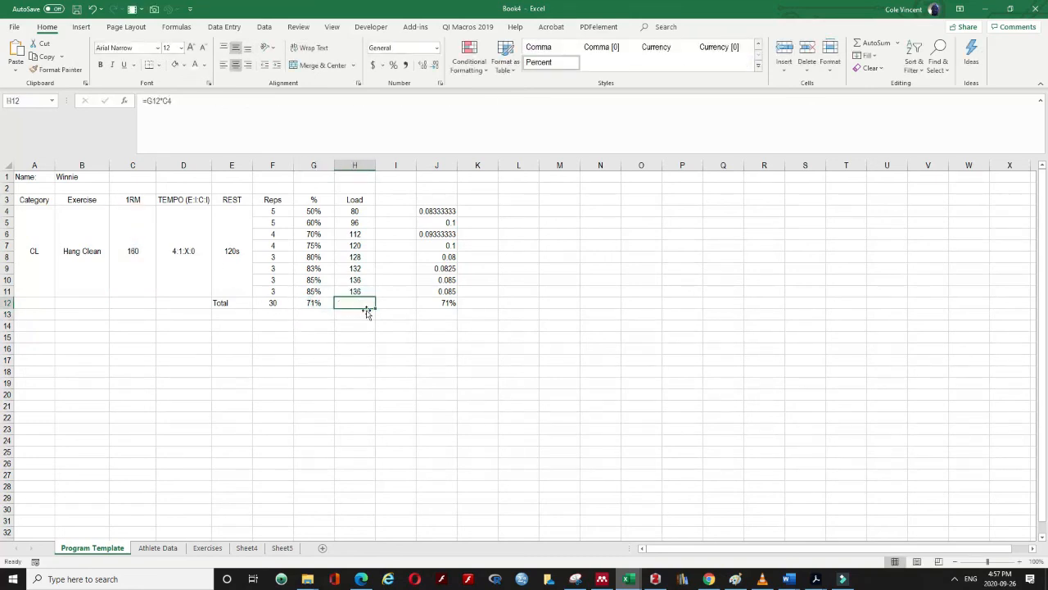
pyautogui.click(361, 209)
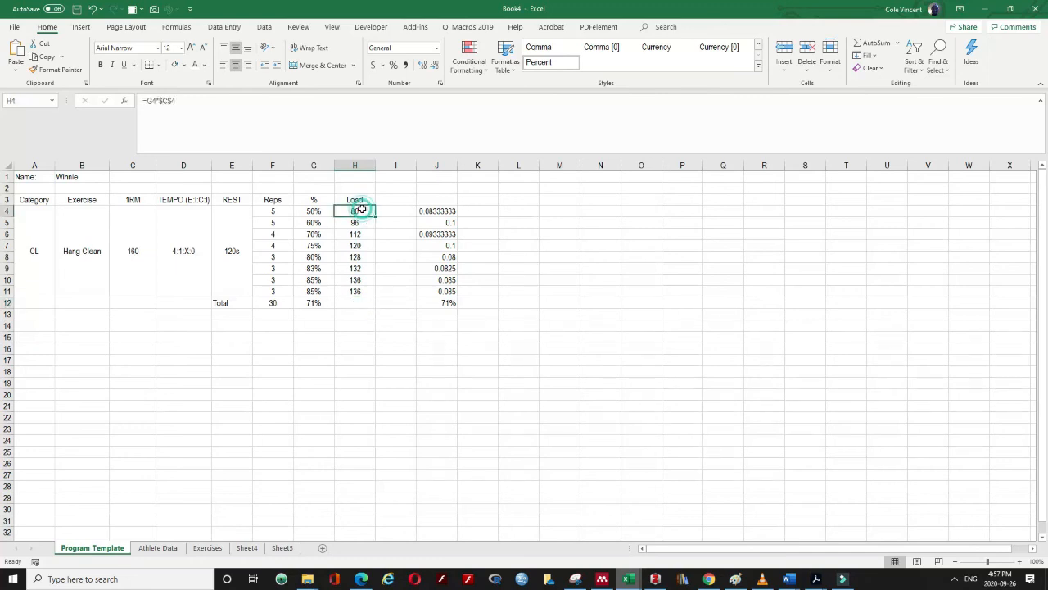
pyautogui.click(271, 212)
pyautogui.click(353, 212)
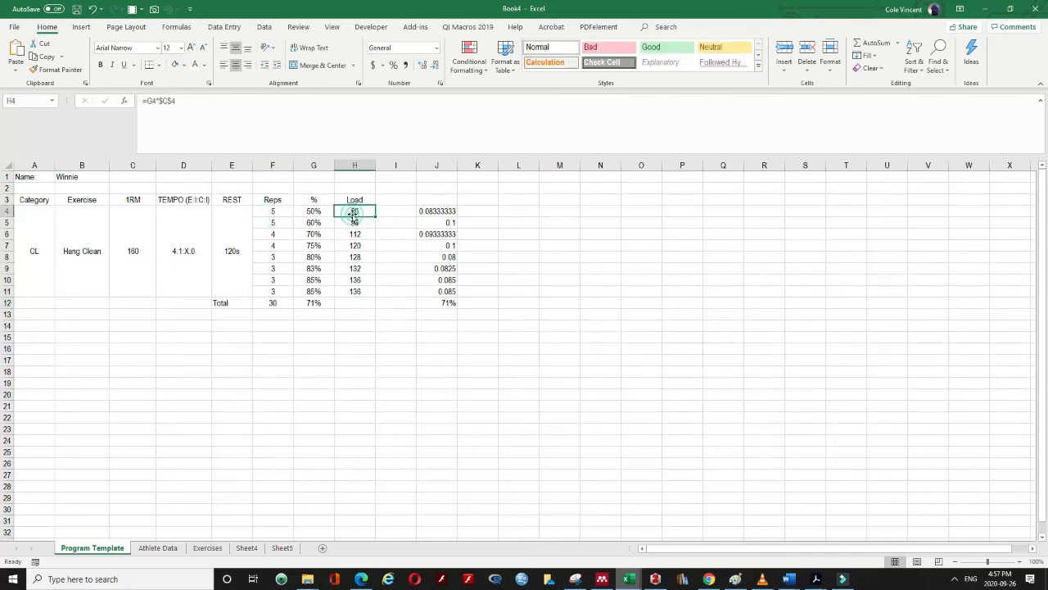
pyautogui.click(421, 320)
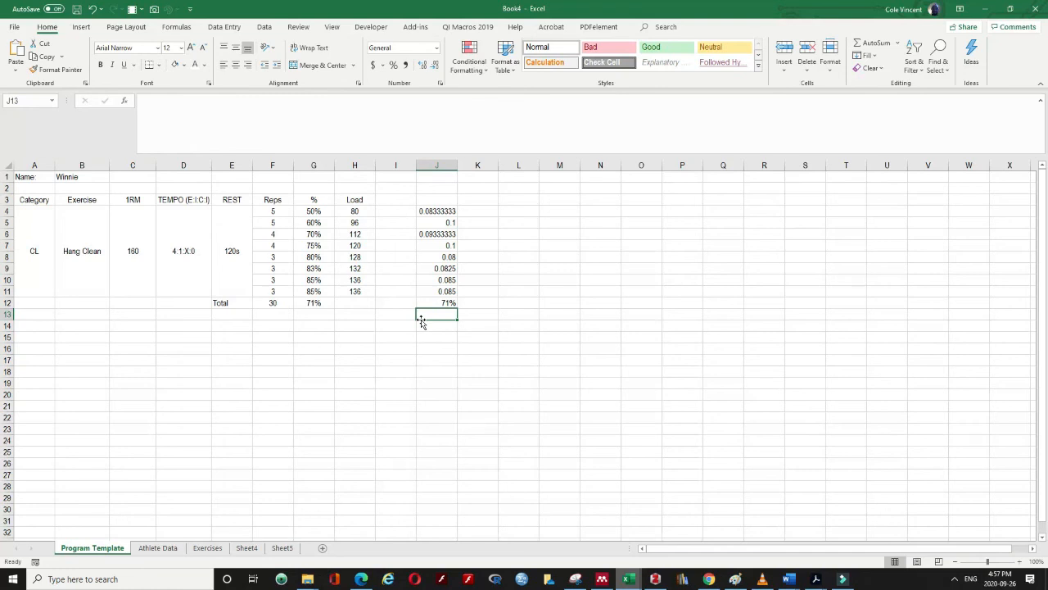
# Clear the helper values in J4:J12 and select the Hang Clean block from A3
pyautogui.moveTo(428, 303); pyautogui.dragTo(425, 211)
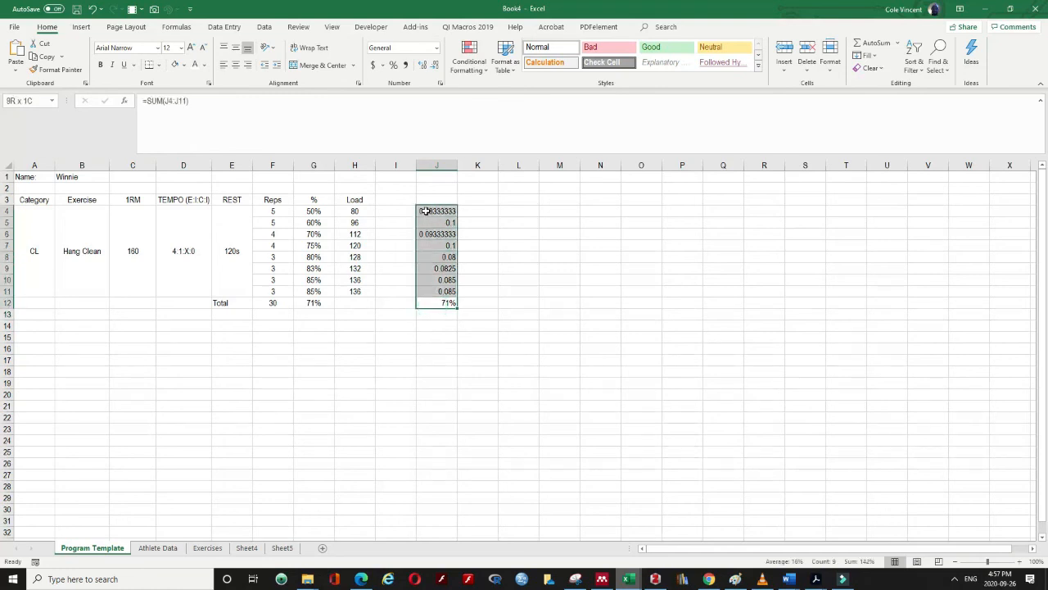
pyautogui.press('Delete')
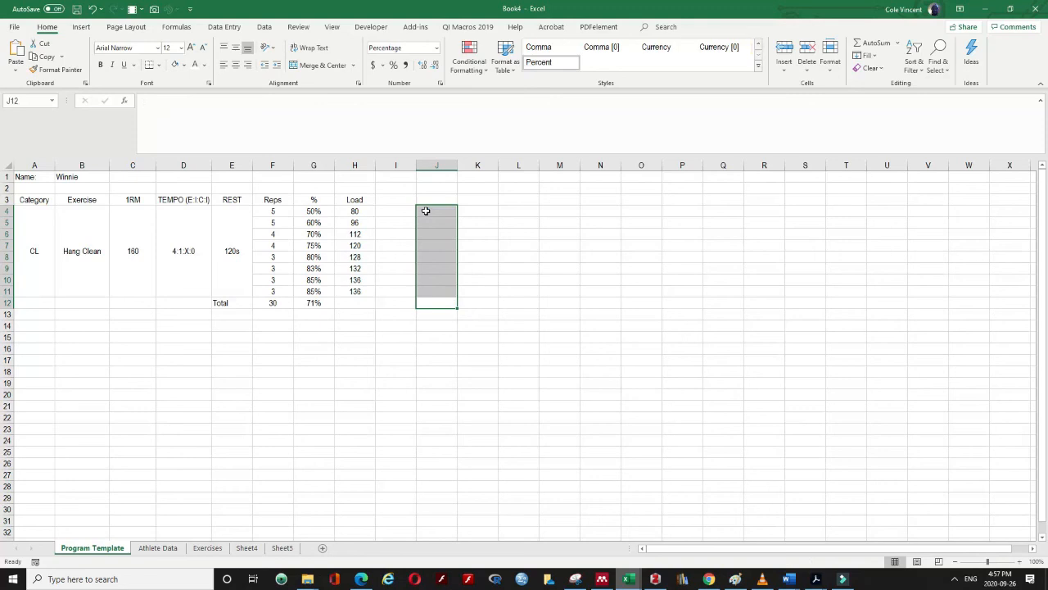
pyautogui.click(408, 288)
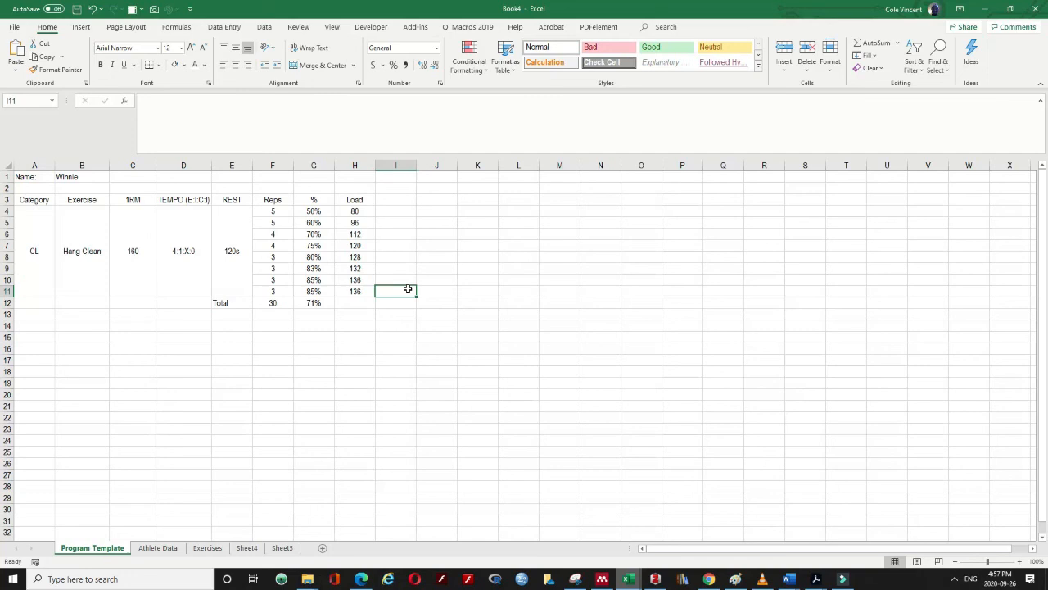
pyautogui.click(23, 269)
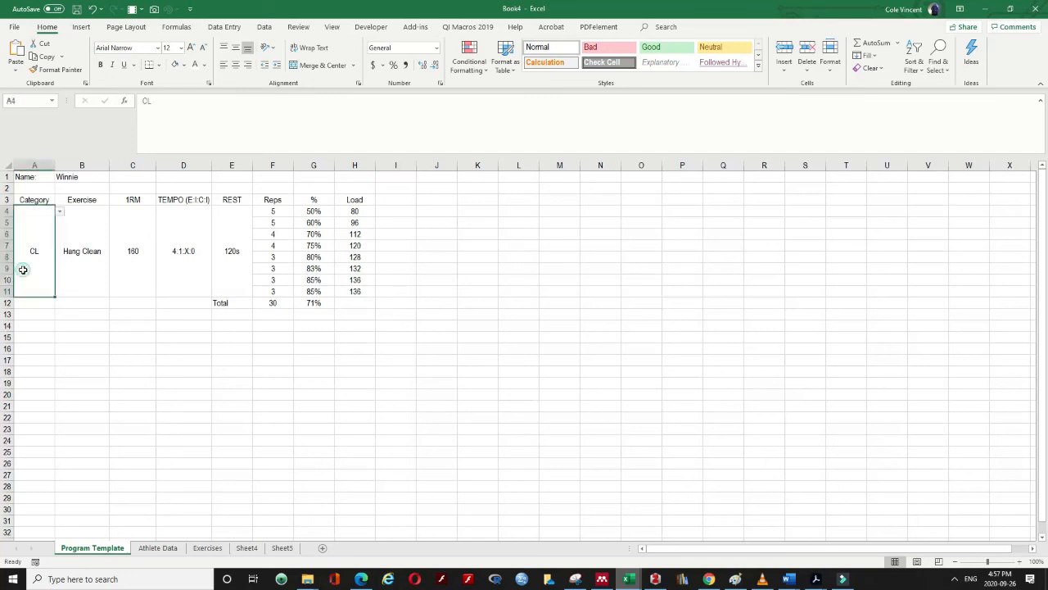
pyautogui.moveTo(38, 200); pyautogui.dragTo(262, 233)
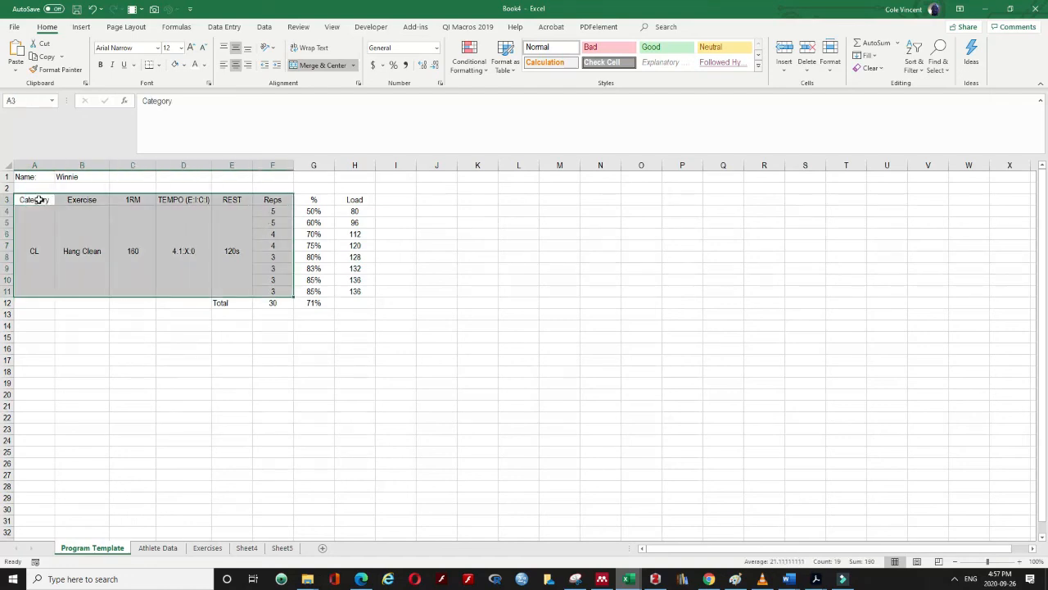
# Copy the Hang Clean block A3:H12 to A14 and open C15's #N/A lookup formula
pyautogui.moveTo(38, 200); pyautogui.dragTo(360, 303)
pyautogui.hotkey('ctrl', 'c')
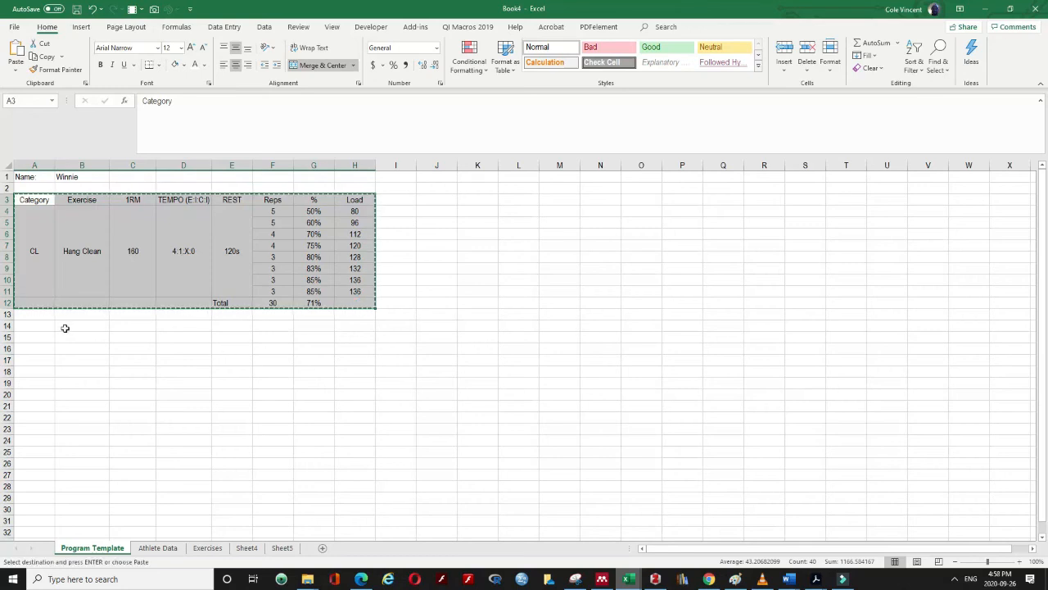
pyautogui.click(45, 326)
pyautogui.hotkey('ctrl', 'v')
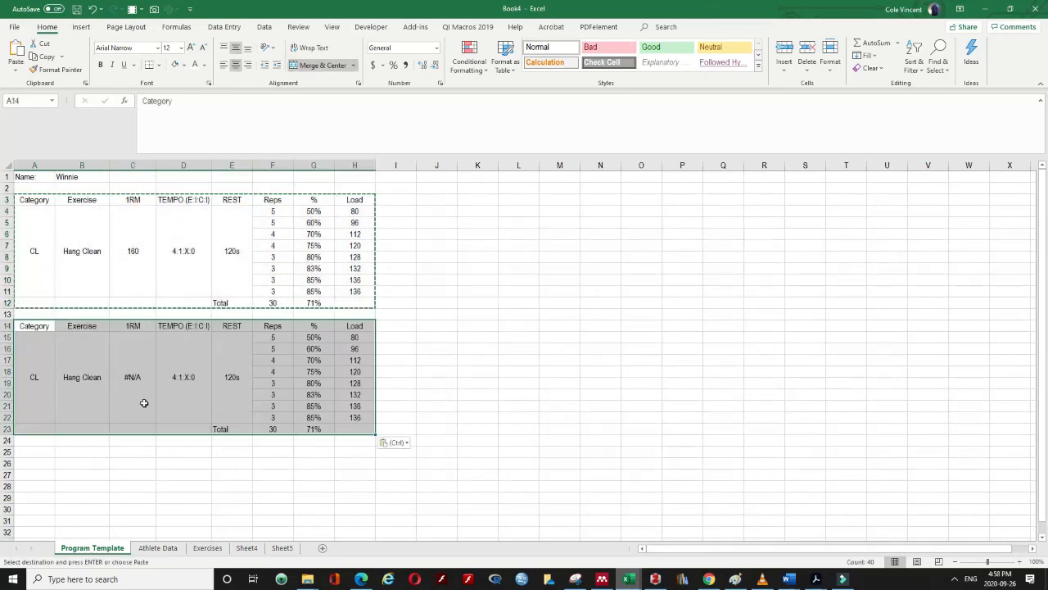
pyautogui.click(144, 400)
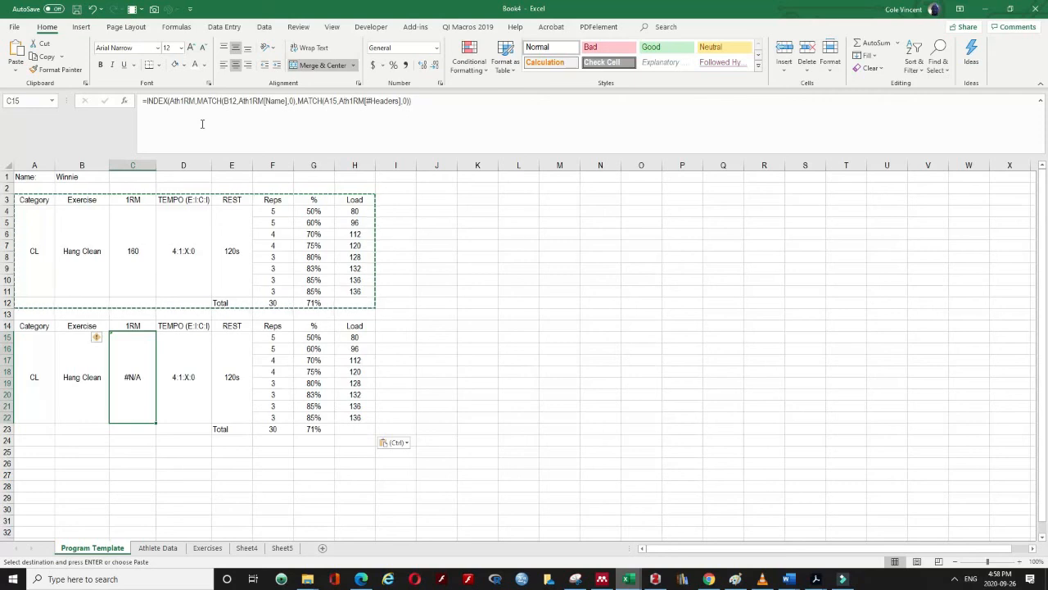
pyautogui.click(329, 102)
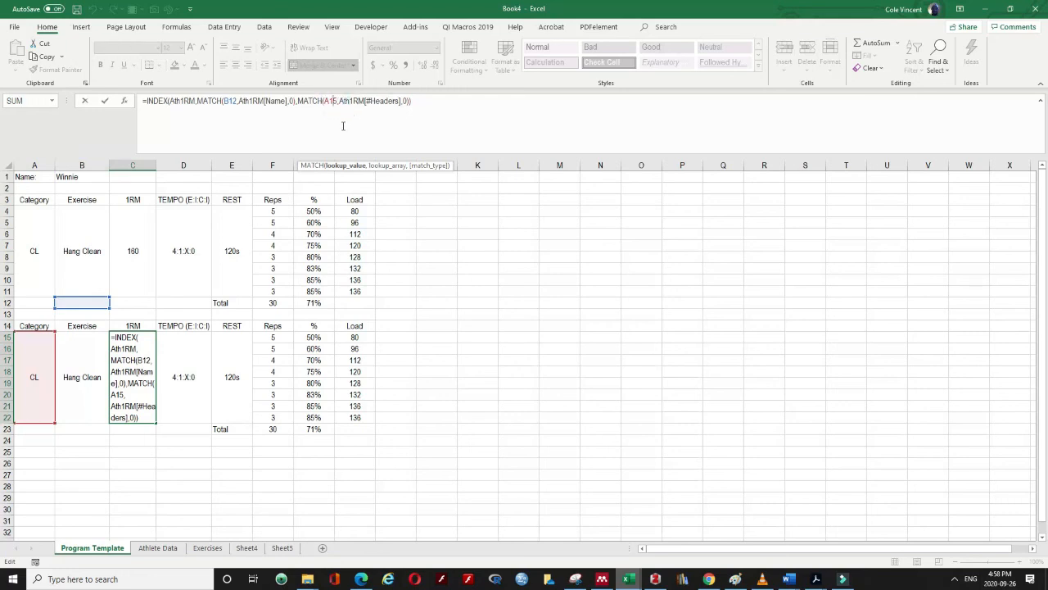
# Fix C15's INDEX/MATCH lookup to use the athlete name in B1 instead of B12
pyautogui.click(229, 102)
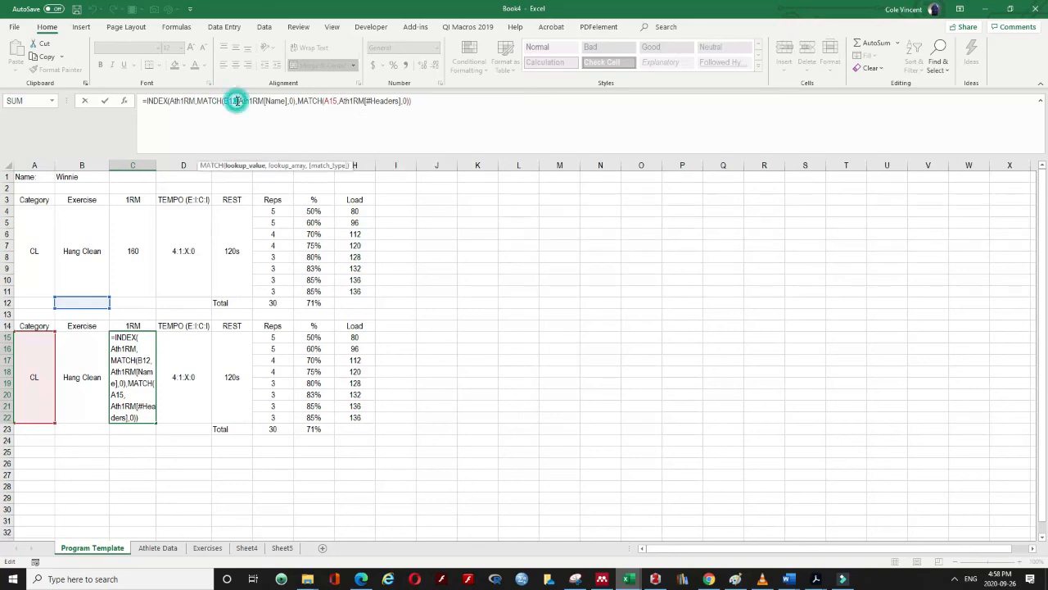
pyautogui.press('BackSpace')
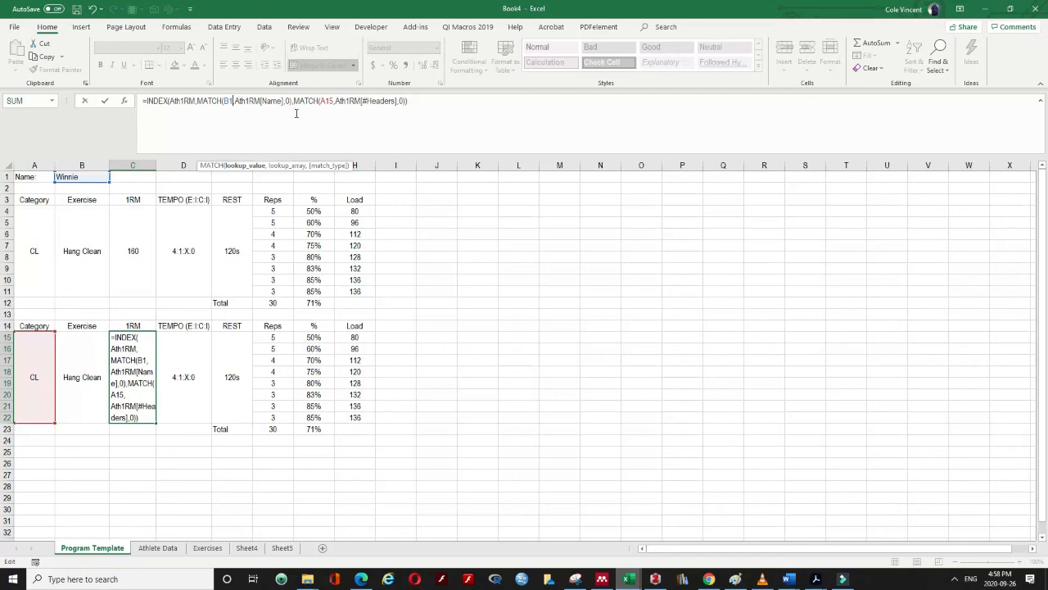
pyautogui.press('Return')
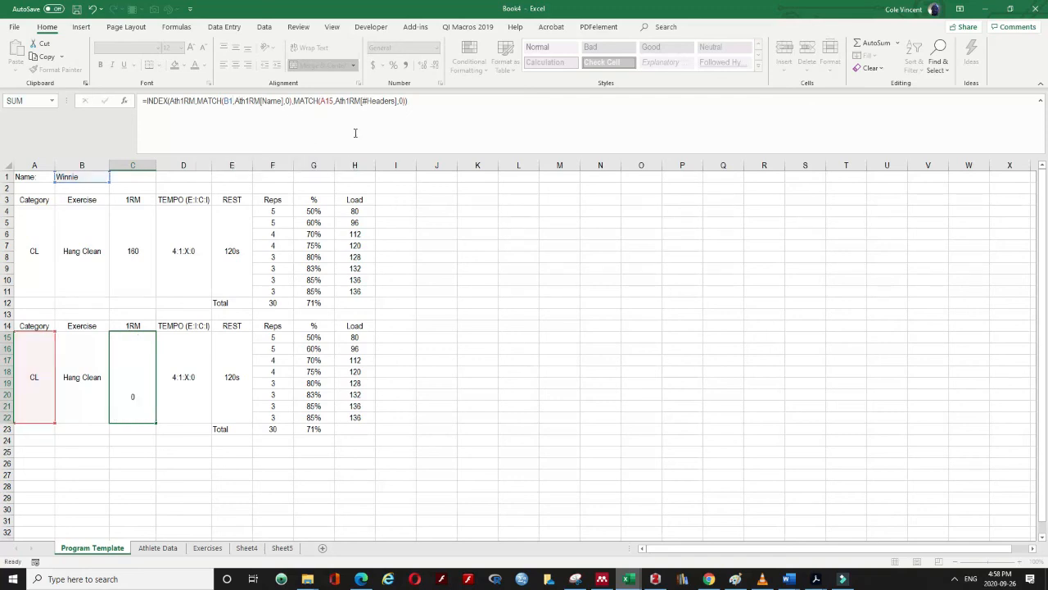
pyautogui.click(139, 390)
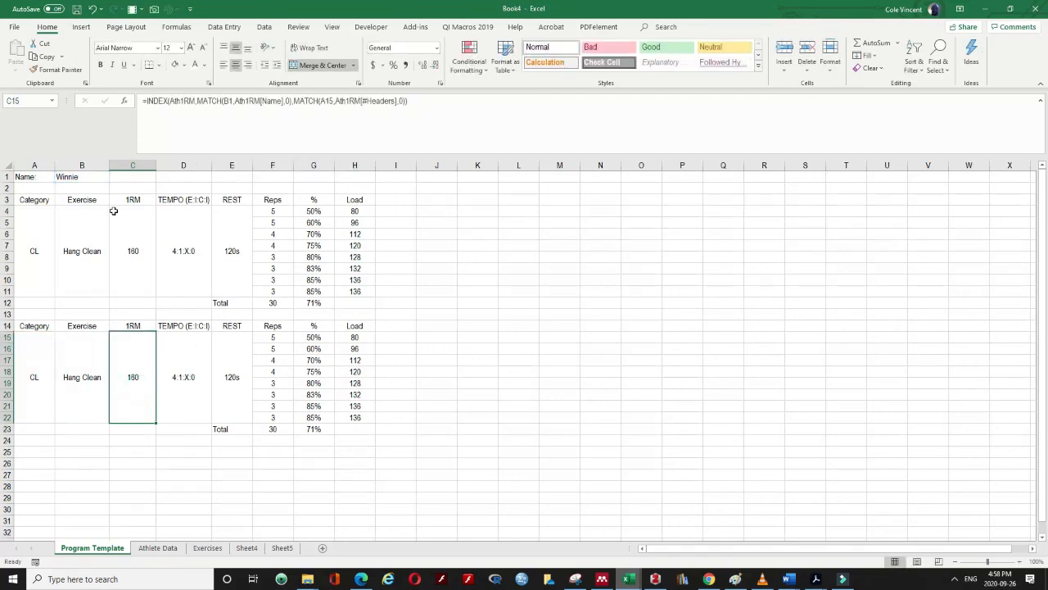
pyautogui.click(85, 177)
pyautogui.click(137, 369)
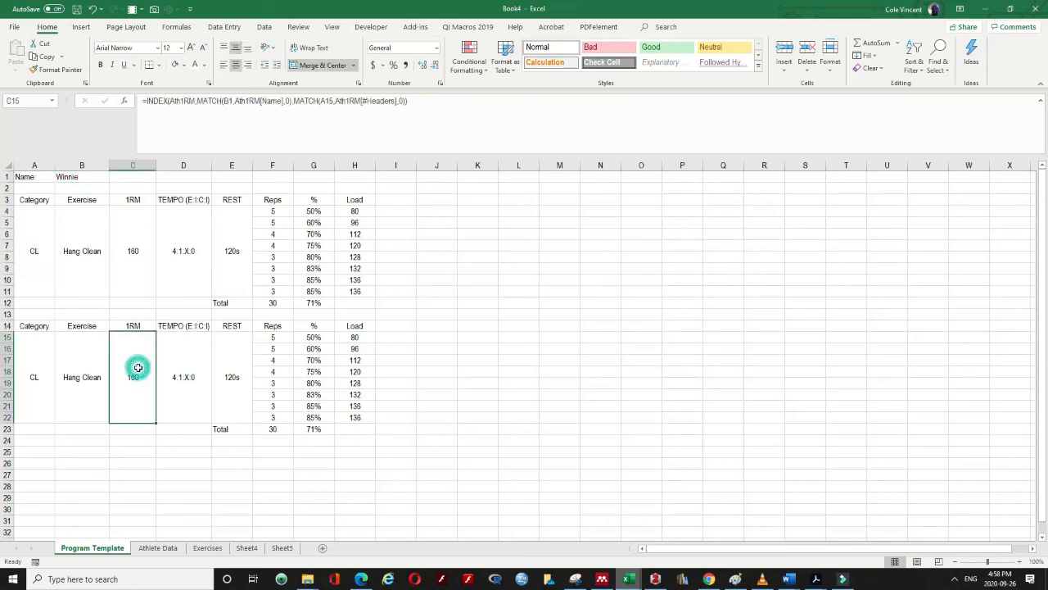
pyautogui.click(228, 101)
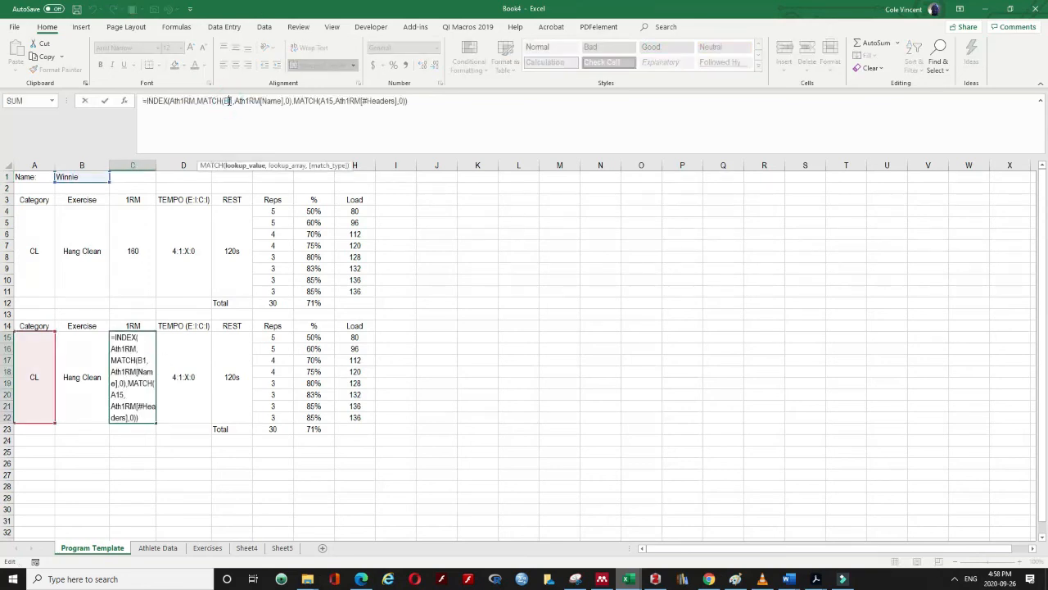
pyautogui.press('Return')
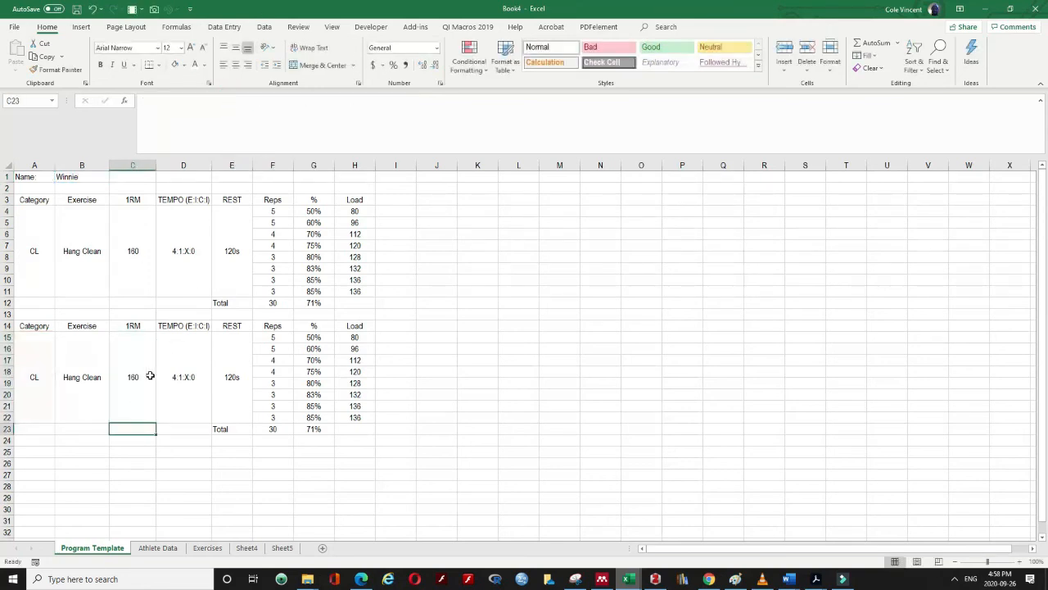
# Choose SN as the second block's category from the A15 dropdown
pyautogui.click(25, 388)
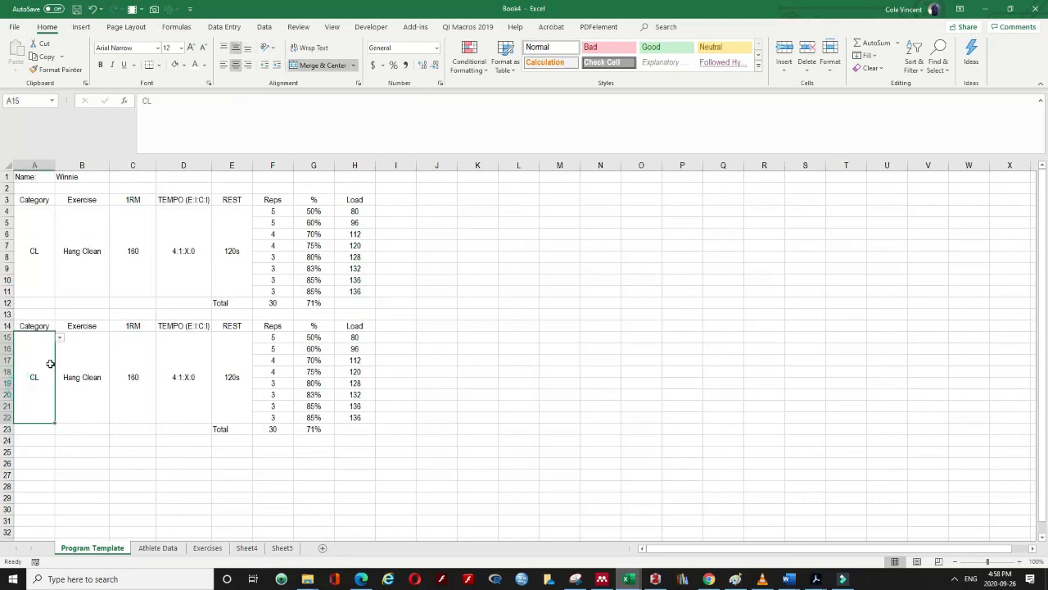
pyautogui.click(59, 338)
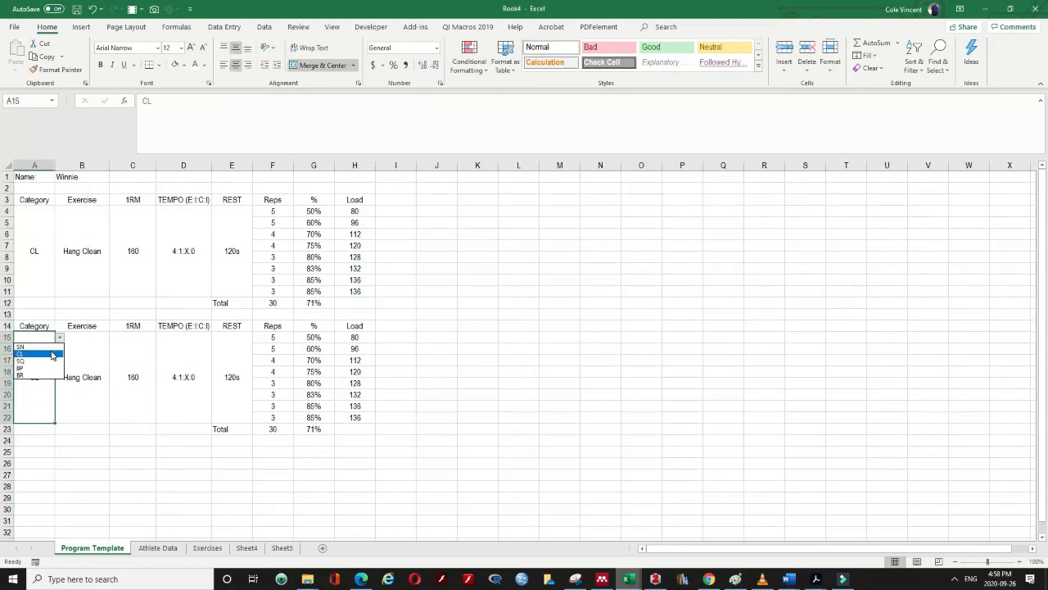
pyautogui.click(29, 344)
pyautogui.click(89, 360)
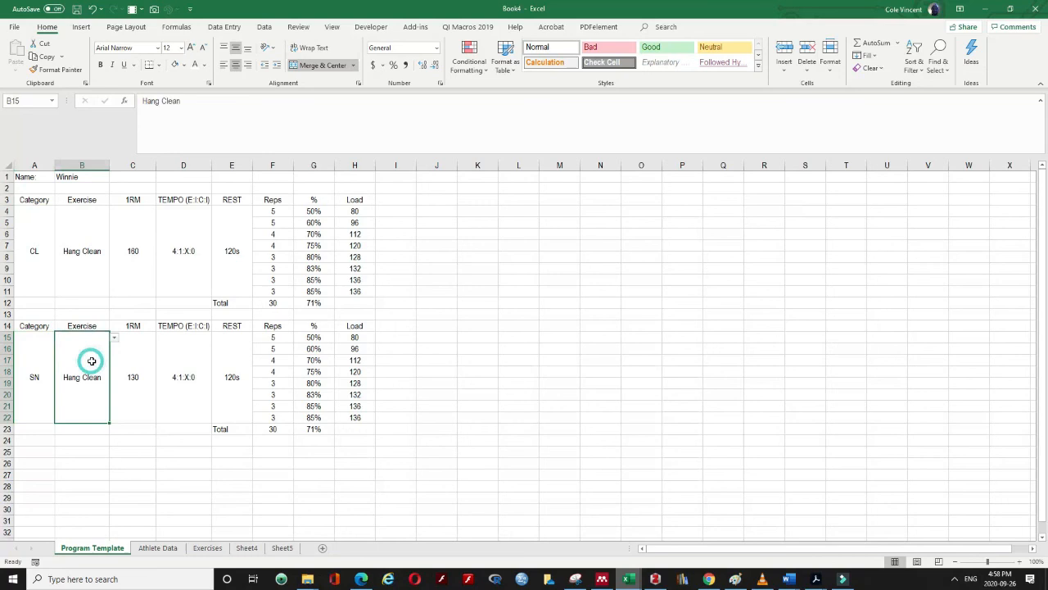
pyautogui.click(46, 360)
pyautogui.click(67, 371)
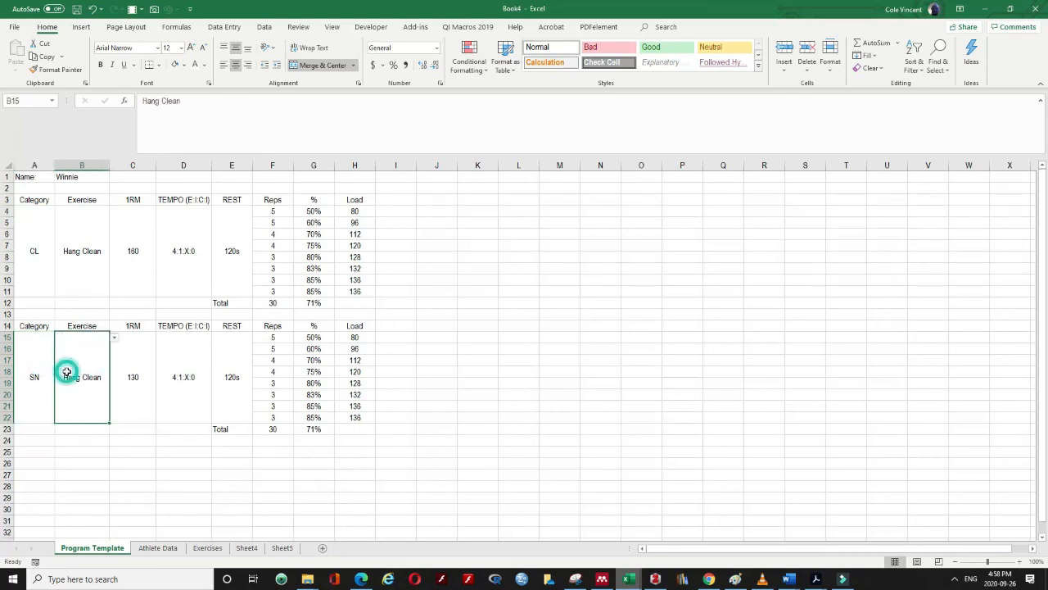
pyautogui.click(118, 339)
# Choose Drop Snatch as the exercise, giving a 130 1RM, and open H15's load formula
pyautogui.click(97, 344)
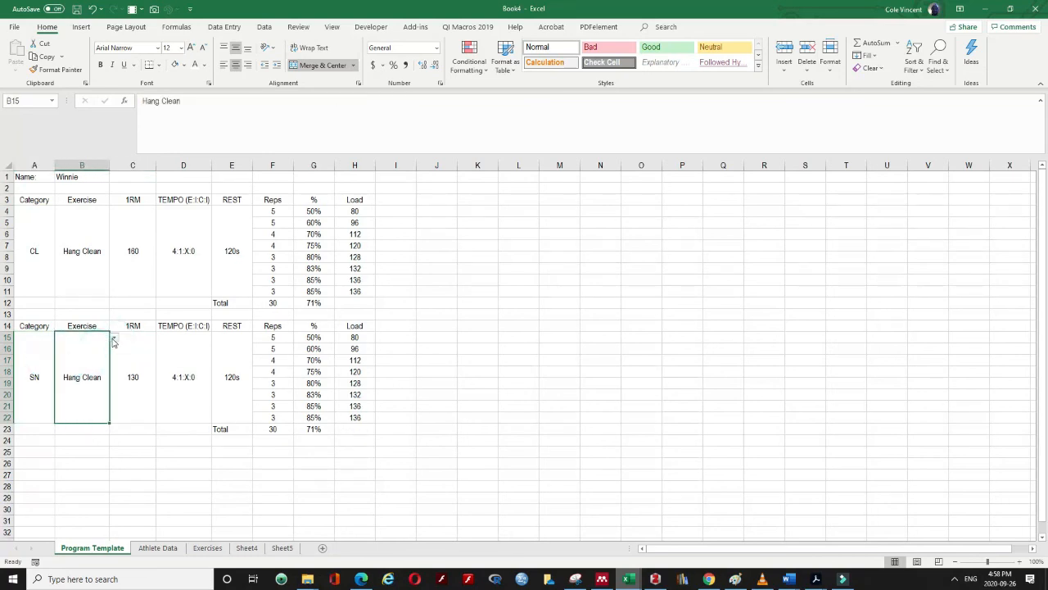
pyautogui.click(114, 338)
pyautogui.click(81, 346)
pyautogui.click(141, 394)
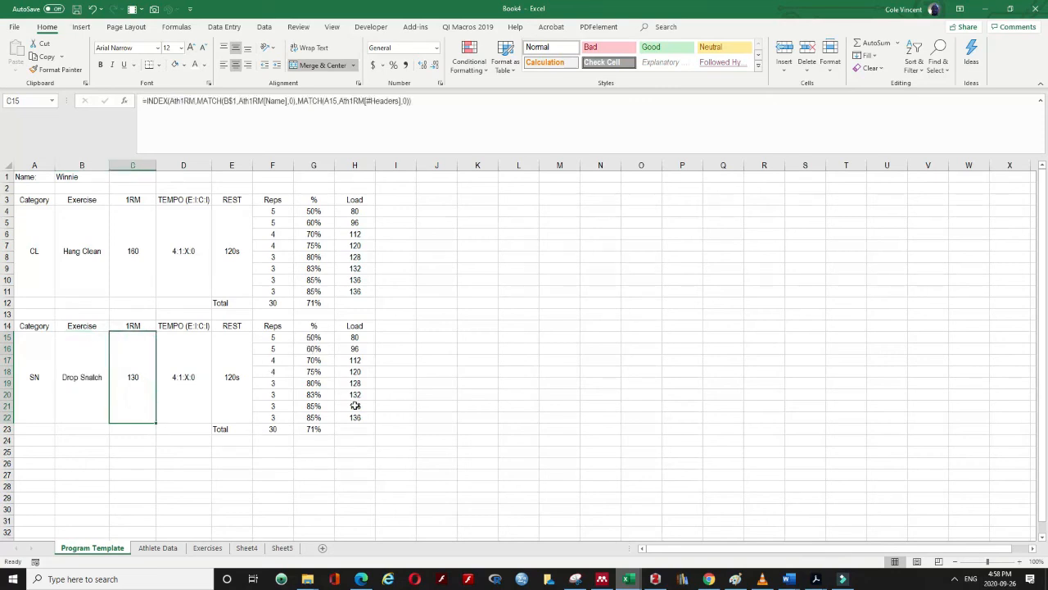
pyautogui.click(352, 336)
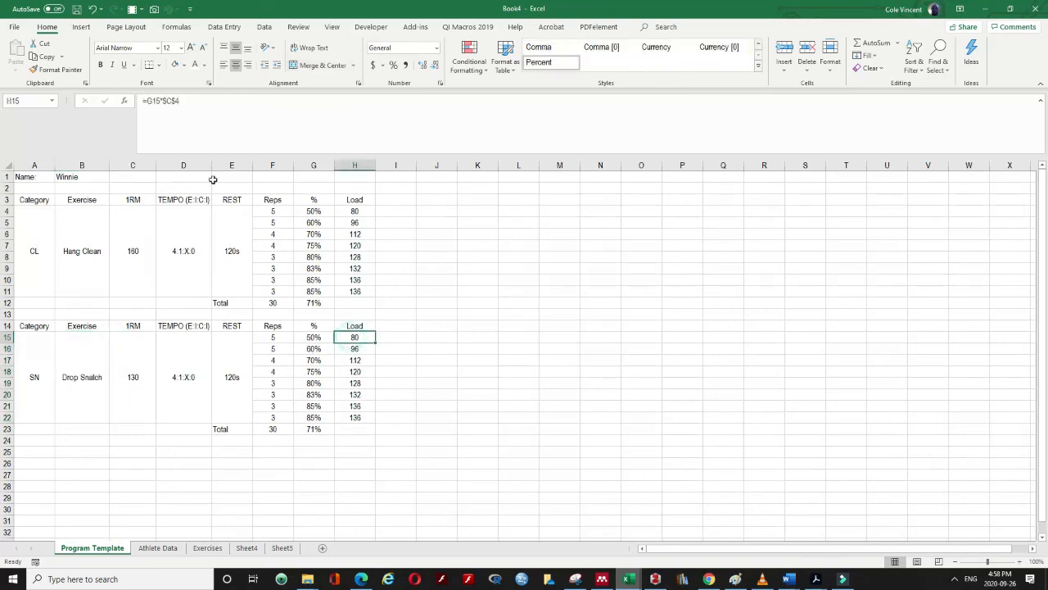
pyautogui.click(176, 112)
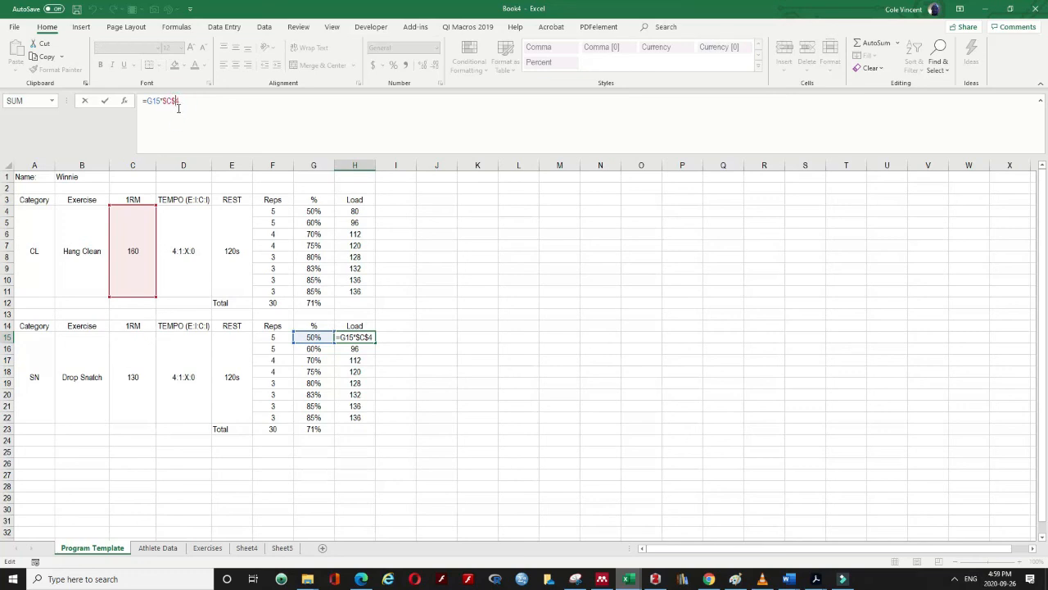
# Point H15's load formula at $C$15 instead of $C$4 and fill it down to H22
pyautogui.click(180, 104)
pyautogui.press('BackSpace')
pyautogui.write('15')
pyautogui.press('Return')
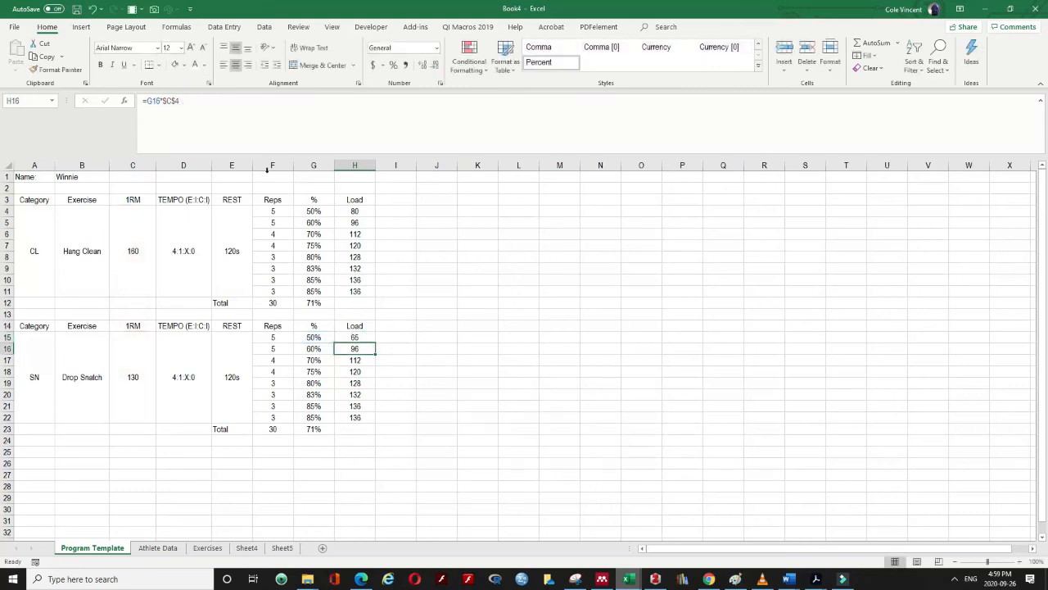
pyautogui.click(352, 336)
pyautogui.doubleClick(375, 343)
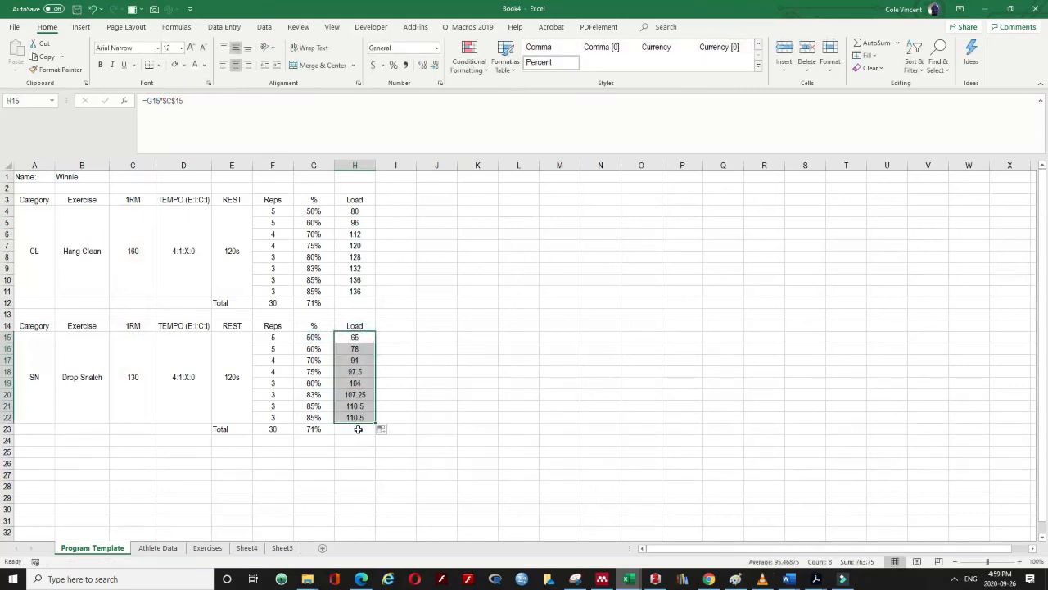
# Wrap H15's load in MROUND and fill it down, giving loads 65 through 111
pyautogui.click(352, 338)
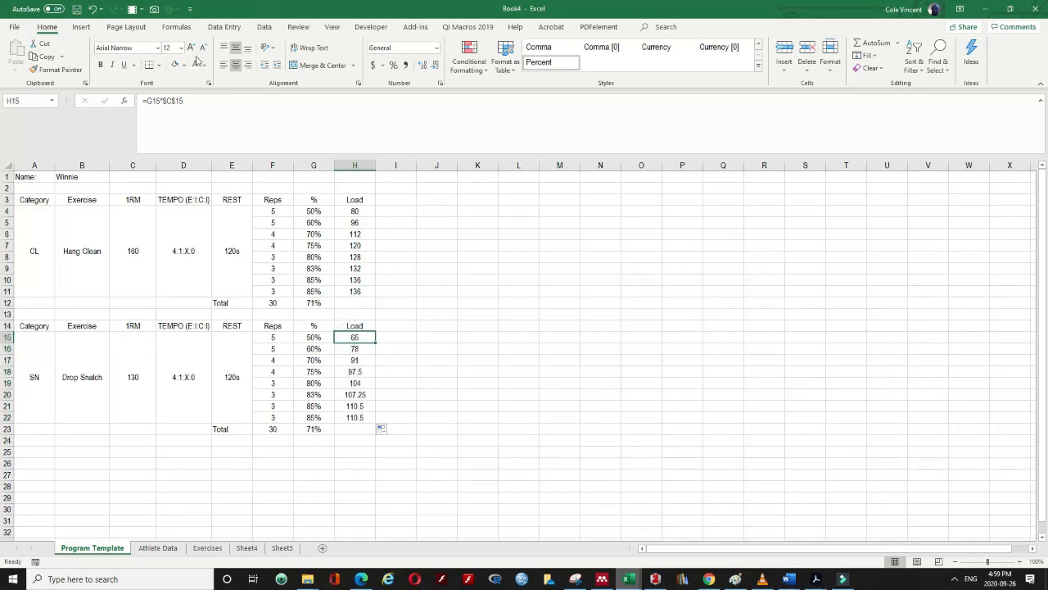
pyautogui.click(146, 100)
pyautogui.write('MR')
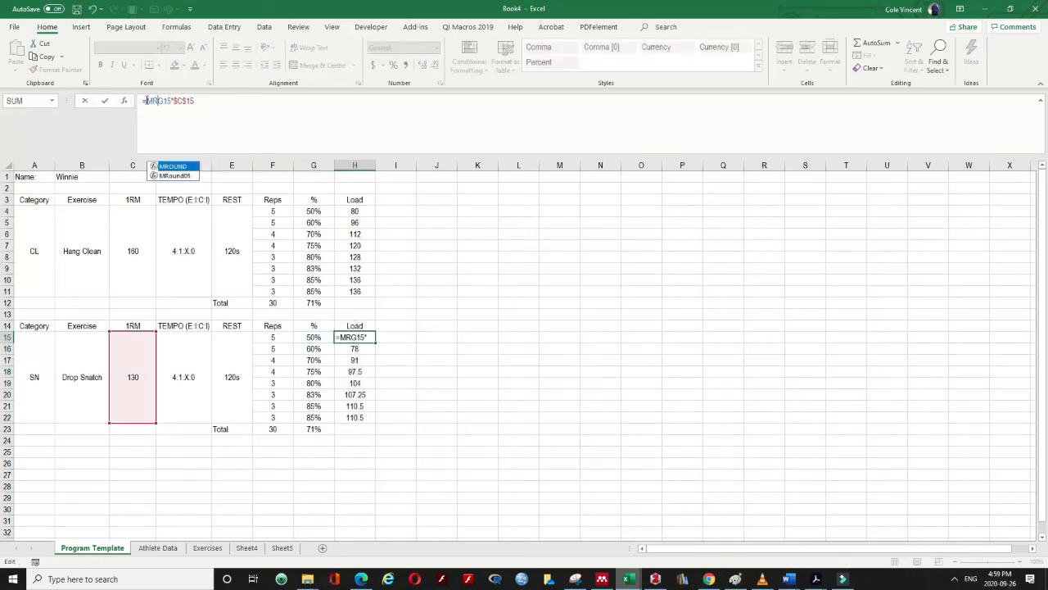
pyautogui.write('OUND(')
pyautogui.click(247, 106)
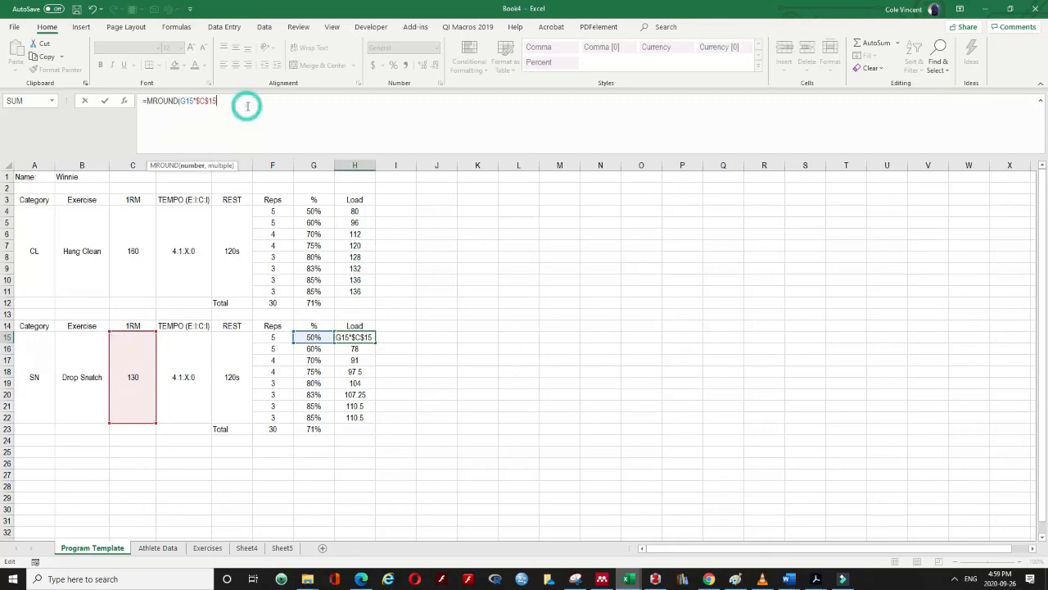
pyautogui.write(',5)')
pyautogui.press('Return')
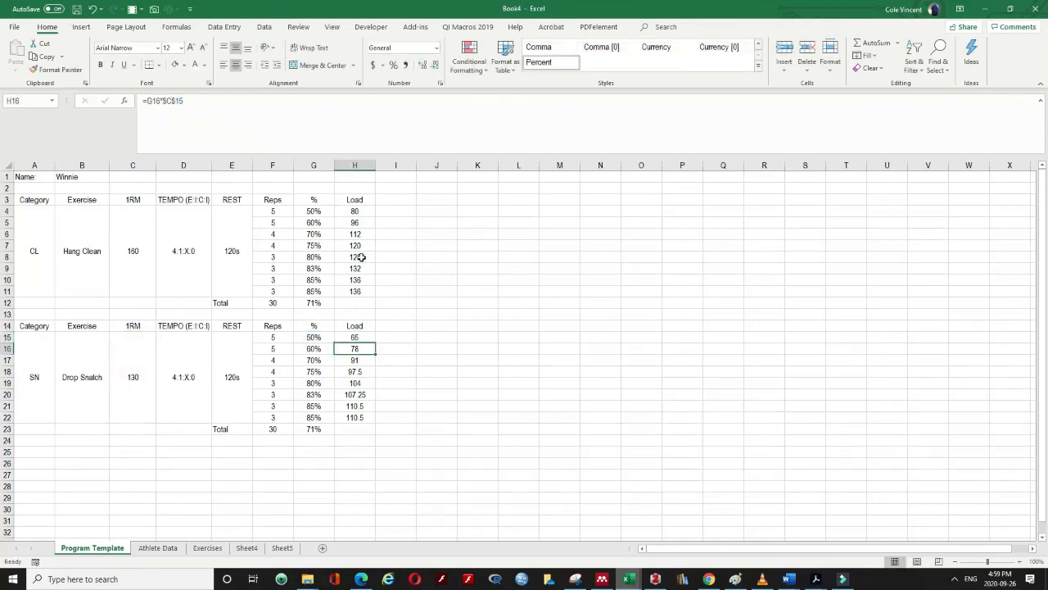
pyautogui.click(366, 338)
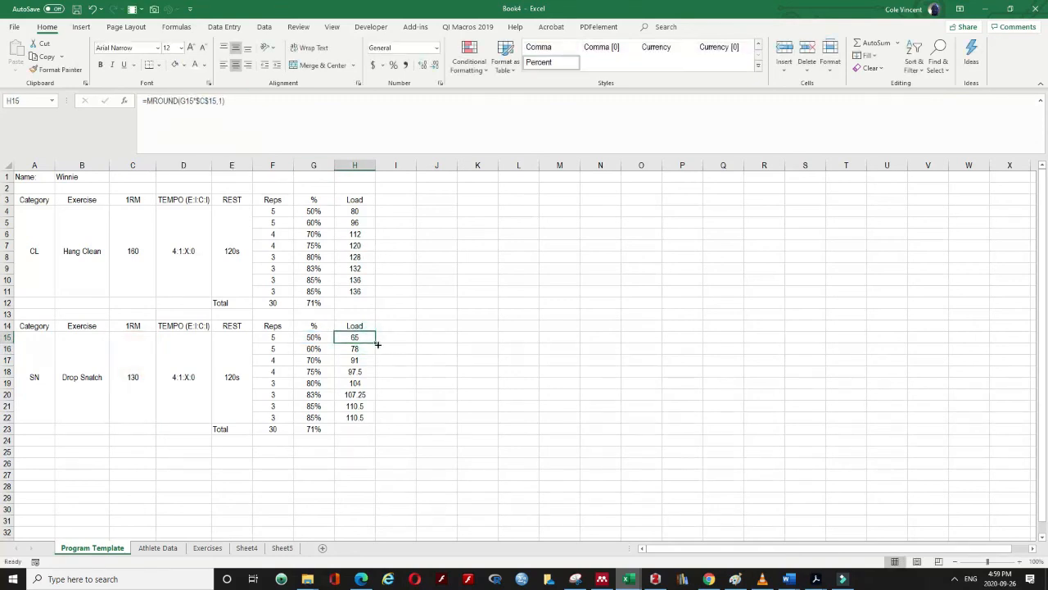
pyautogui.doubleClick(377, 344)
pyautogui.click(442, 418)
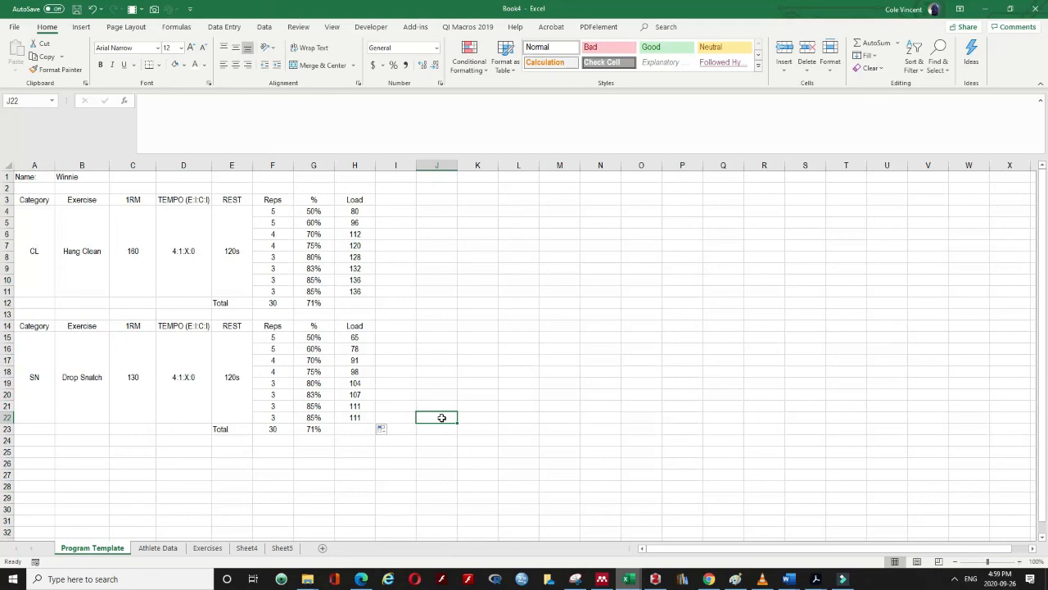
# Format the Hang Clean header row A3:H3 (Category through Load) with black fill and bold white text
pyautogui.click(39, 202)
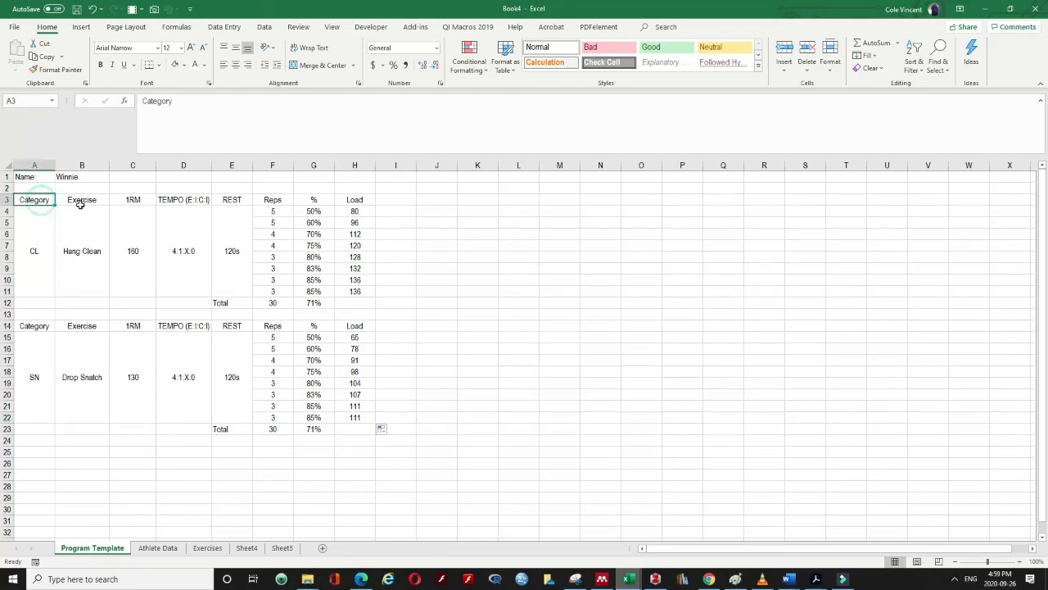
pyautogui.moveTo(81, 205); pyautogui.dragTo(354, 426)
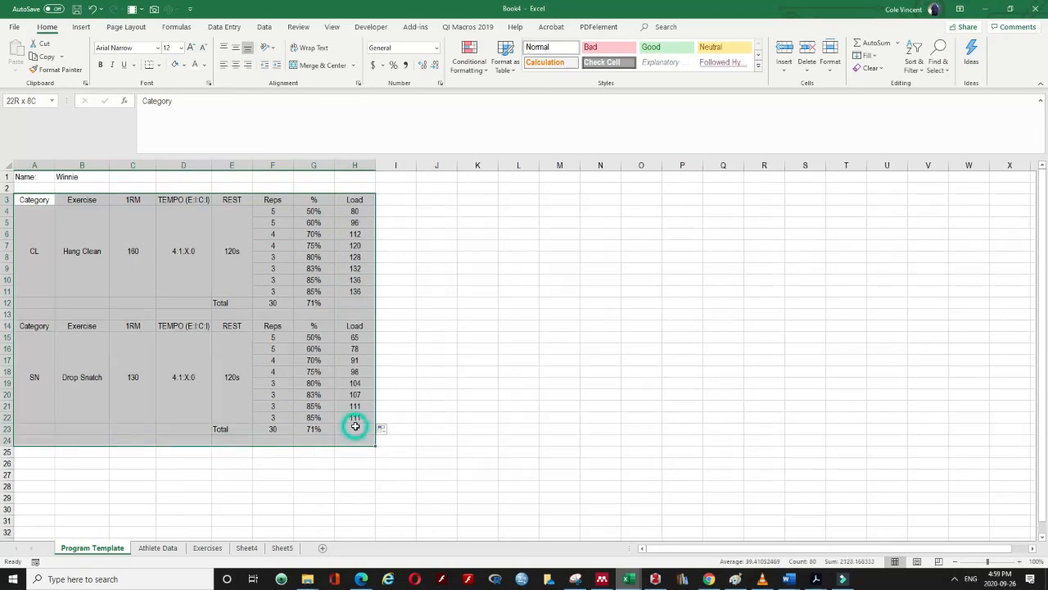
pyautogui.click(354, 427)
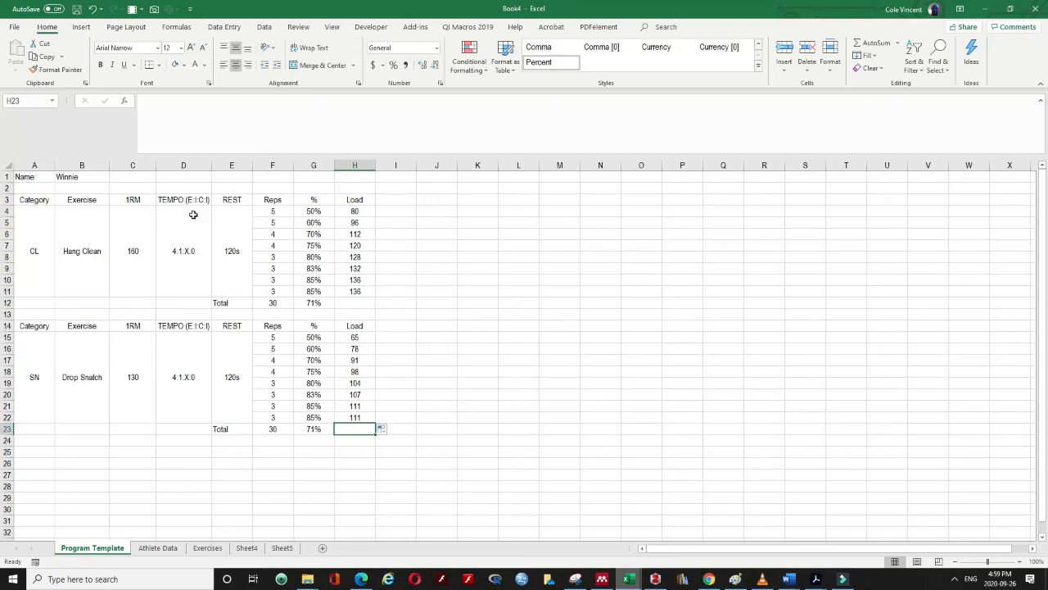
pyautogui.moveTo(37, 204); pyautogui.dragTo(355, 196)
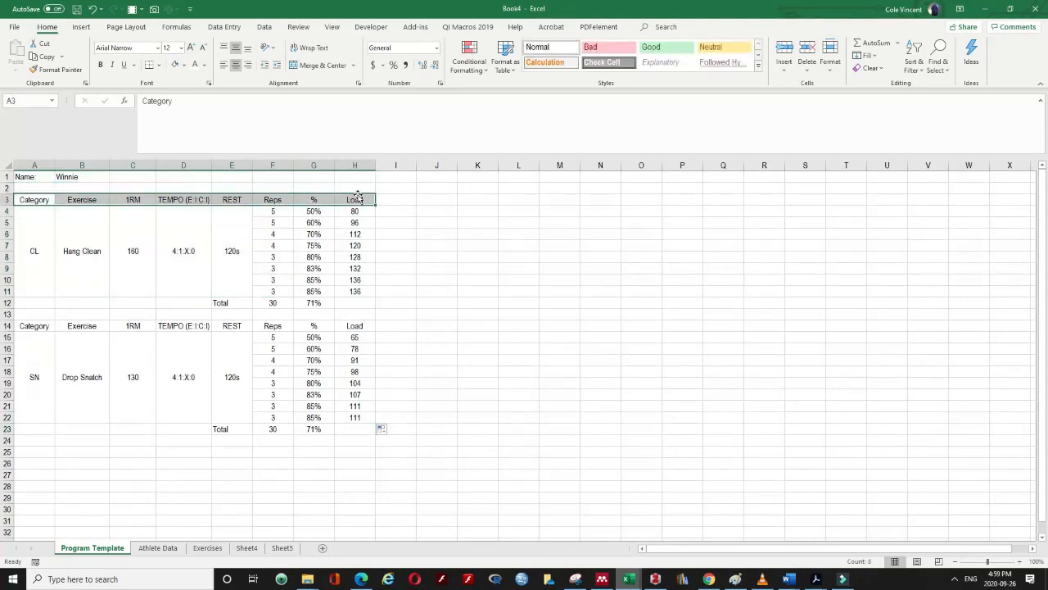
pyautogui.click(184, 64)
pyautogui.click(182, 95)
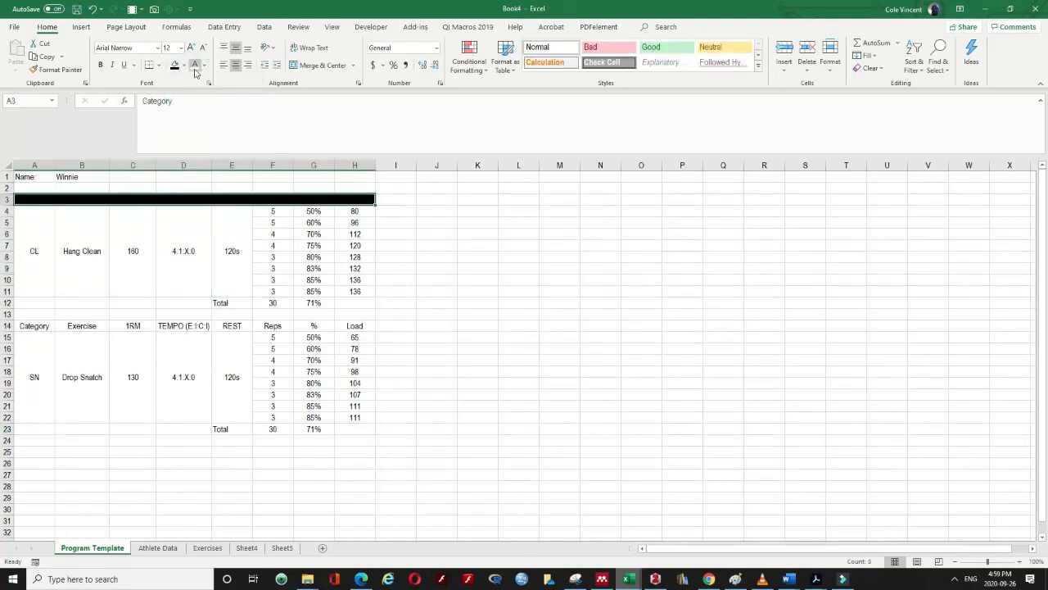
pyautogui.click(194, 65)
pyautogui.hotkey('ctrl', 'b')
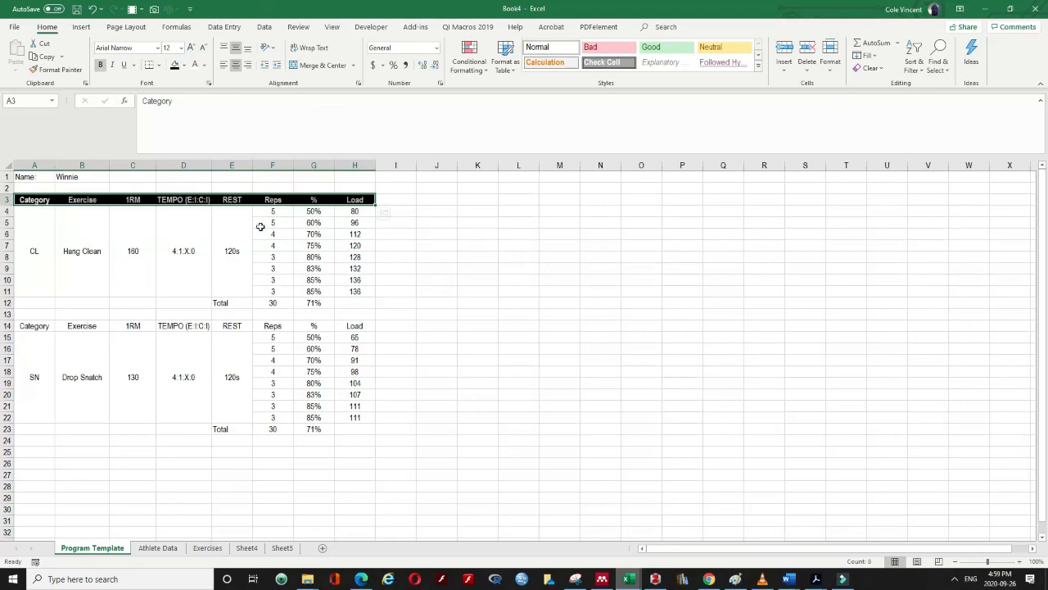
pyautogui.moveTo(43, 252); pyautogui.dragTo(352, 288)
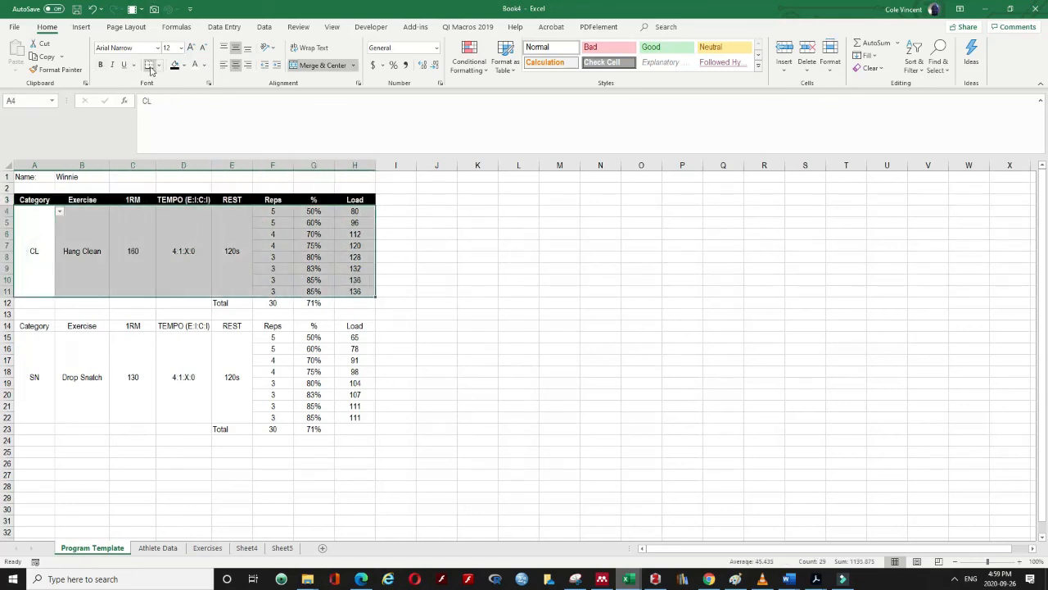
# Apply All Borders to the Hang Clean data rows A4:H11
pyautogui.click(158, 65)
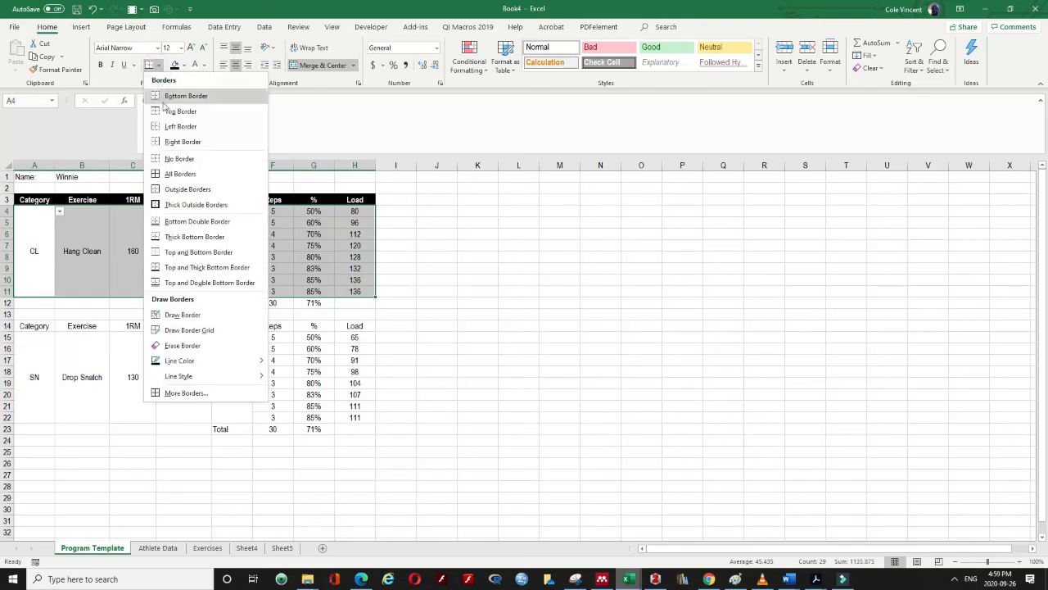
pyautogui.click(172, 174)
pyautogui.click(519, 233)
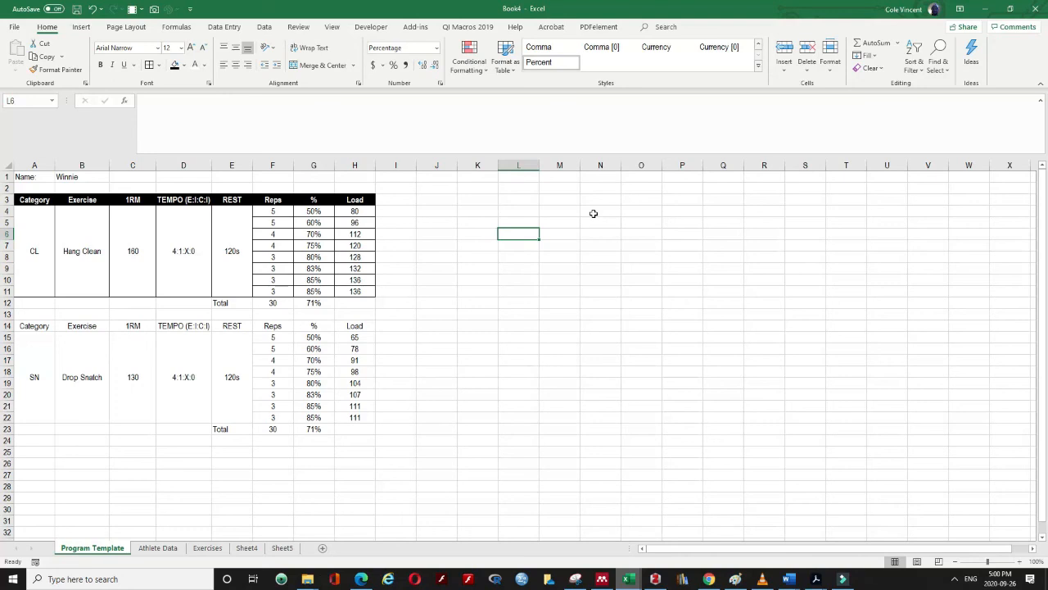
# Check the category dropdown in A4 (left at CL) and the athlete name dropdown in B1 (unchanged)
pyautogui.click(33, 266)
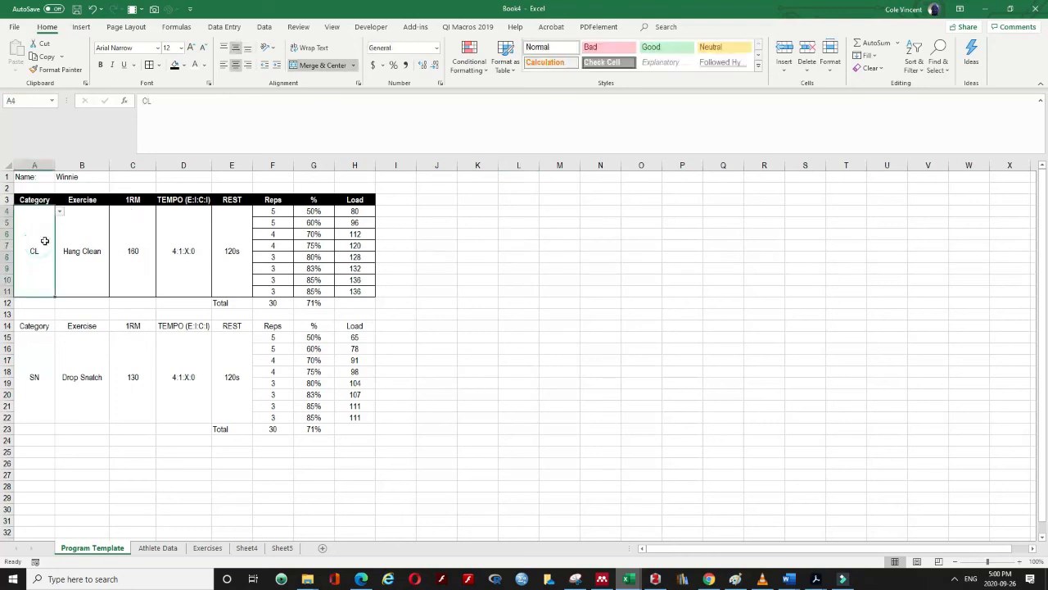
pyautogui.click(59, 212)
pyautogui.click(59, 213)
pyautogui.click(65, 174)
pyautogui.click(114, 177)
pyautogui.click(114, 177)
pyautogui.click(149, 216)
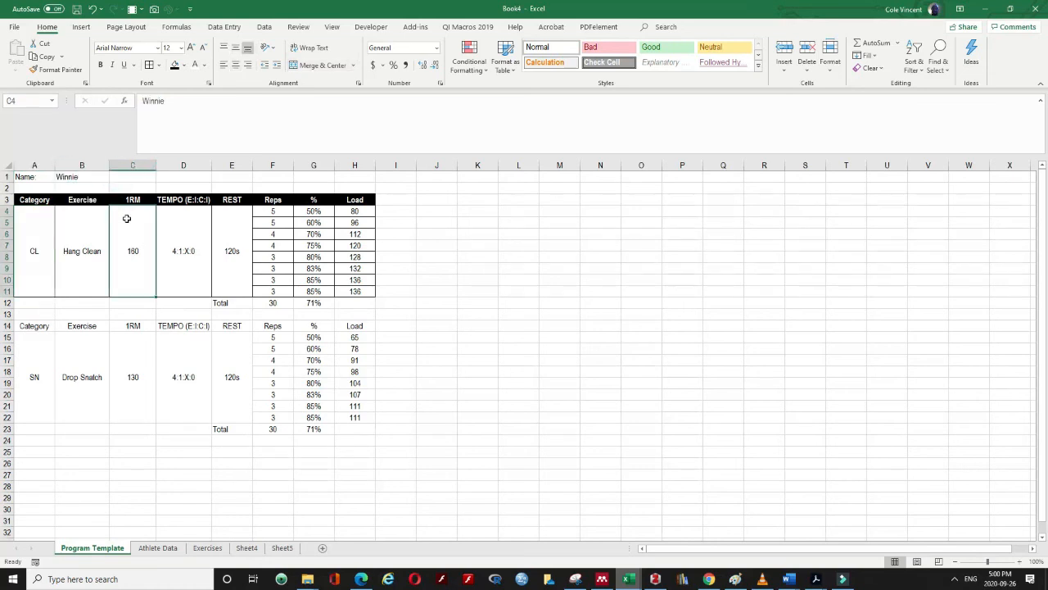